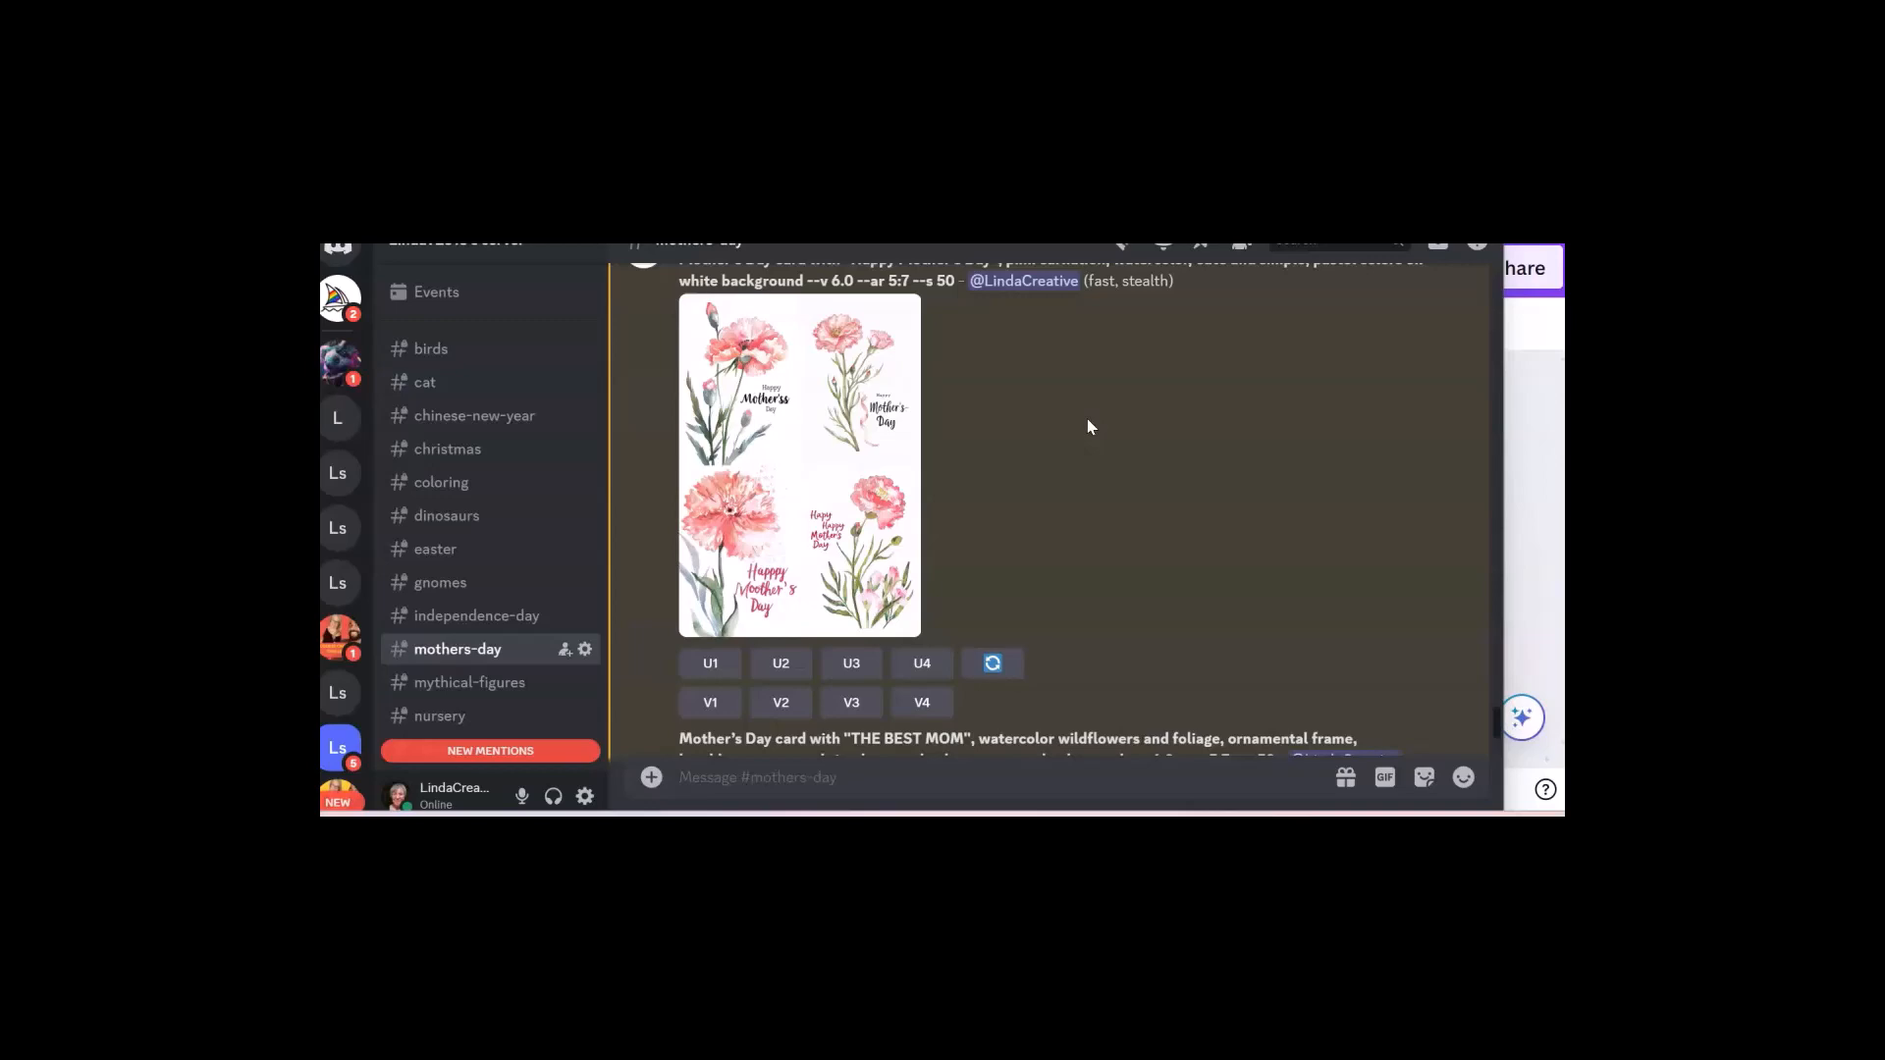
Examine the four generated pink carnation Mother's Day card options and the prompt used for them.
click(1071, 435)
scroll(1043, 446, down, 1)
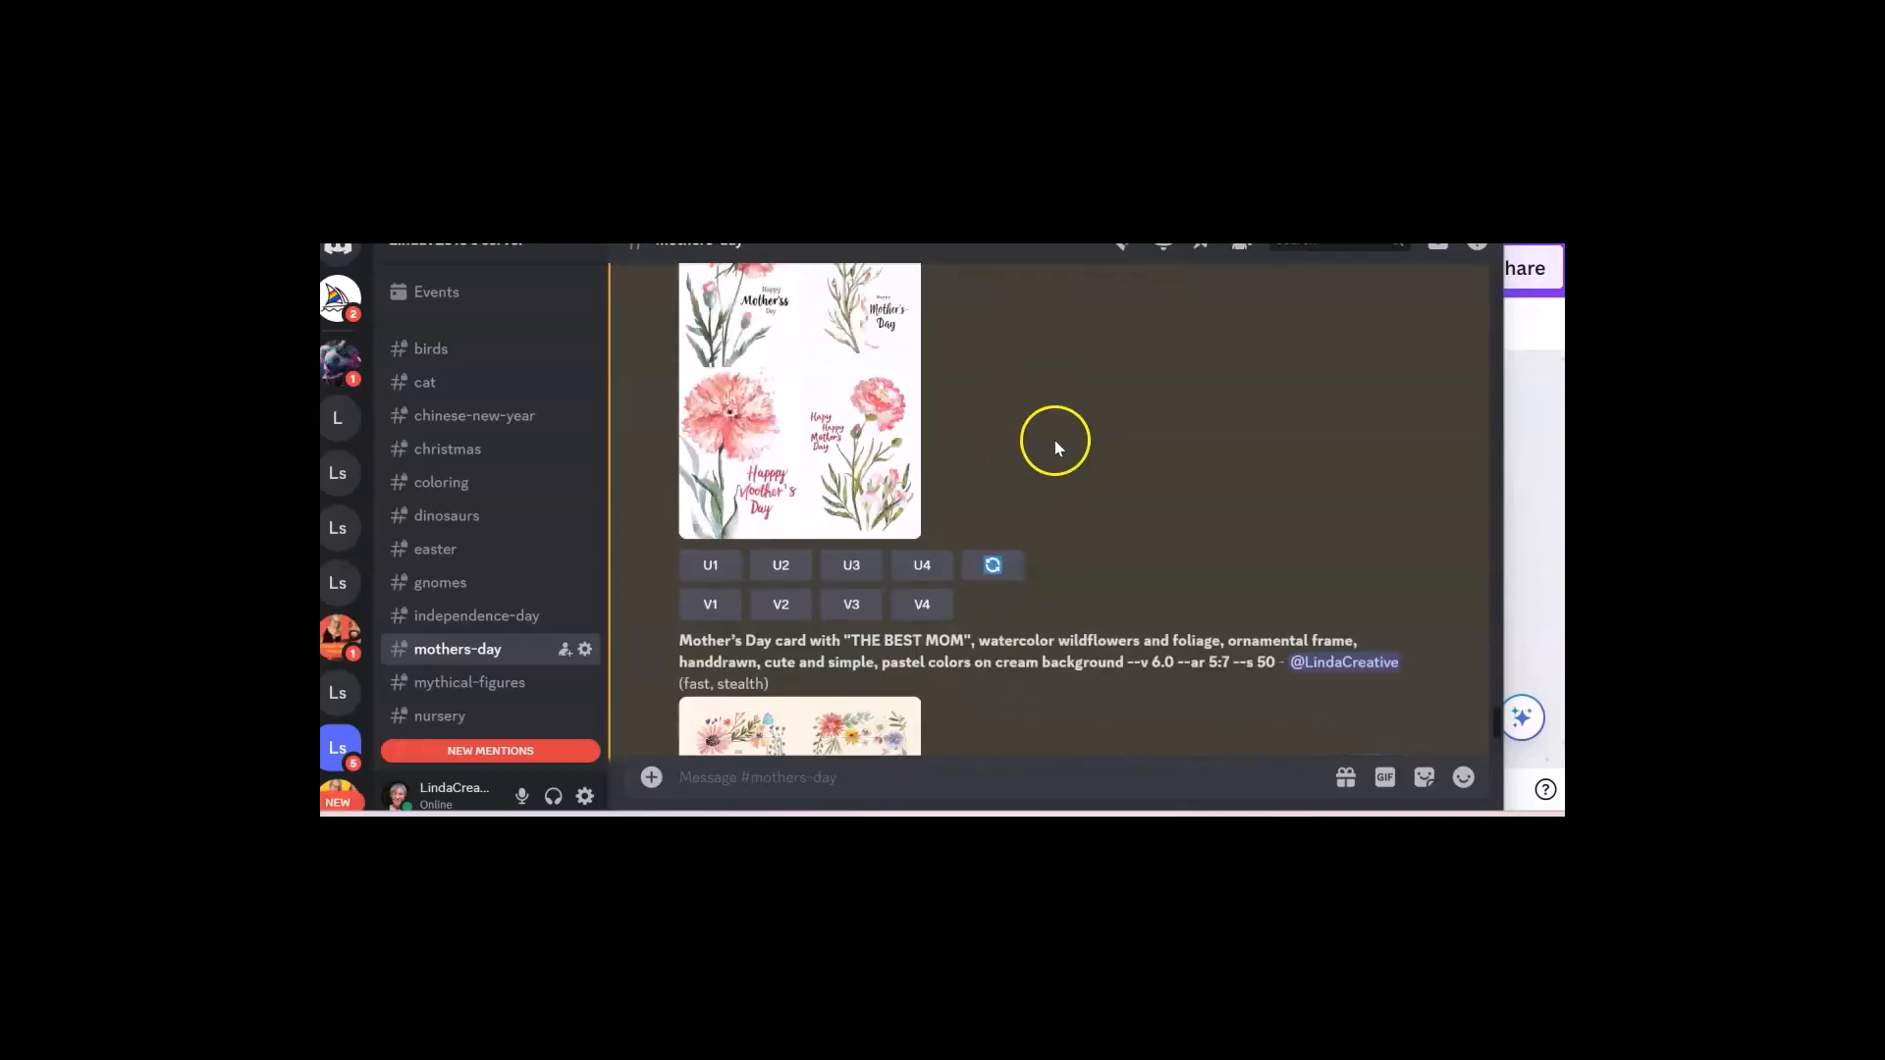
scroll(1076, 415, up, 1)
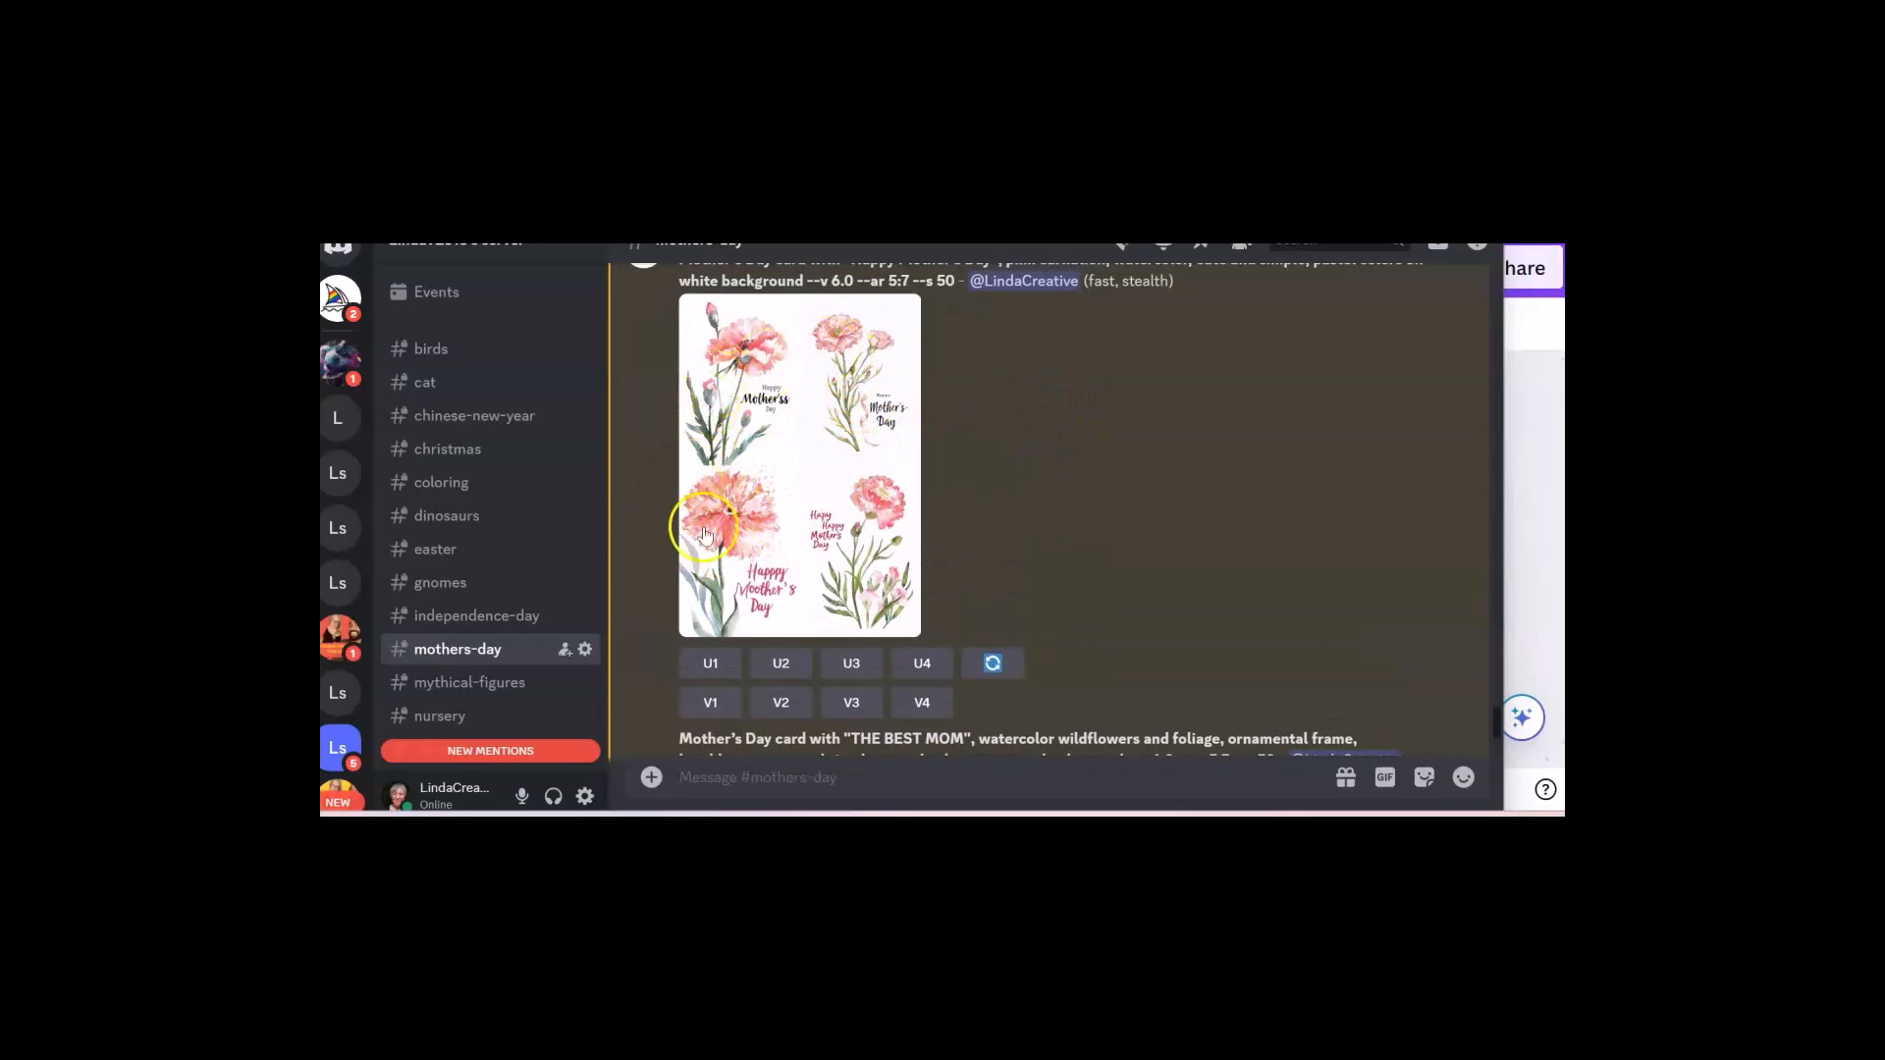
scroll(814, 370, up, 1)
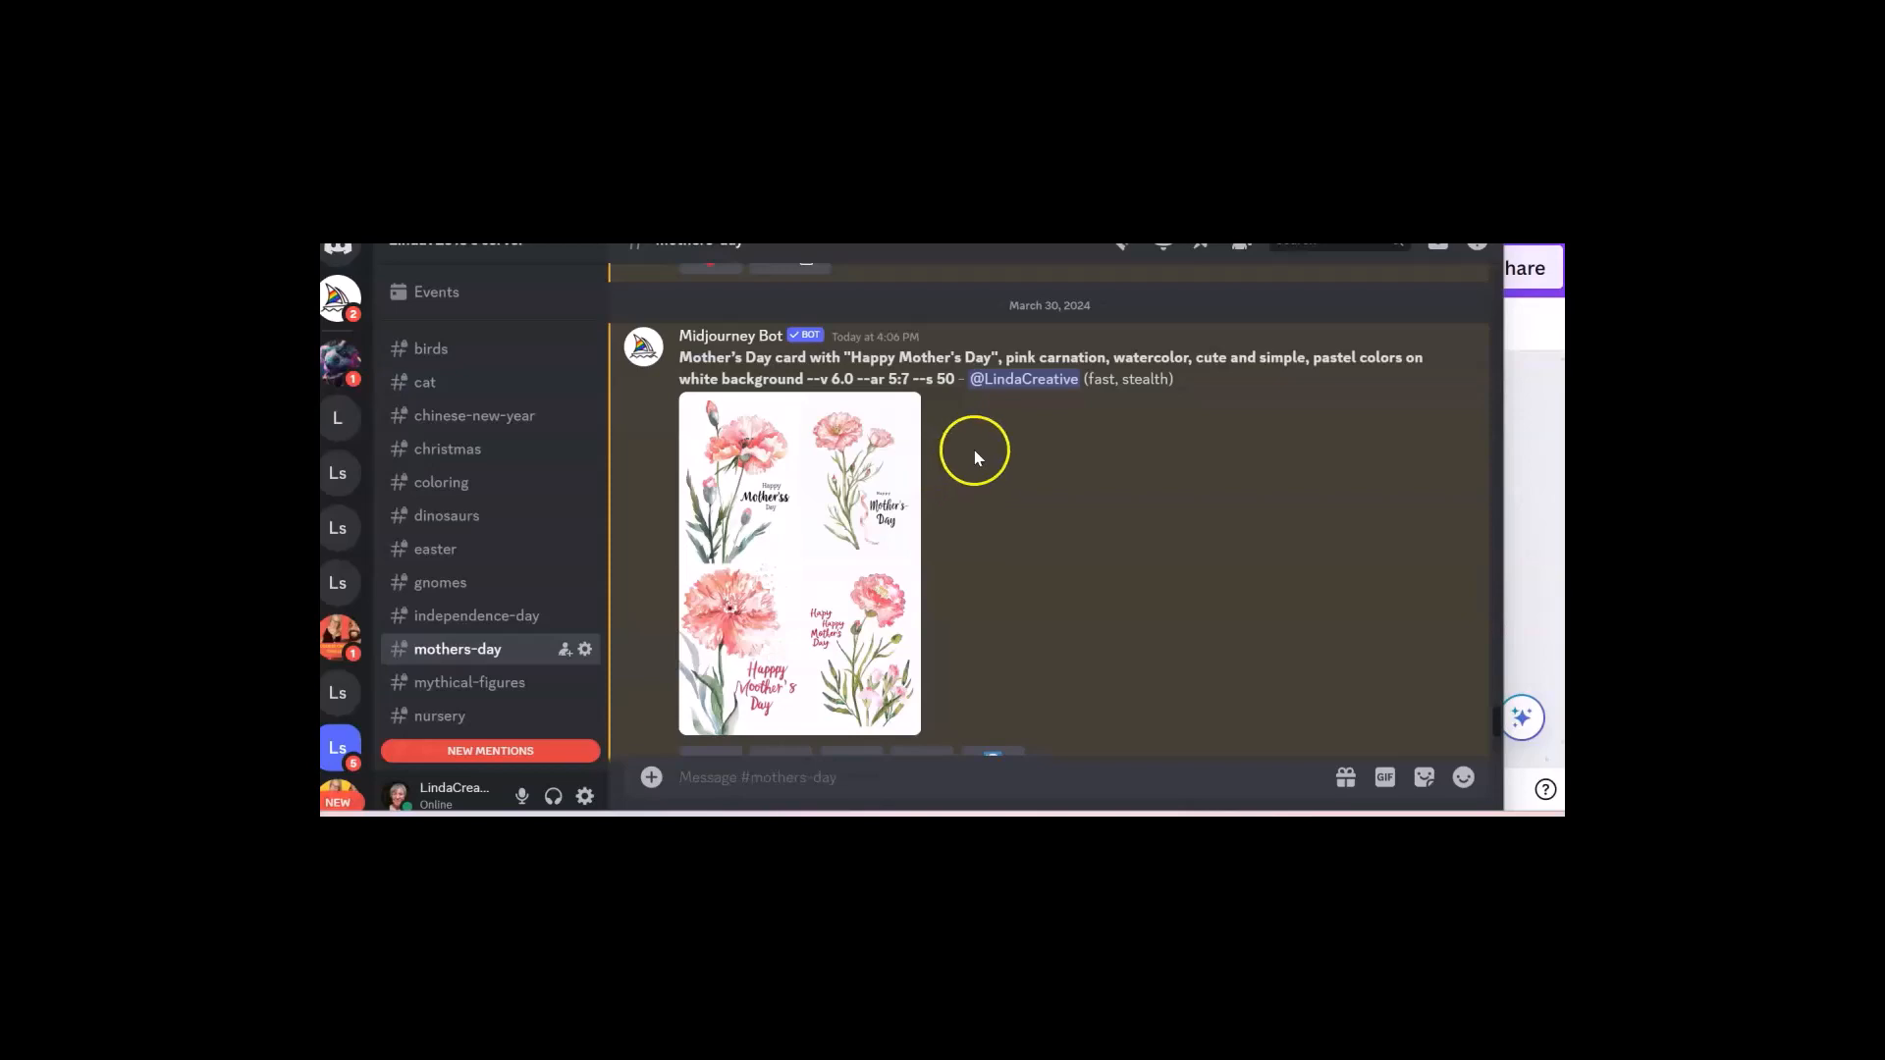
scroll(976, 446, down, 2)
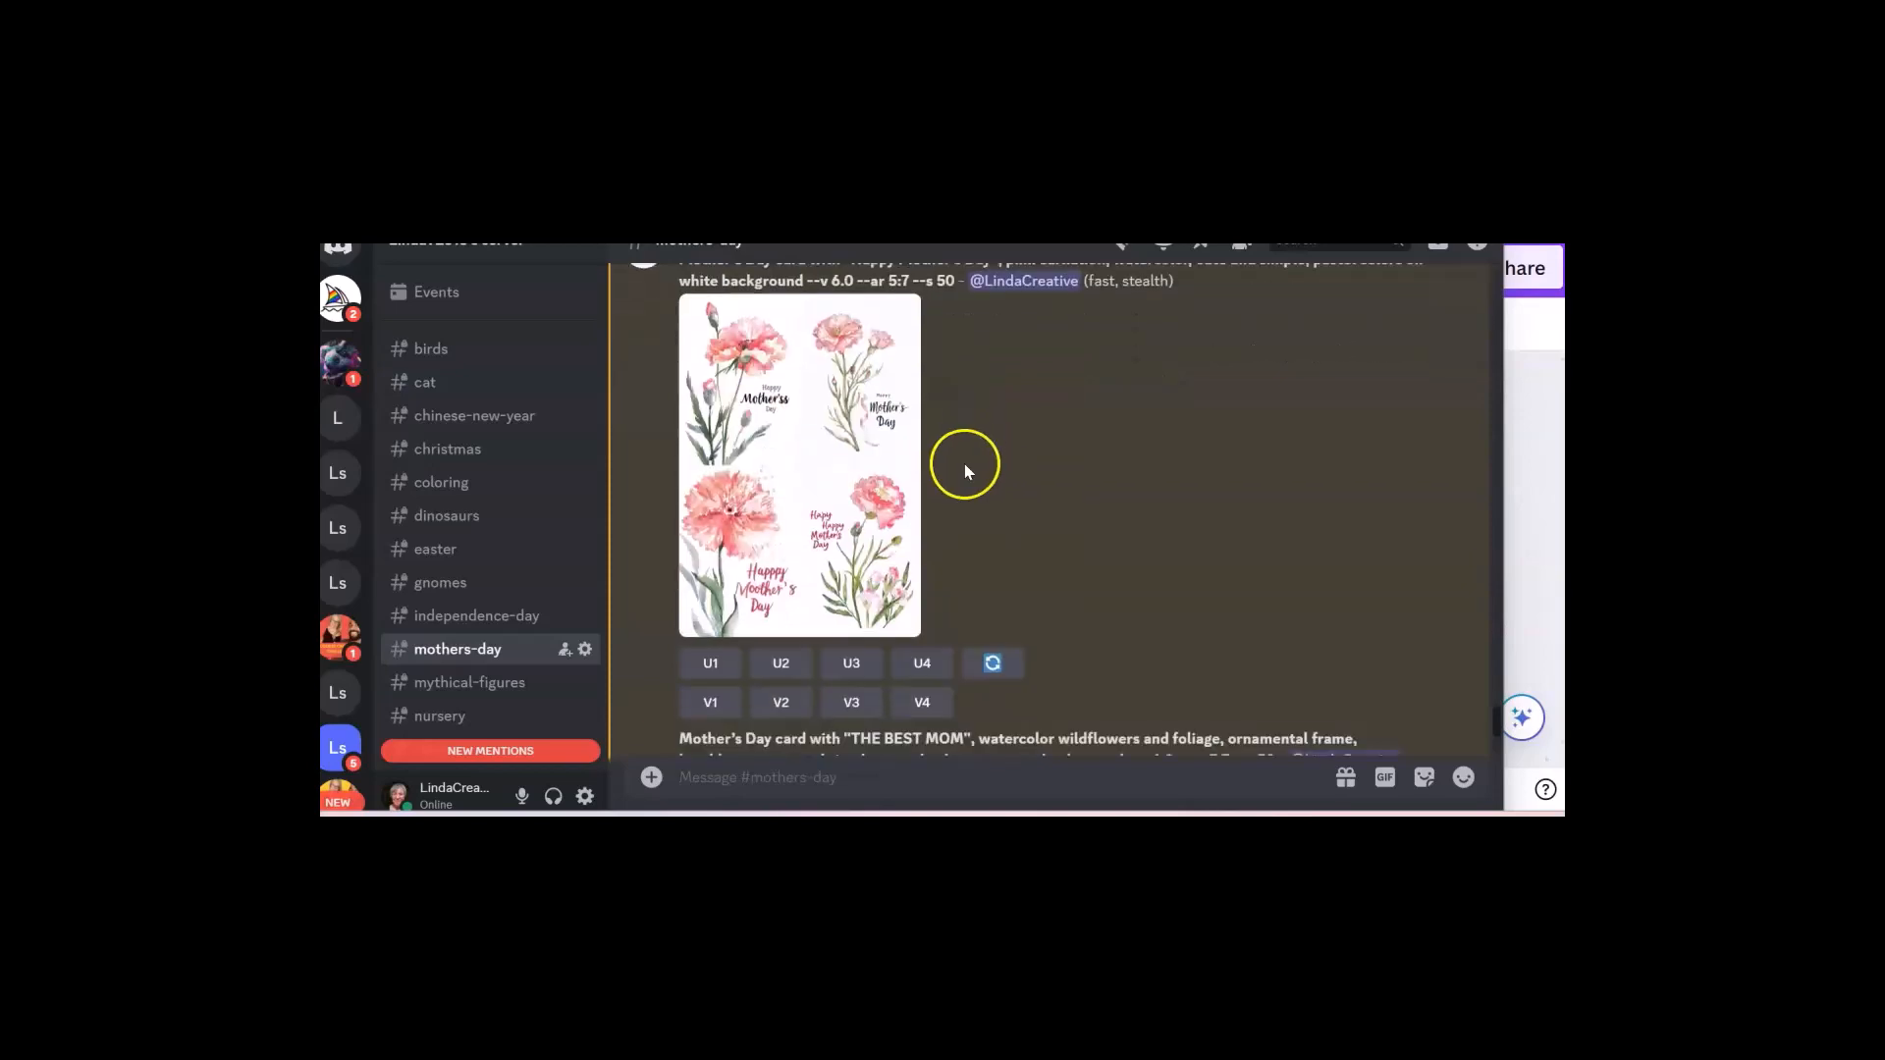
scroll(956, 507, down, 2)
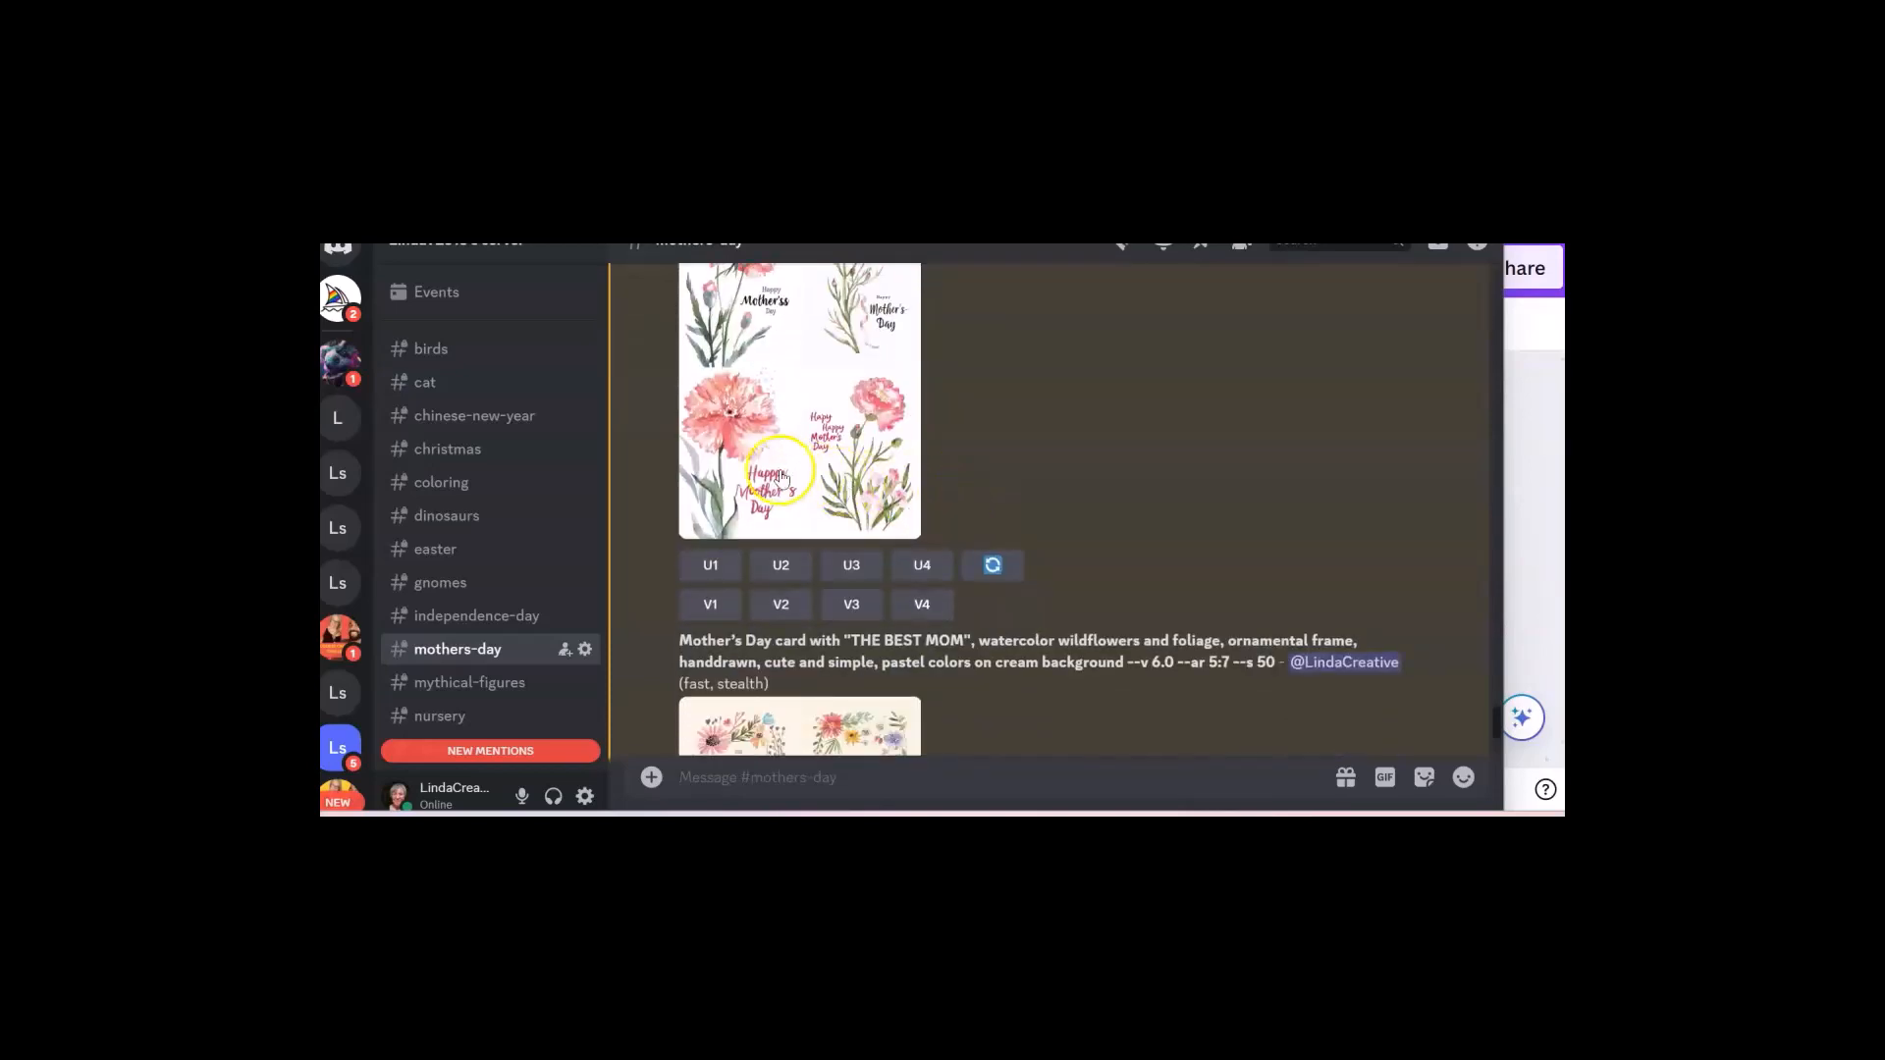
scroll(795, 422, up, 2)
scroll(795, 422, up, 1)
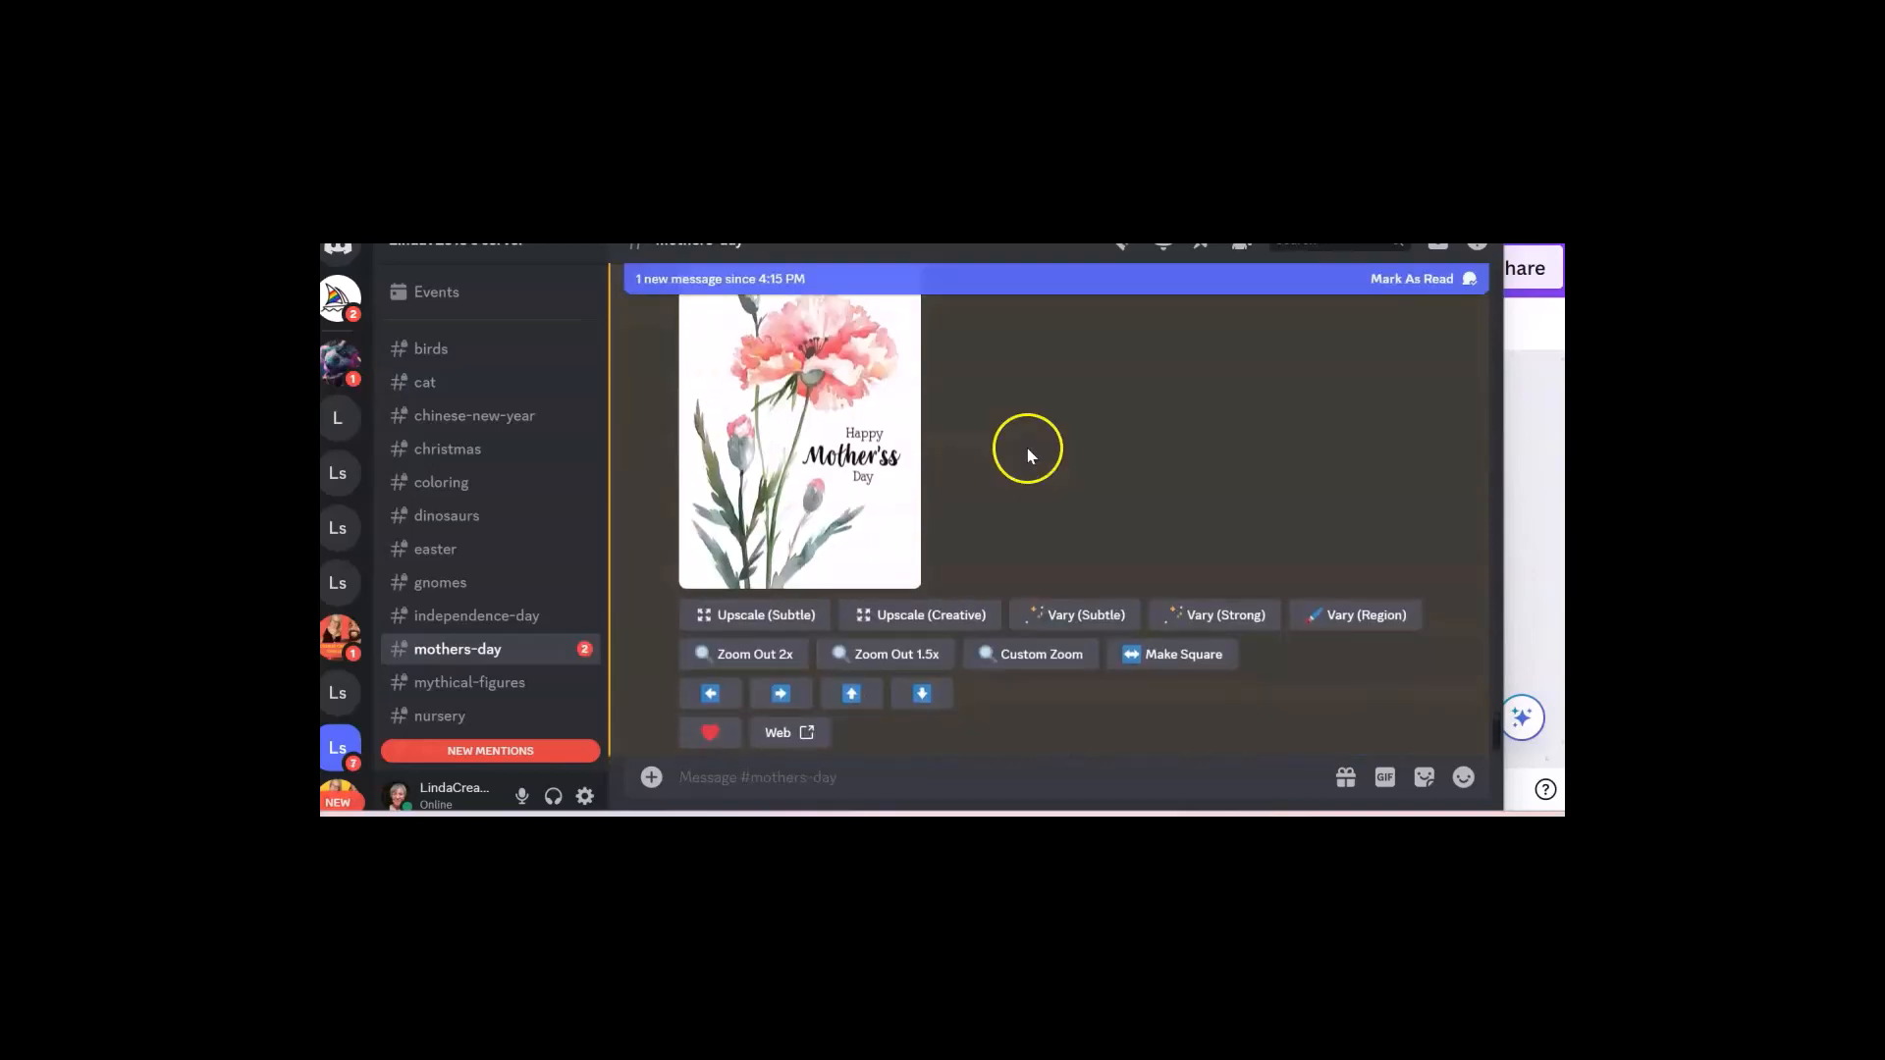
Regenerate the misspelled "Mother'ss" lettering area on the upscaled carnation card with Vary (Region), keeping the existing prompt.
scroll(1024, 467, up, 2)
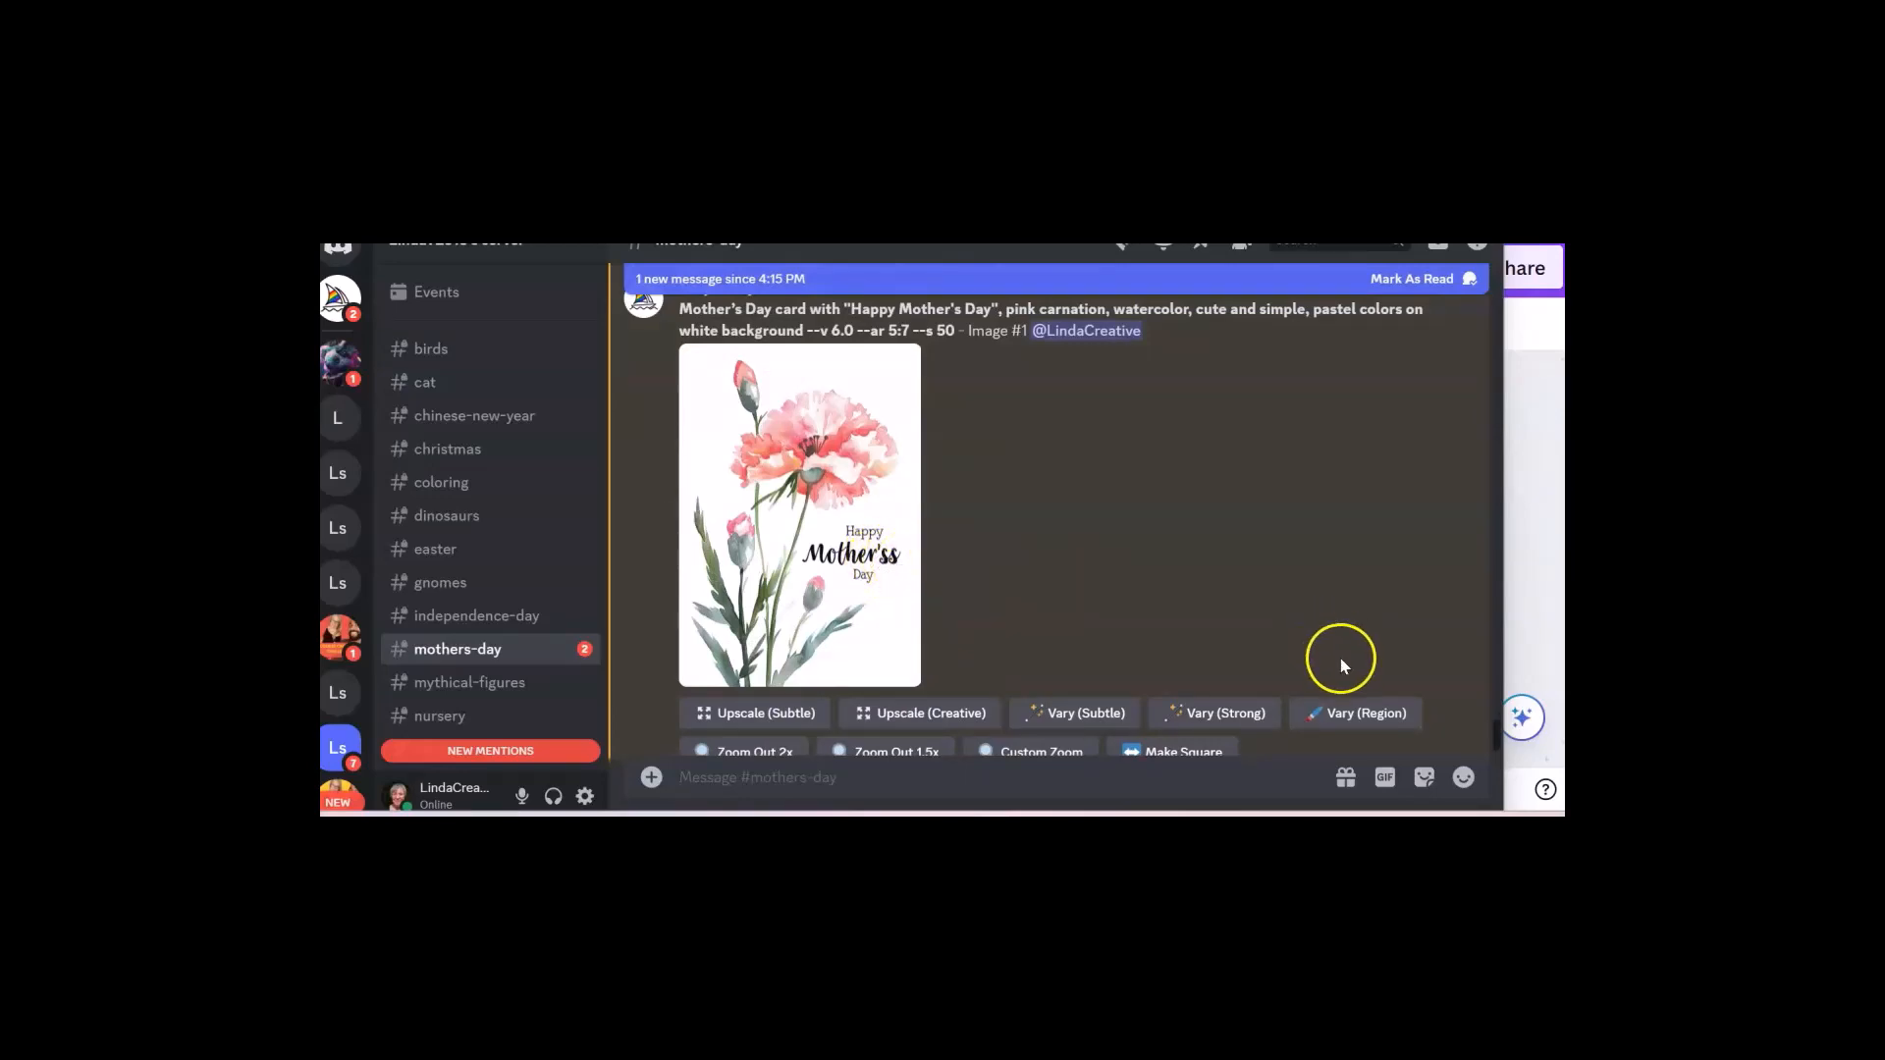
click(1349, 717)
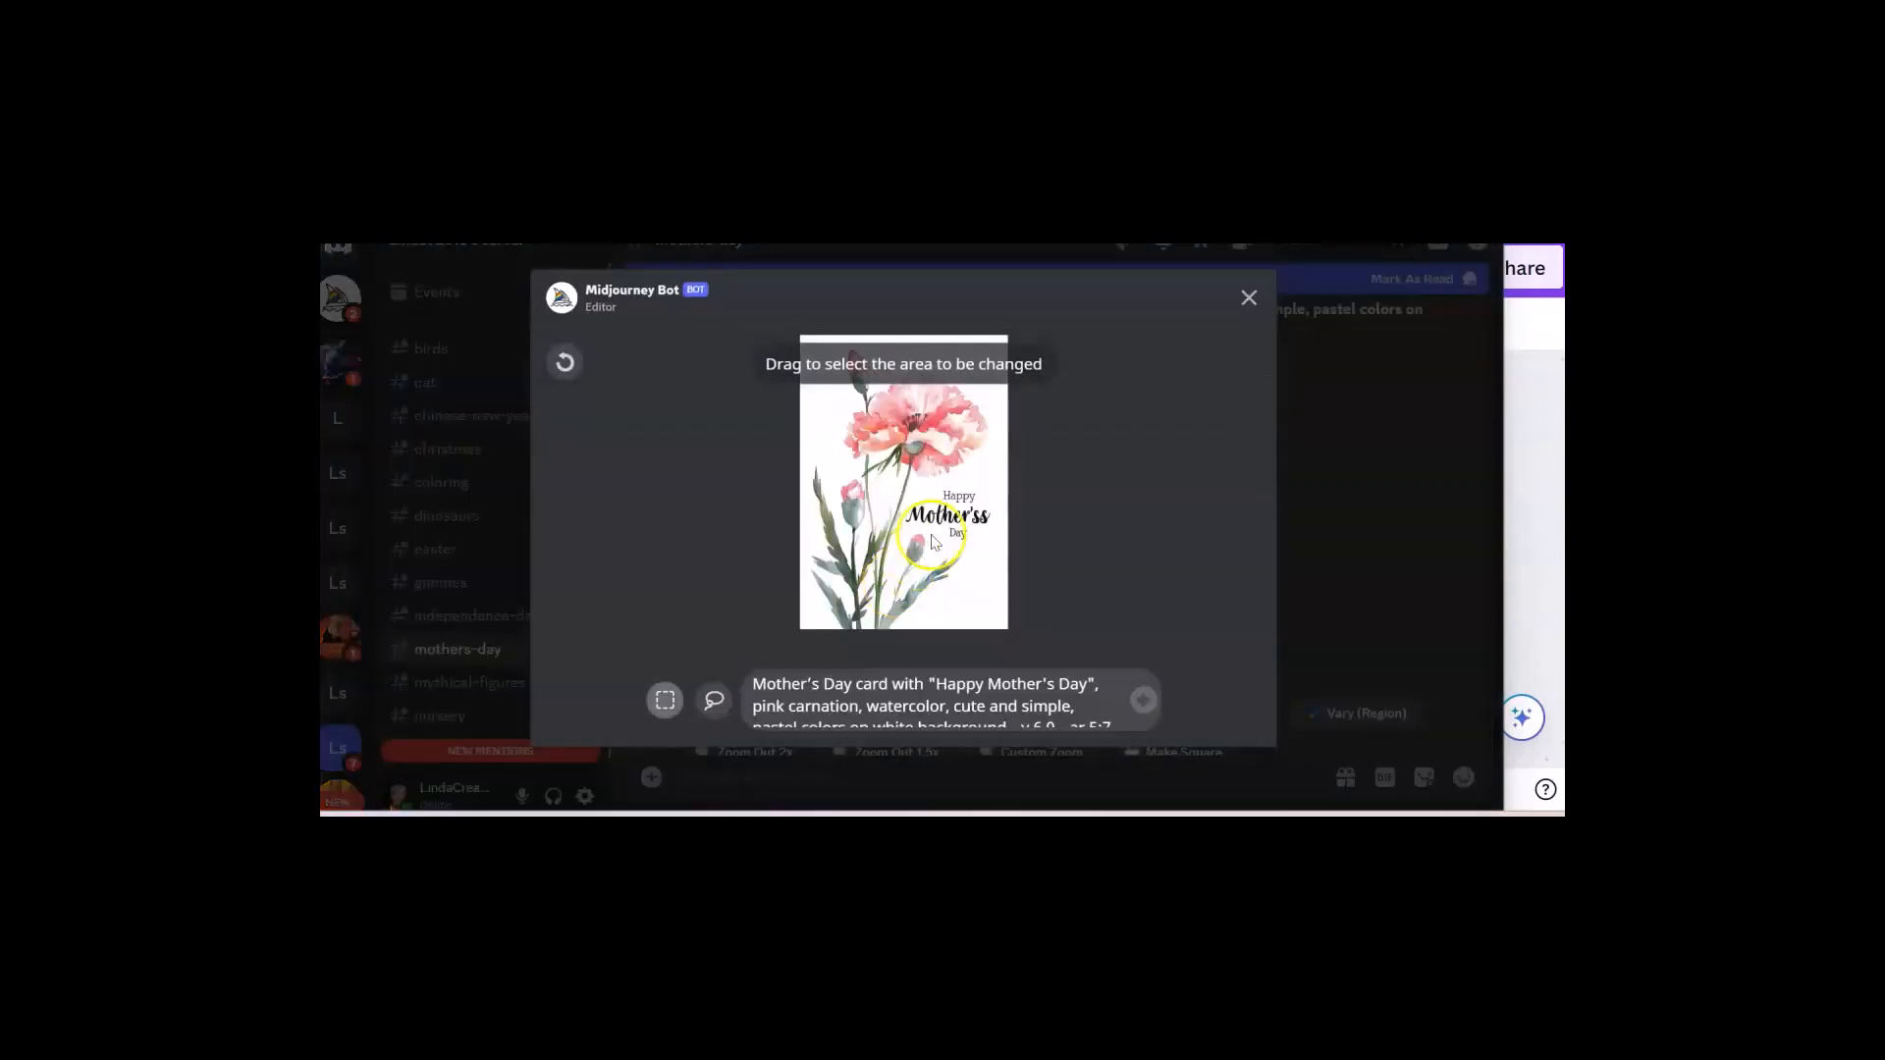
drag(909, 481, 1002, 550)
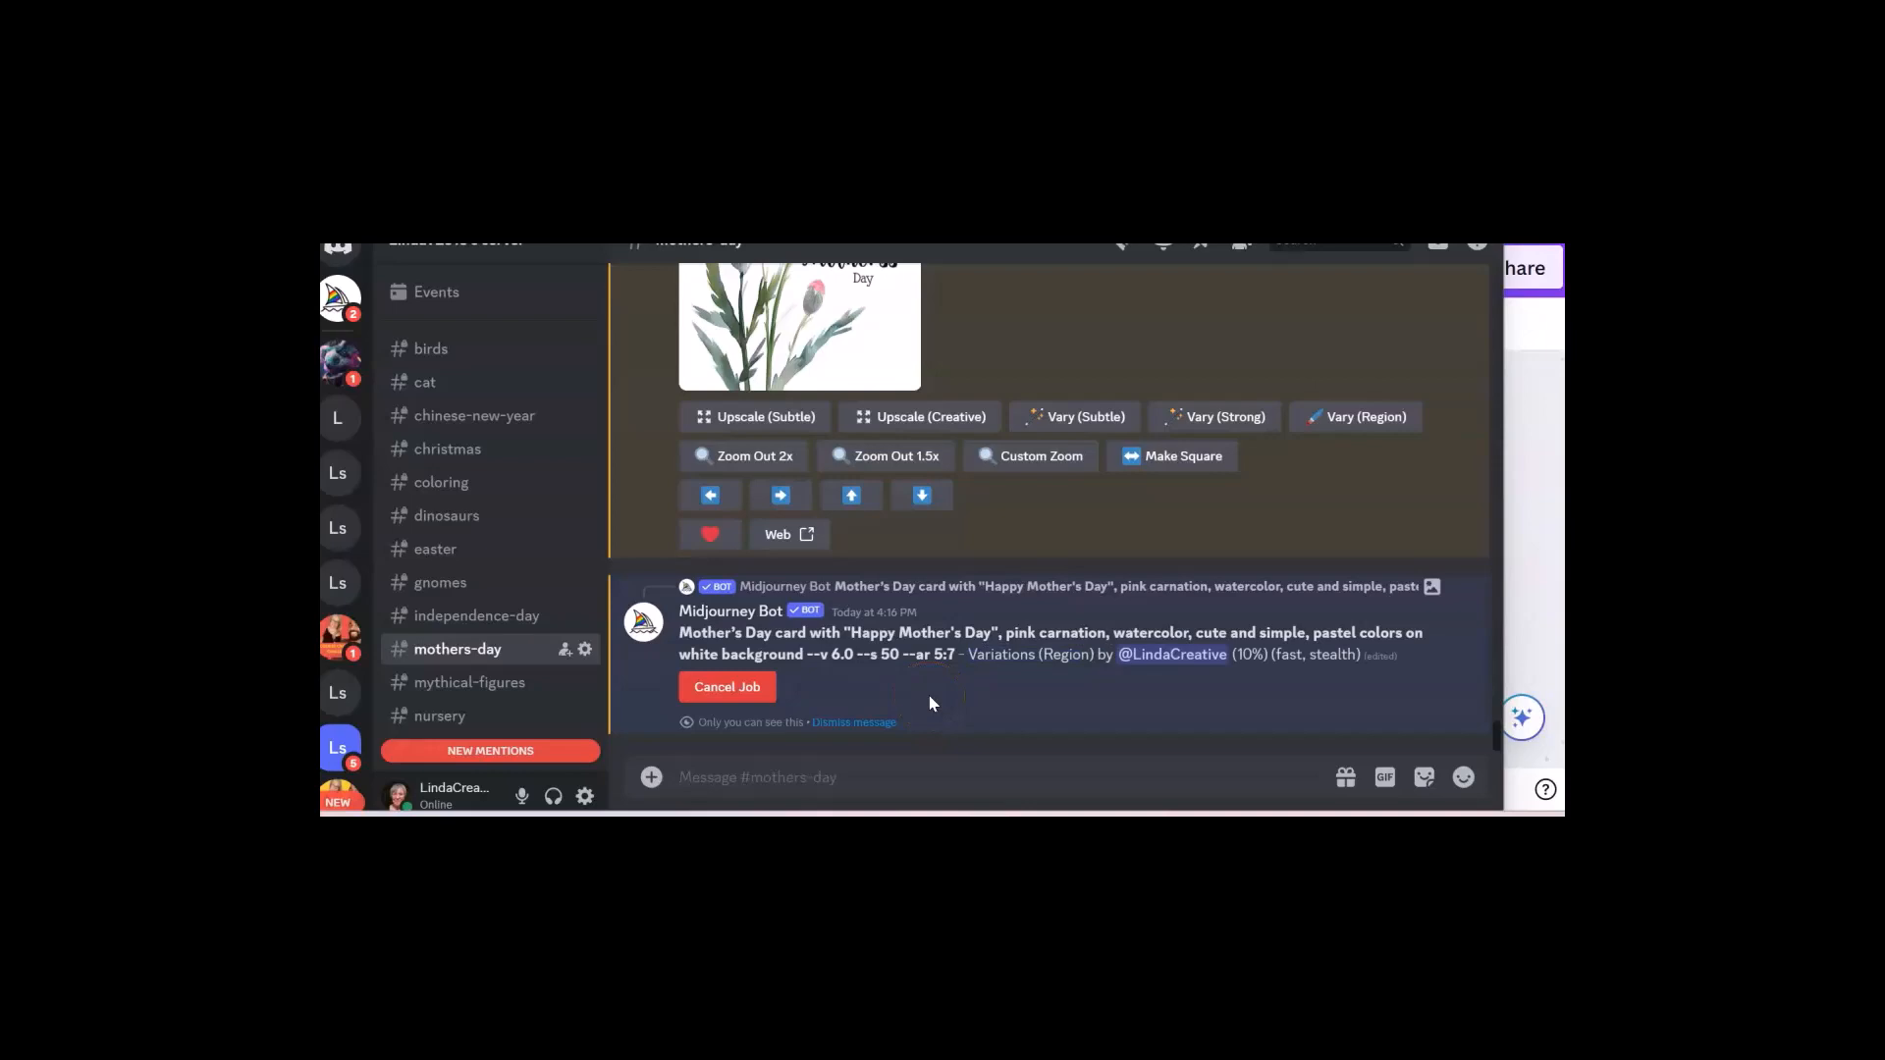
Upscale the second image of the wax crayon chrysanthemum basket card set and view it.
scroll(990, 525, up, 10)
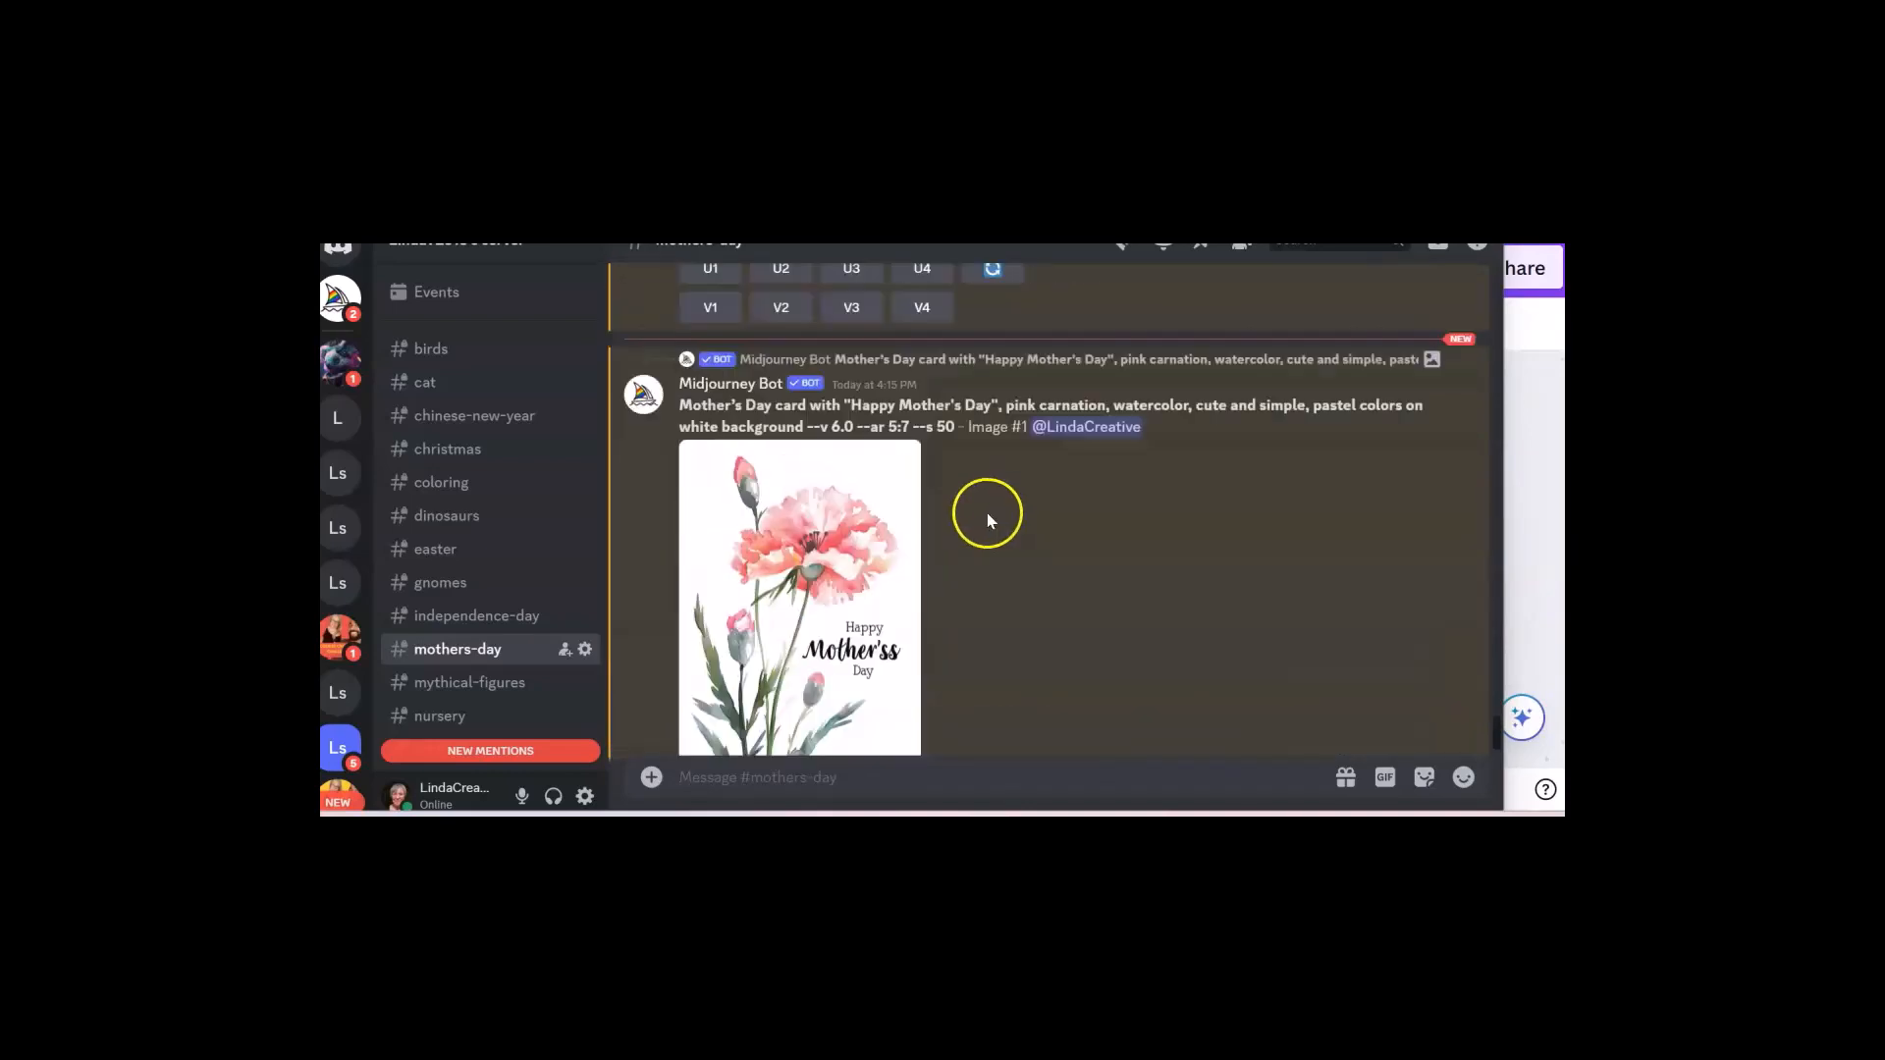
scroll(1011, 471, up, 10)
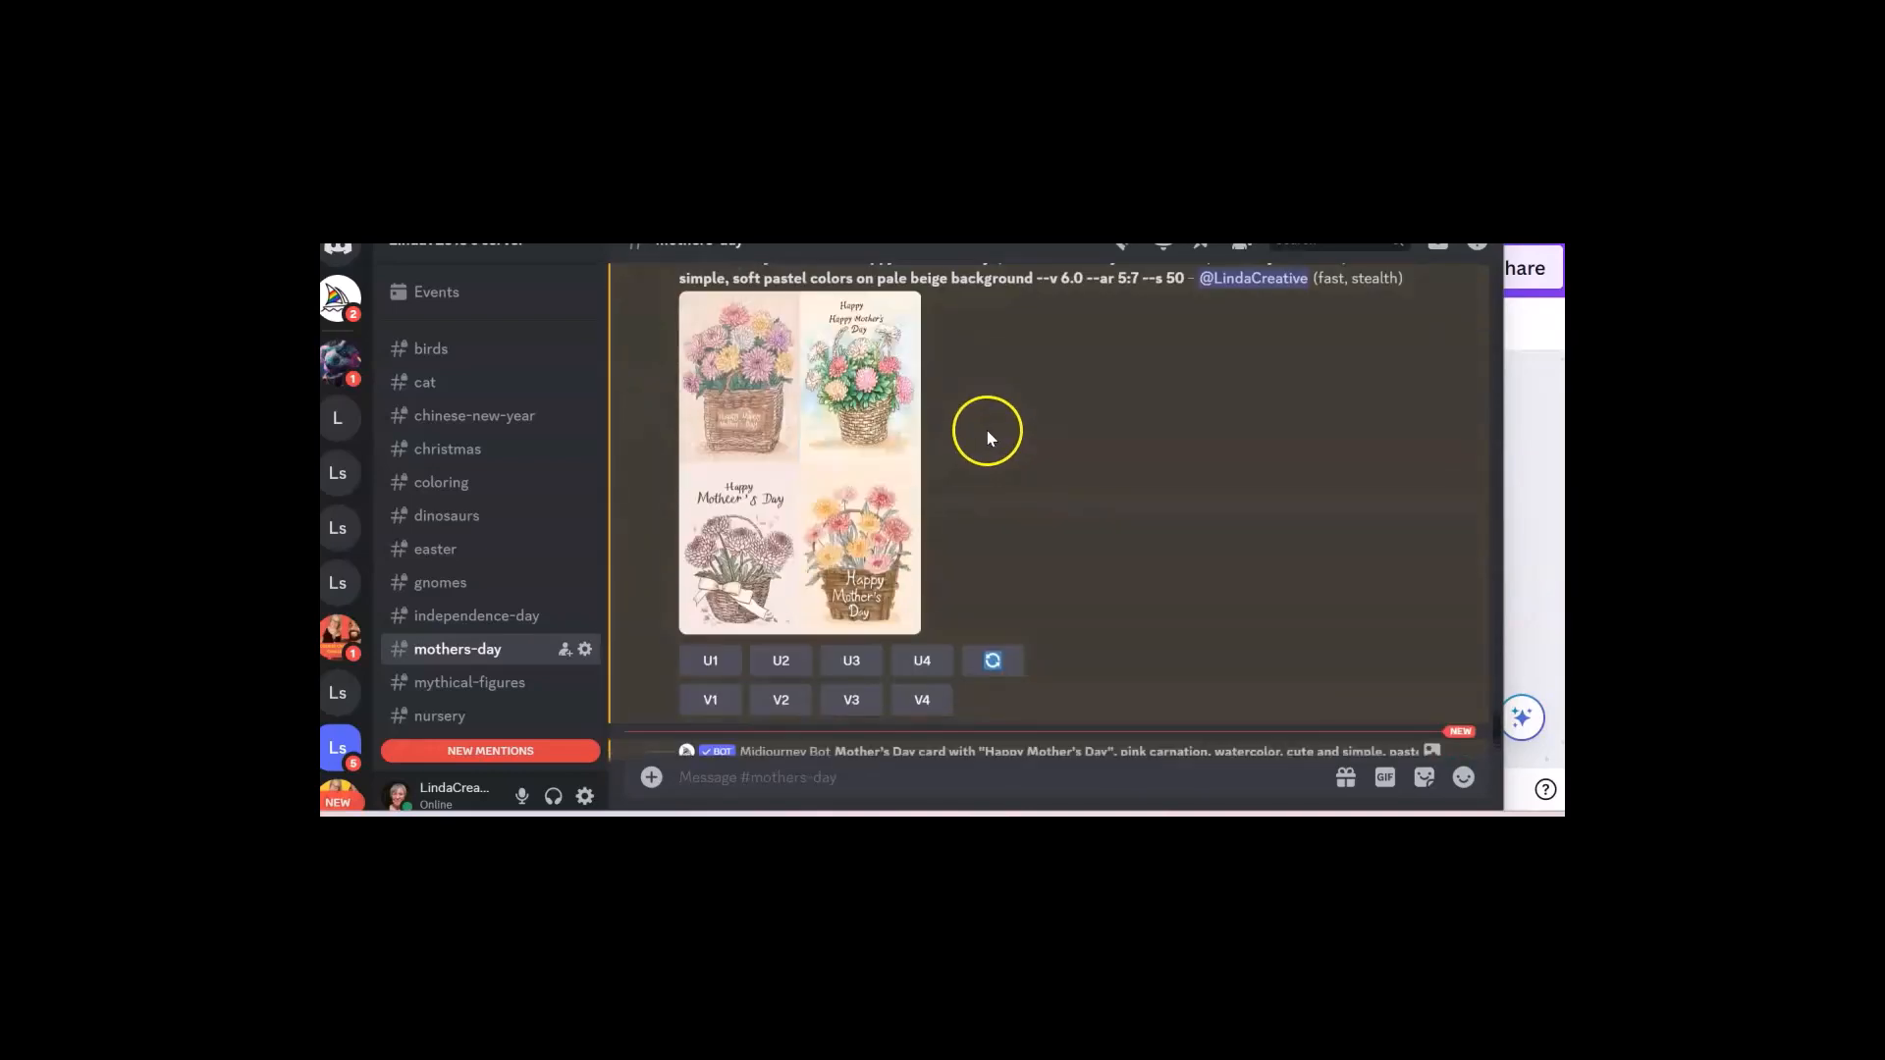
scroll(972, 442, down, 1)
scroll(757, 575, up, 1)
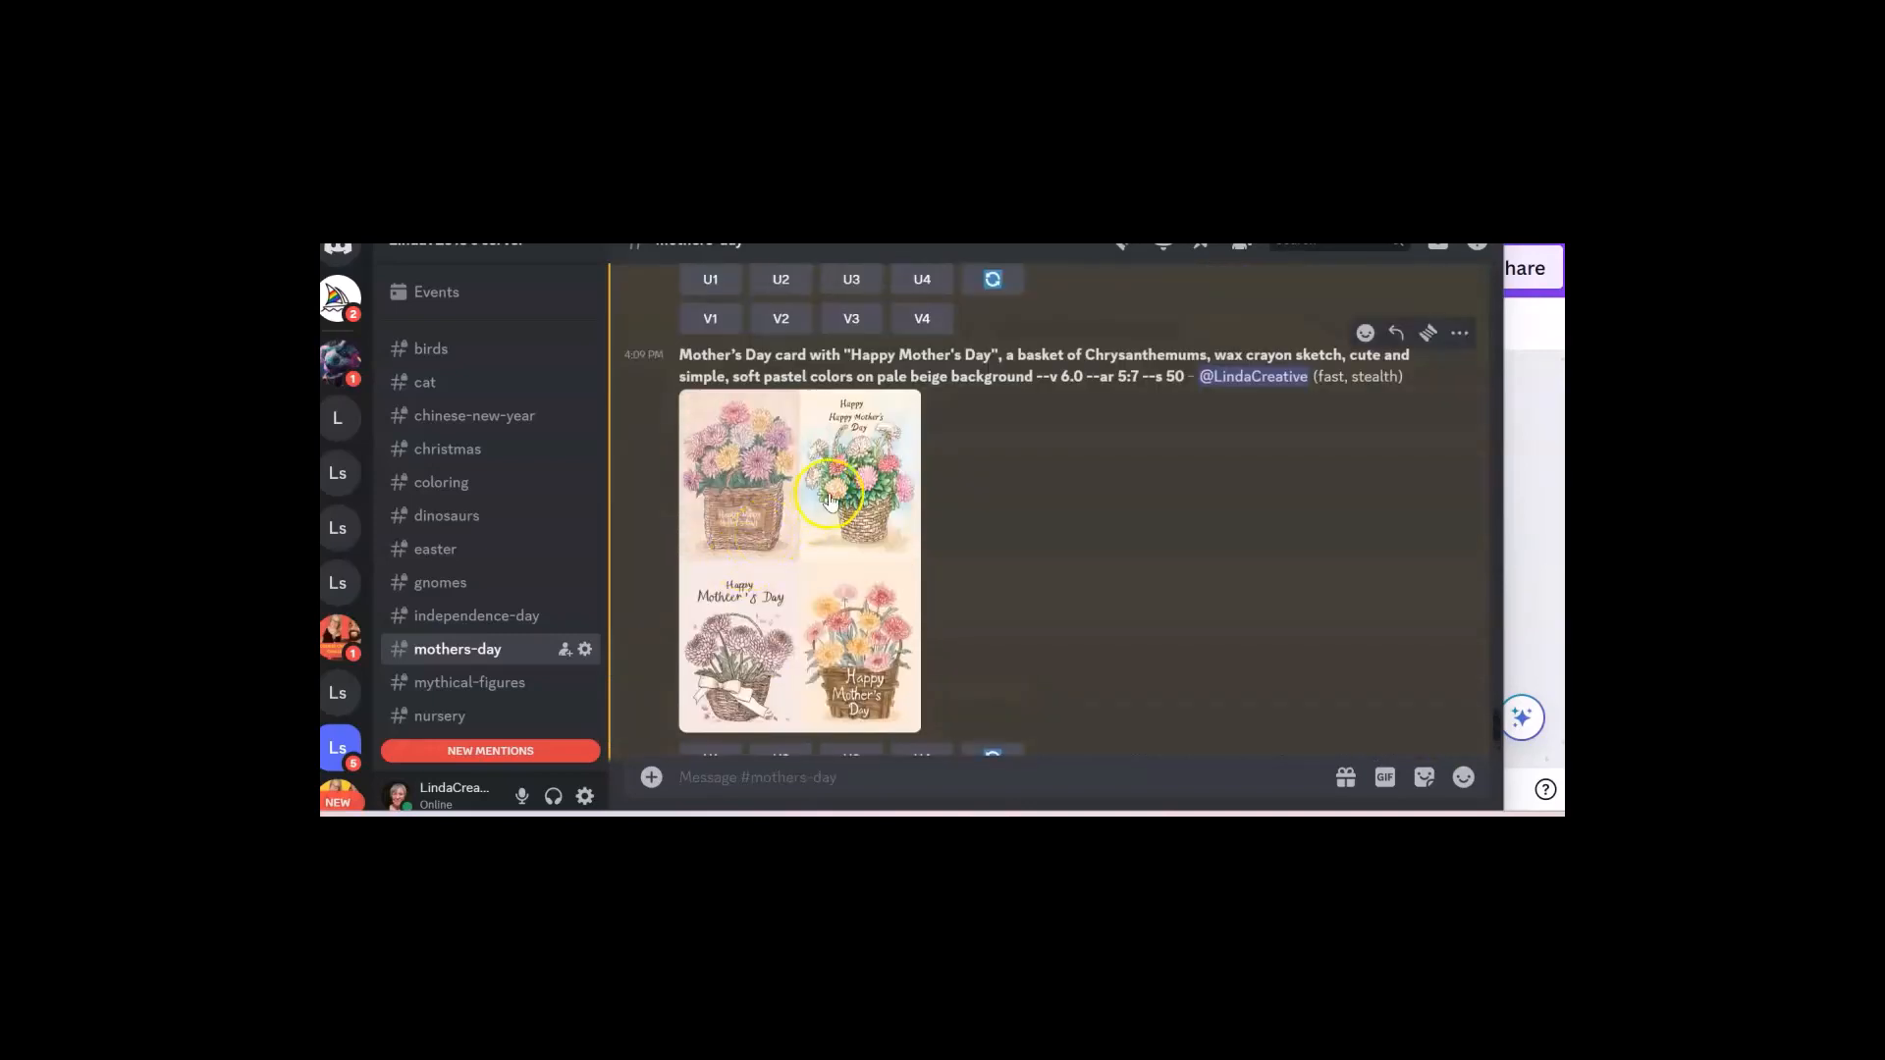
scroll(851, 486, down, 2)
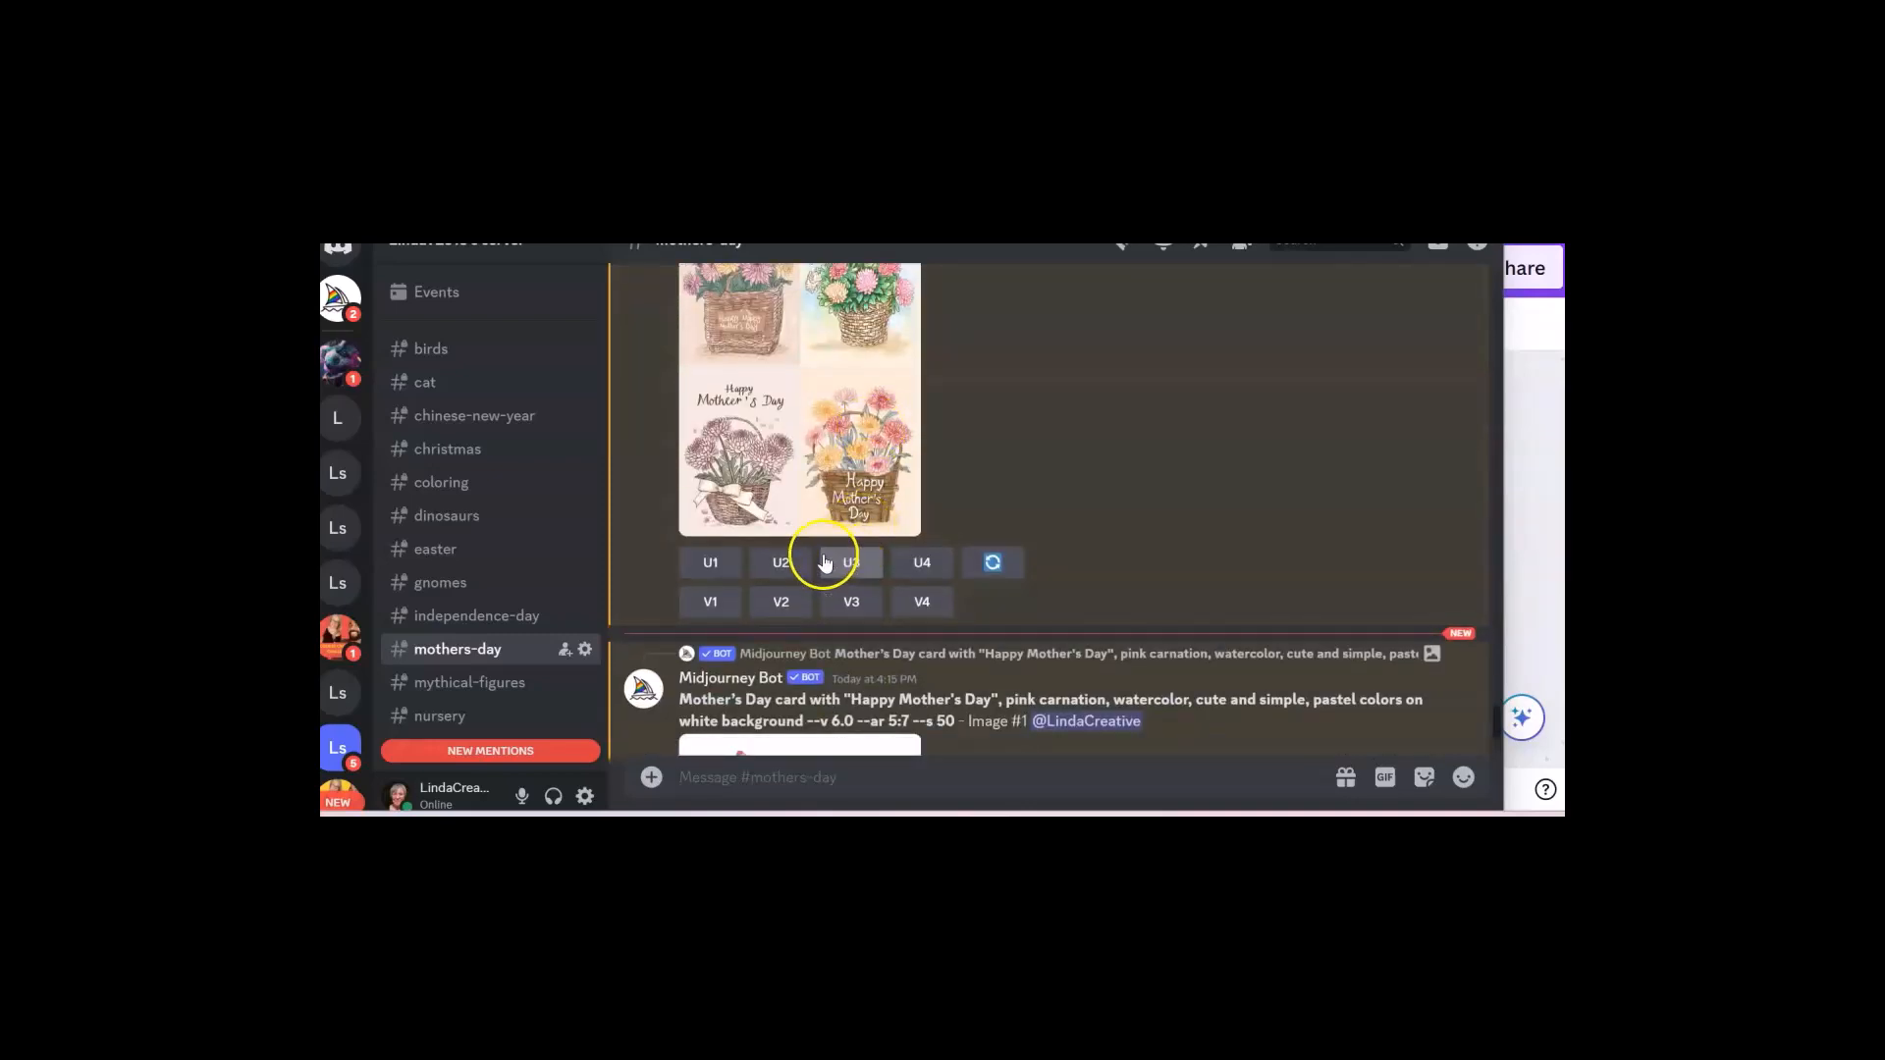
click(805, 562)
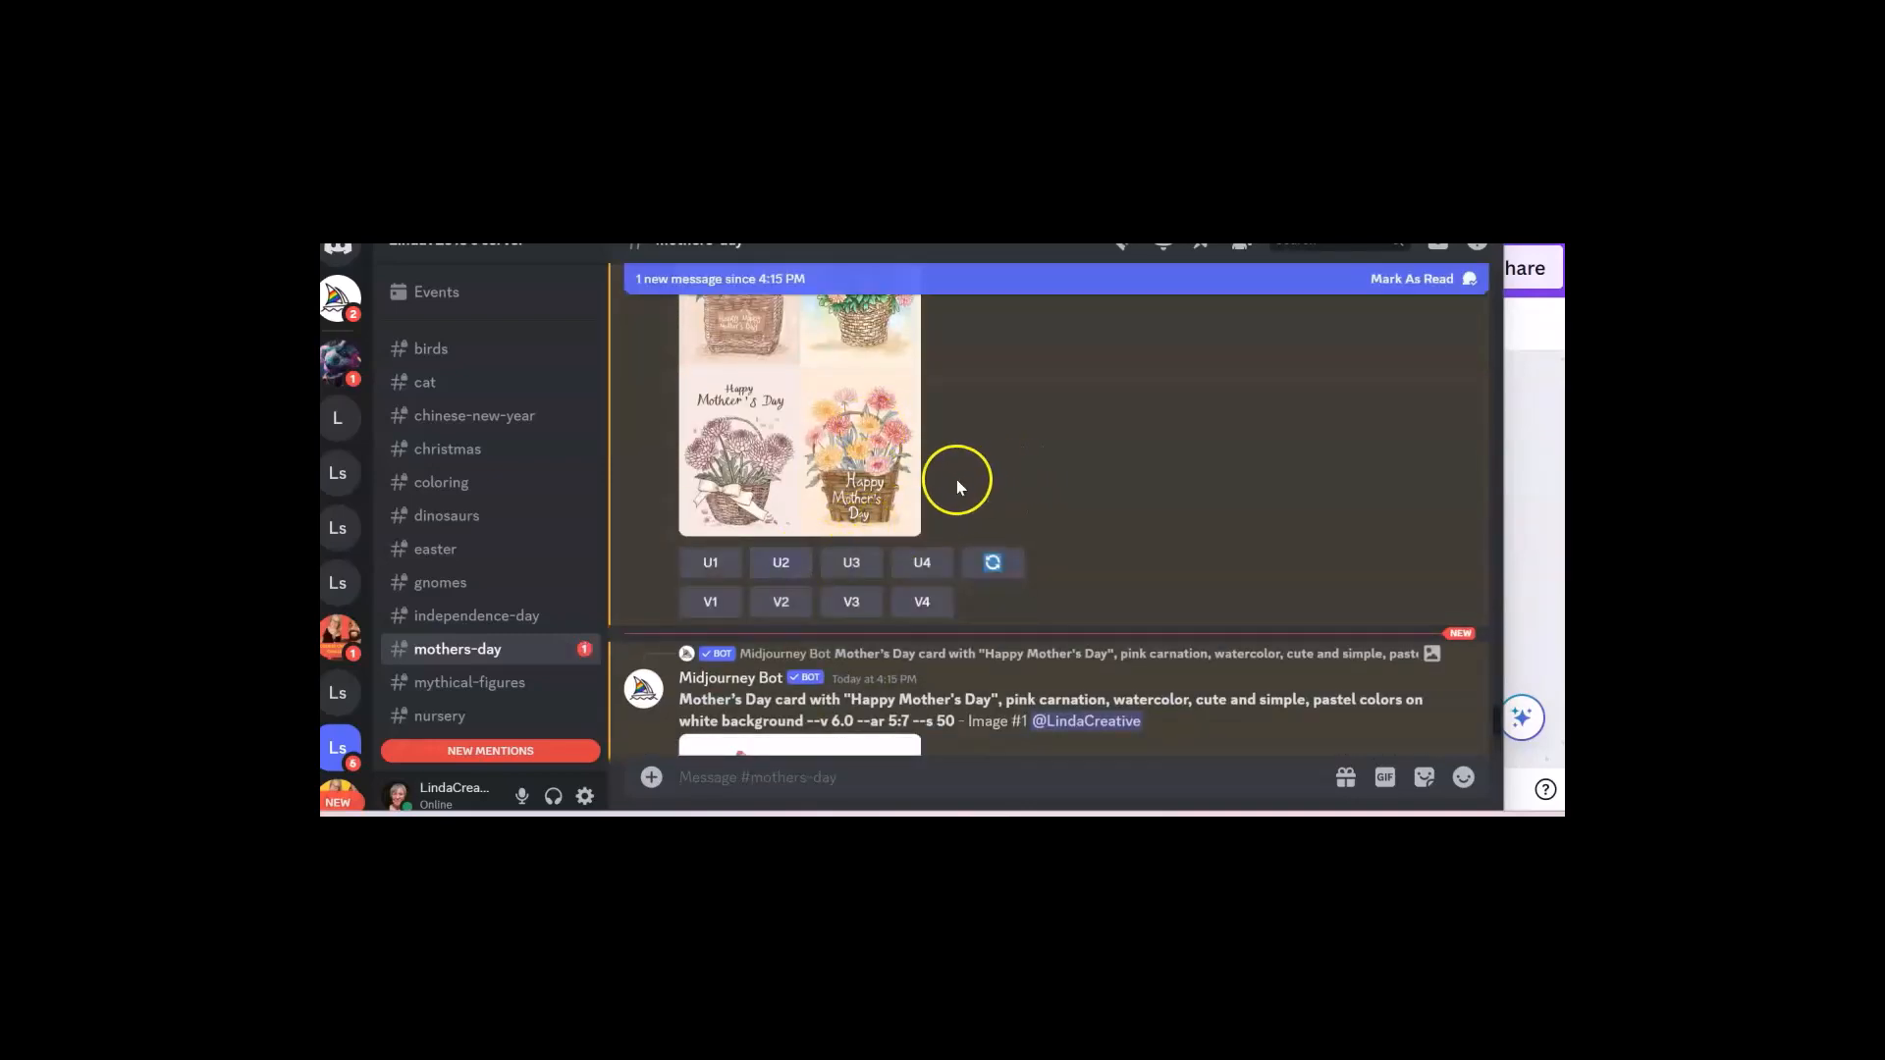
scroll(1002, 490, down, 6)
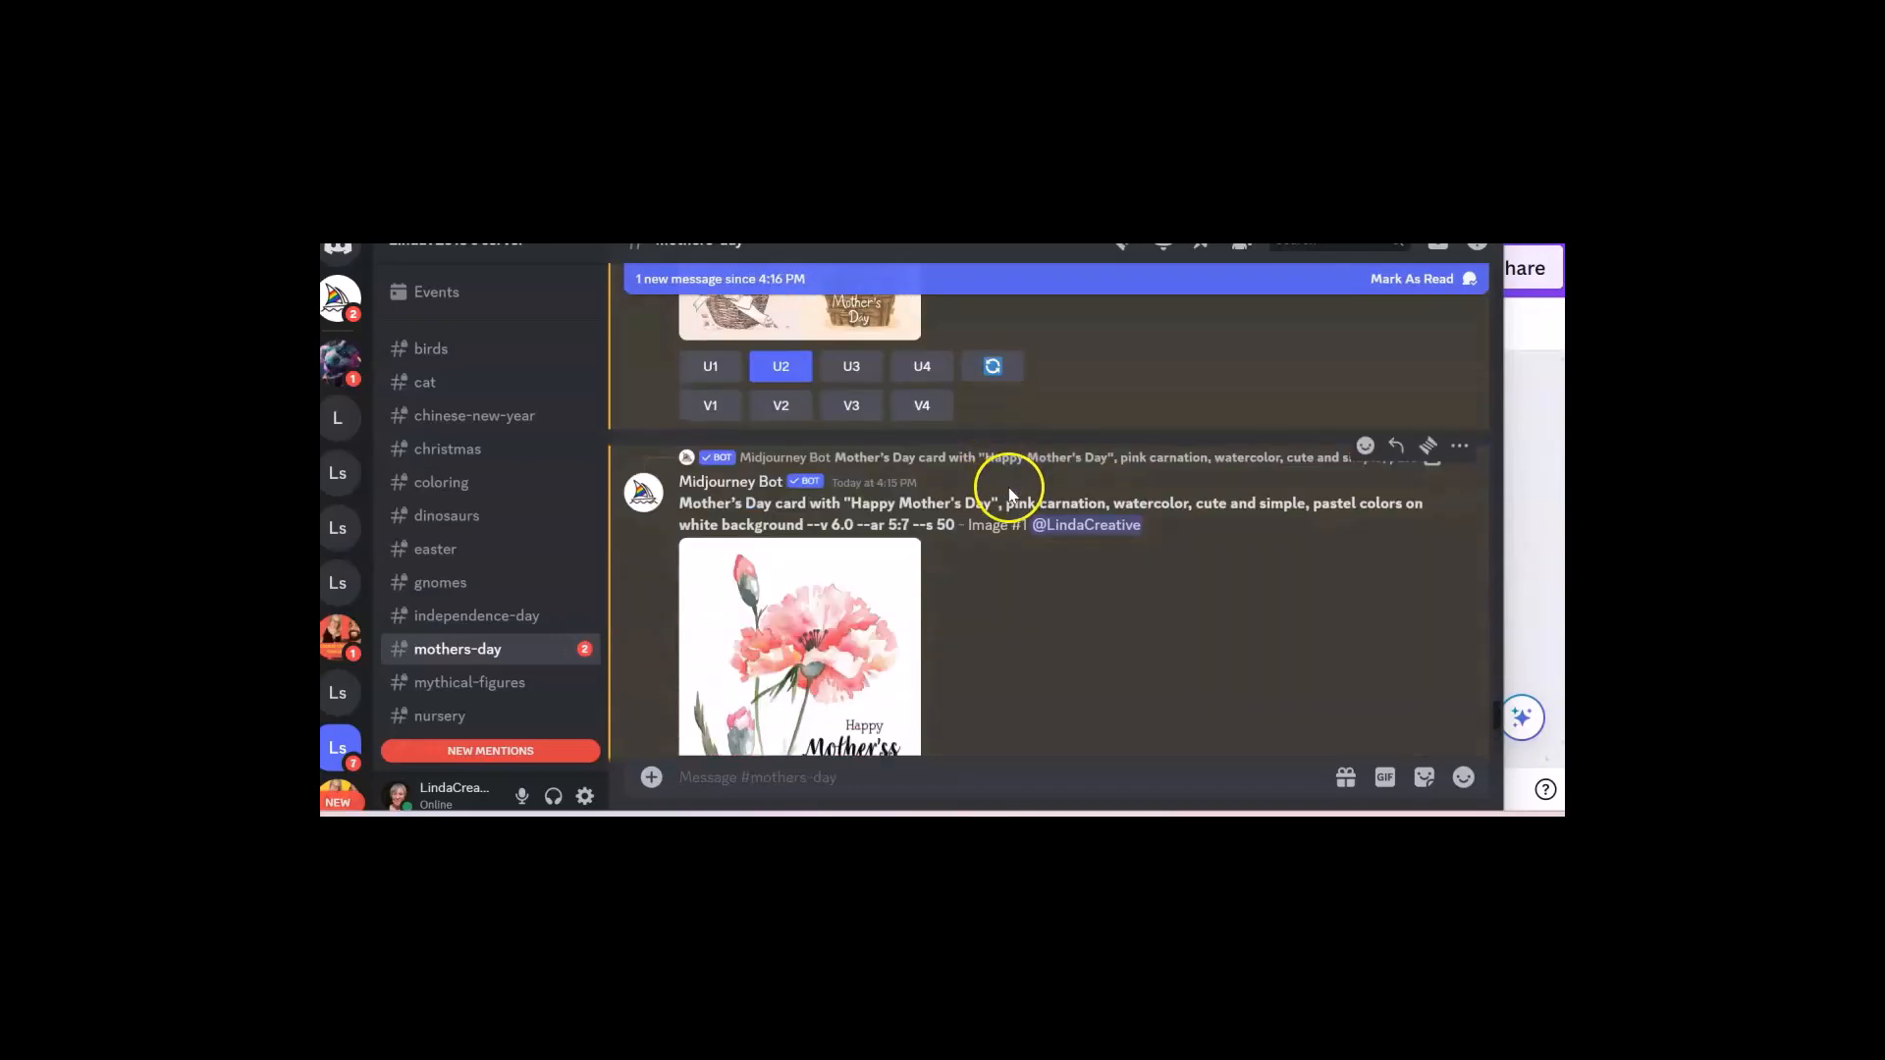
scroll(1011, 491, down, 10)
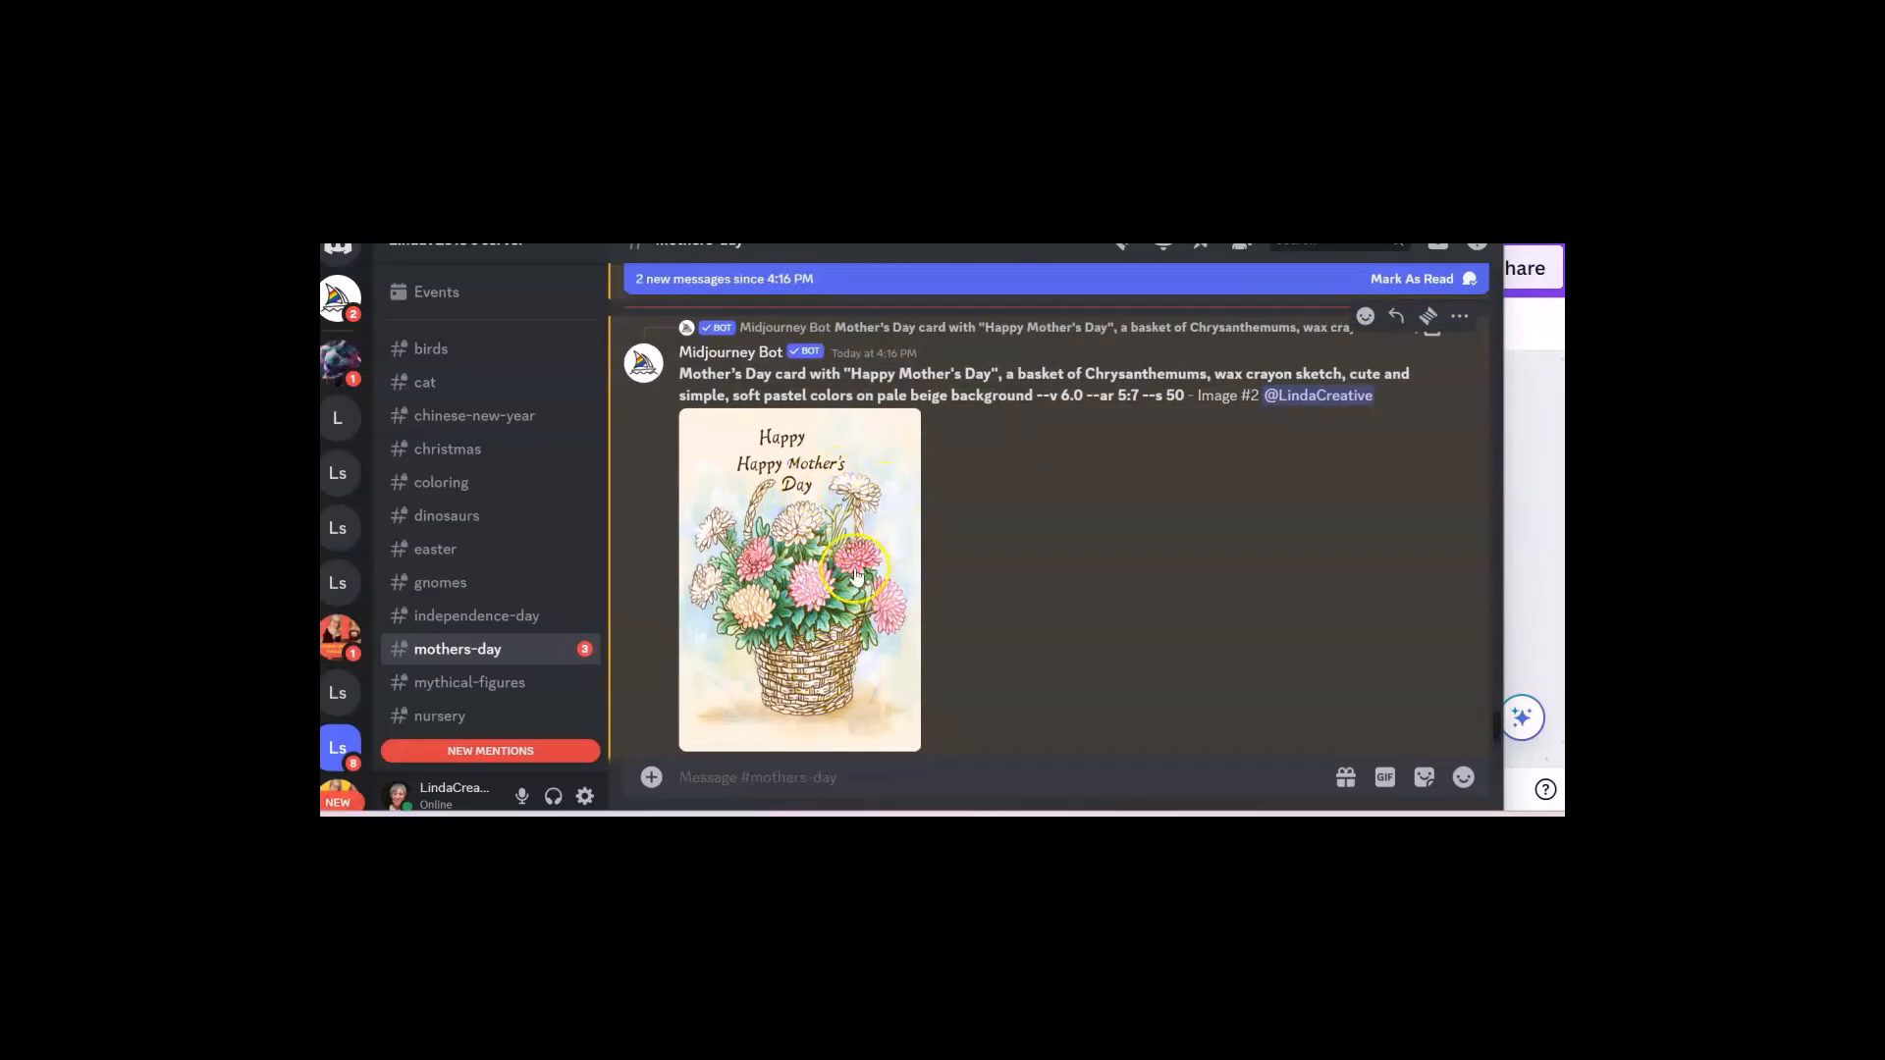
Upscale the fourth image of the chrysanthemum basket card set and view it.
scroll(946, 496, up, 10)
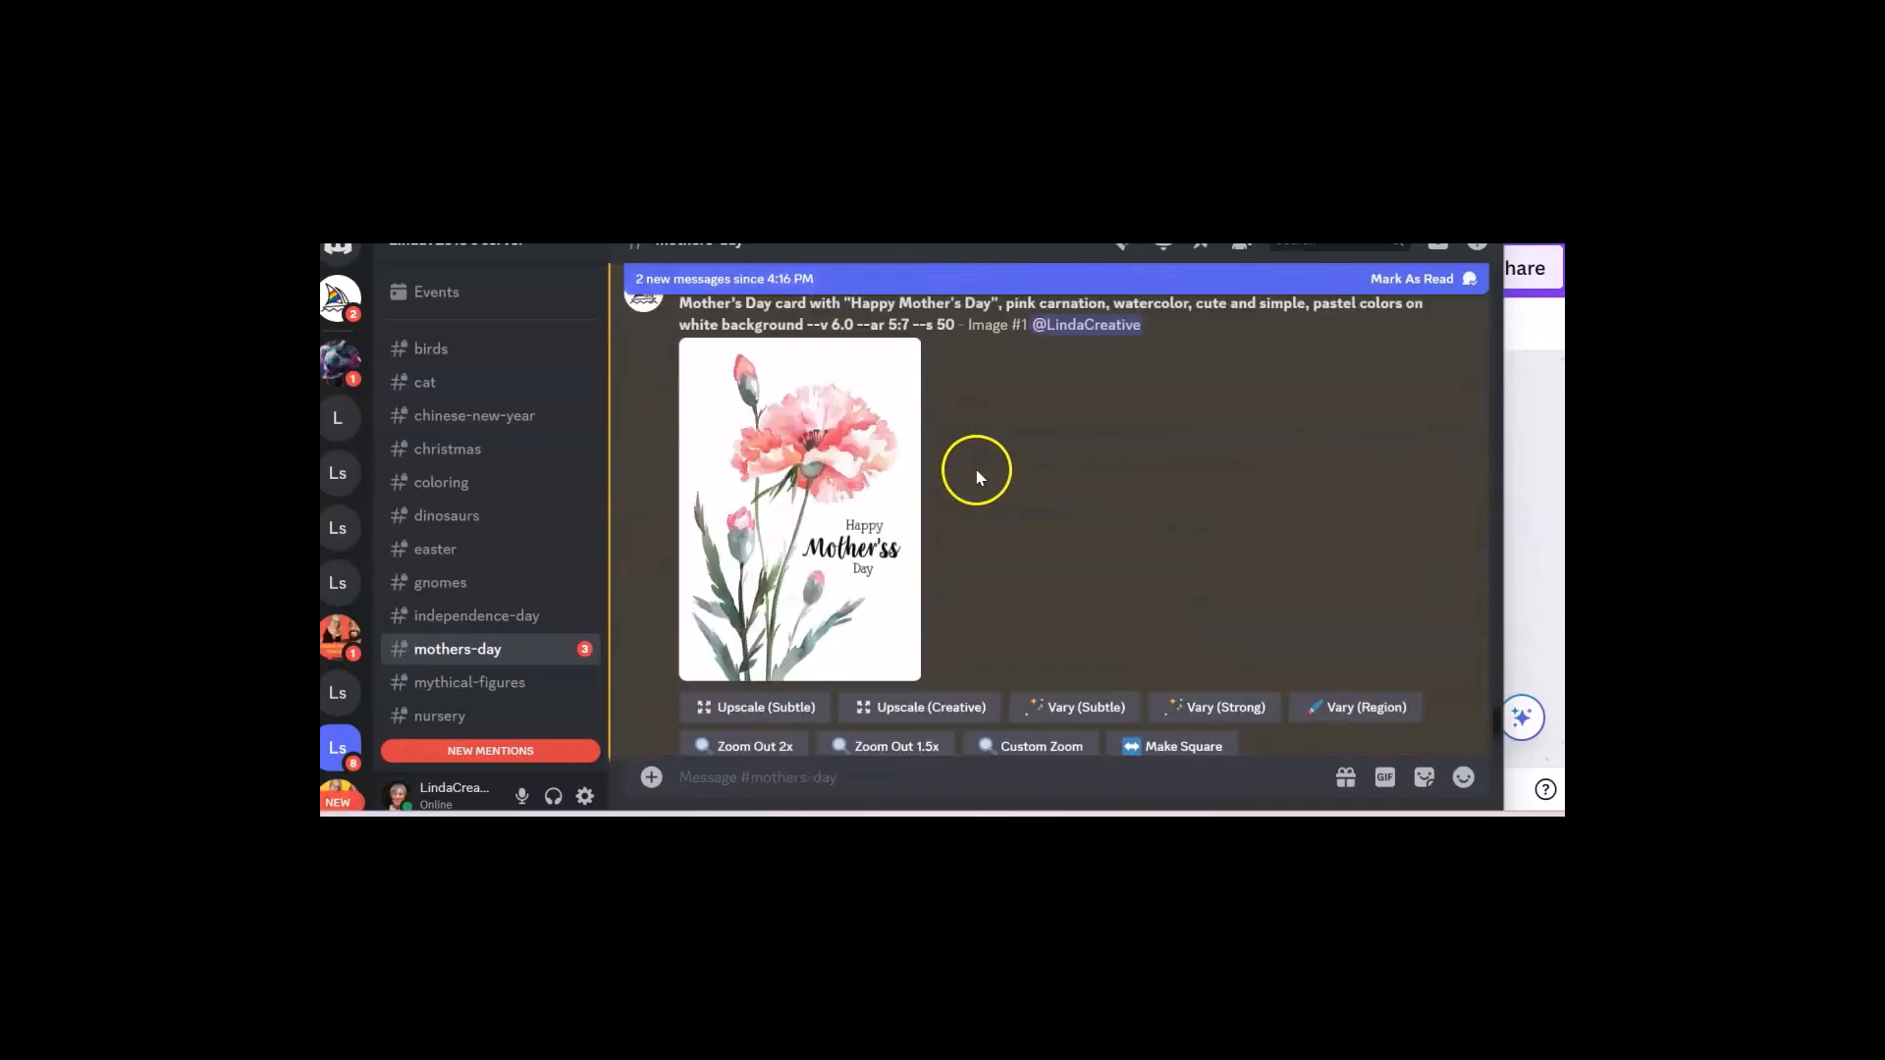
scroll(986, 452, up, 2)
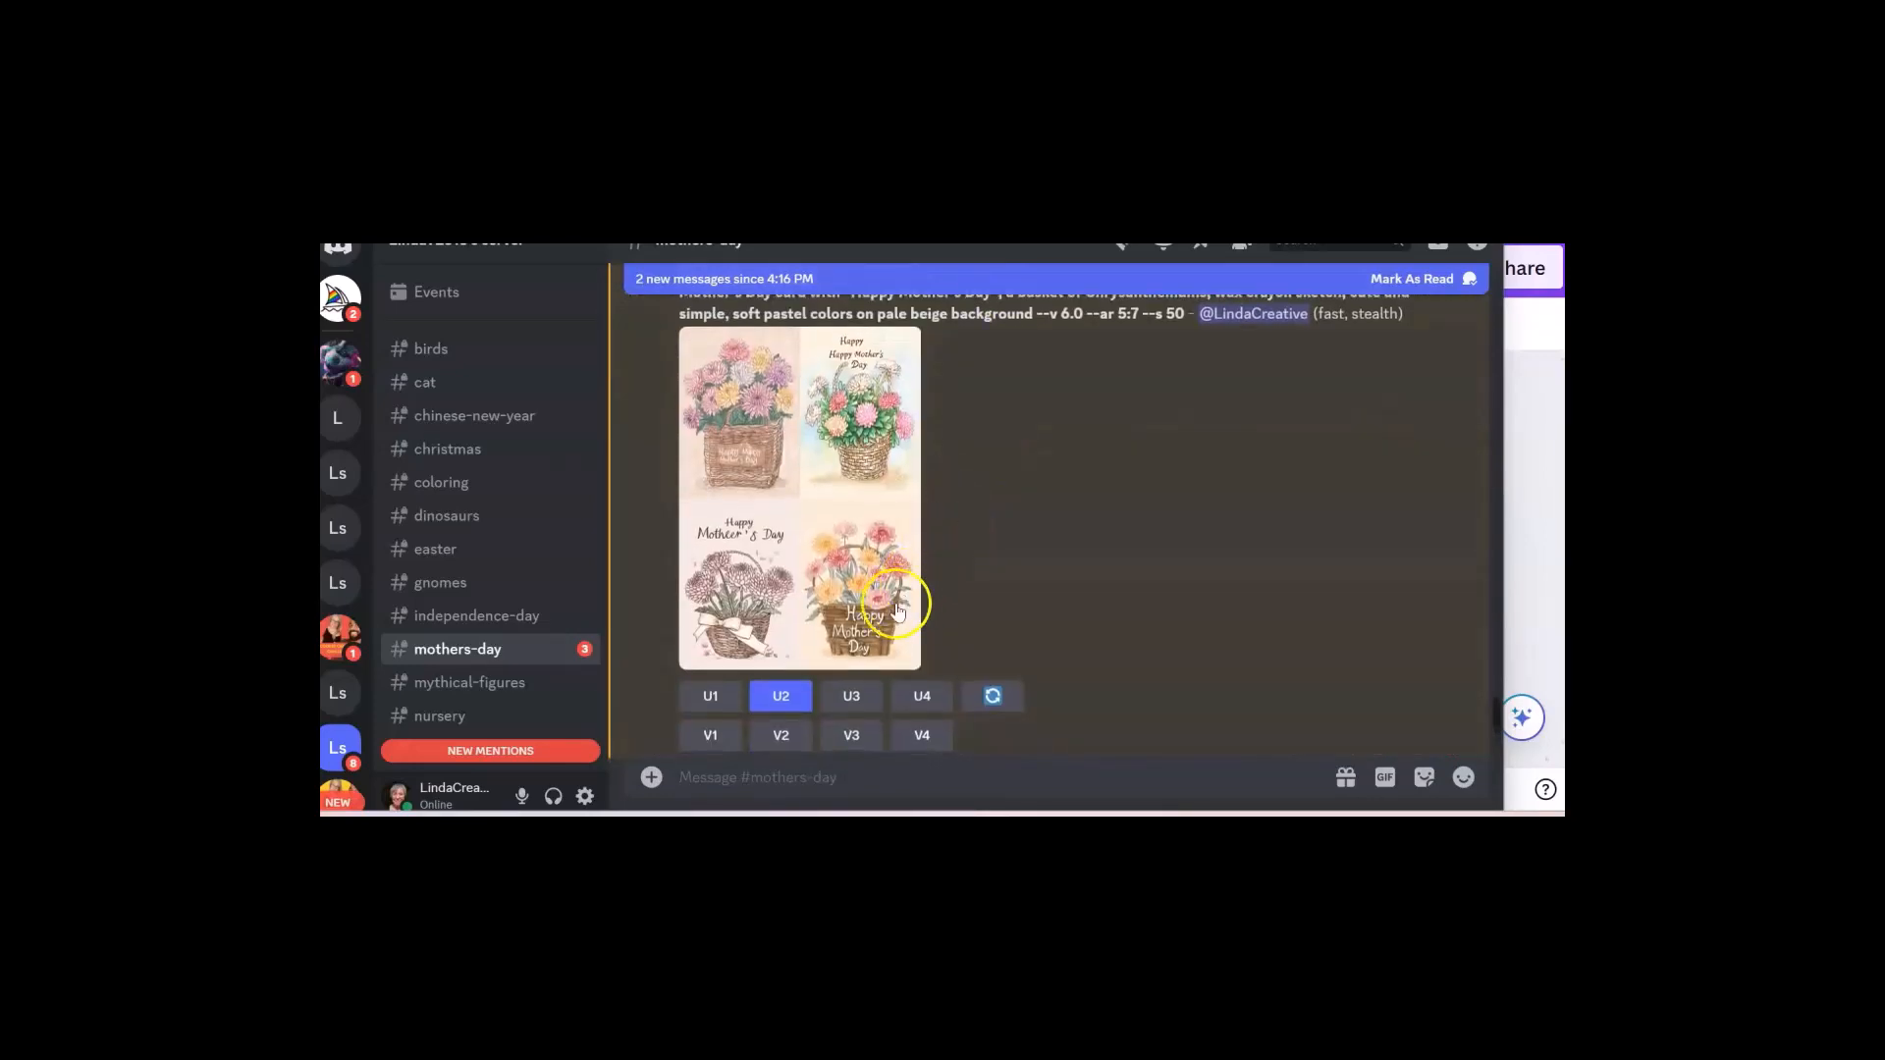
click(910, 699)
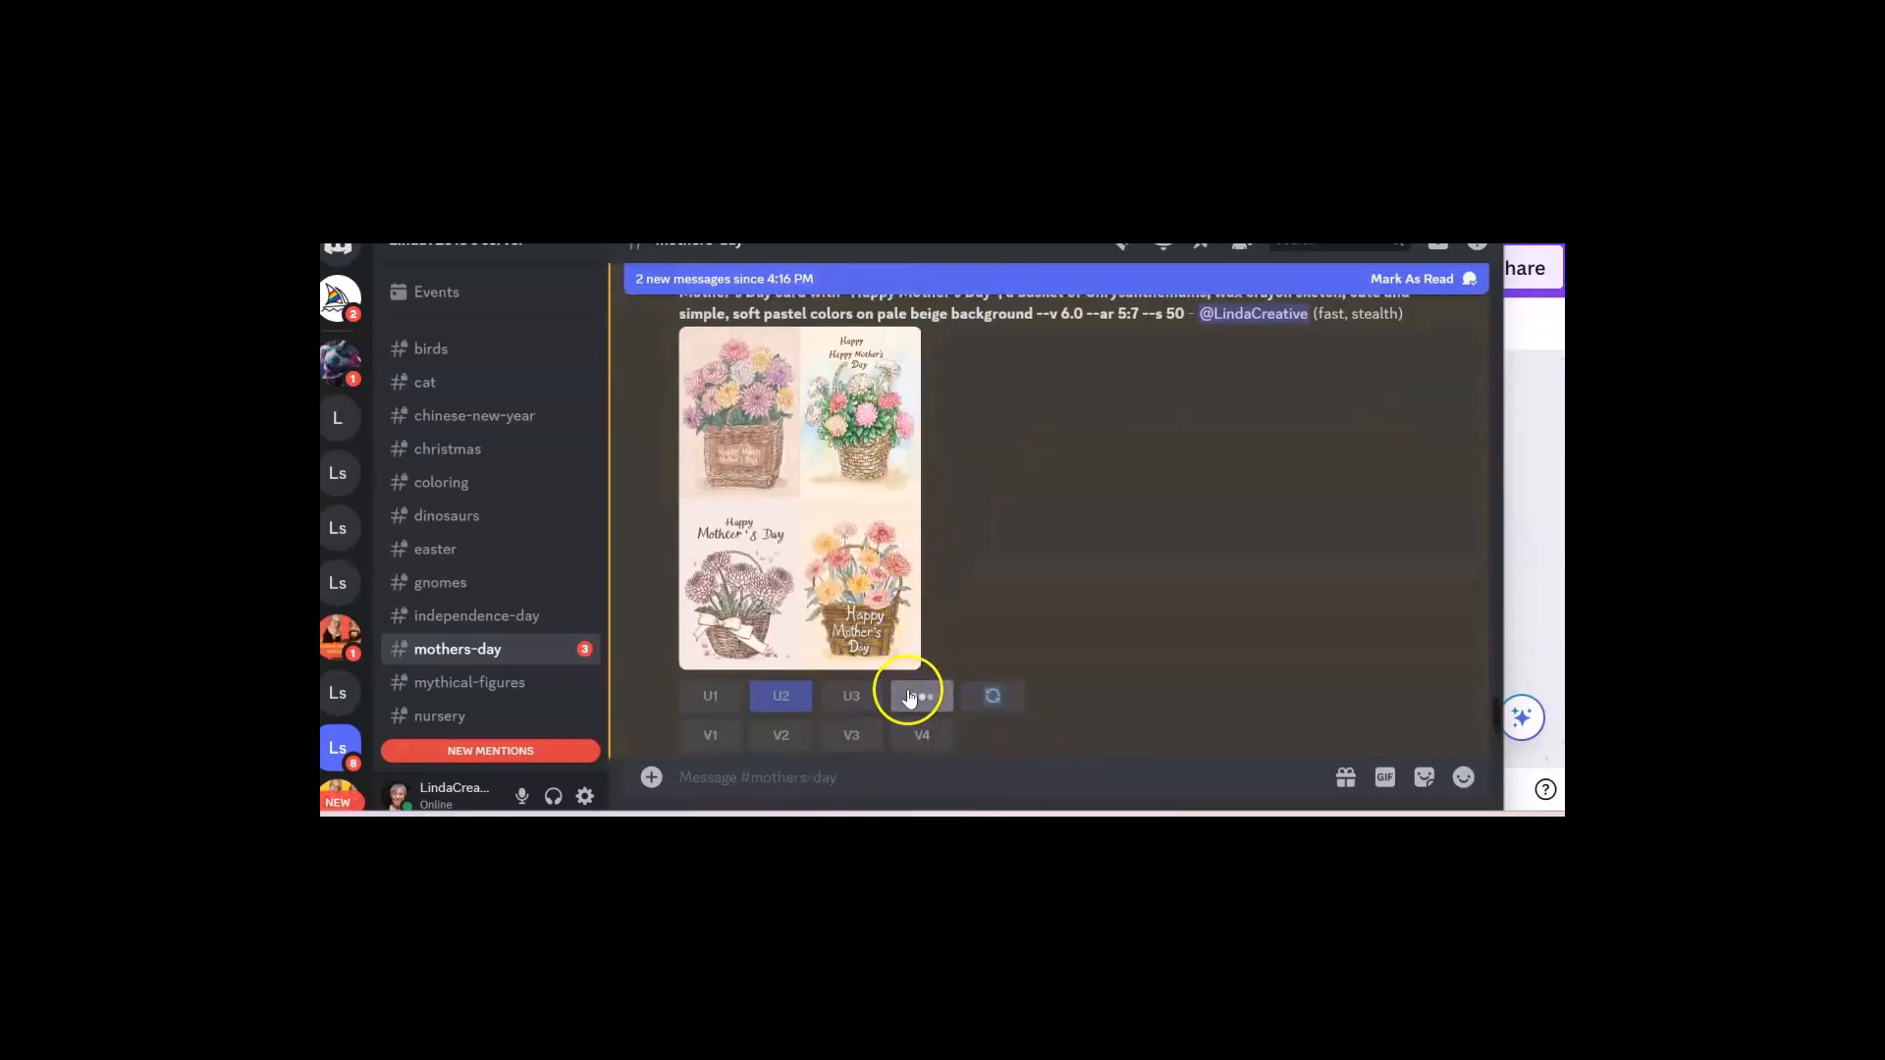
scroll(972, 585, down, 5)
scroll(943, 585, down, 10)
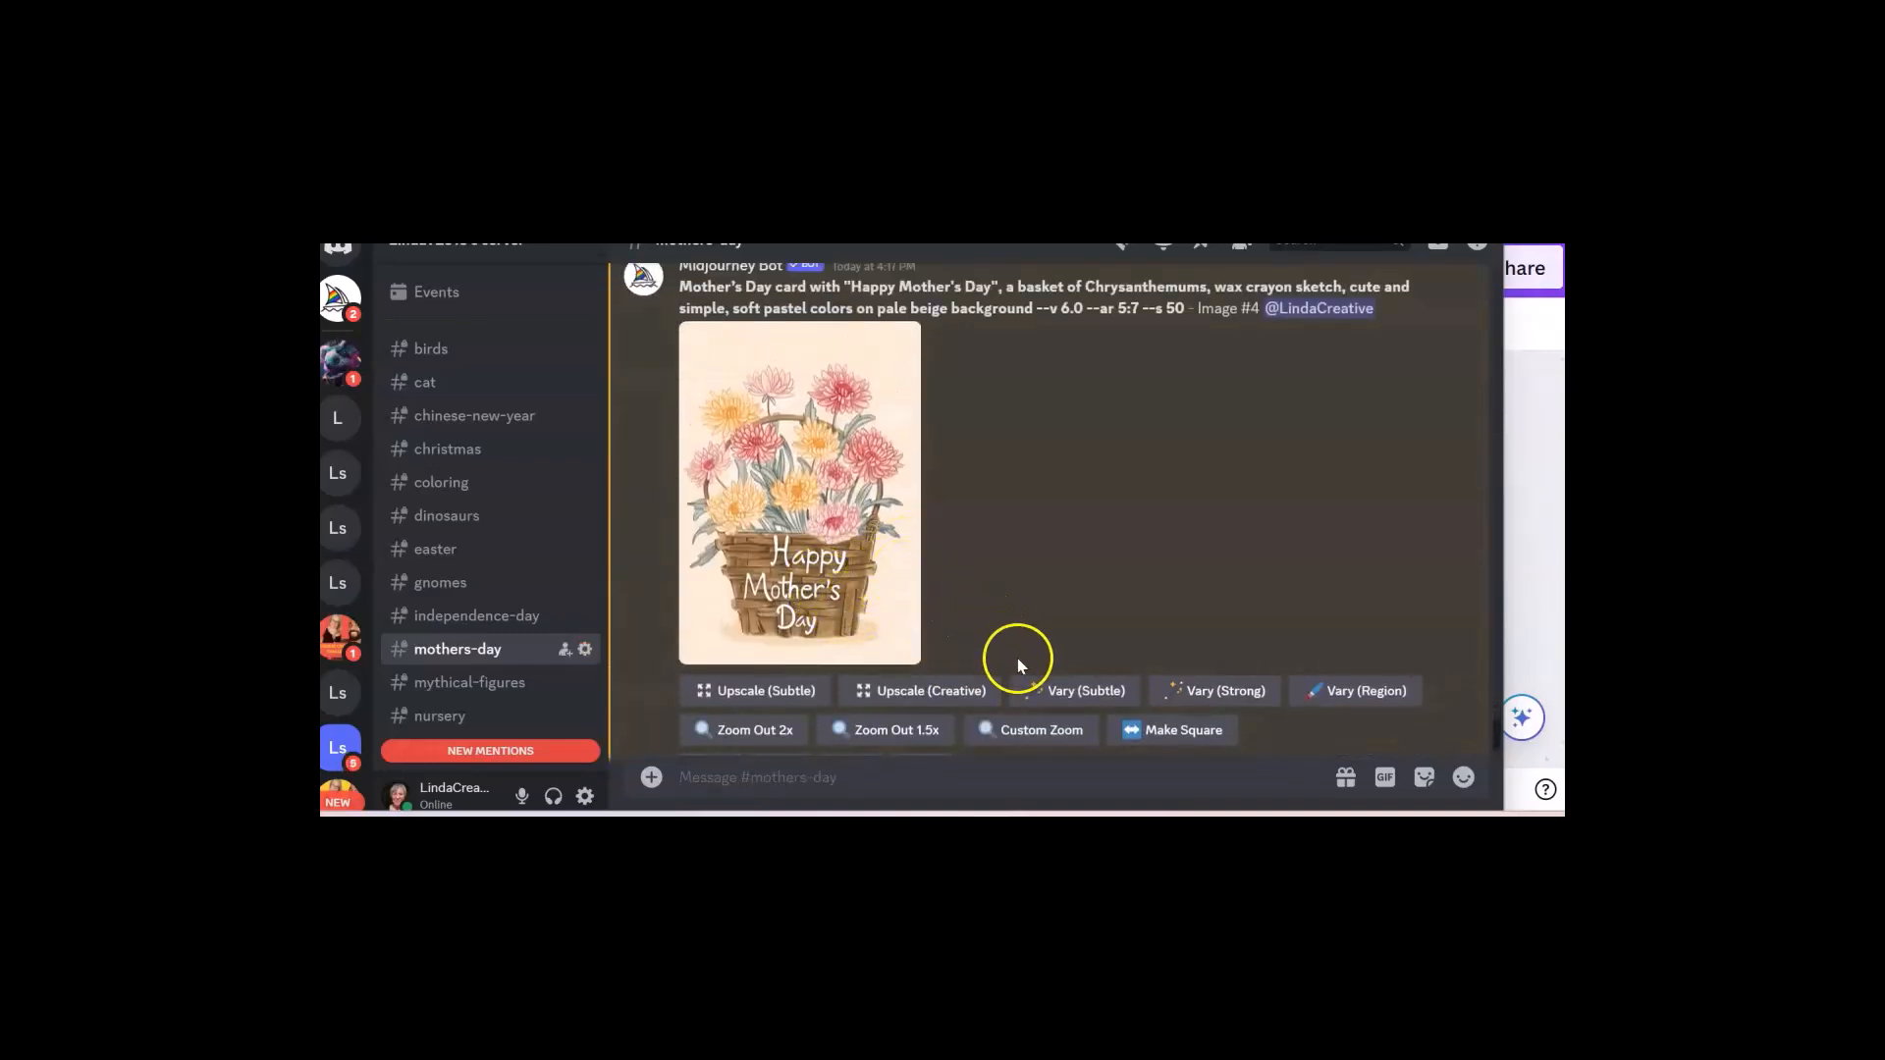
Compare the four region variations of the carnation card with the original upscaled card, checking the lettering.
scroll(903, 549, up, 6)
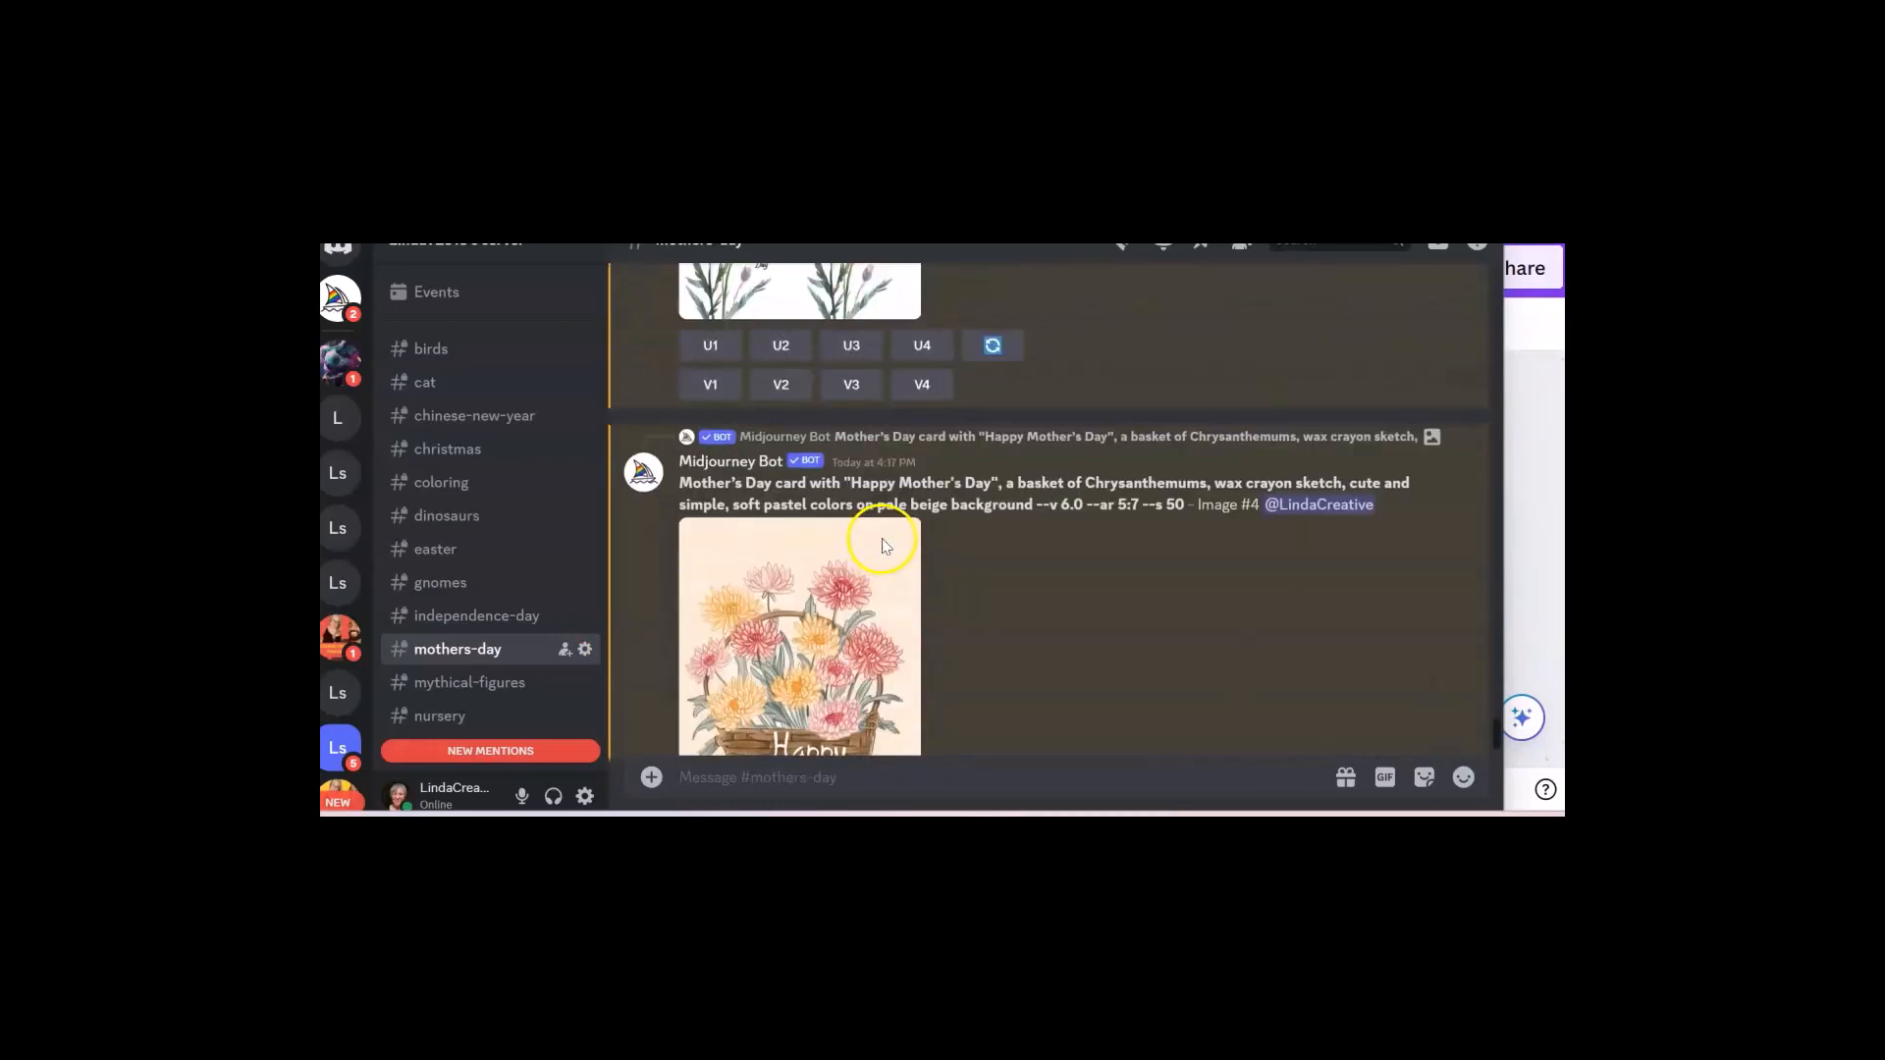
scroll(1000, 494, down, 2)
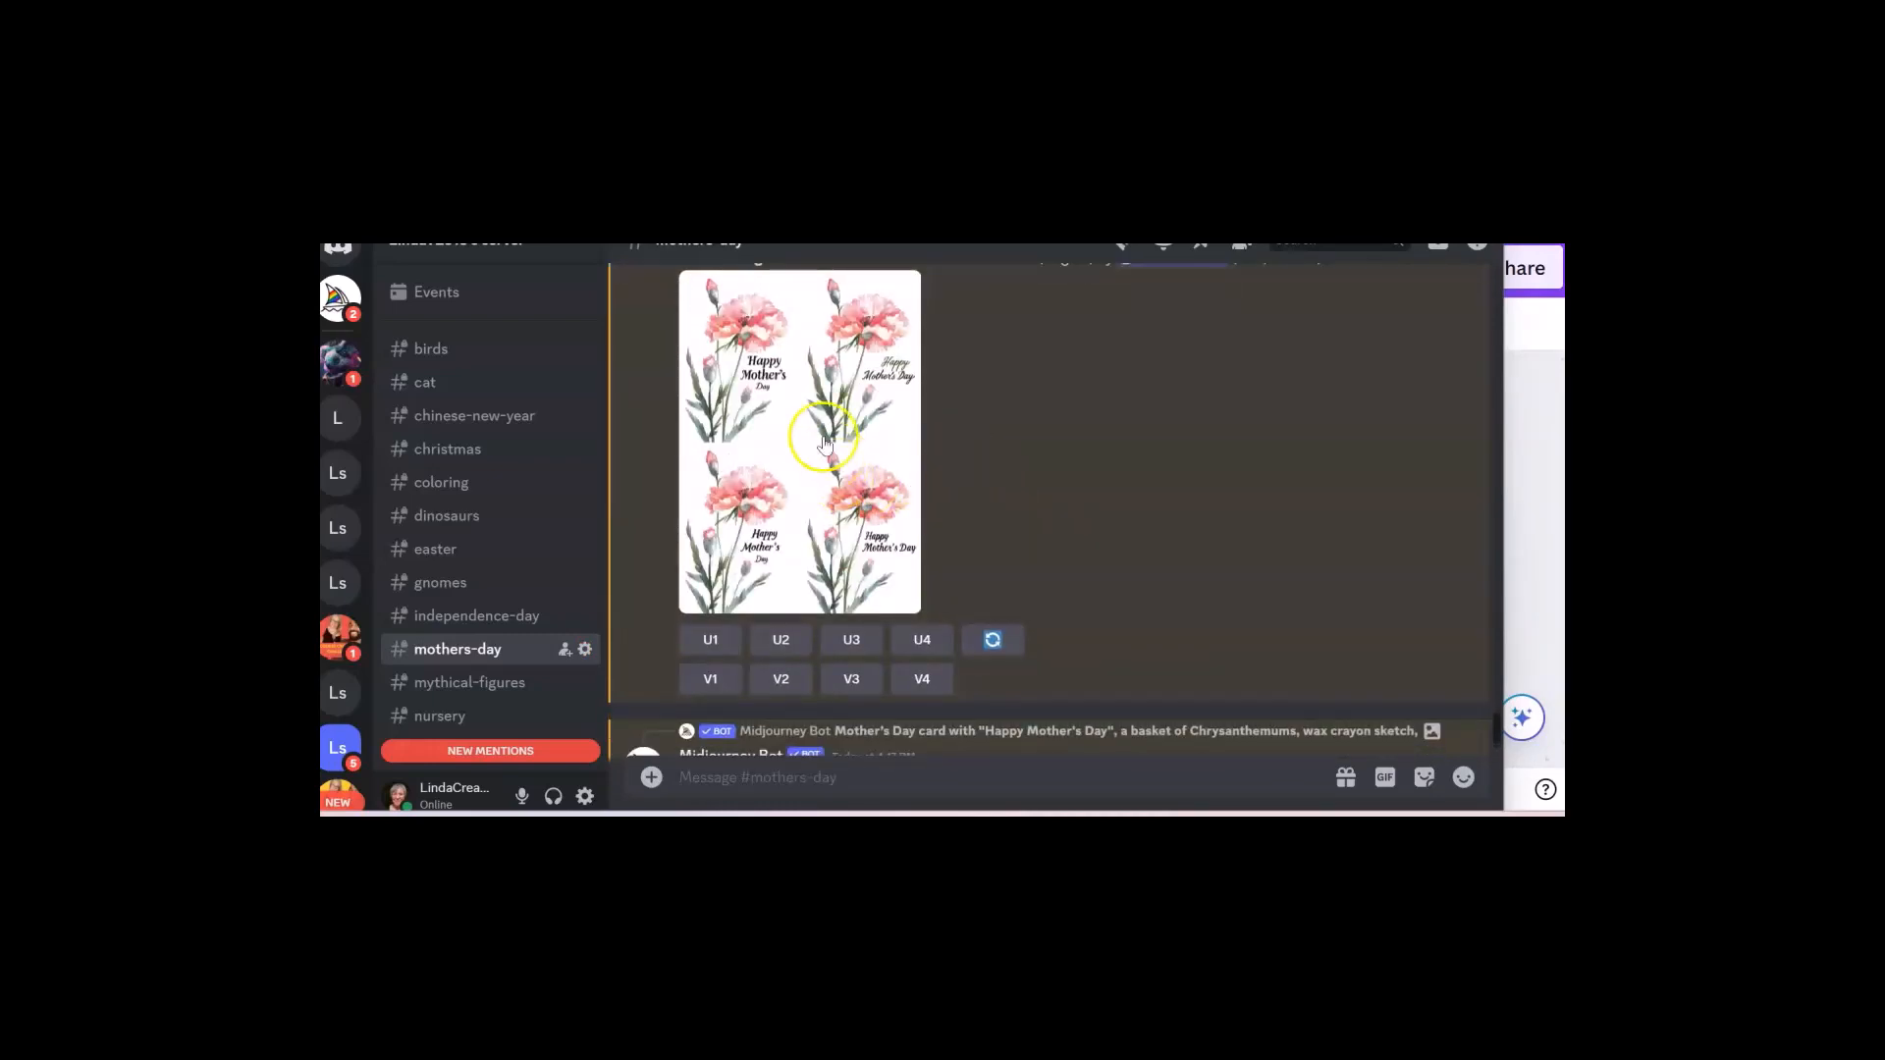
scroll(857, 432, up, 2)
scroll(929, 385, up, 10)
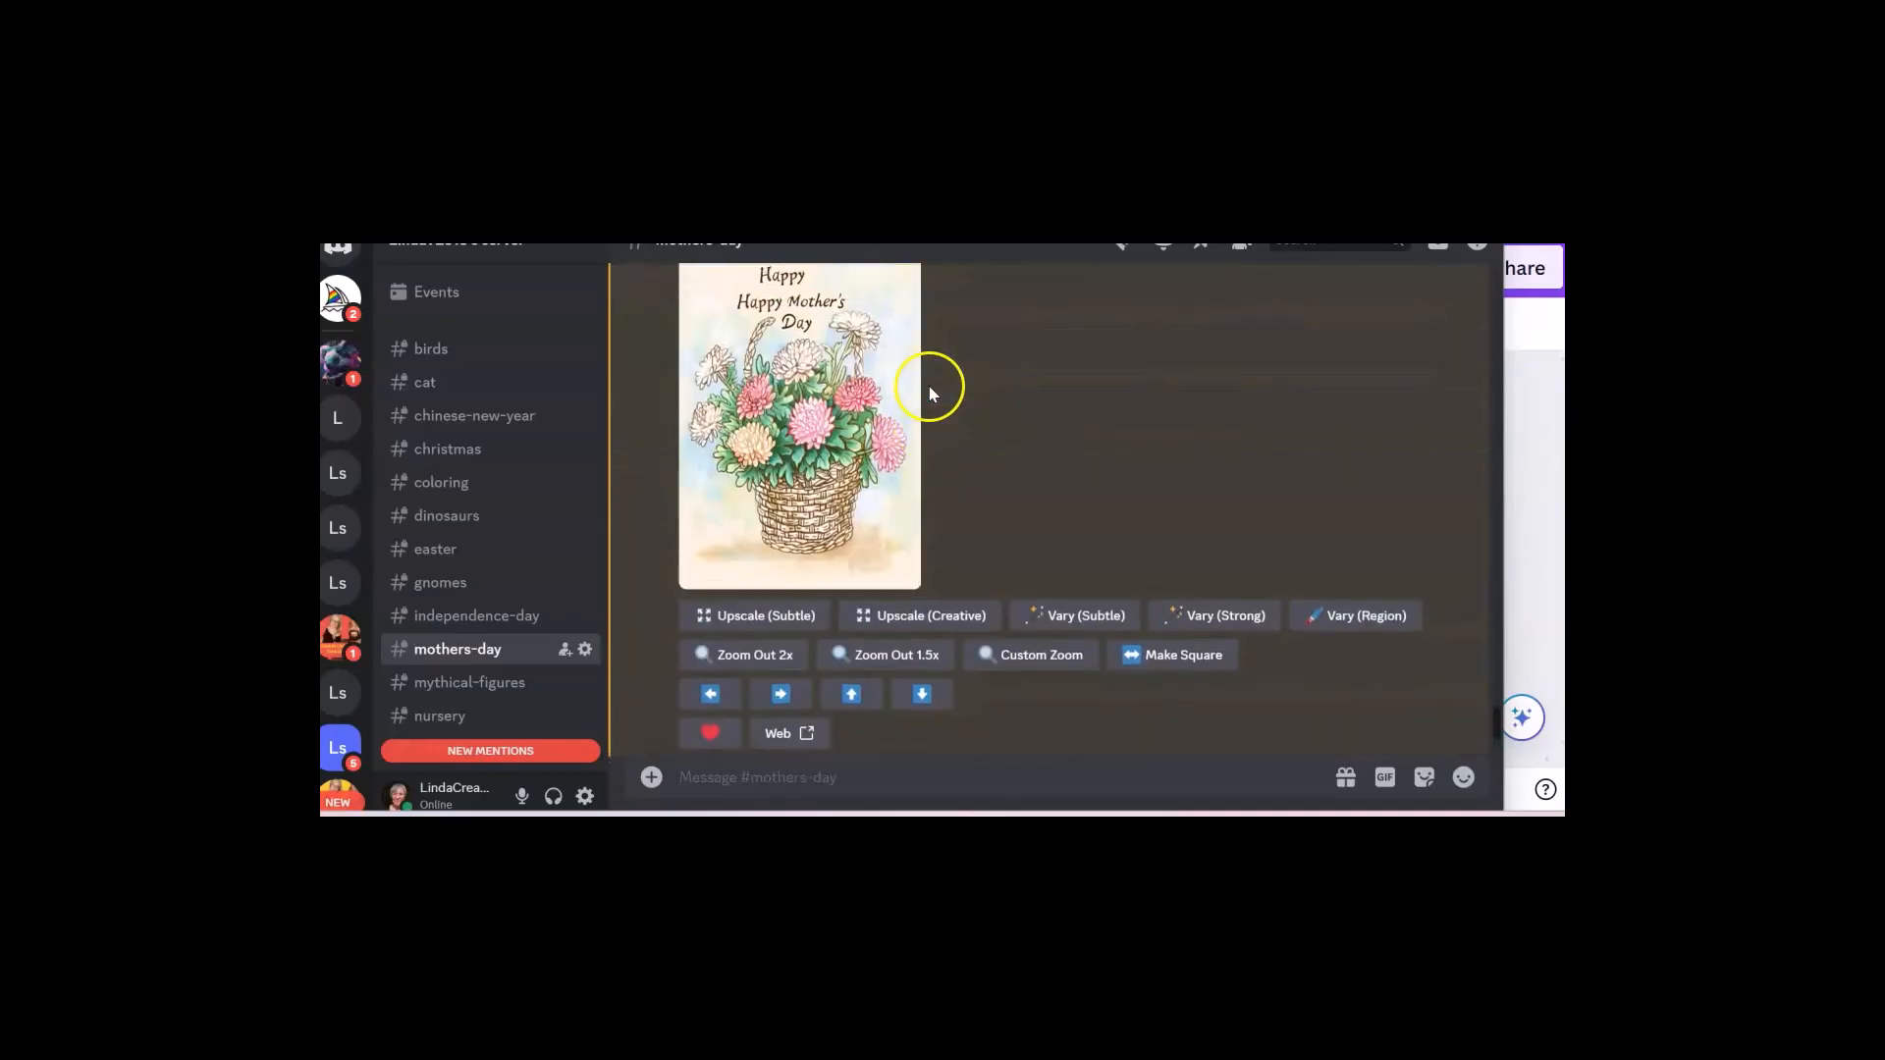
scroll(918, 390, up, 2)
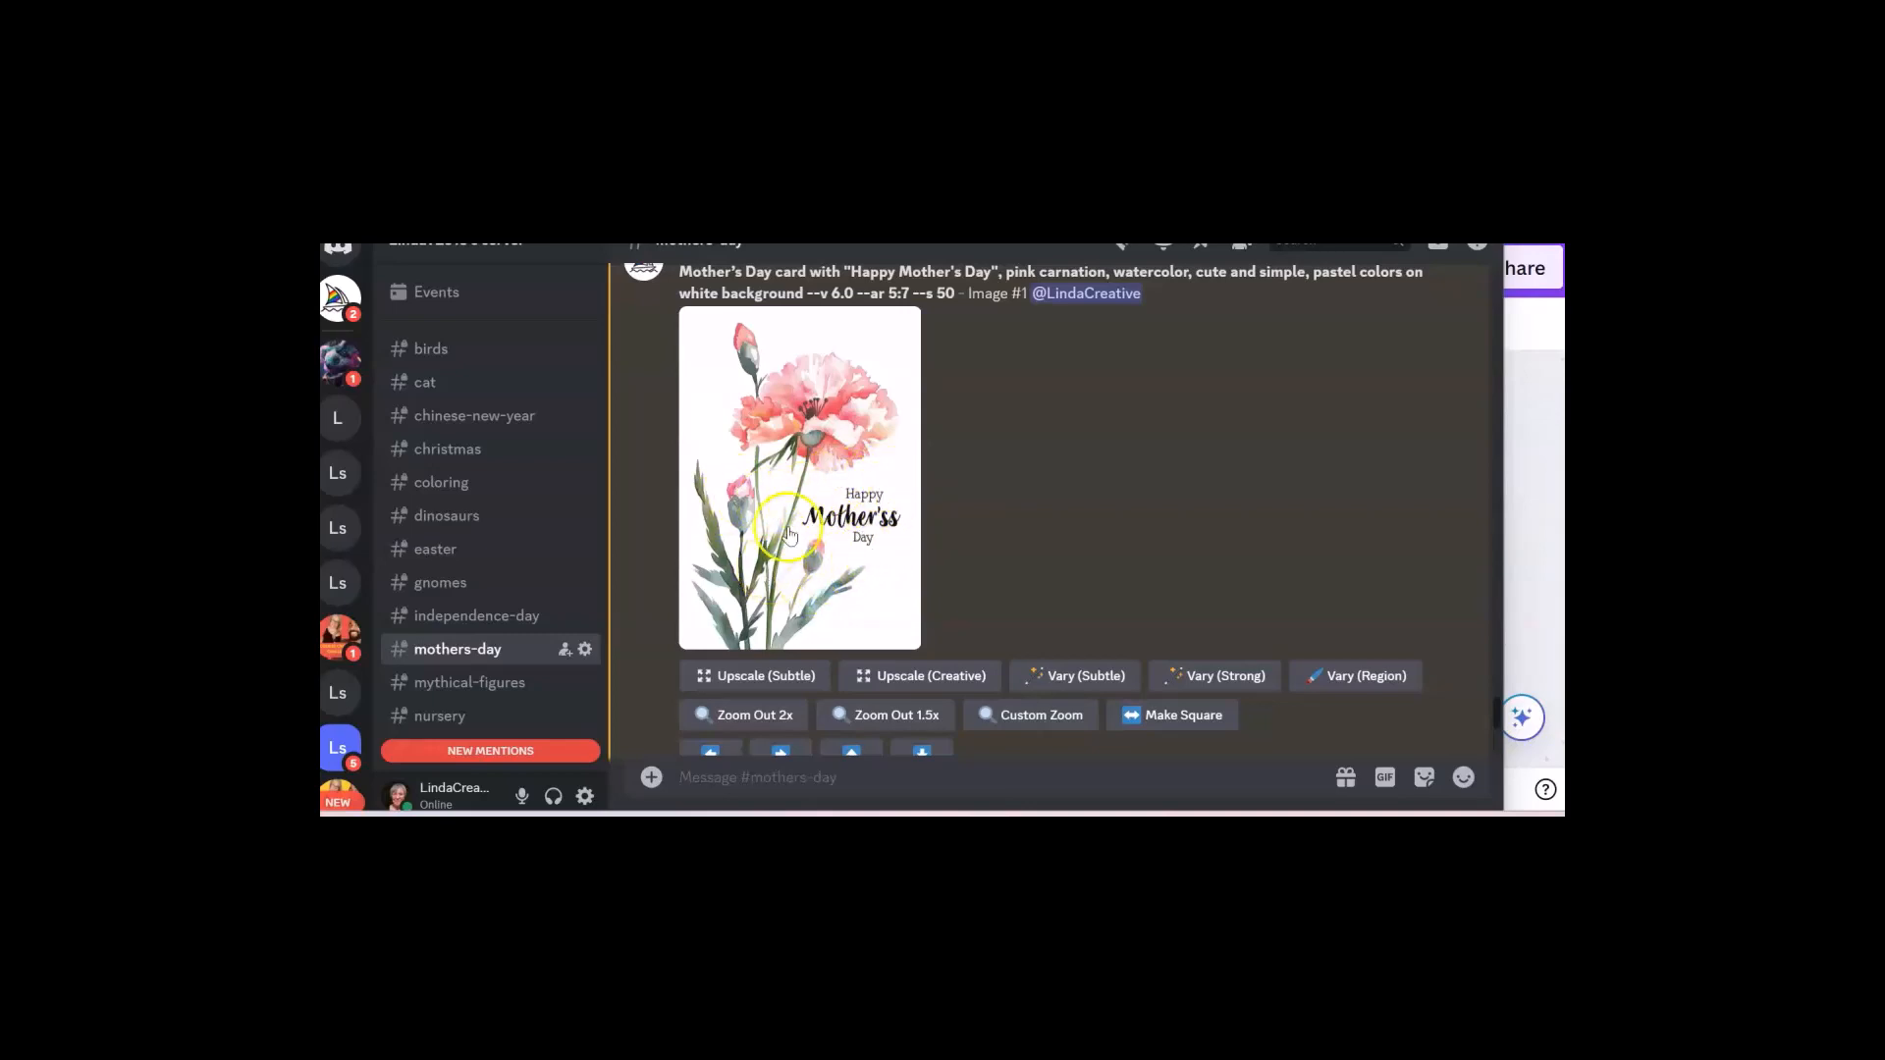
scroll(909, 461, down, 3)
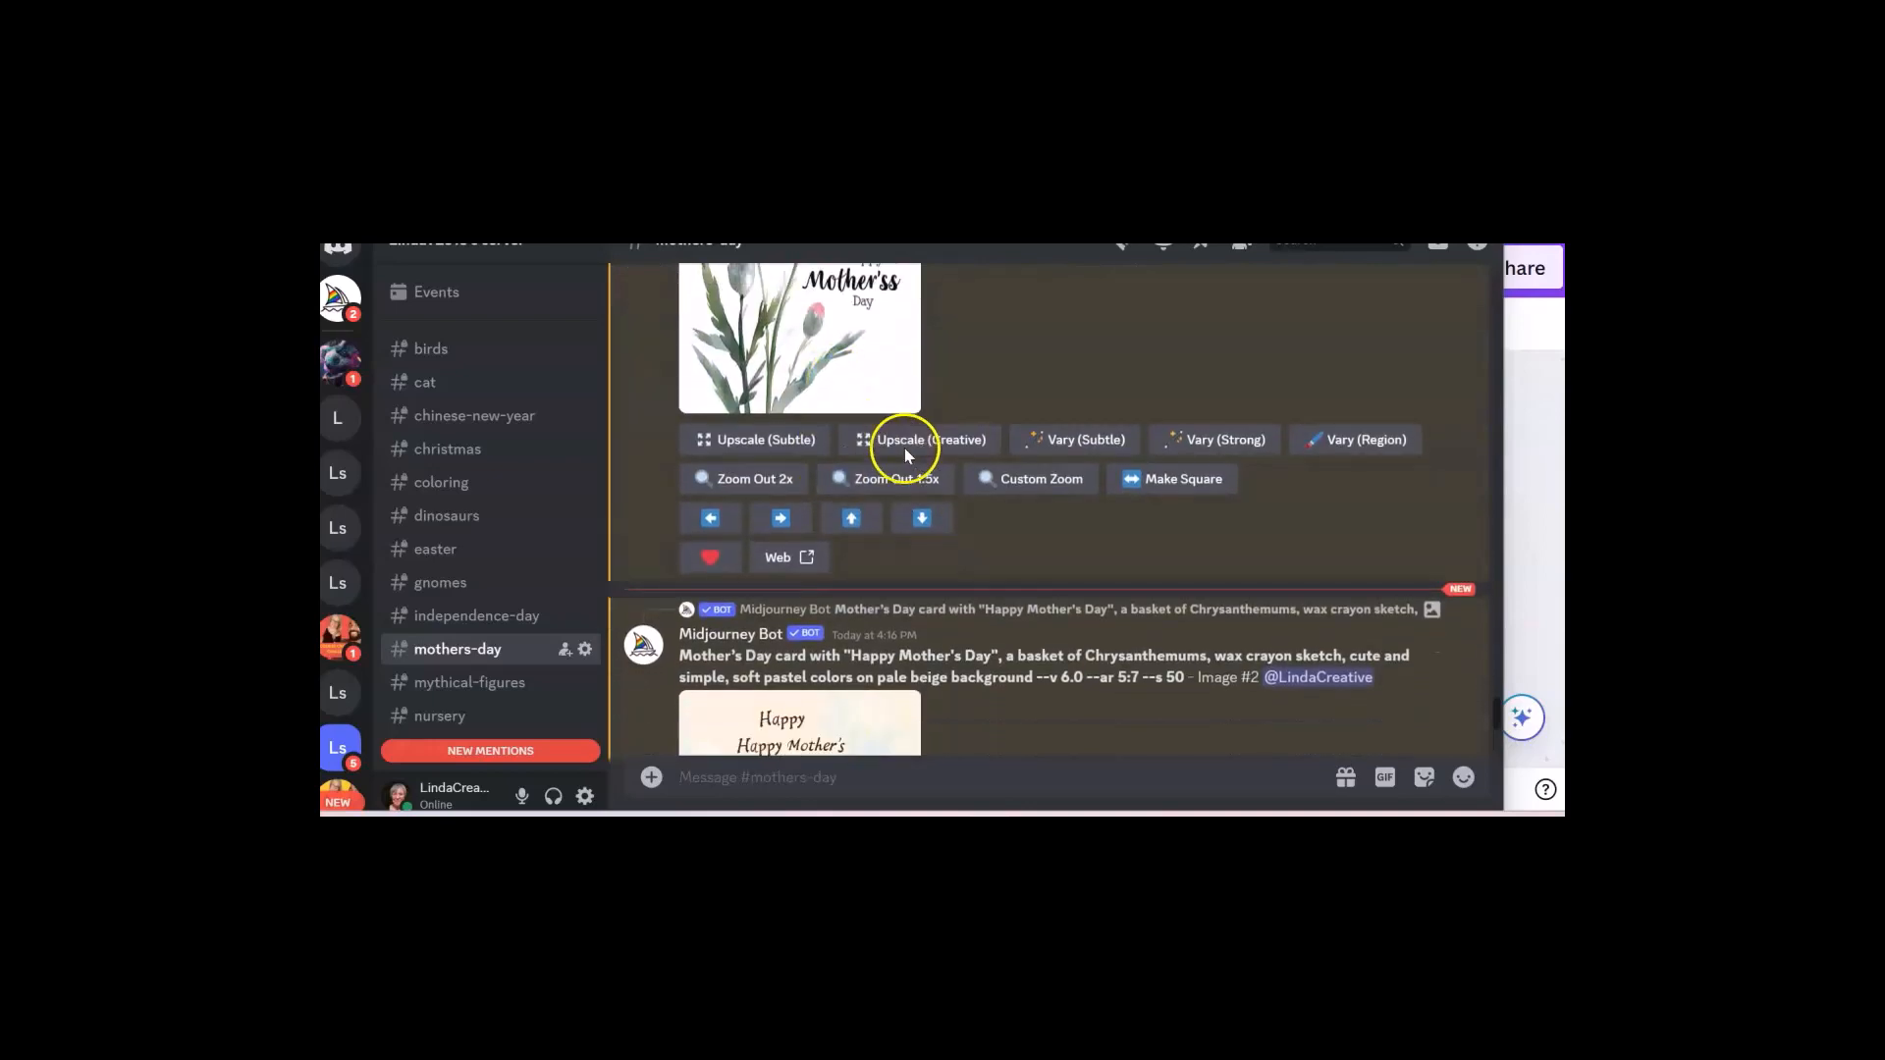
scroll(913, 471, down, 5)
scroll(935, 523, down, 5)
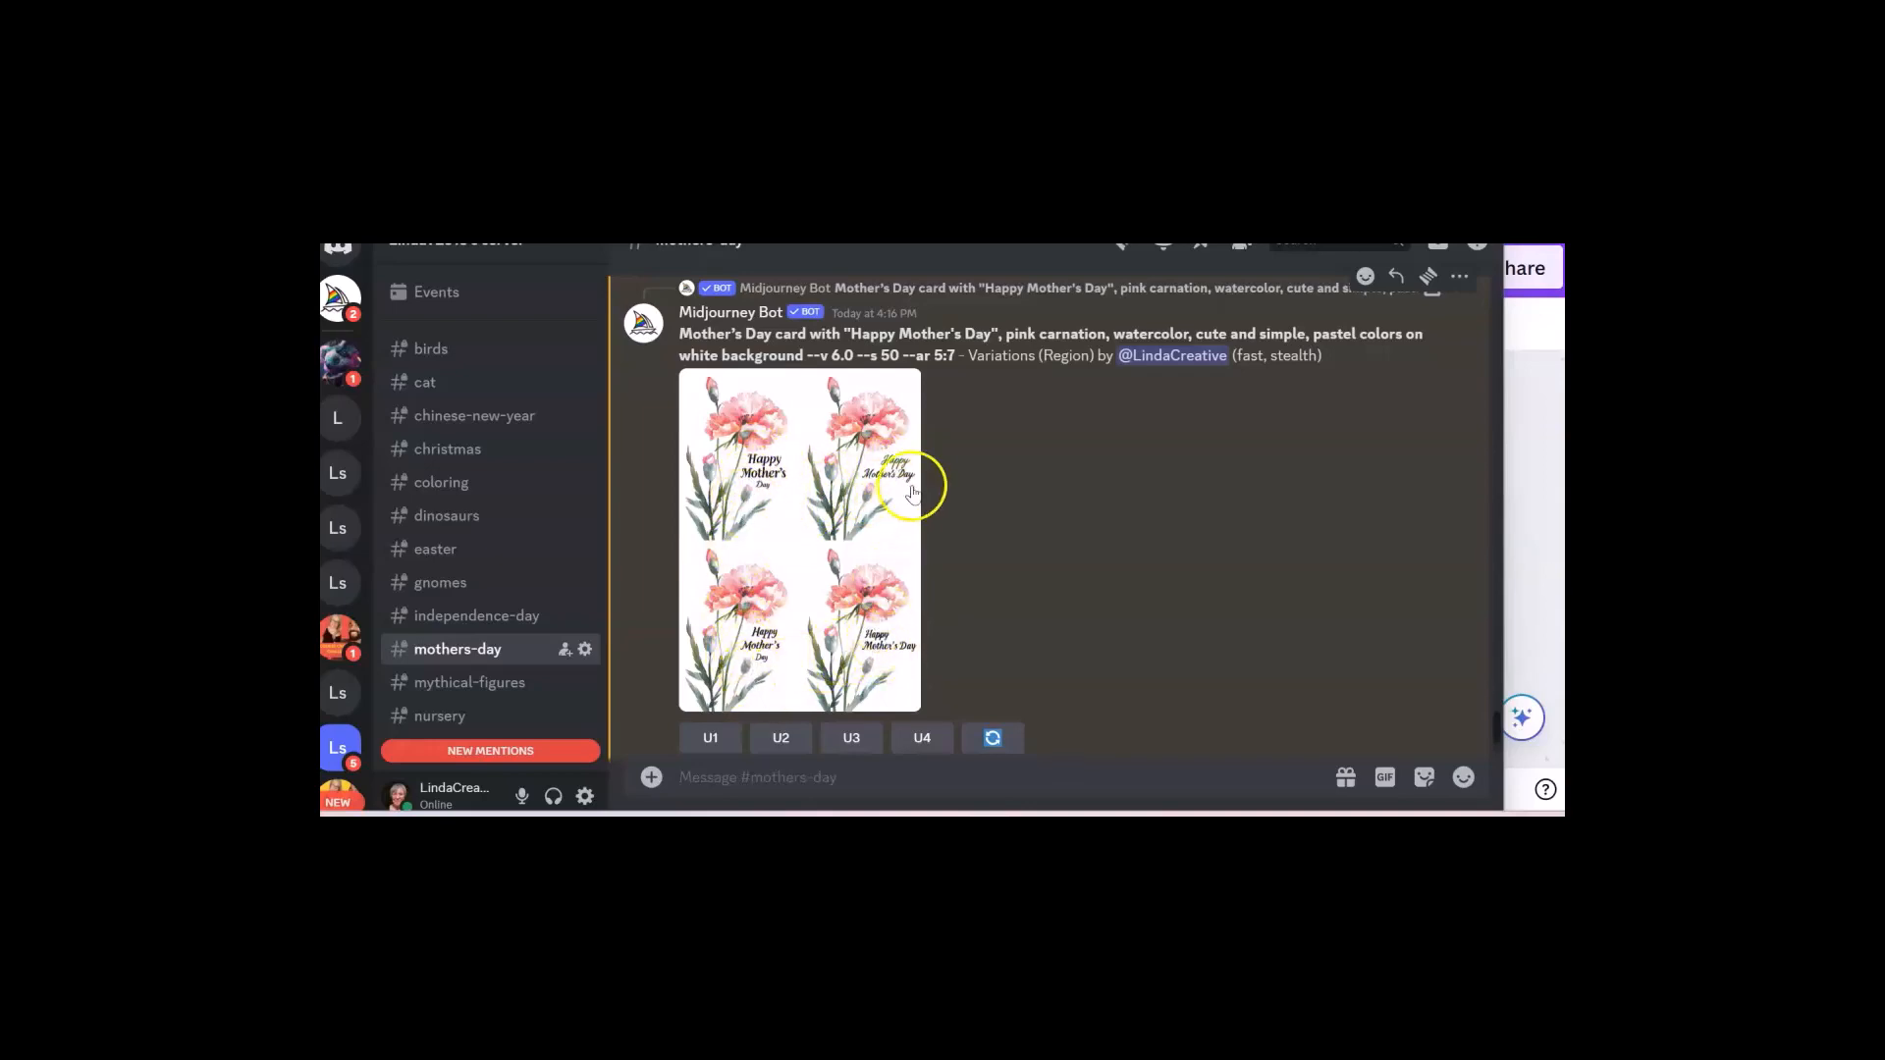
Upscale the first region variation of the carnation card and bring the enlarged image into view.
scroll(850, 561, down, 2)
click(713, 640)
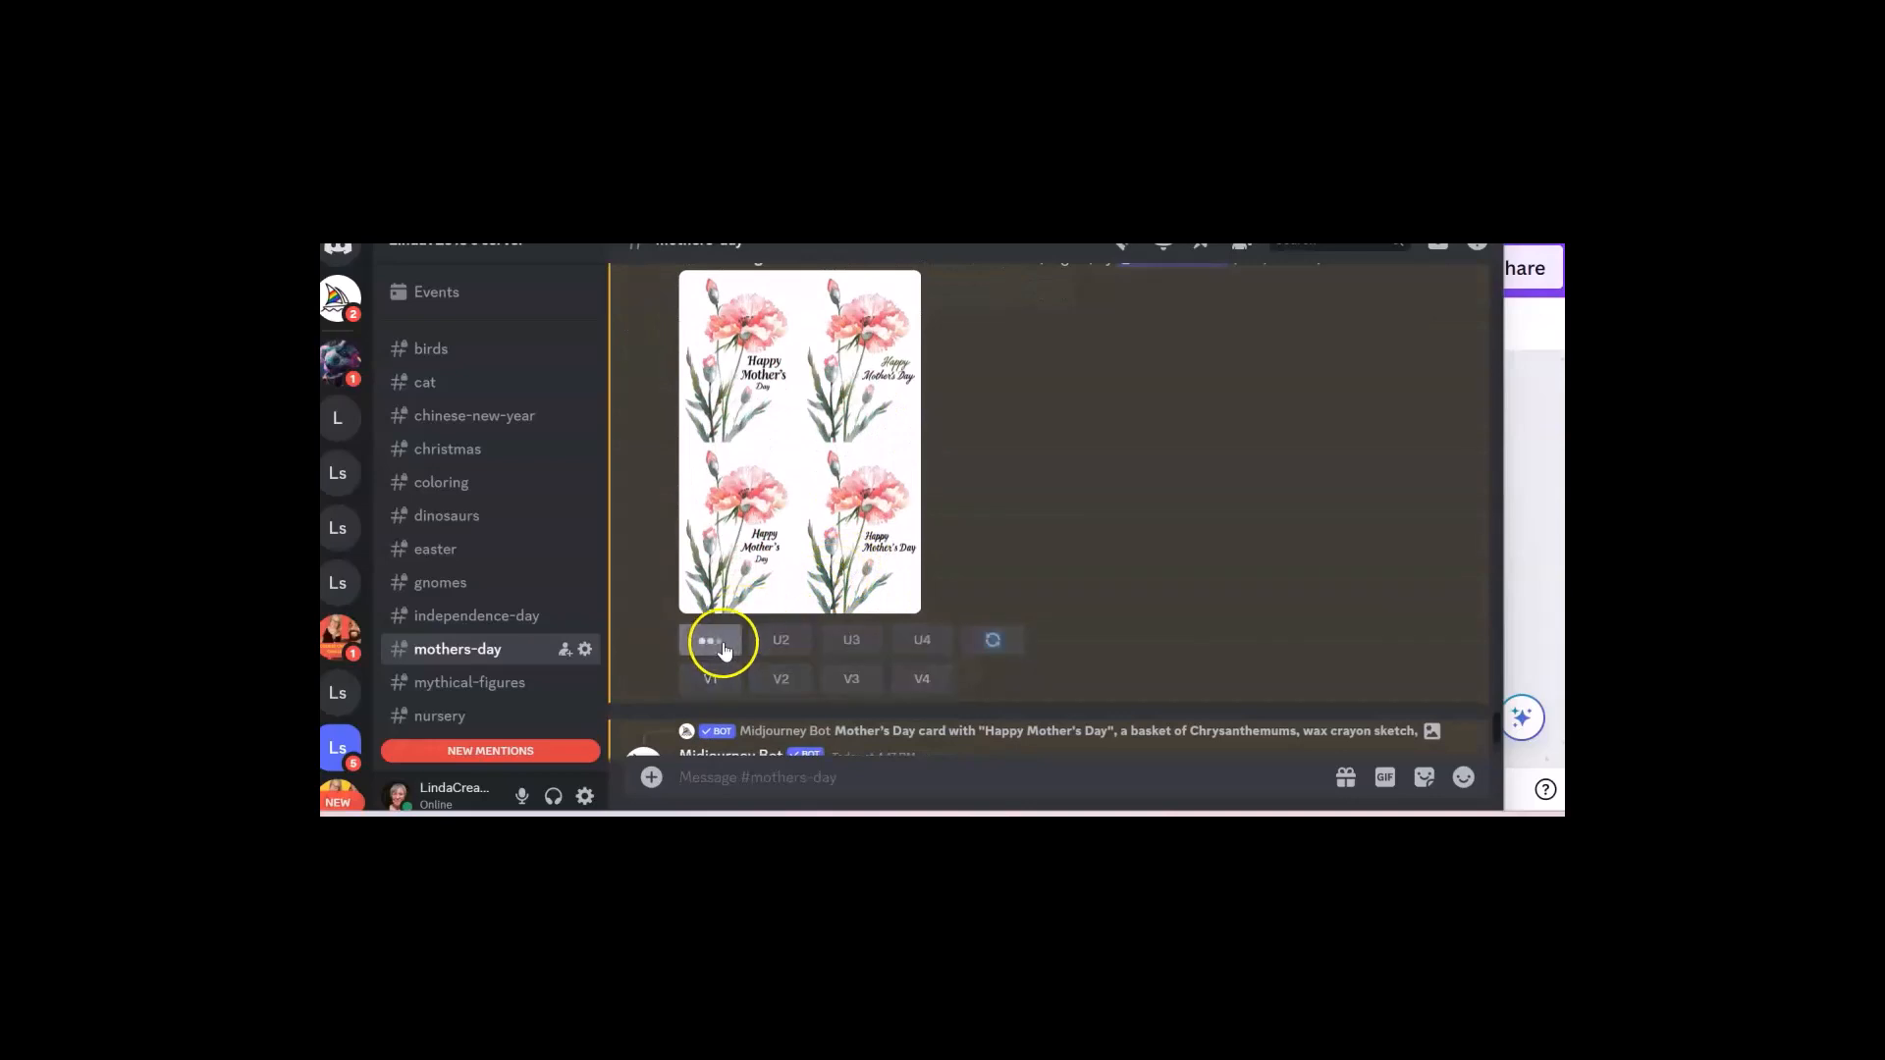
scroll(994, 538, down, 5)
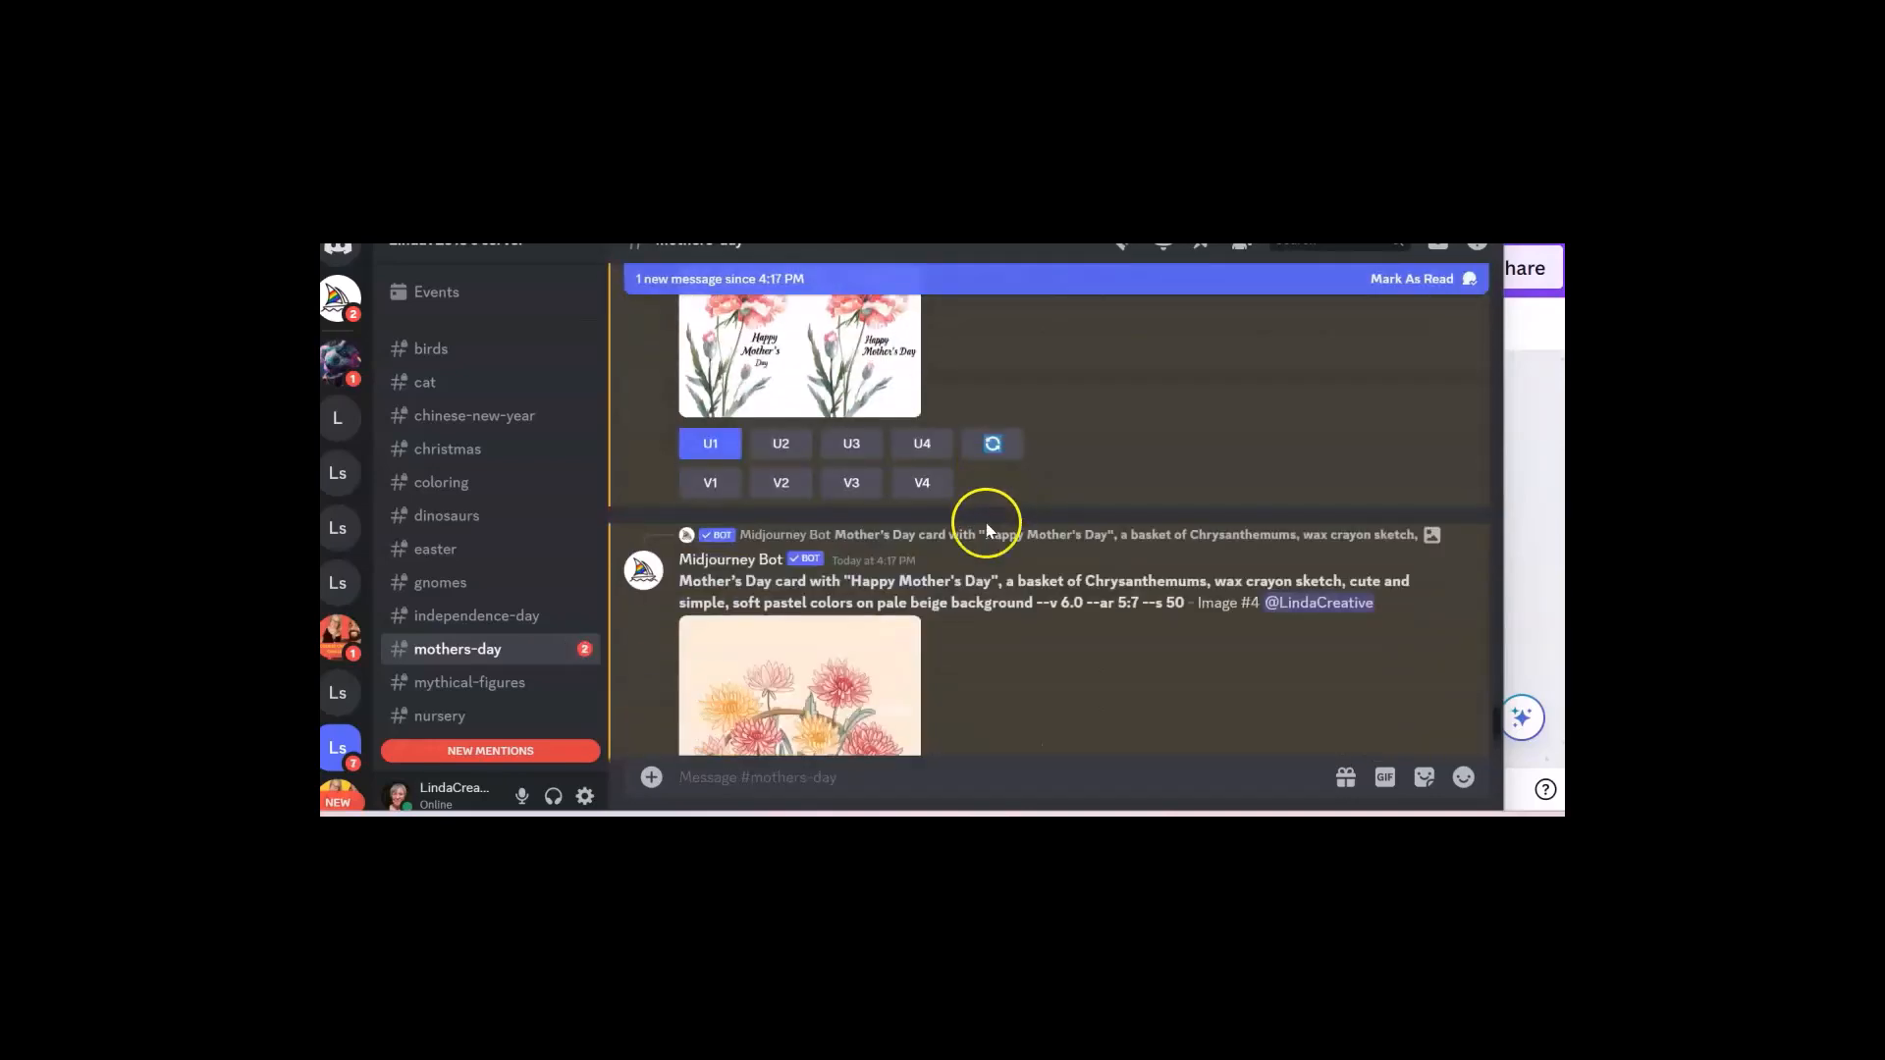
scroll(987, 540, down, 3)
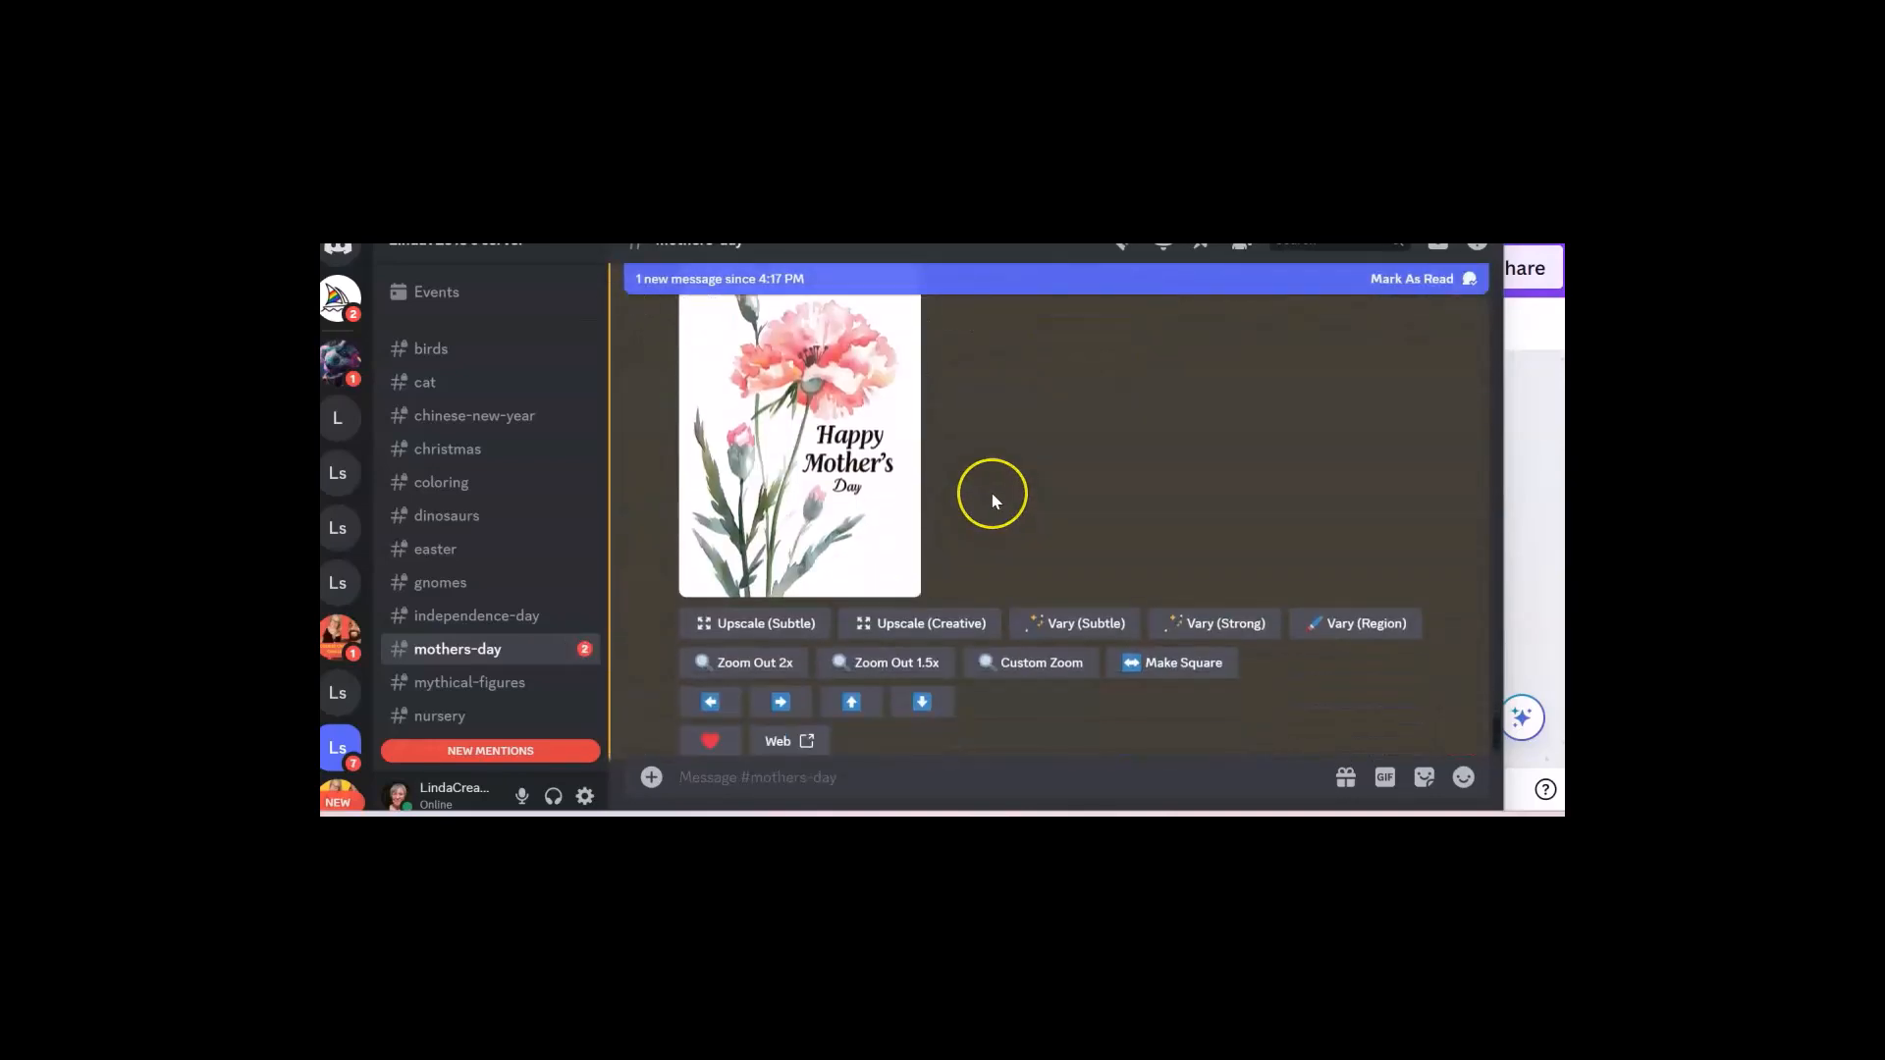
scroll(992, 492, up, 2)
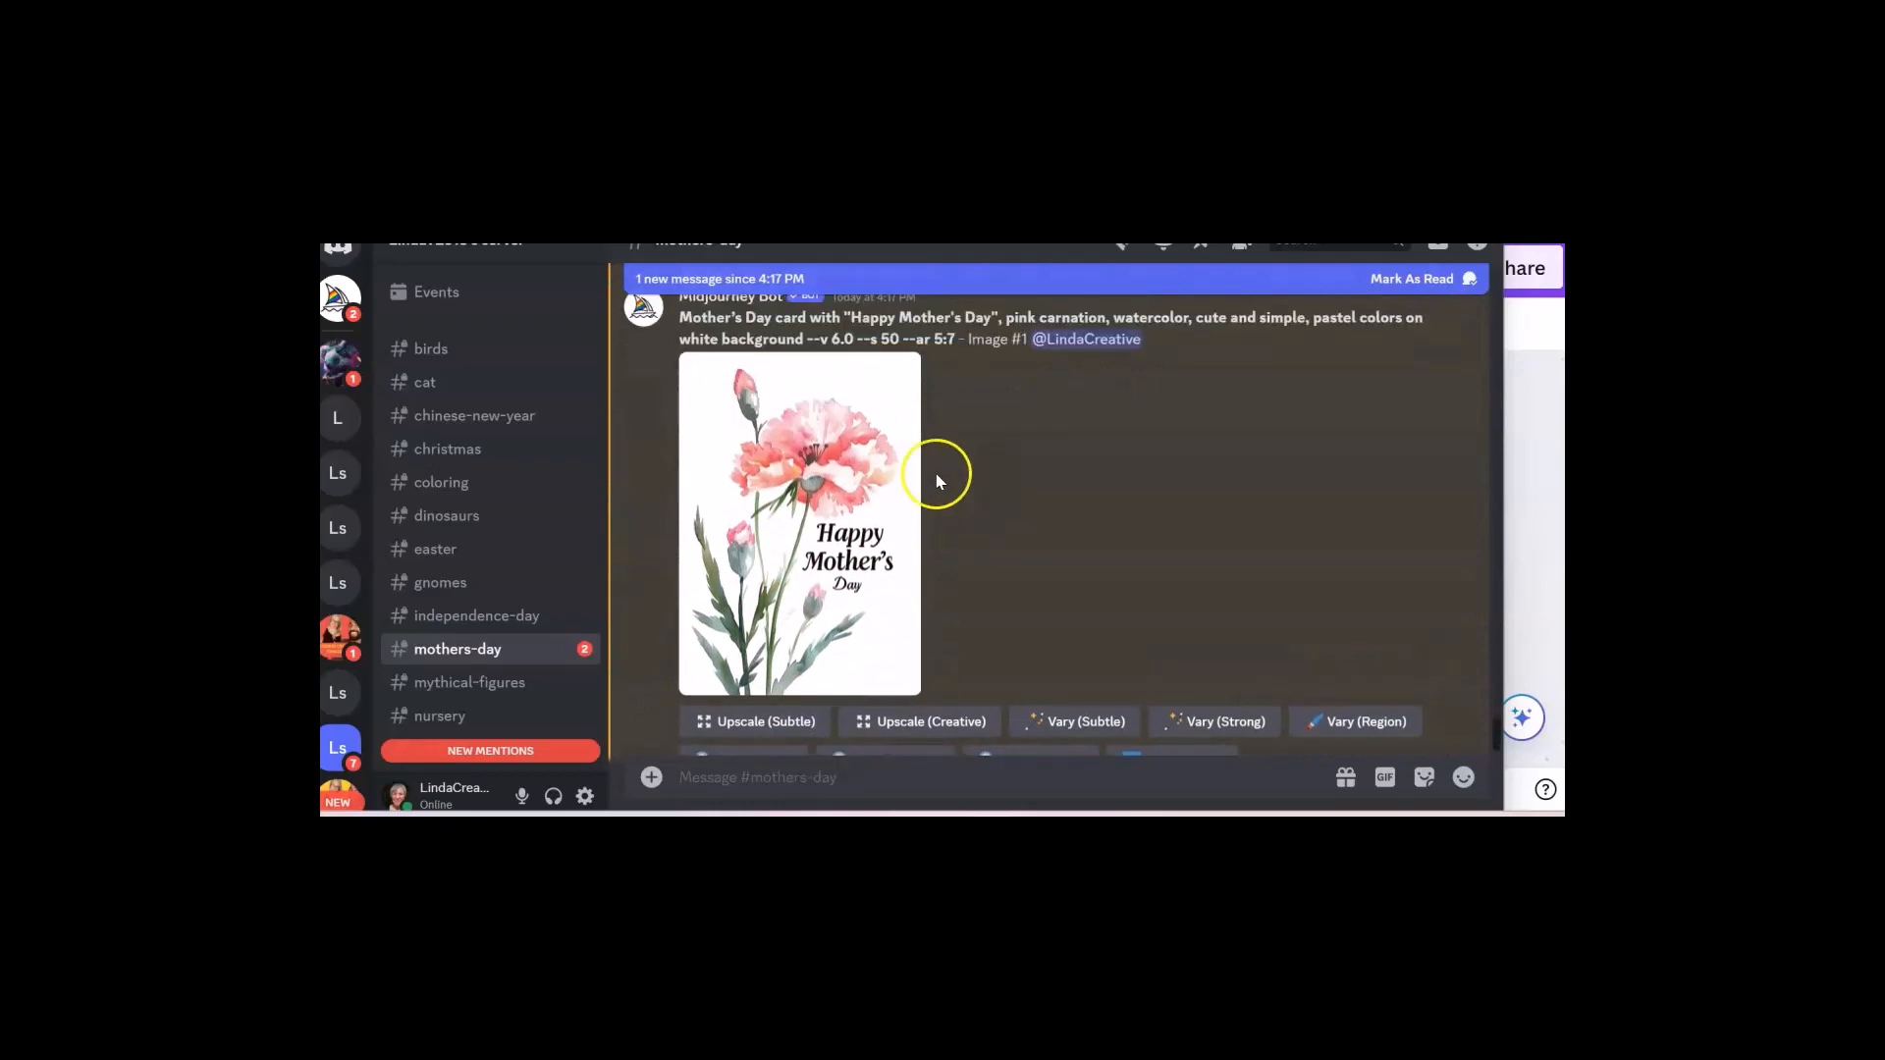
Copy the corrected carnation card image into the blank Canva page and place it on the page's right half.
right_click(821, 509)
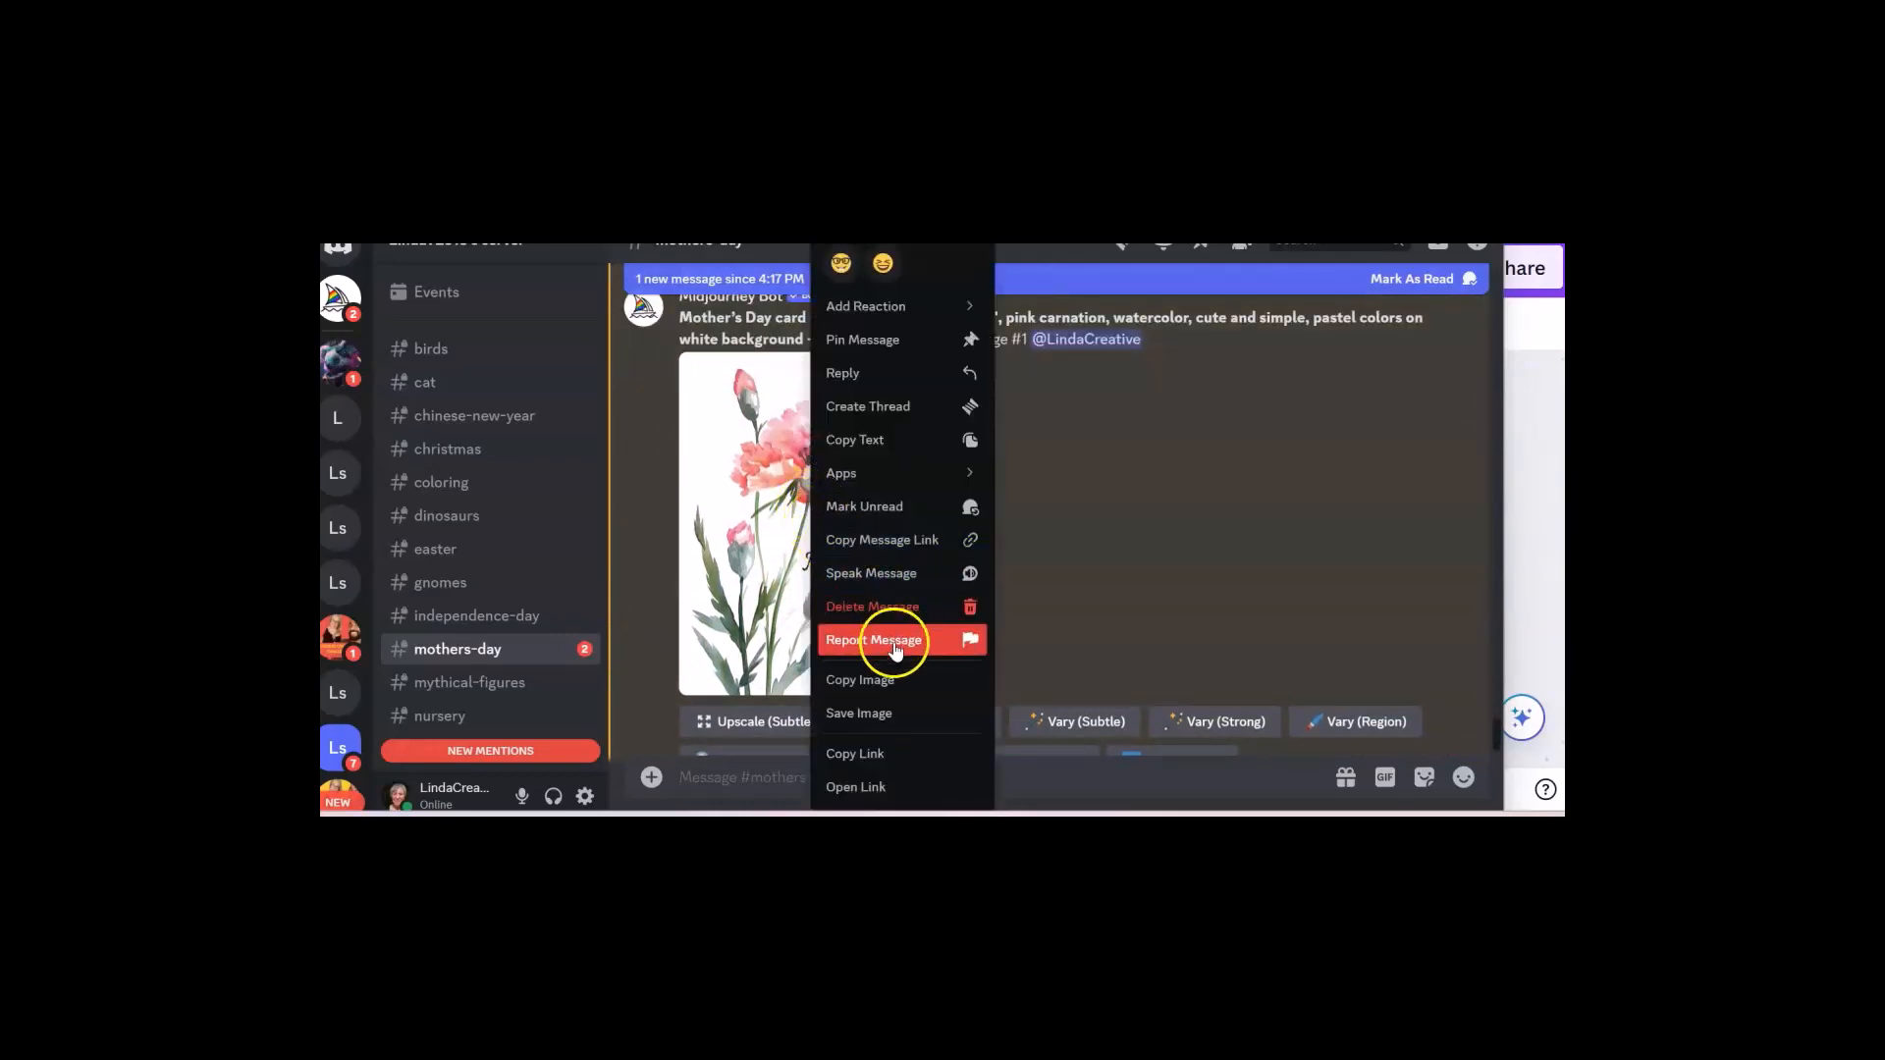
click(909, 683)
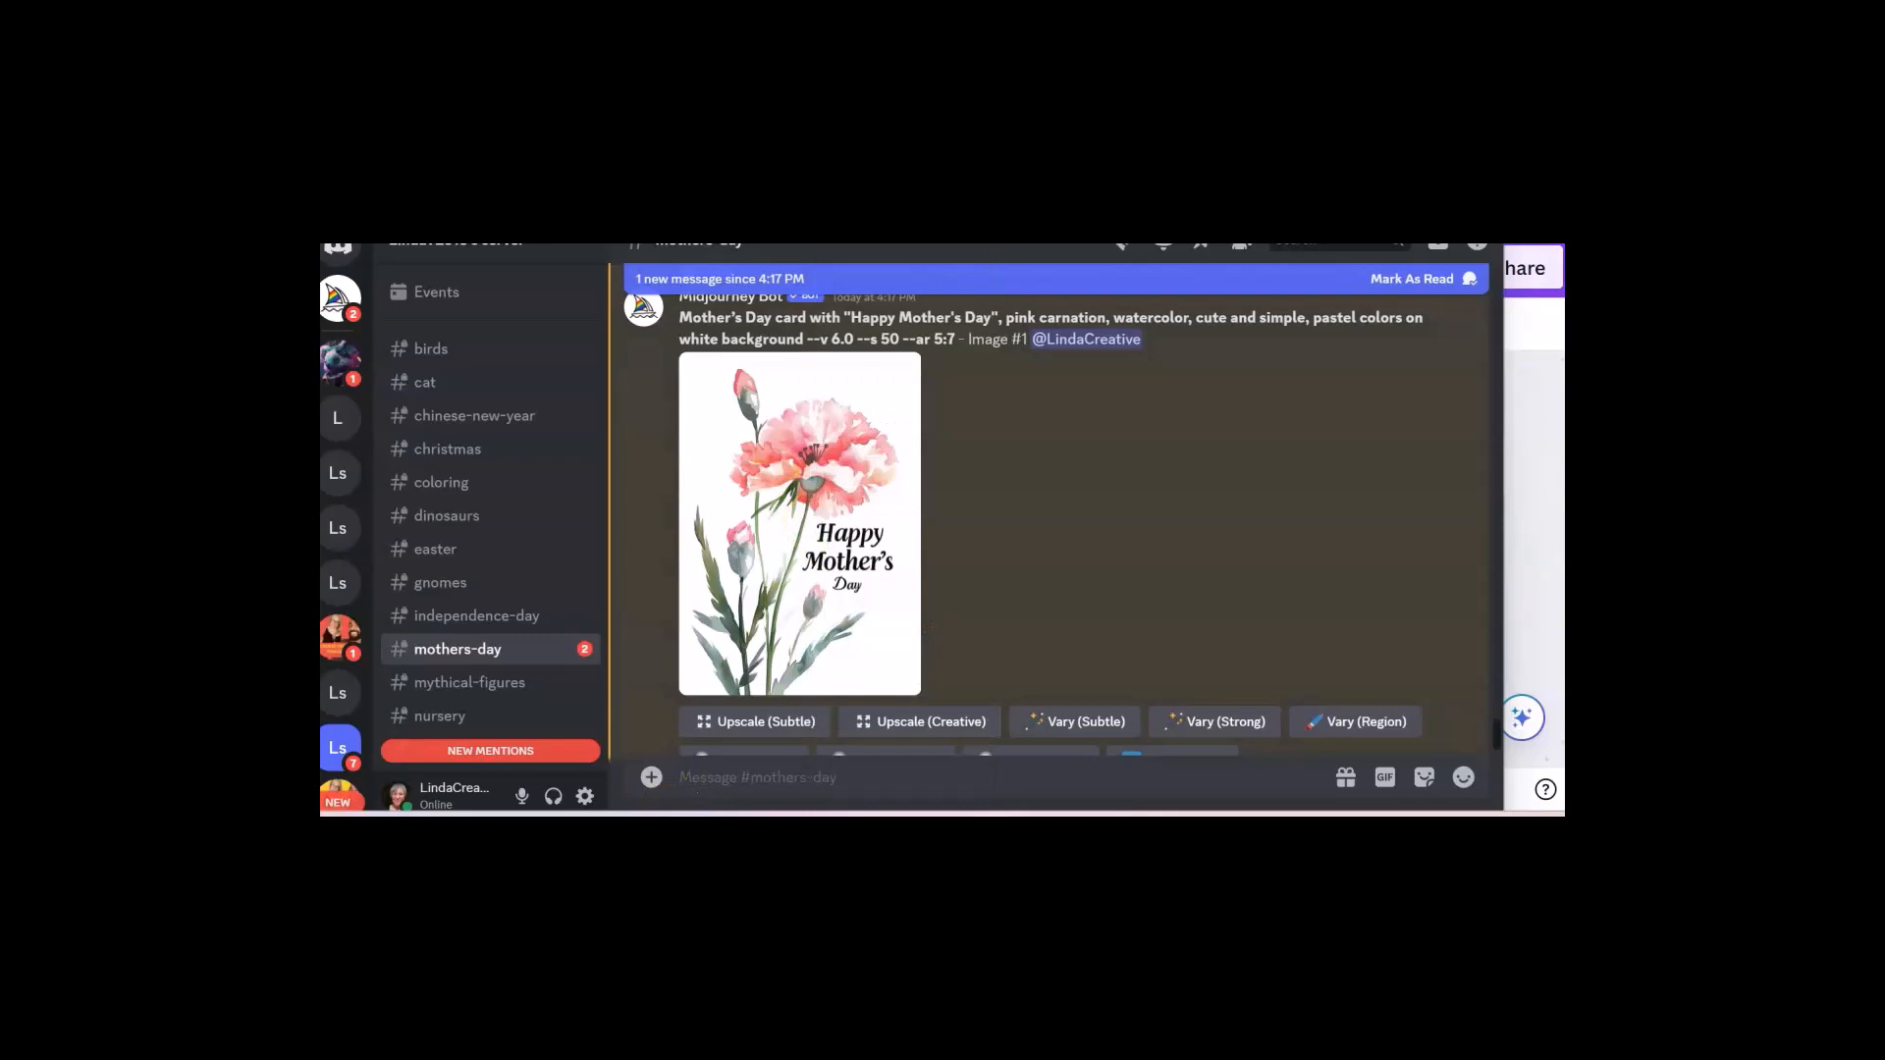
key(alt+Tab)
right_click(1031, 463)
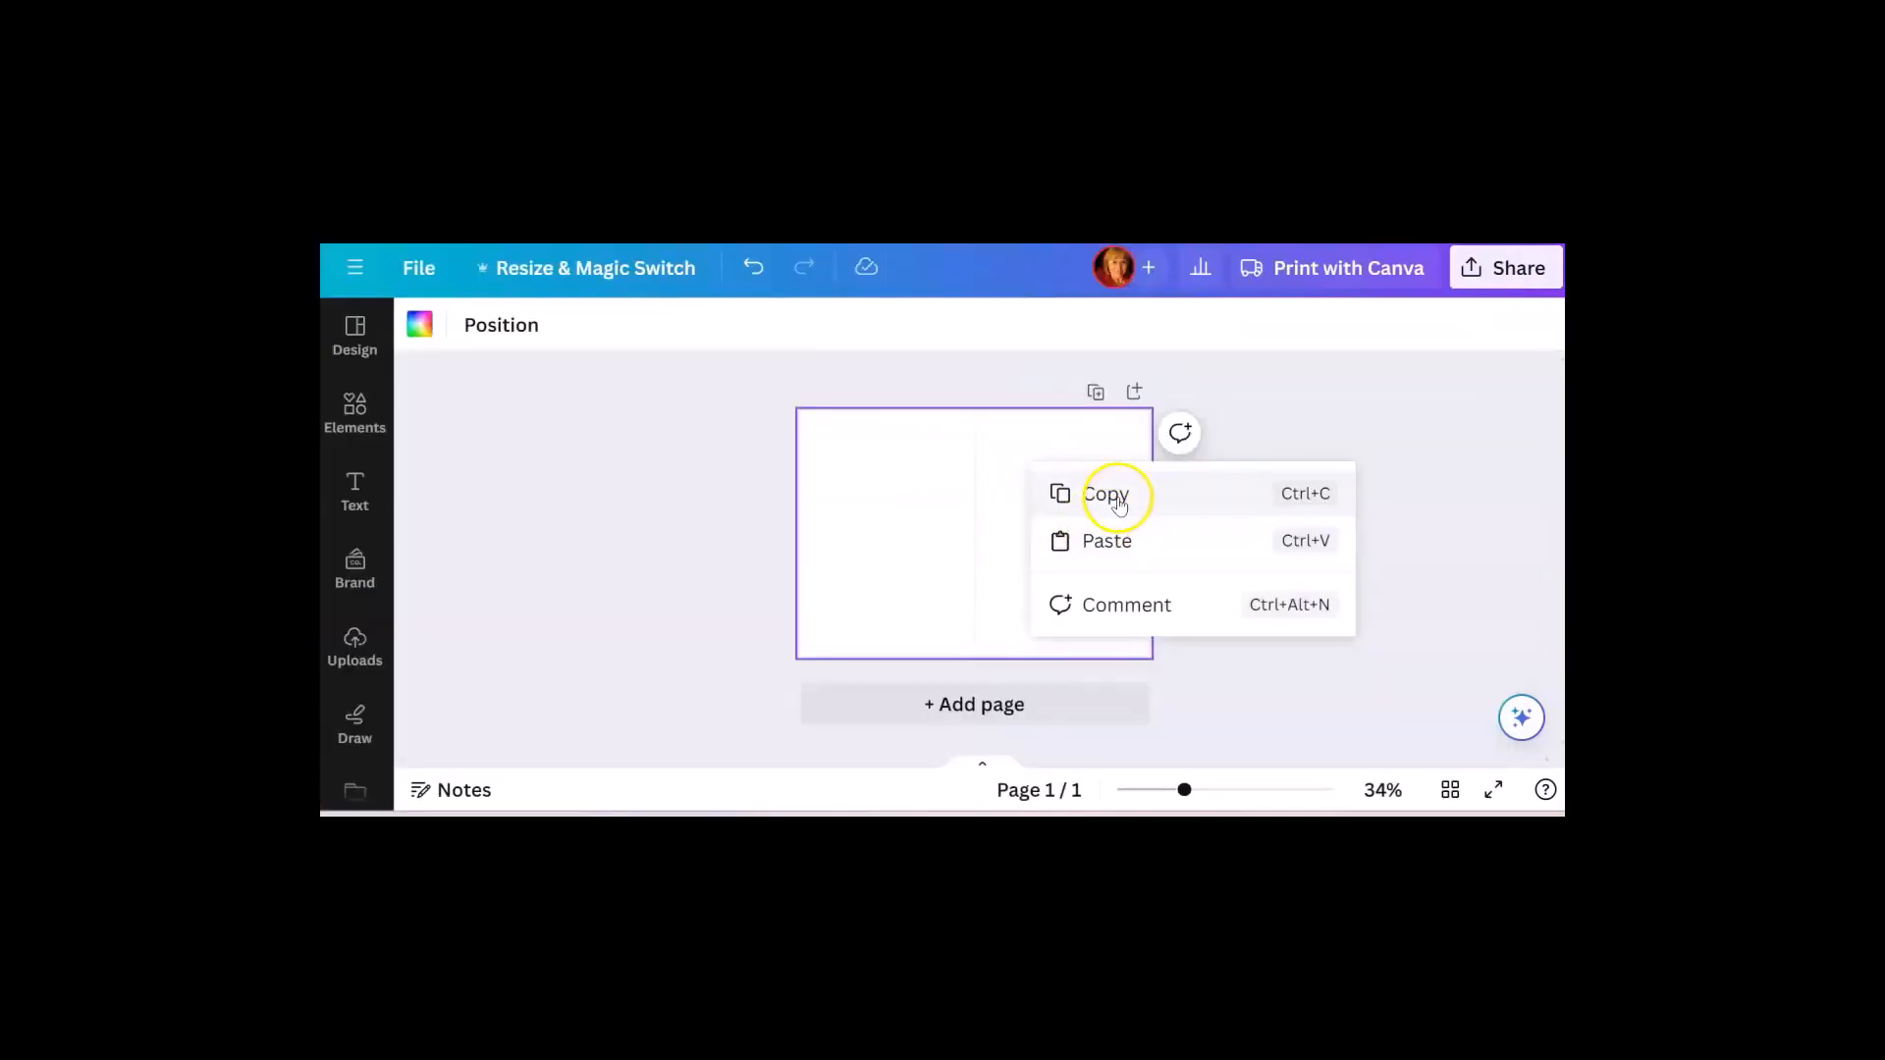
click(1107, 541)
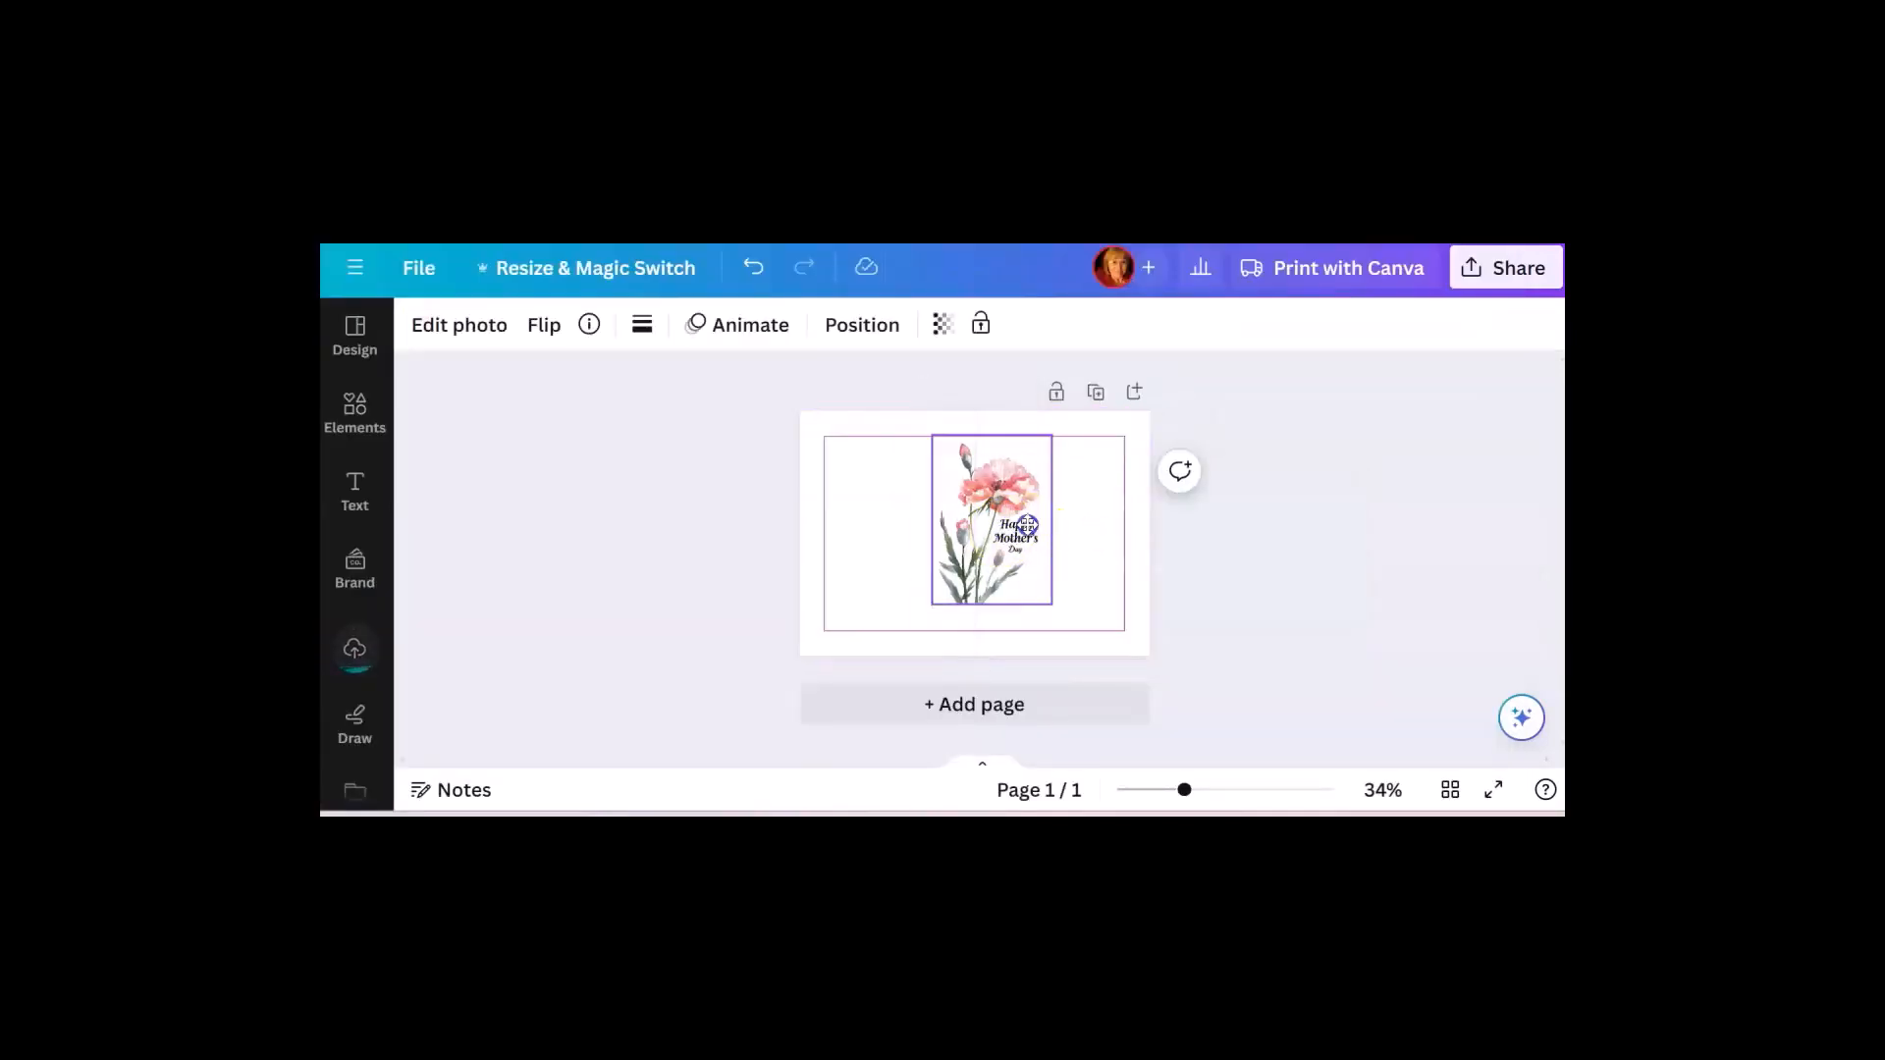
drag(1026, 526, 1056, 520)
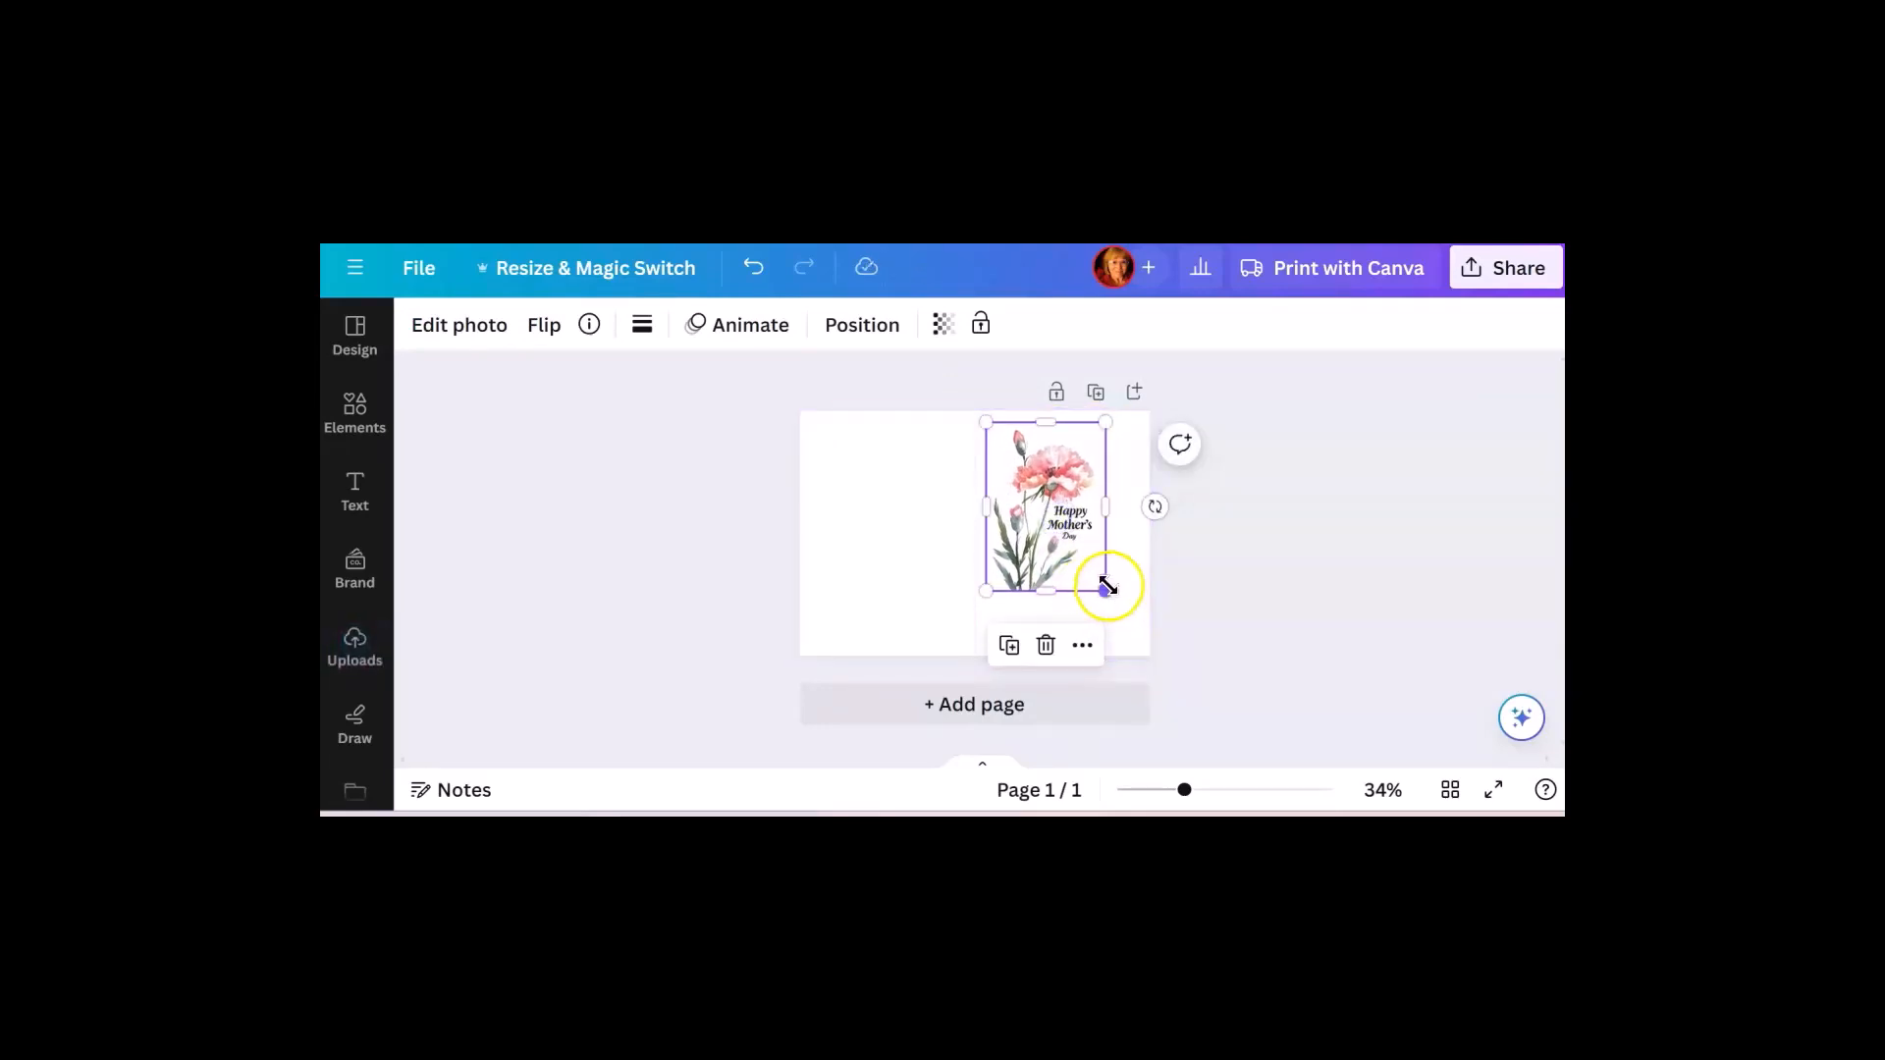
Enlarge the carnation image to nearly fill the page's right half and align it there.
drag(1103, 587, 1123, 650)
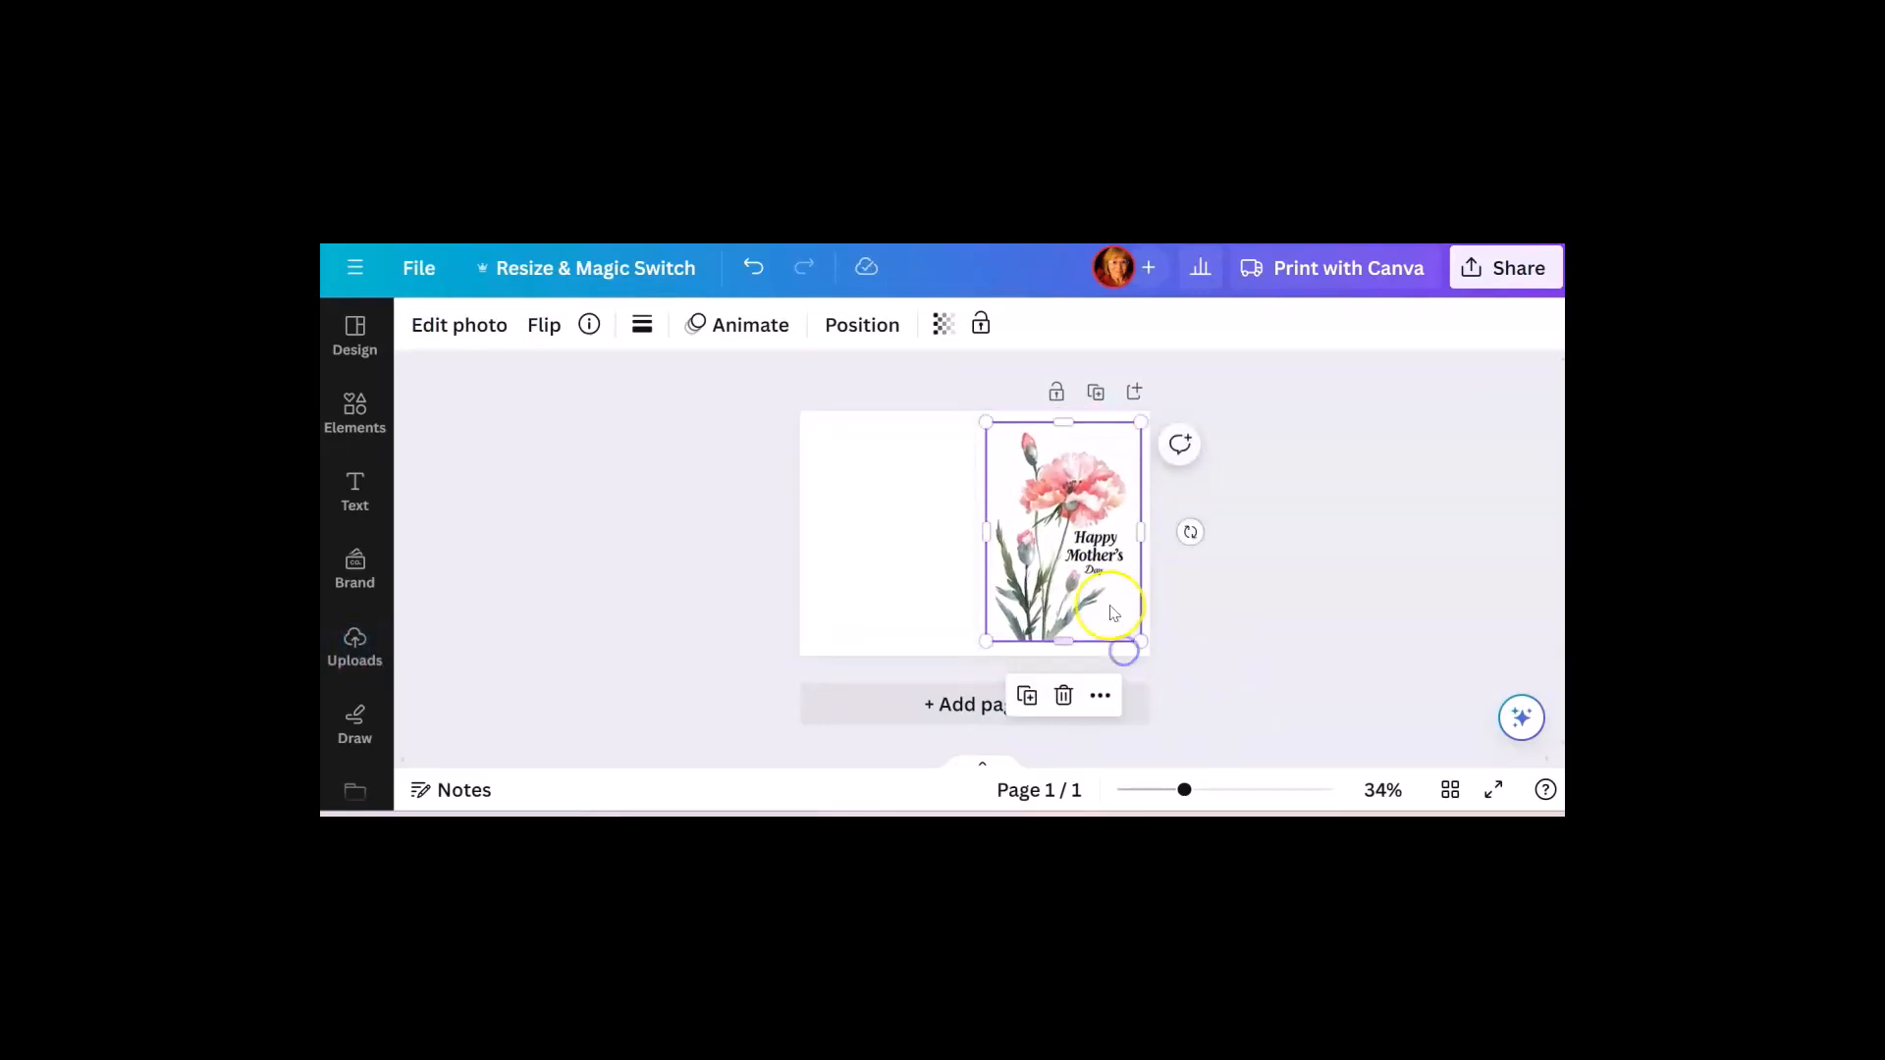
drag(1107, 577, 1103, 579)
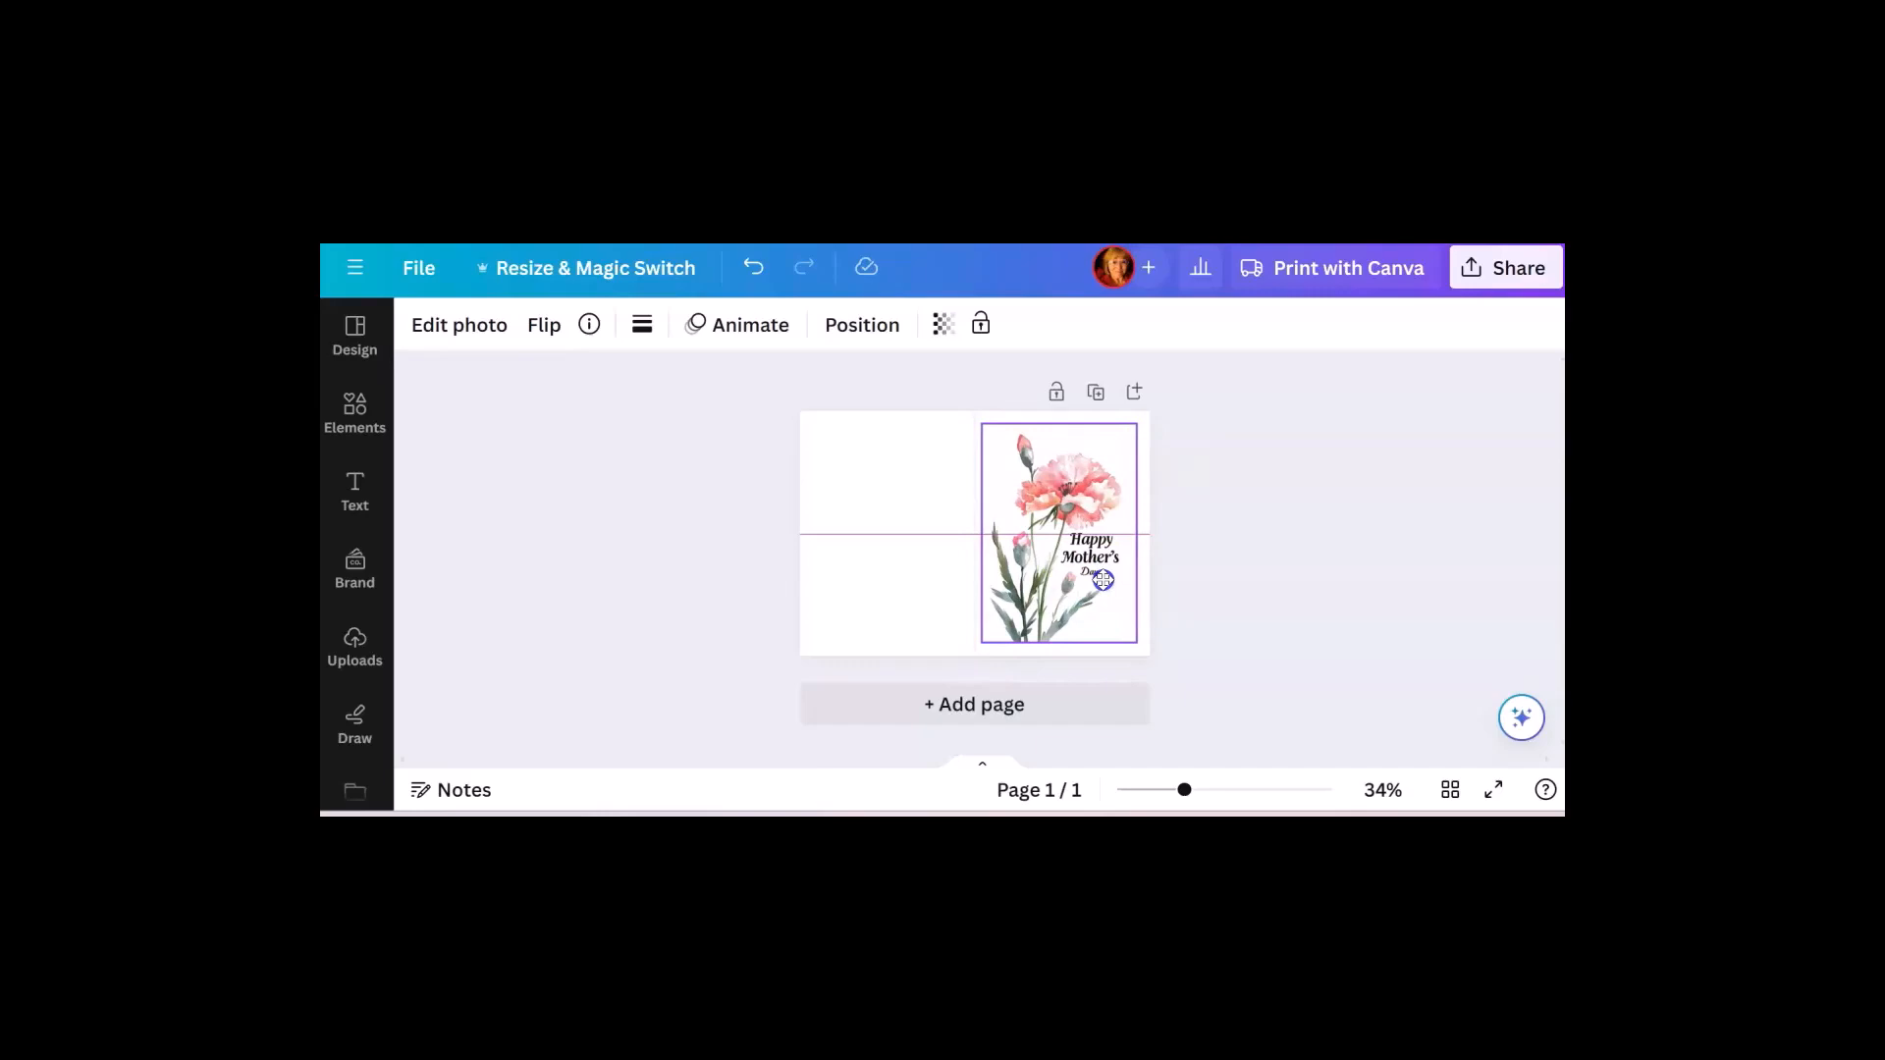
drag(1104, 580, 1103, 573)
drag(1104, 574, 1104, 574)
click(879, 593)
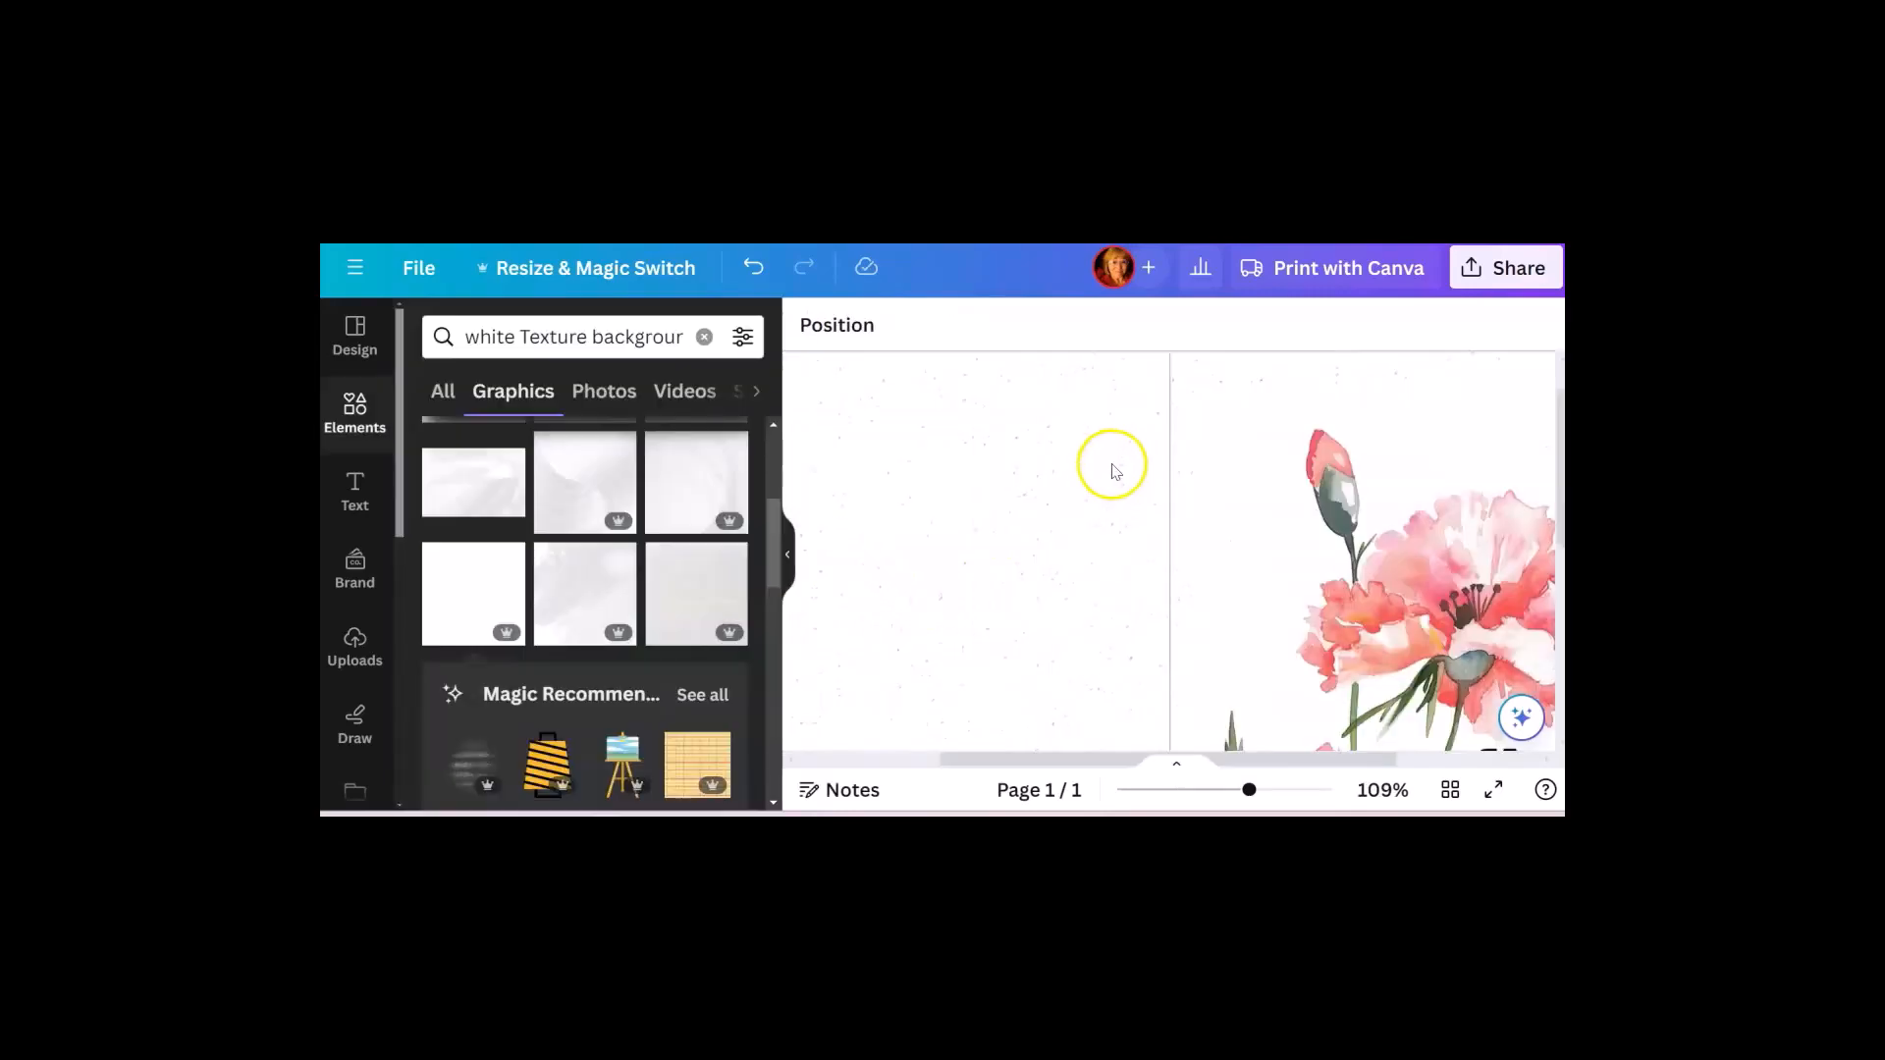
Set the download file type of the carnation card design to PDF Print.
scroll(1111, 476, up, 1)
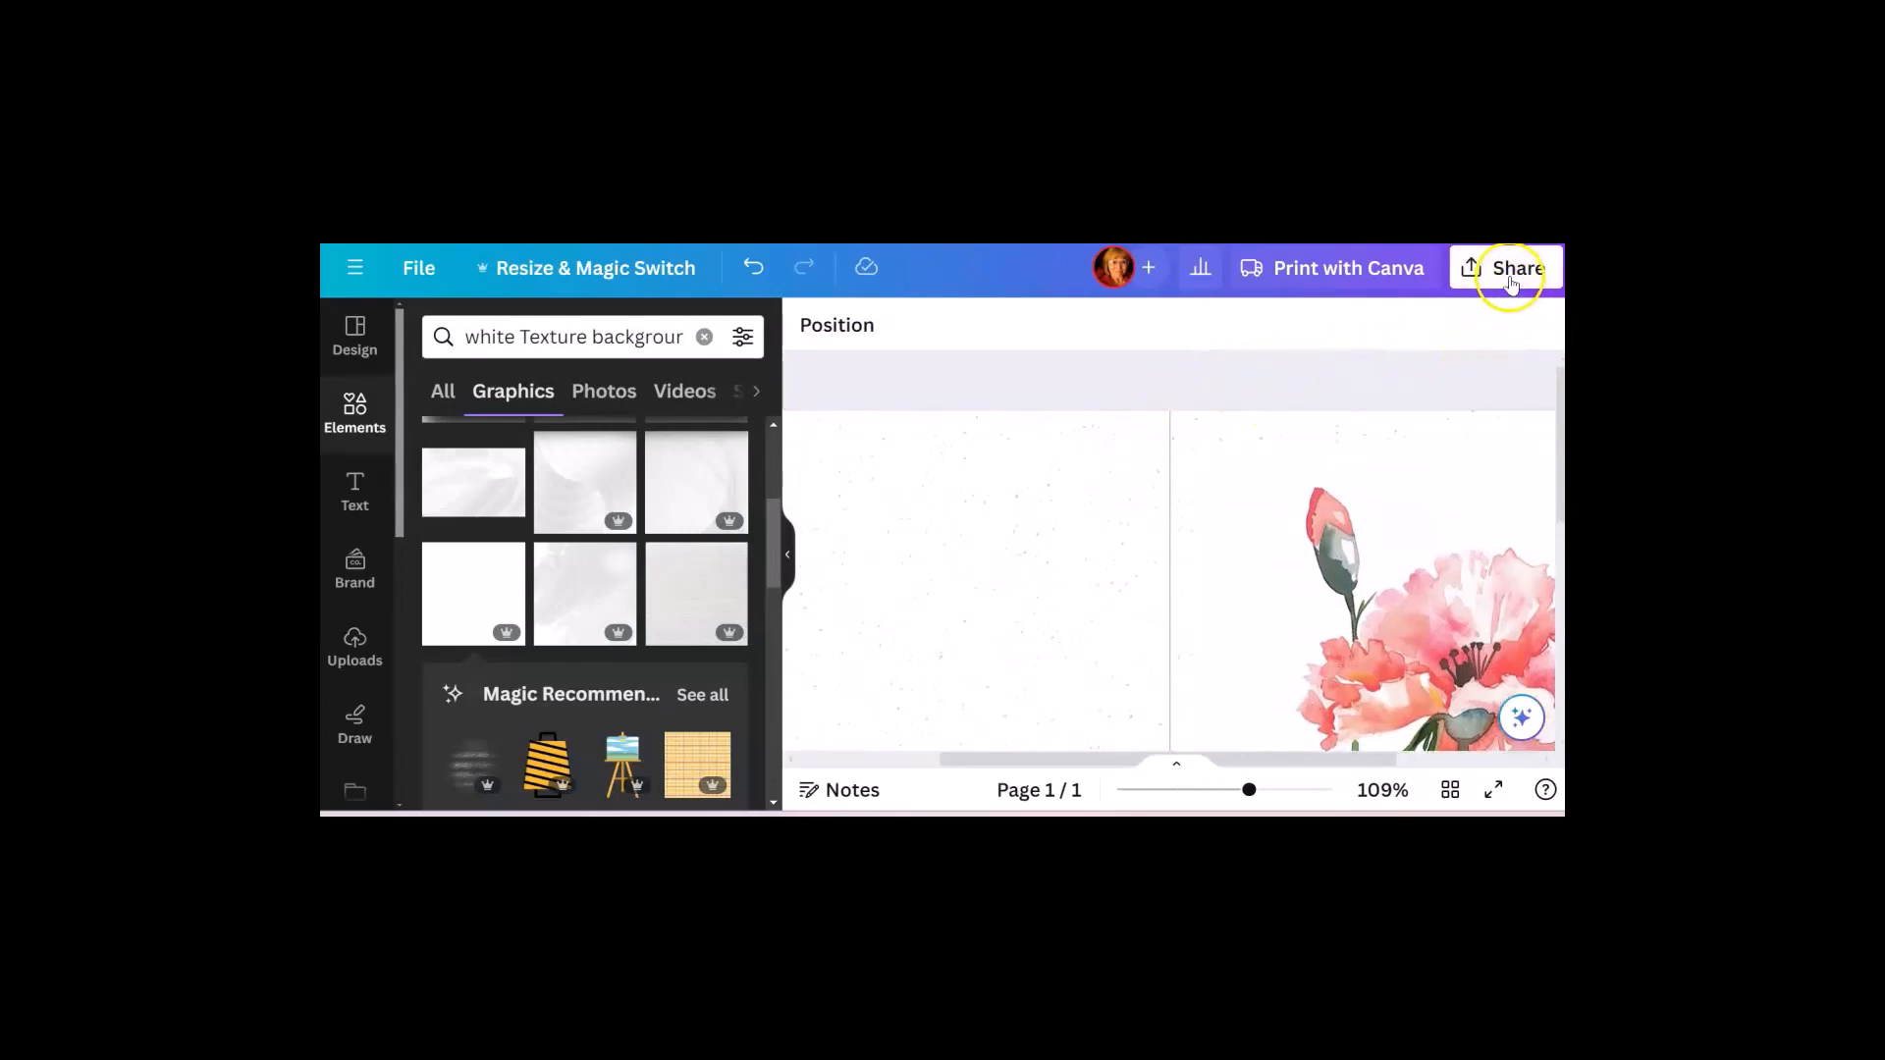
click(1513, 274)
scroll(1309, 557, down, 3)
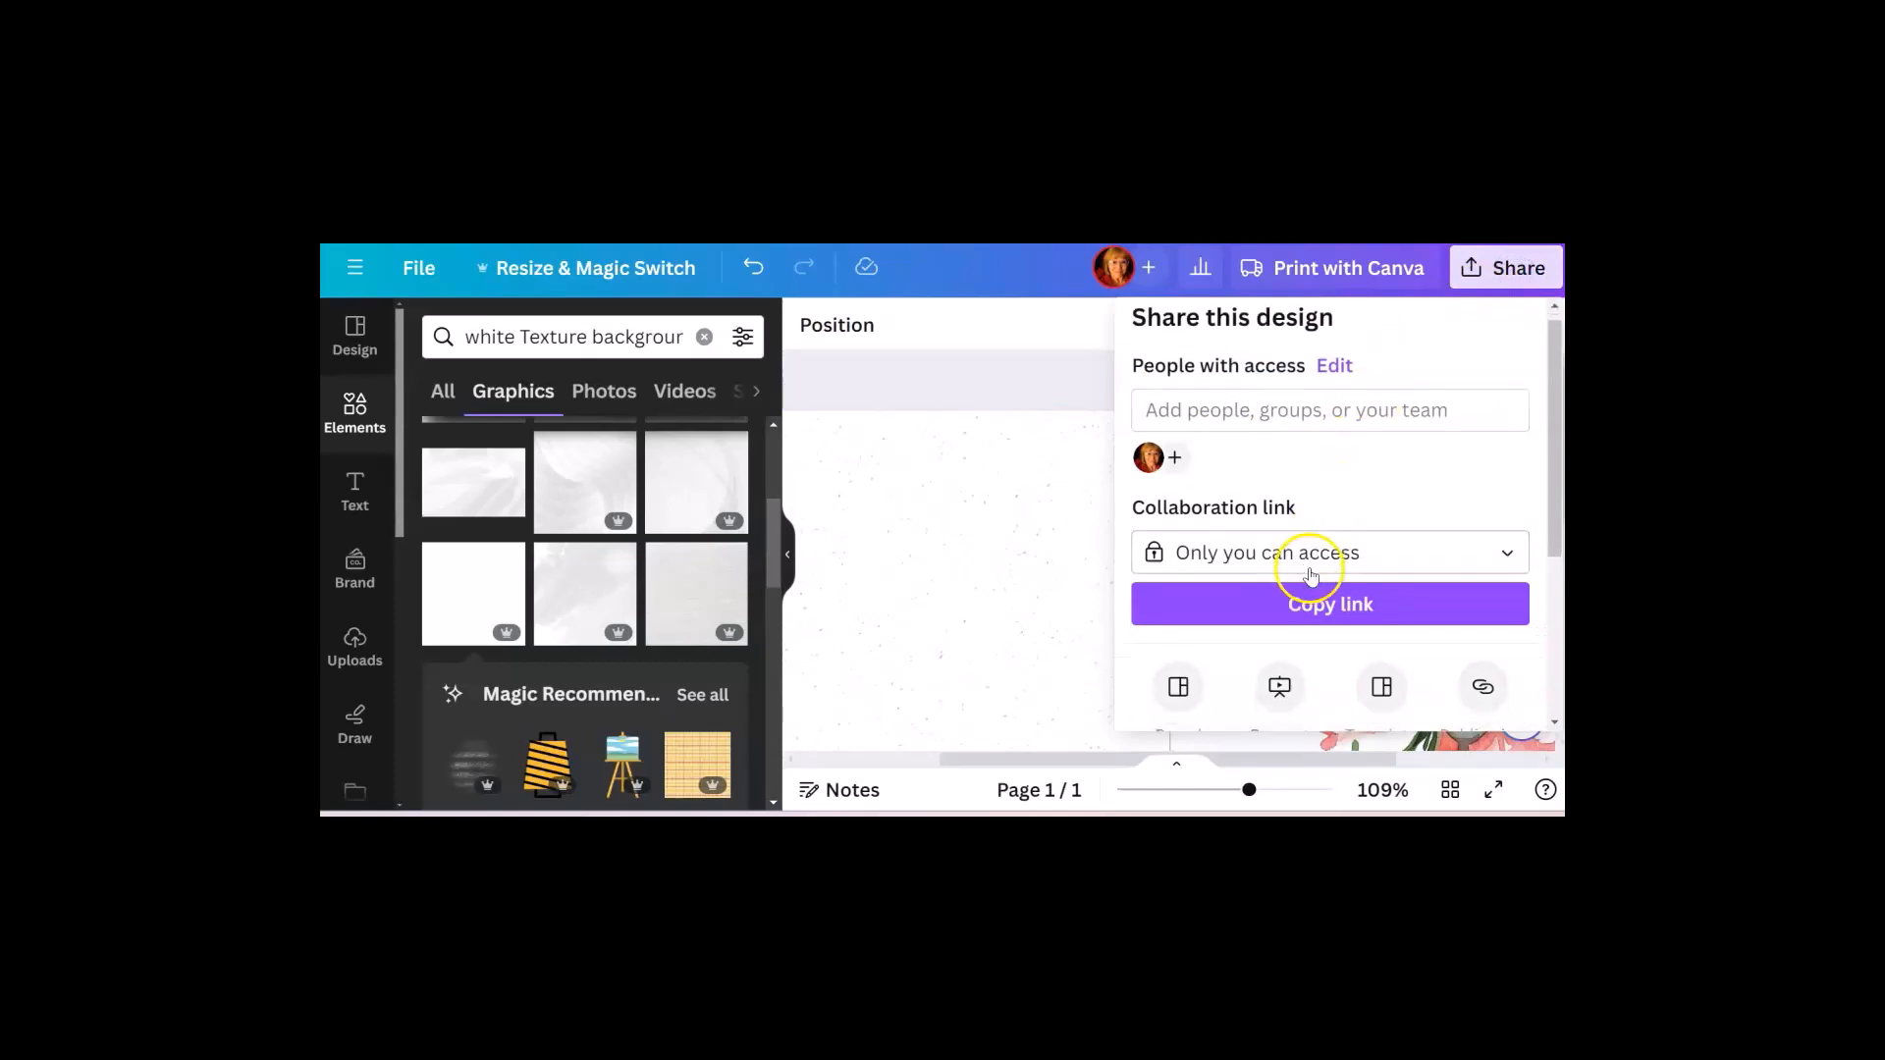
scroll(1284, 566, down, 1)
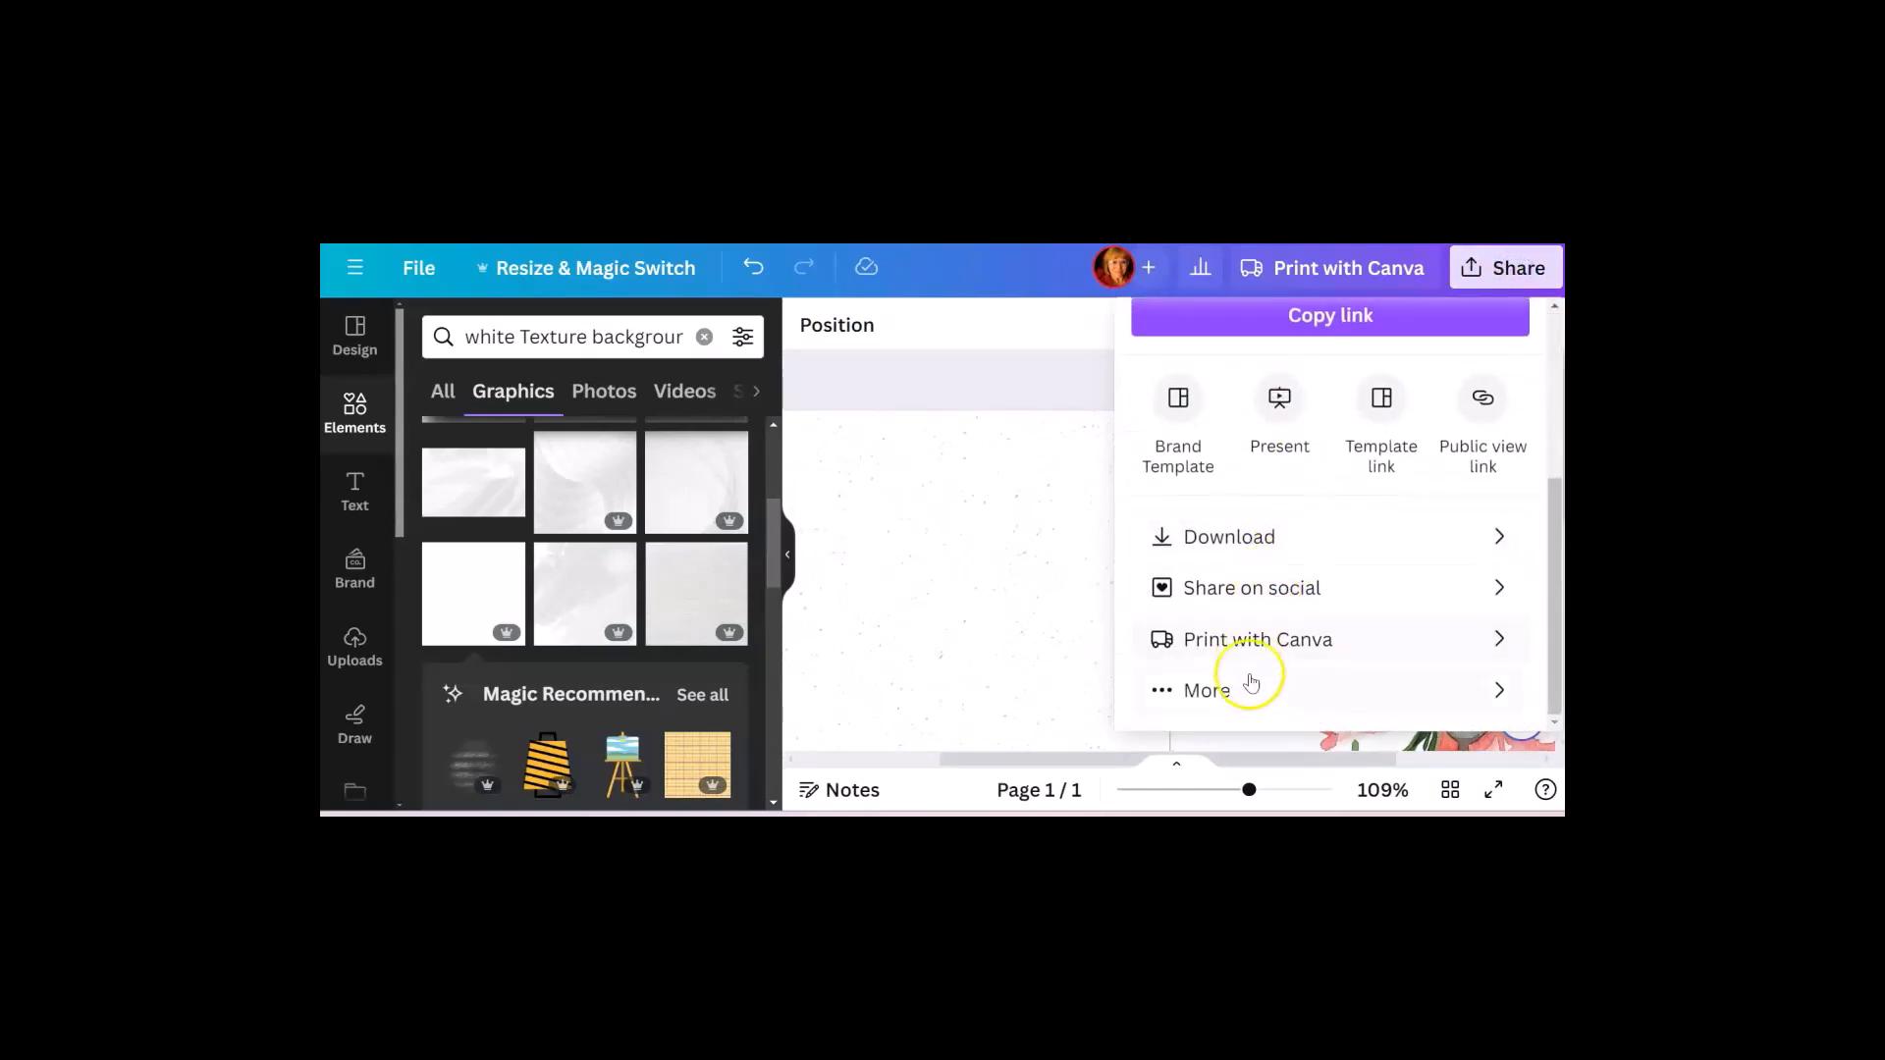
scroll(1254, 539, up, 3)
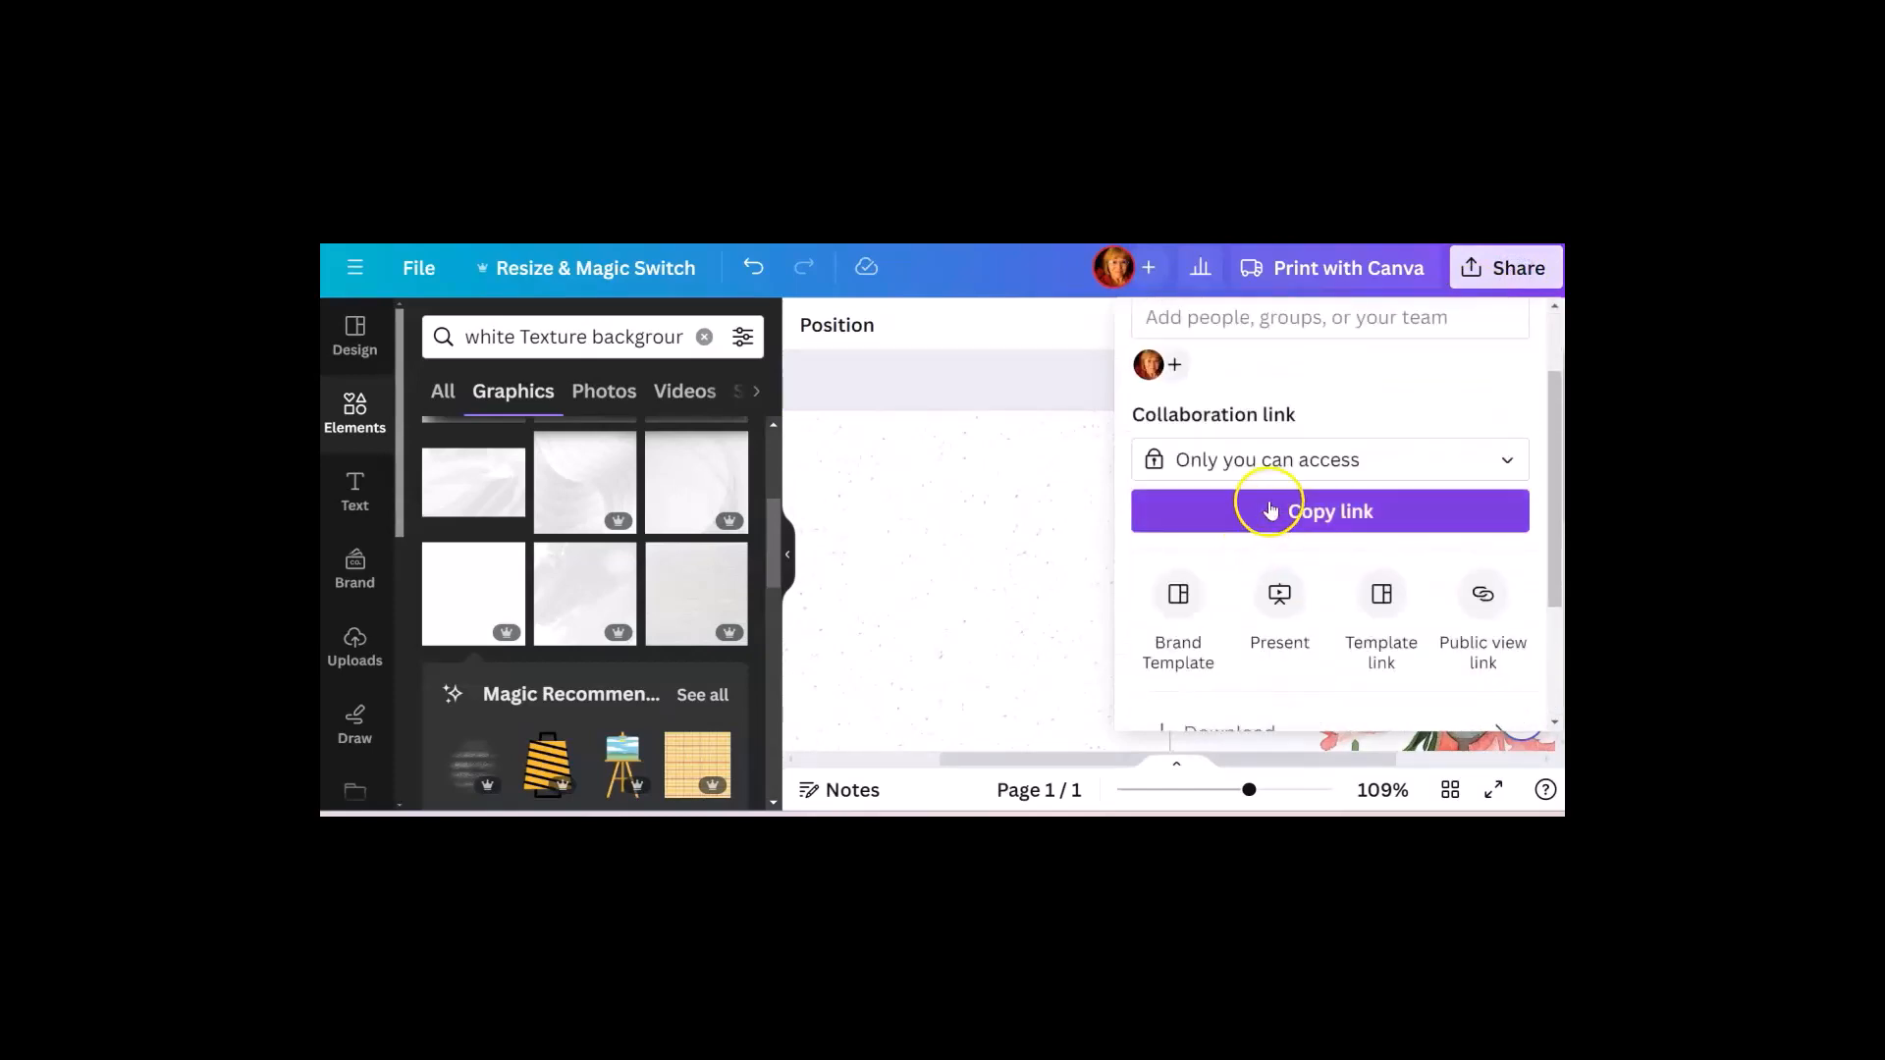
scroll(1266, 511, down, 3)
click(1235, 550)
click(1267, 423)
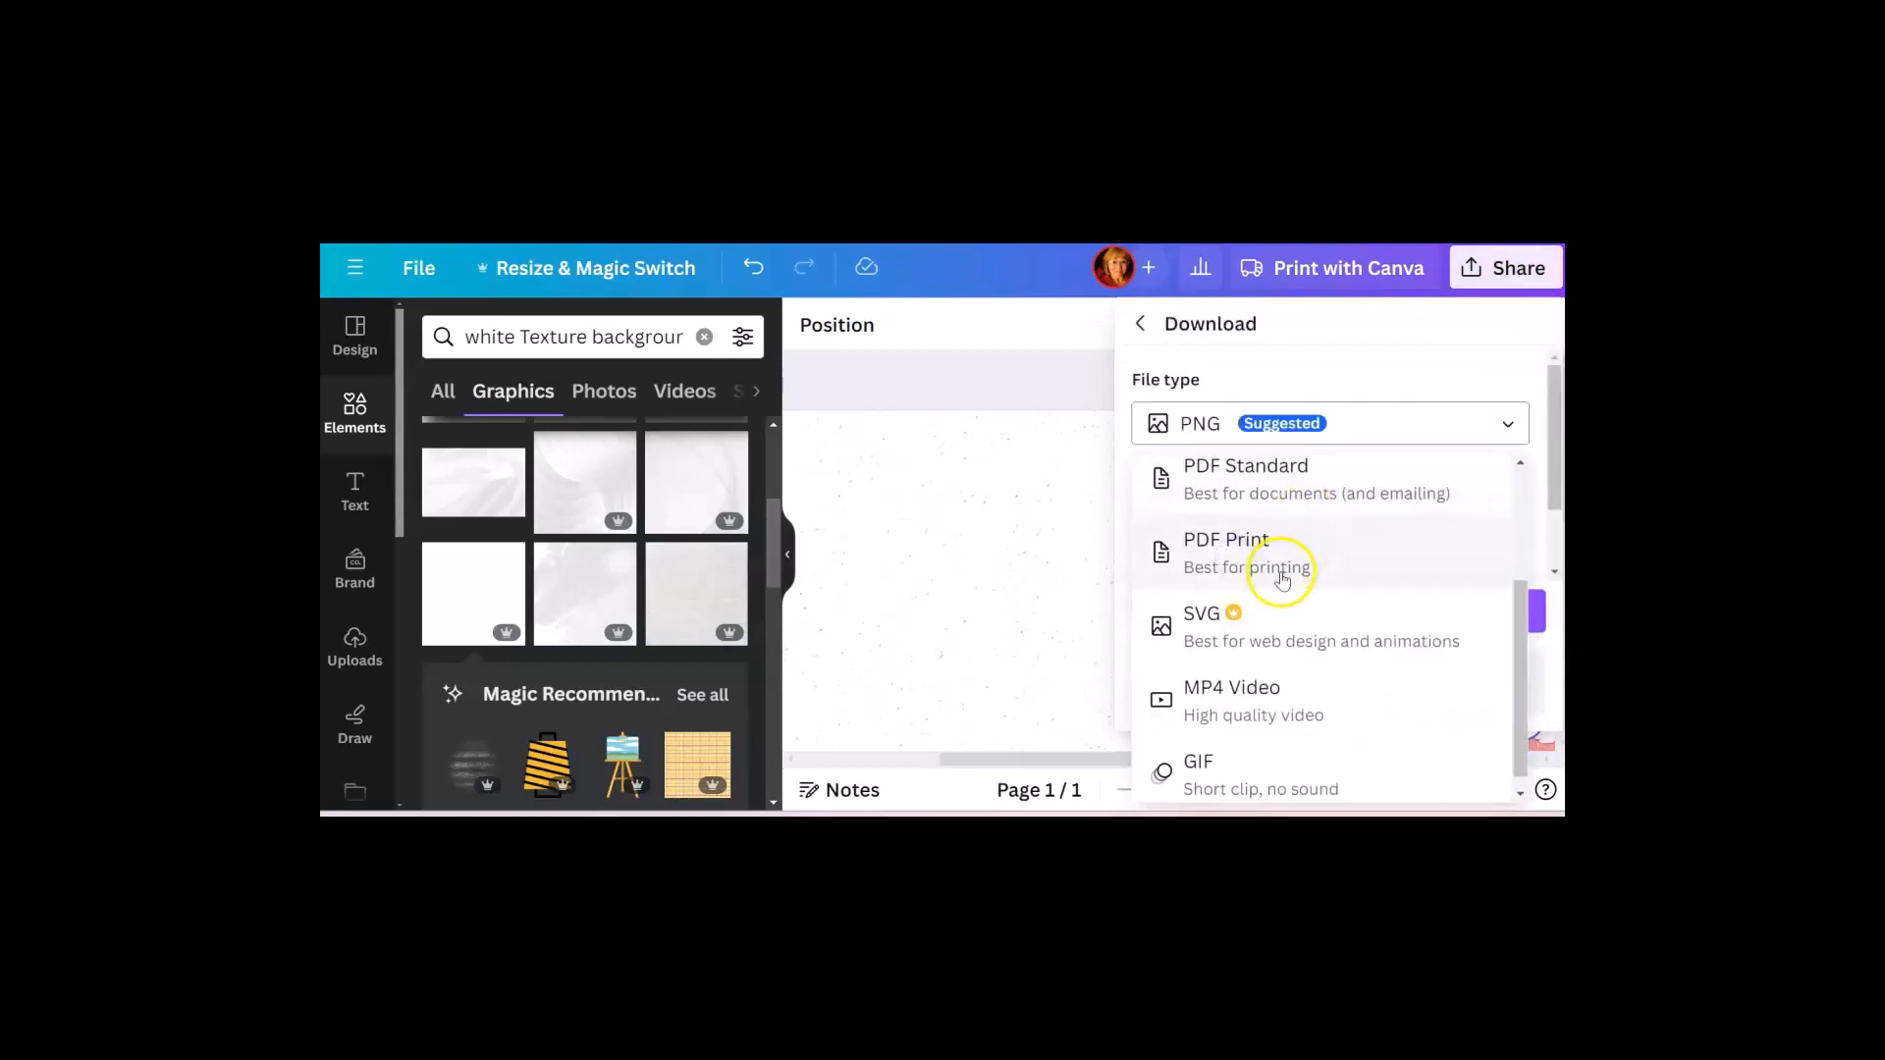
click(1300, 547)
Include crop marks and bleed, download the PDF, and save it as "Card template portrait".
scroll(1302, 540, down, 1)
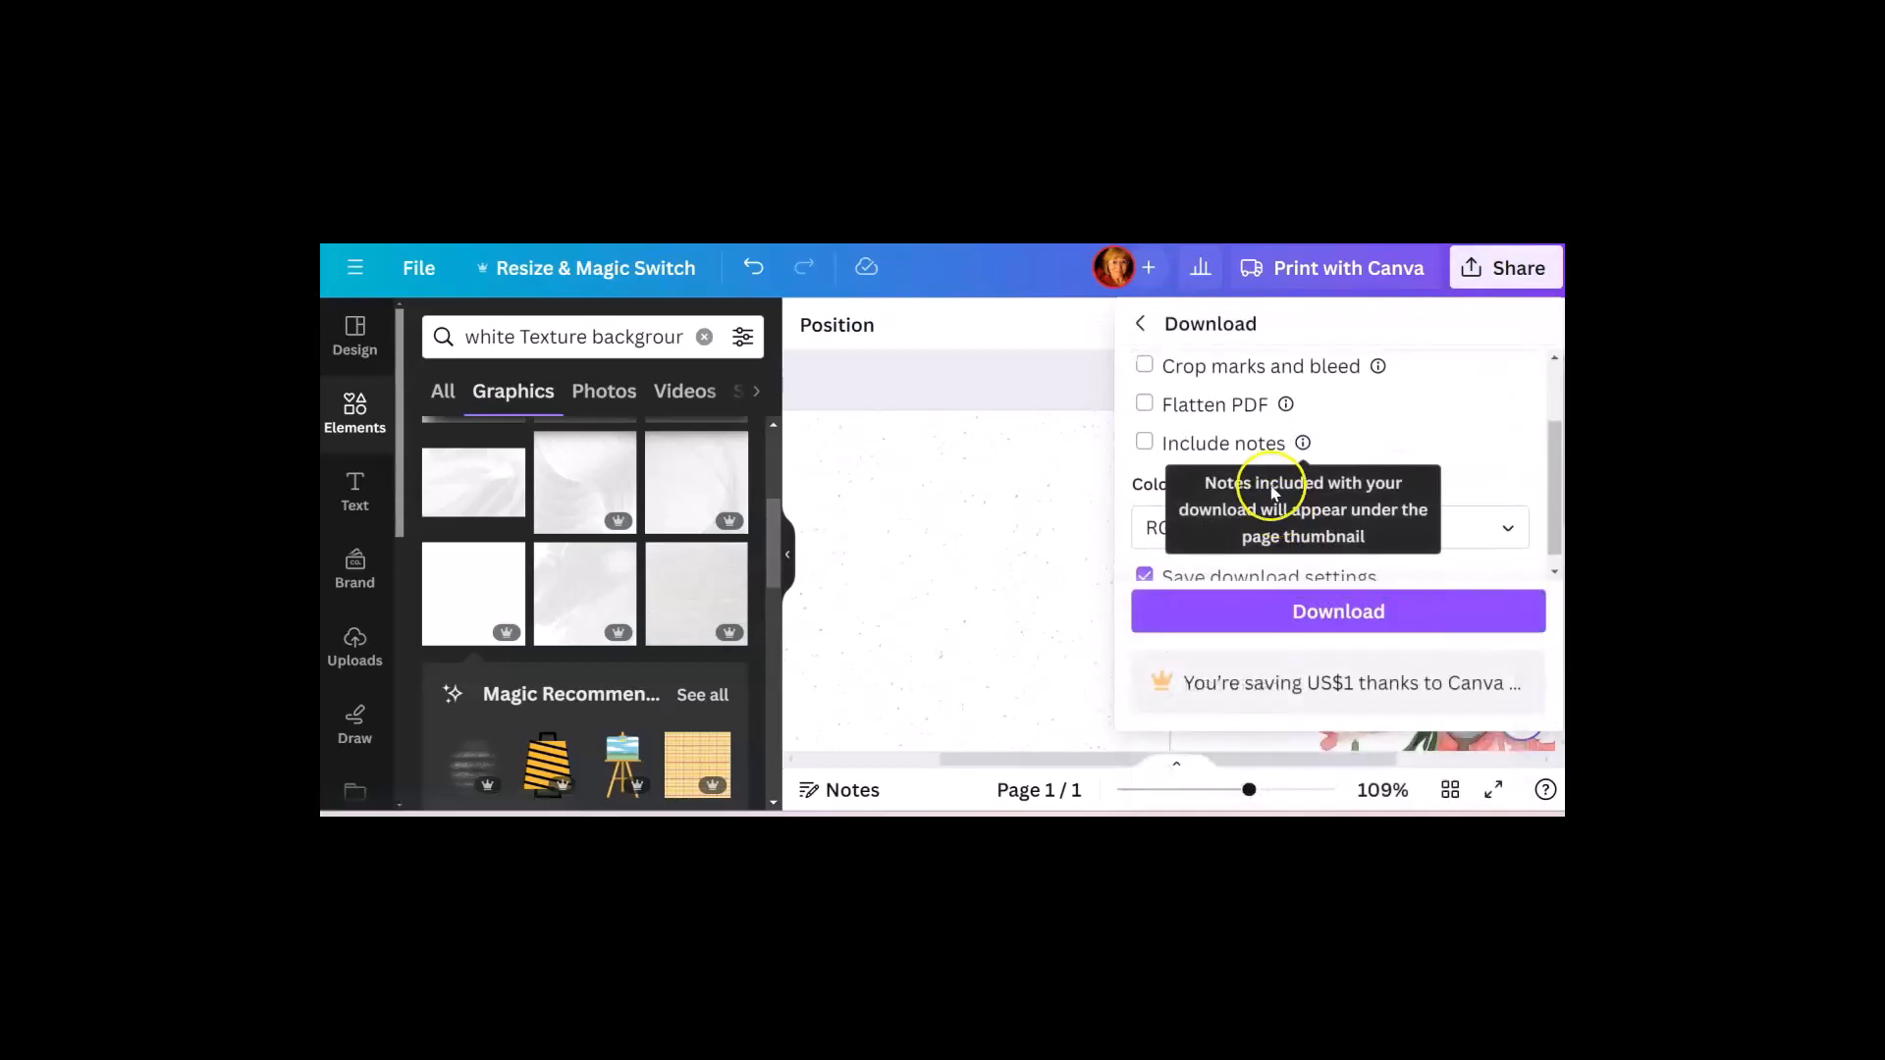
click(1145, 366)
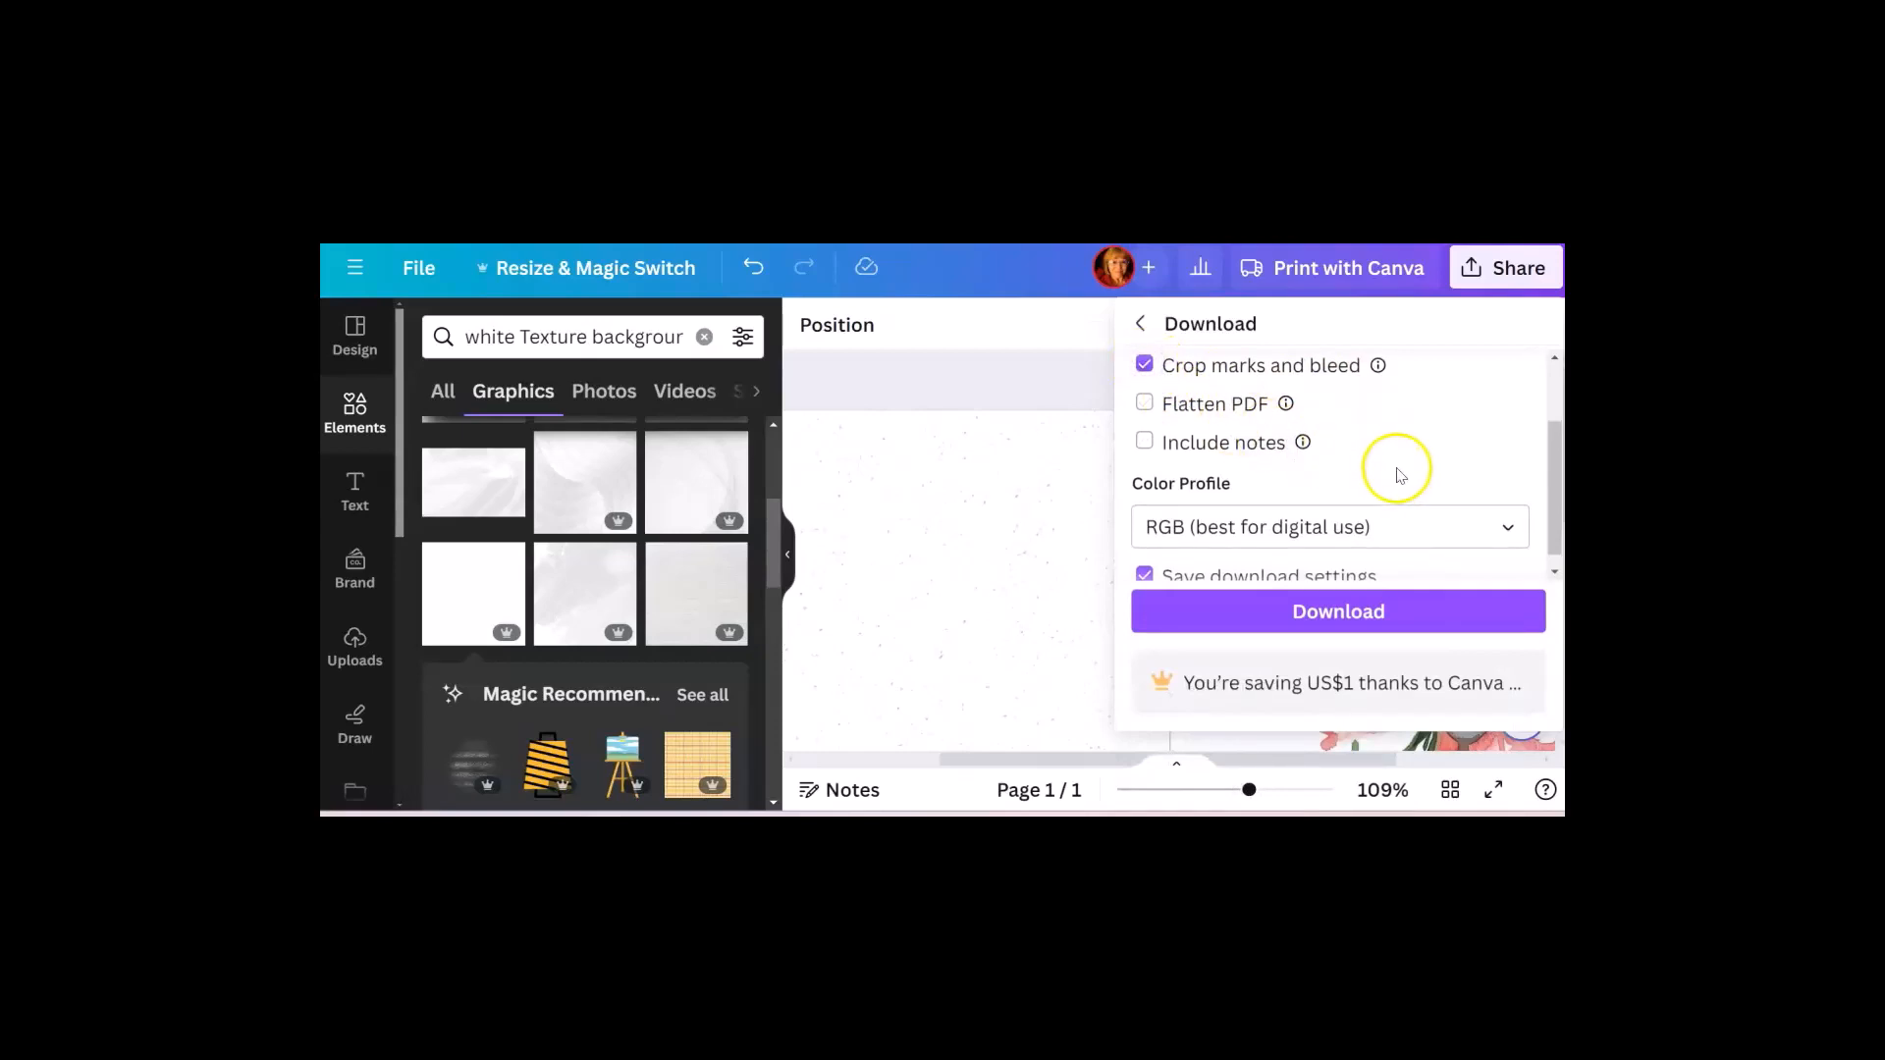
scroll(1388, 471, down, 1)
click(1325, 610)
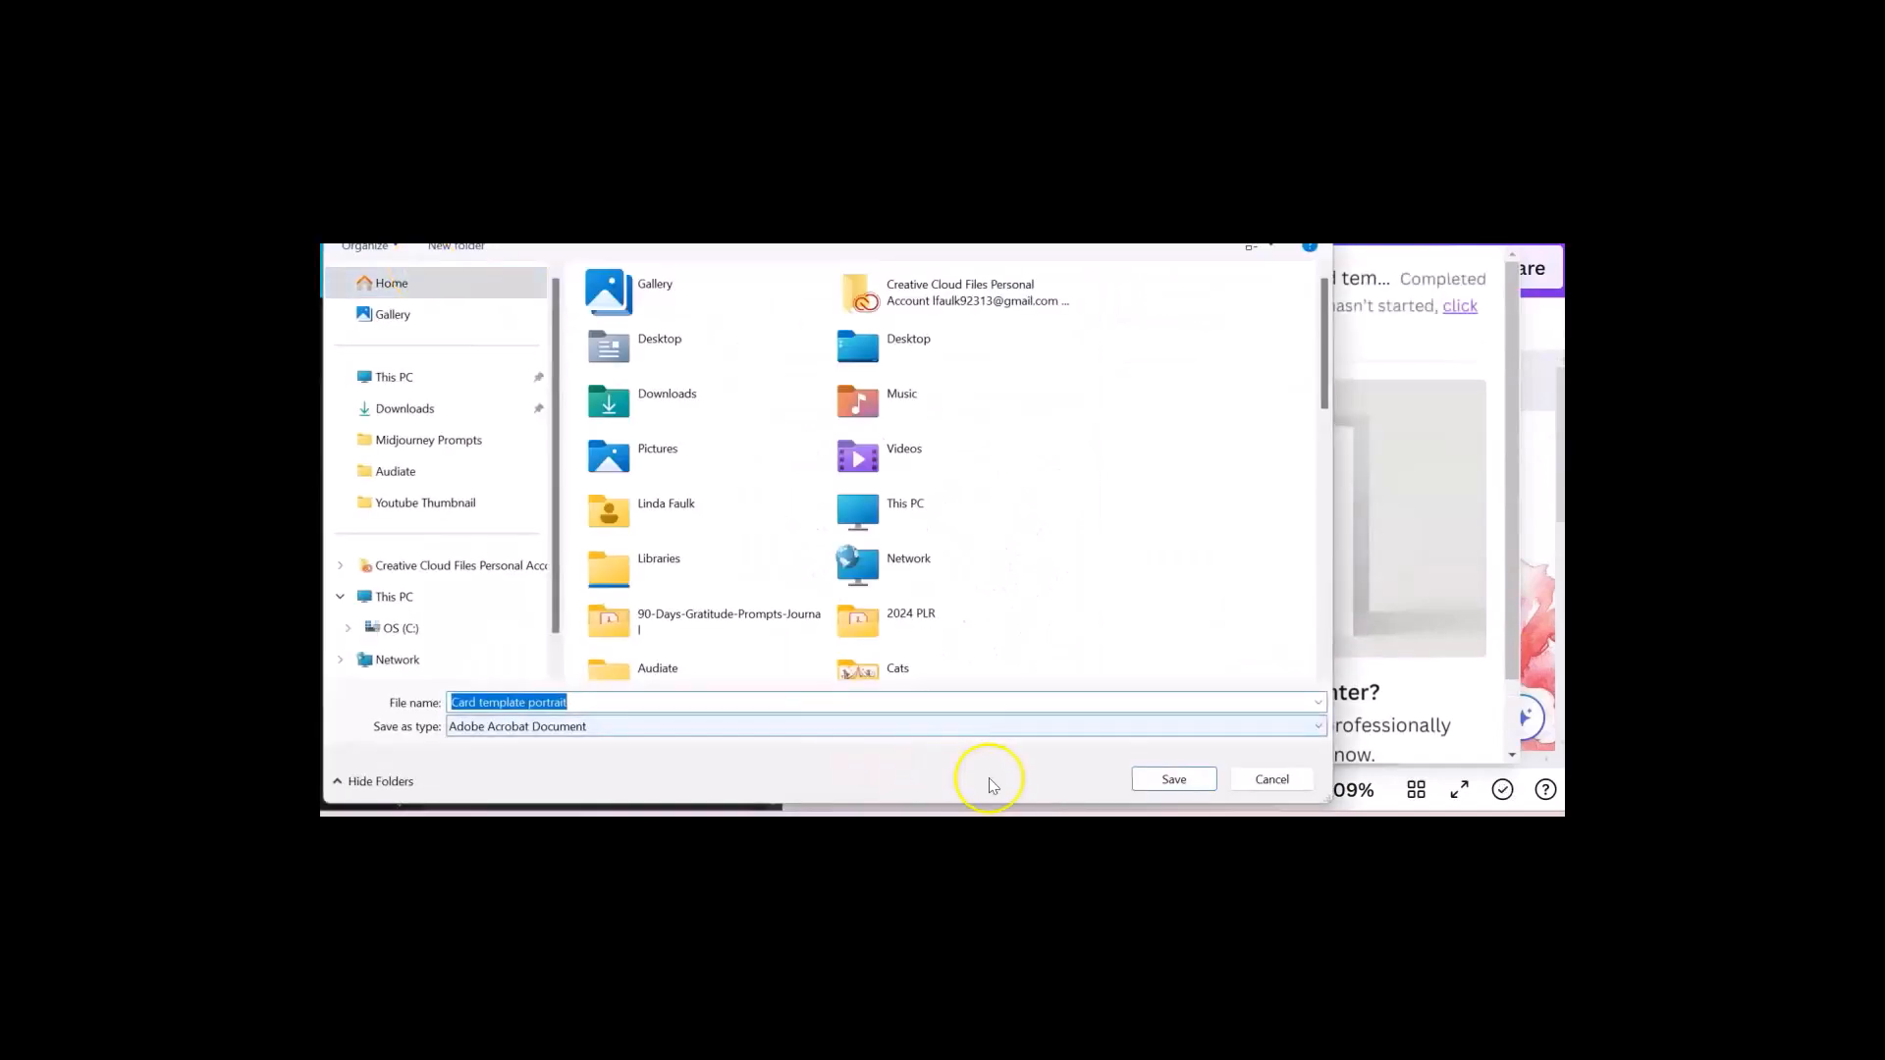
click(1174, 780)
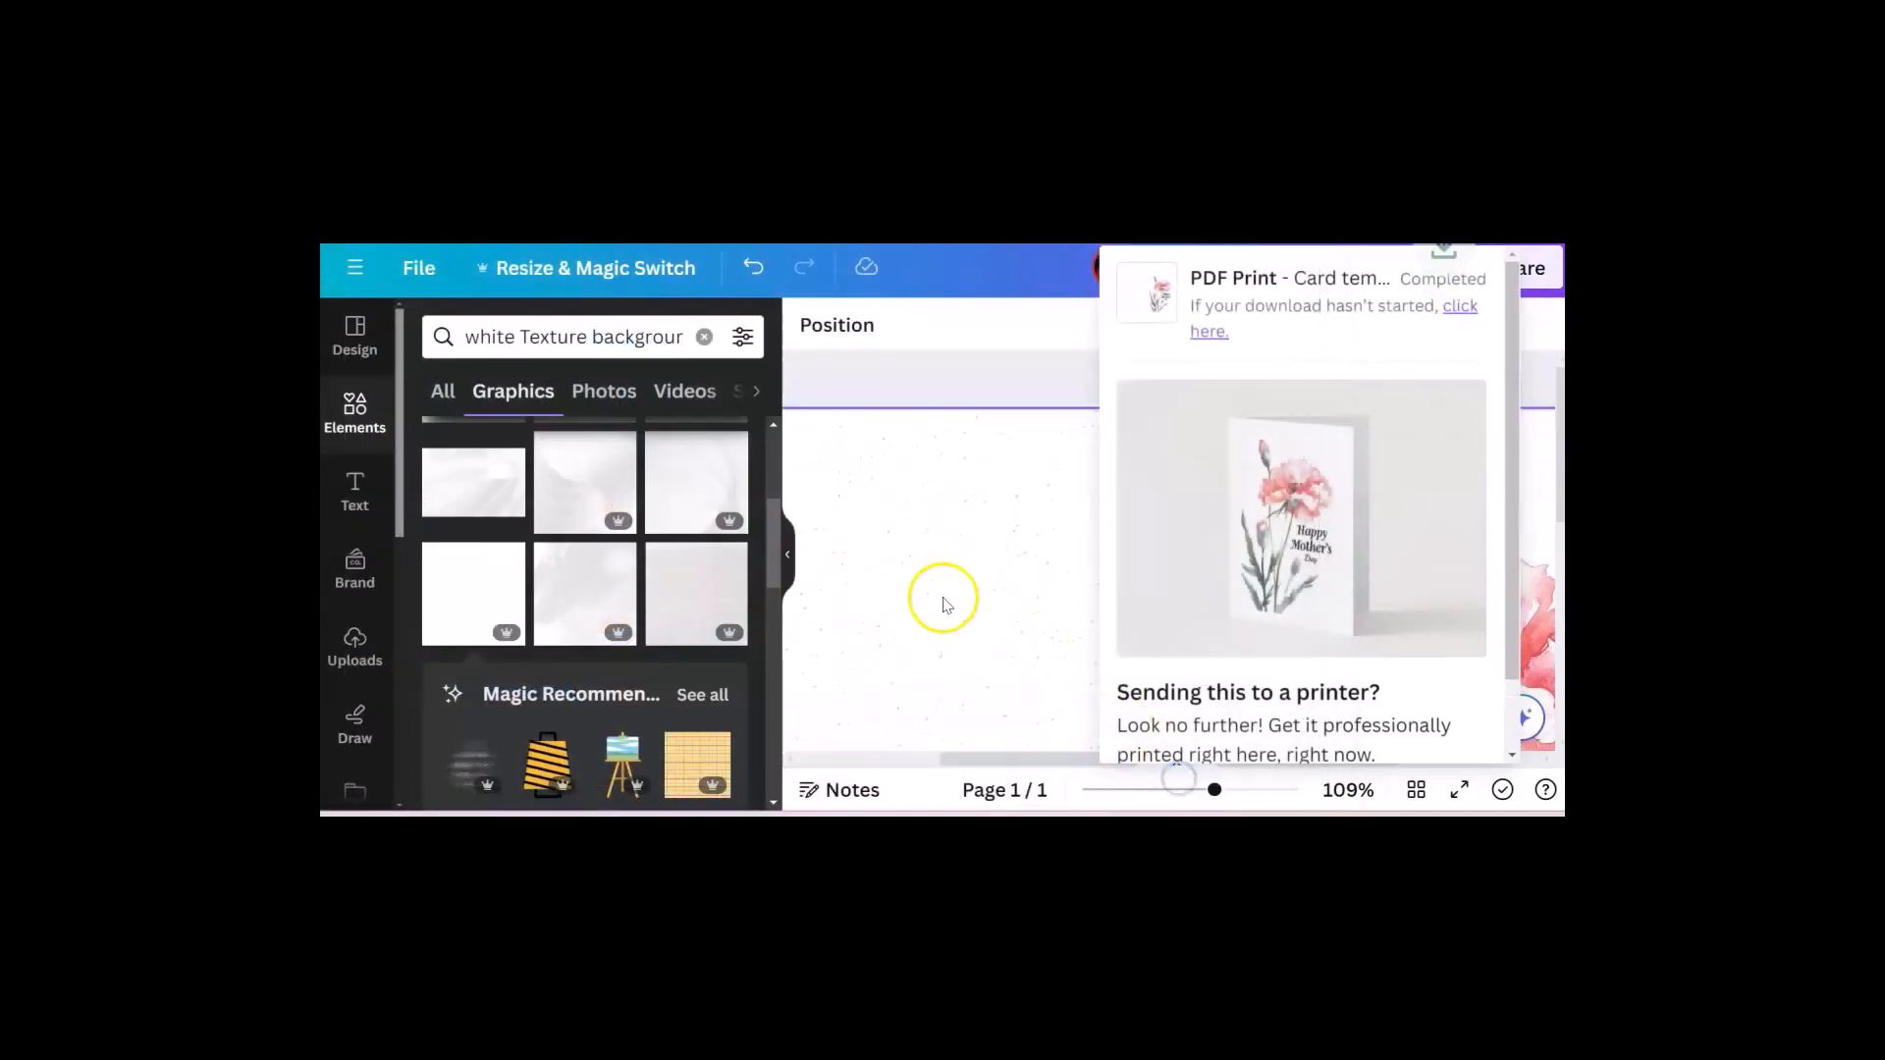
Compare the page dimensions and layout of the landscape card template with those of the portrait card template.
click(422, 274)
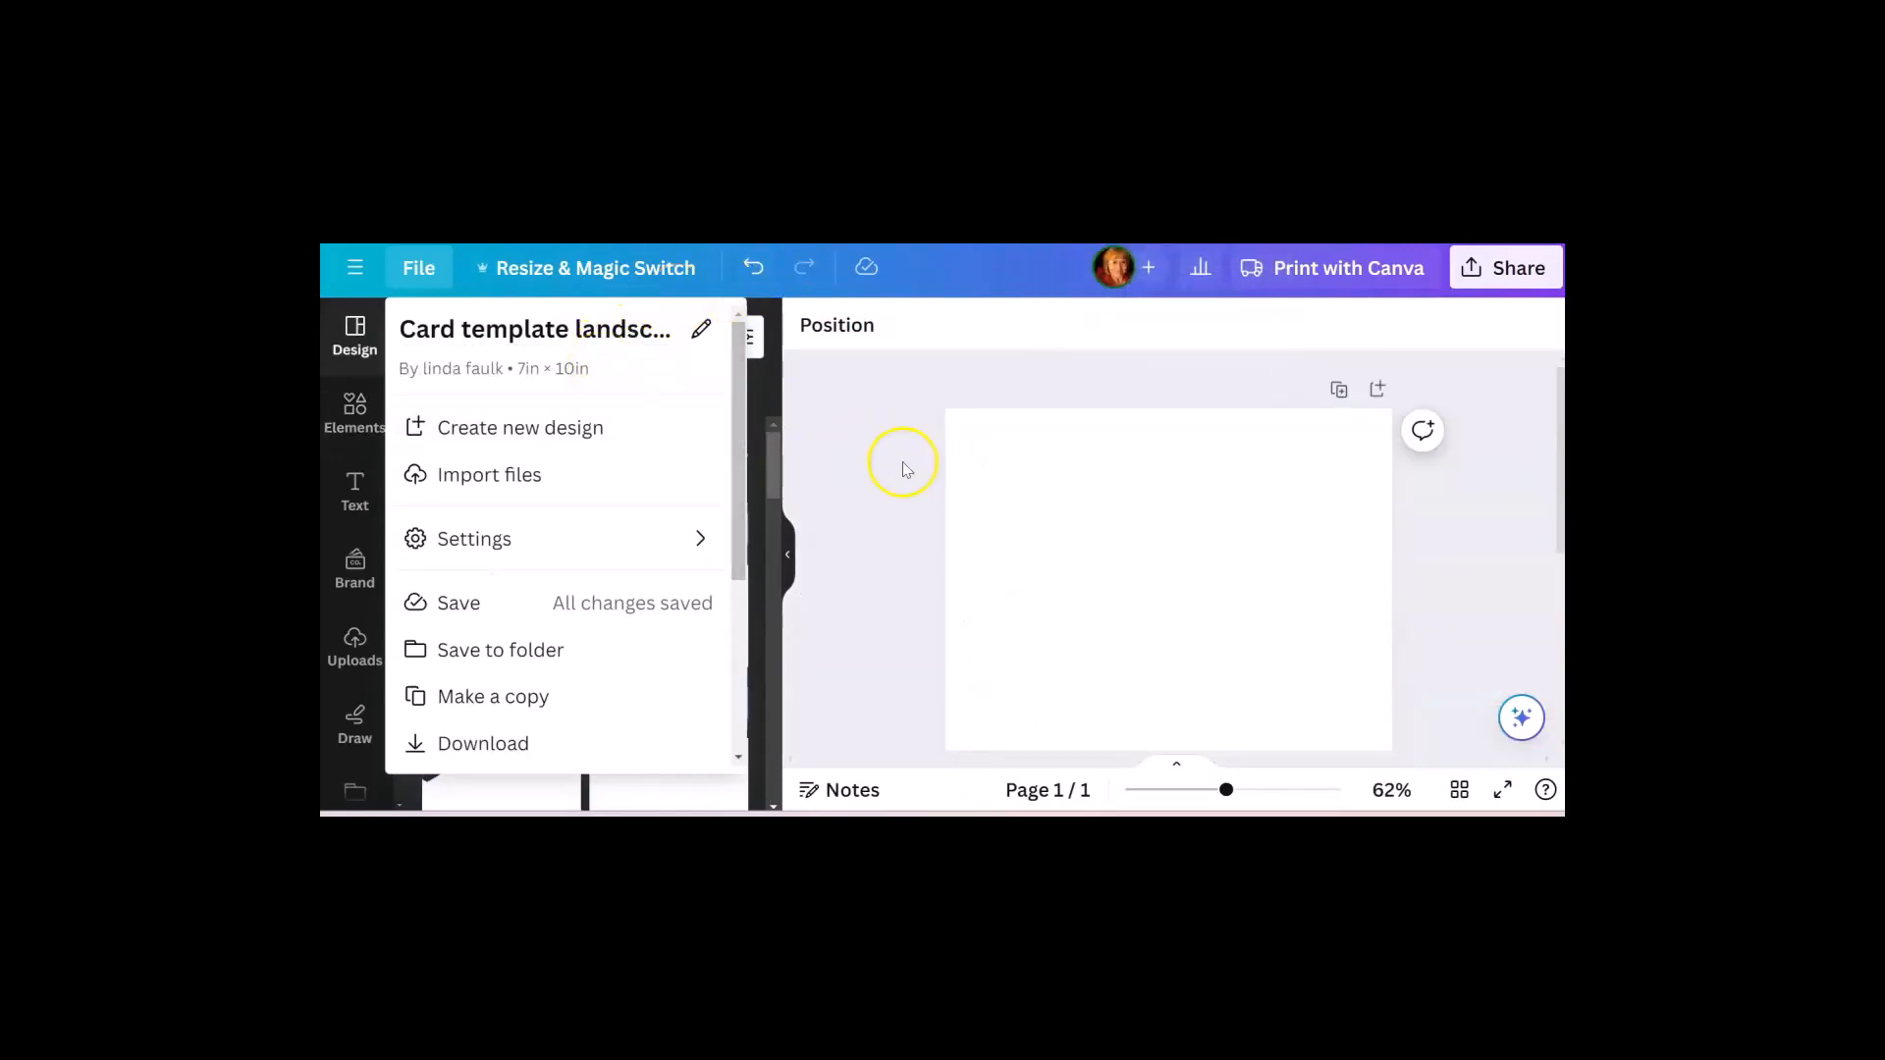
scroll(1155, 422, down, 3)
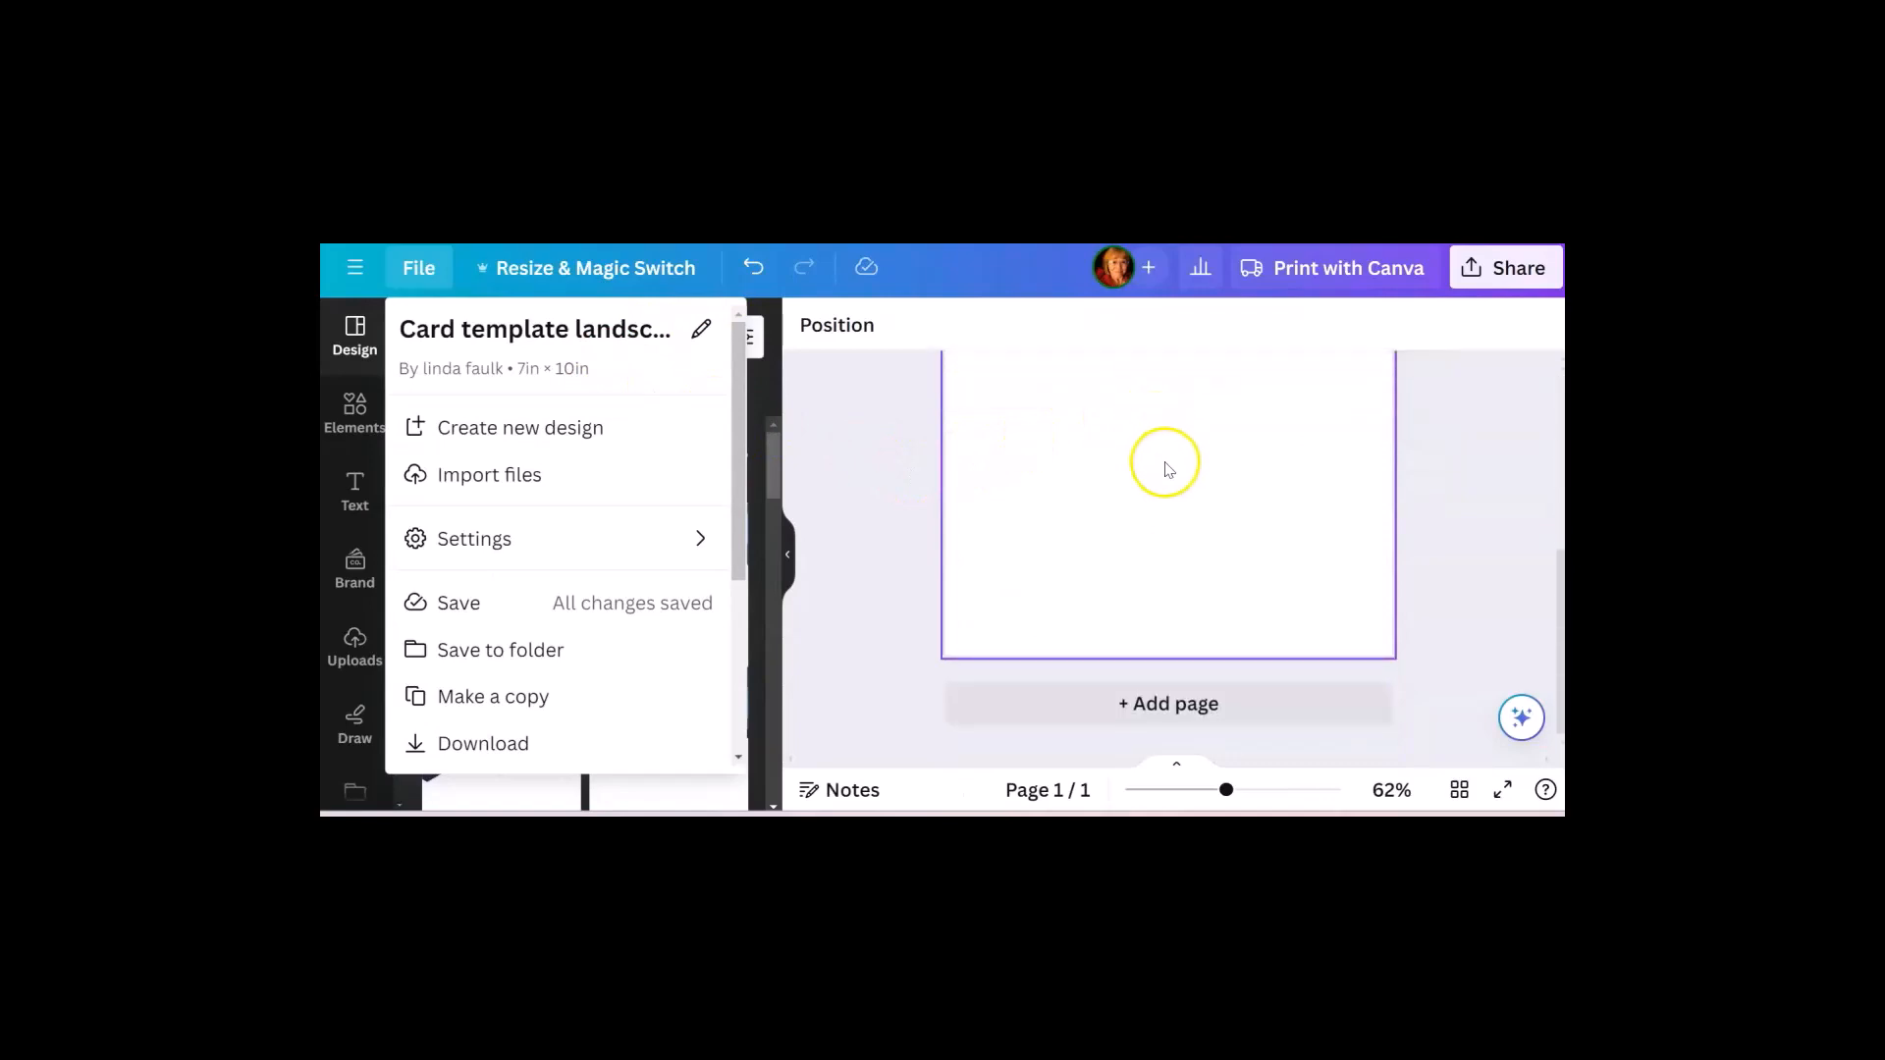
scroll(1168, 451, up, 1)
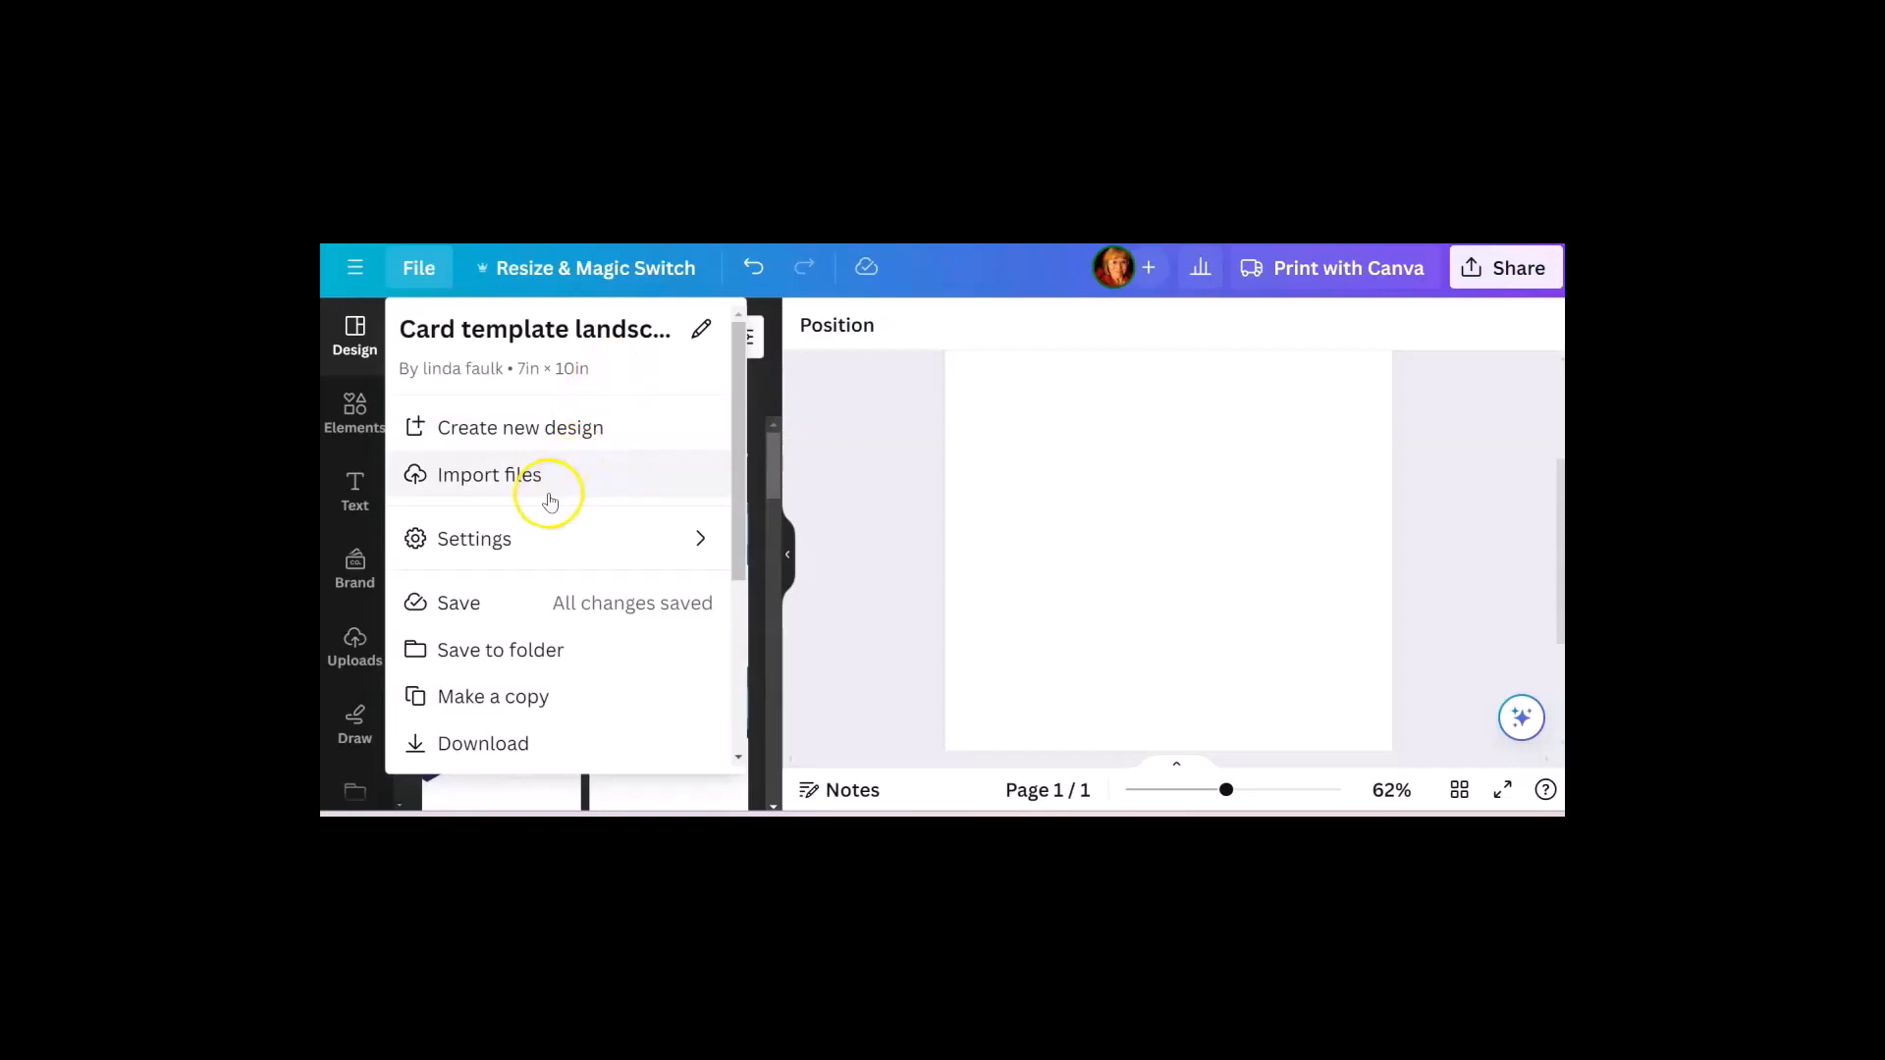
scroll(547, 481, down, 3)
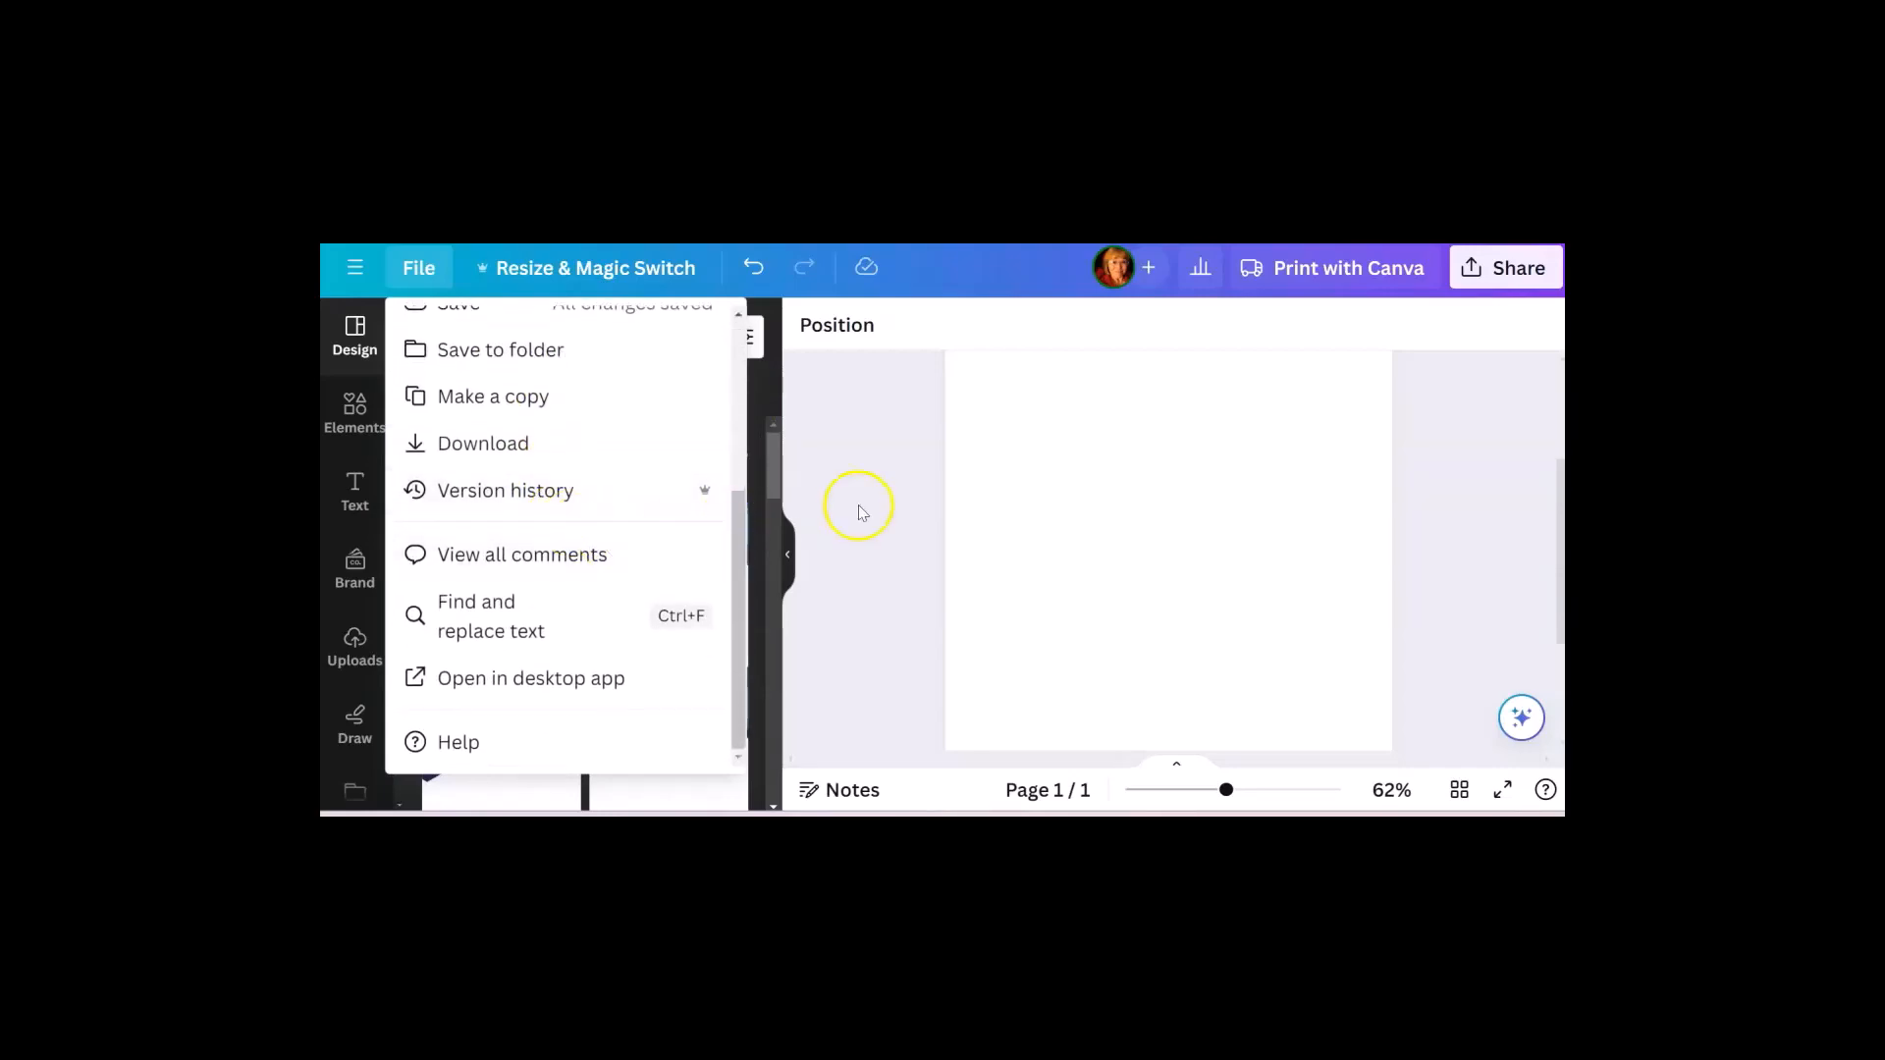
mouse_move(1102, 487)
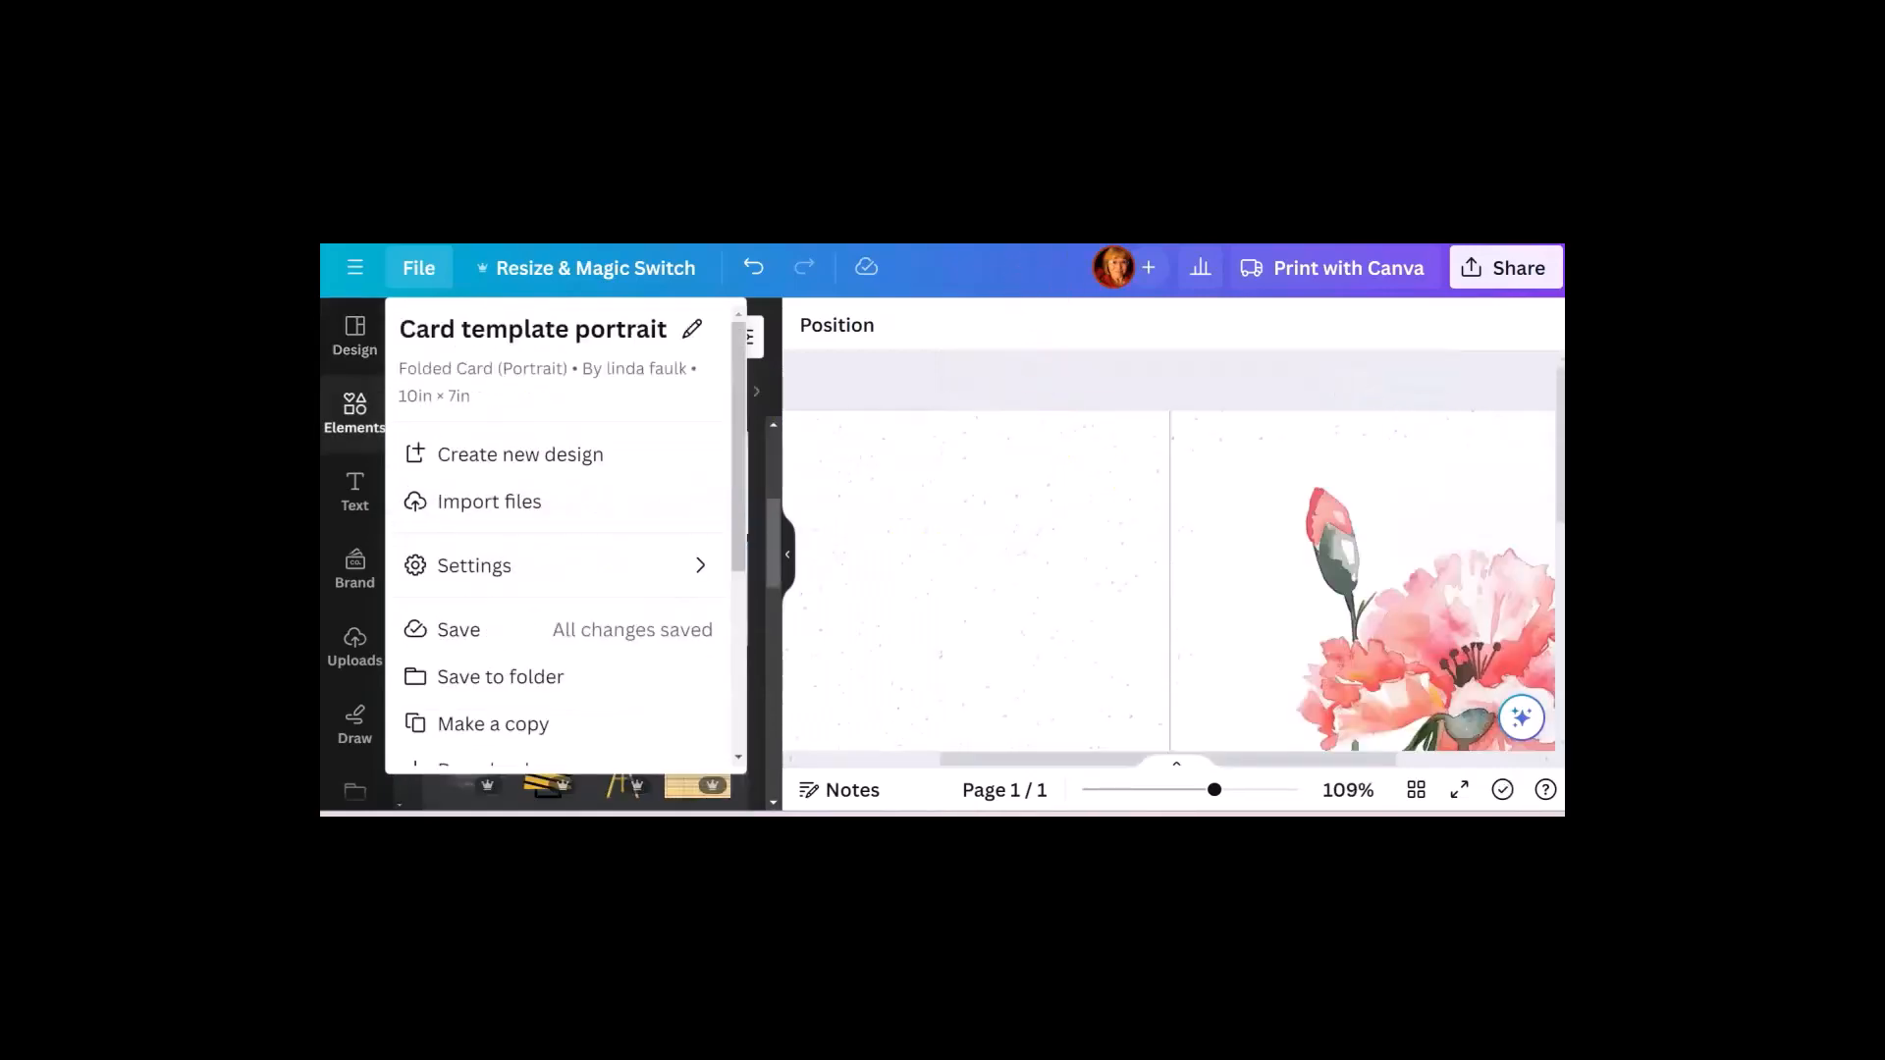
scroll(1241, 547, down, 2)
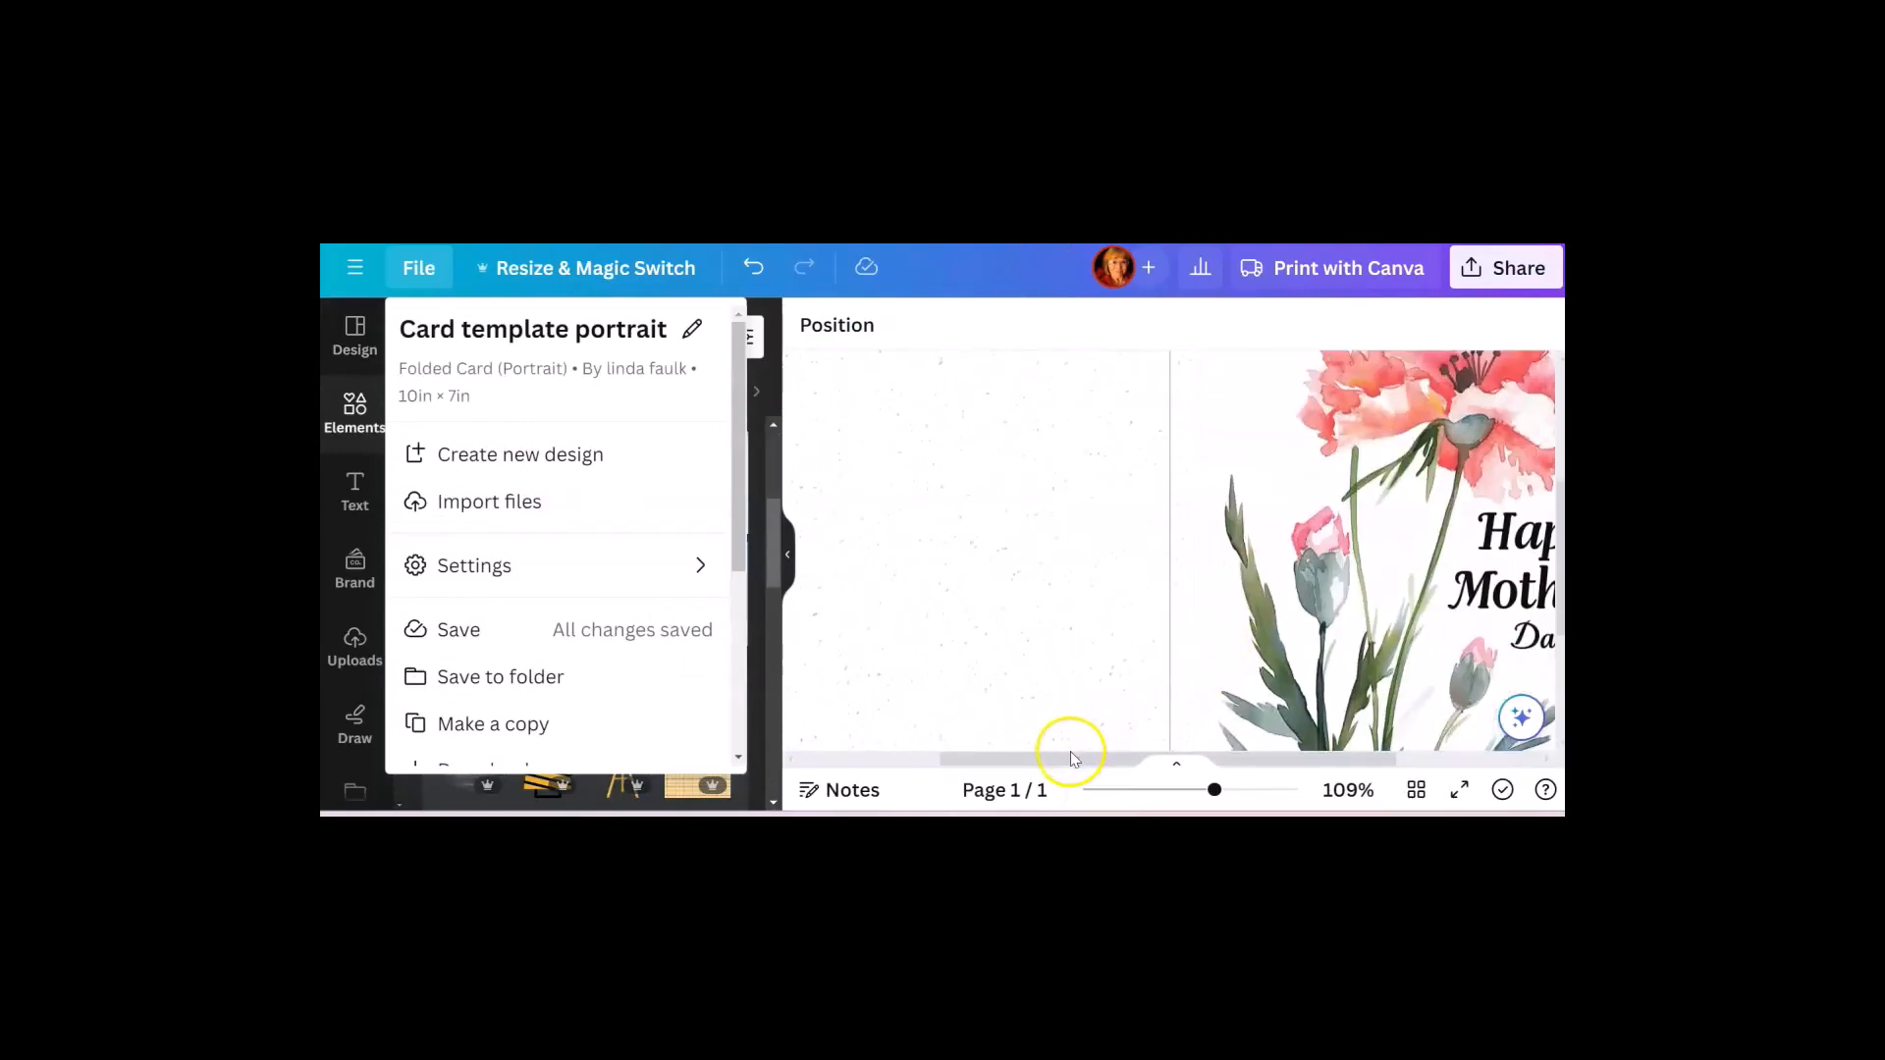
Switch to Discord and copy the upscaled chrysanthemum basket card image.
key(alt+Tab)
scroll(935, 609, down, 10)
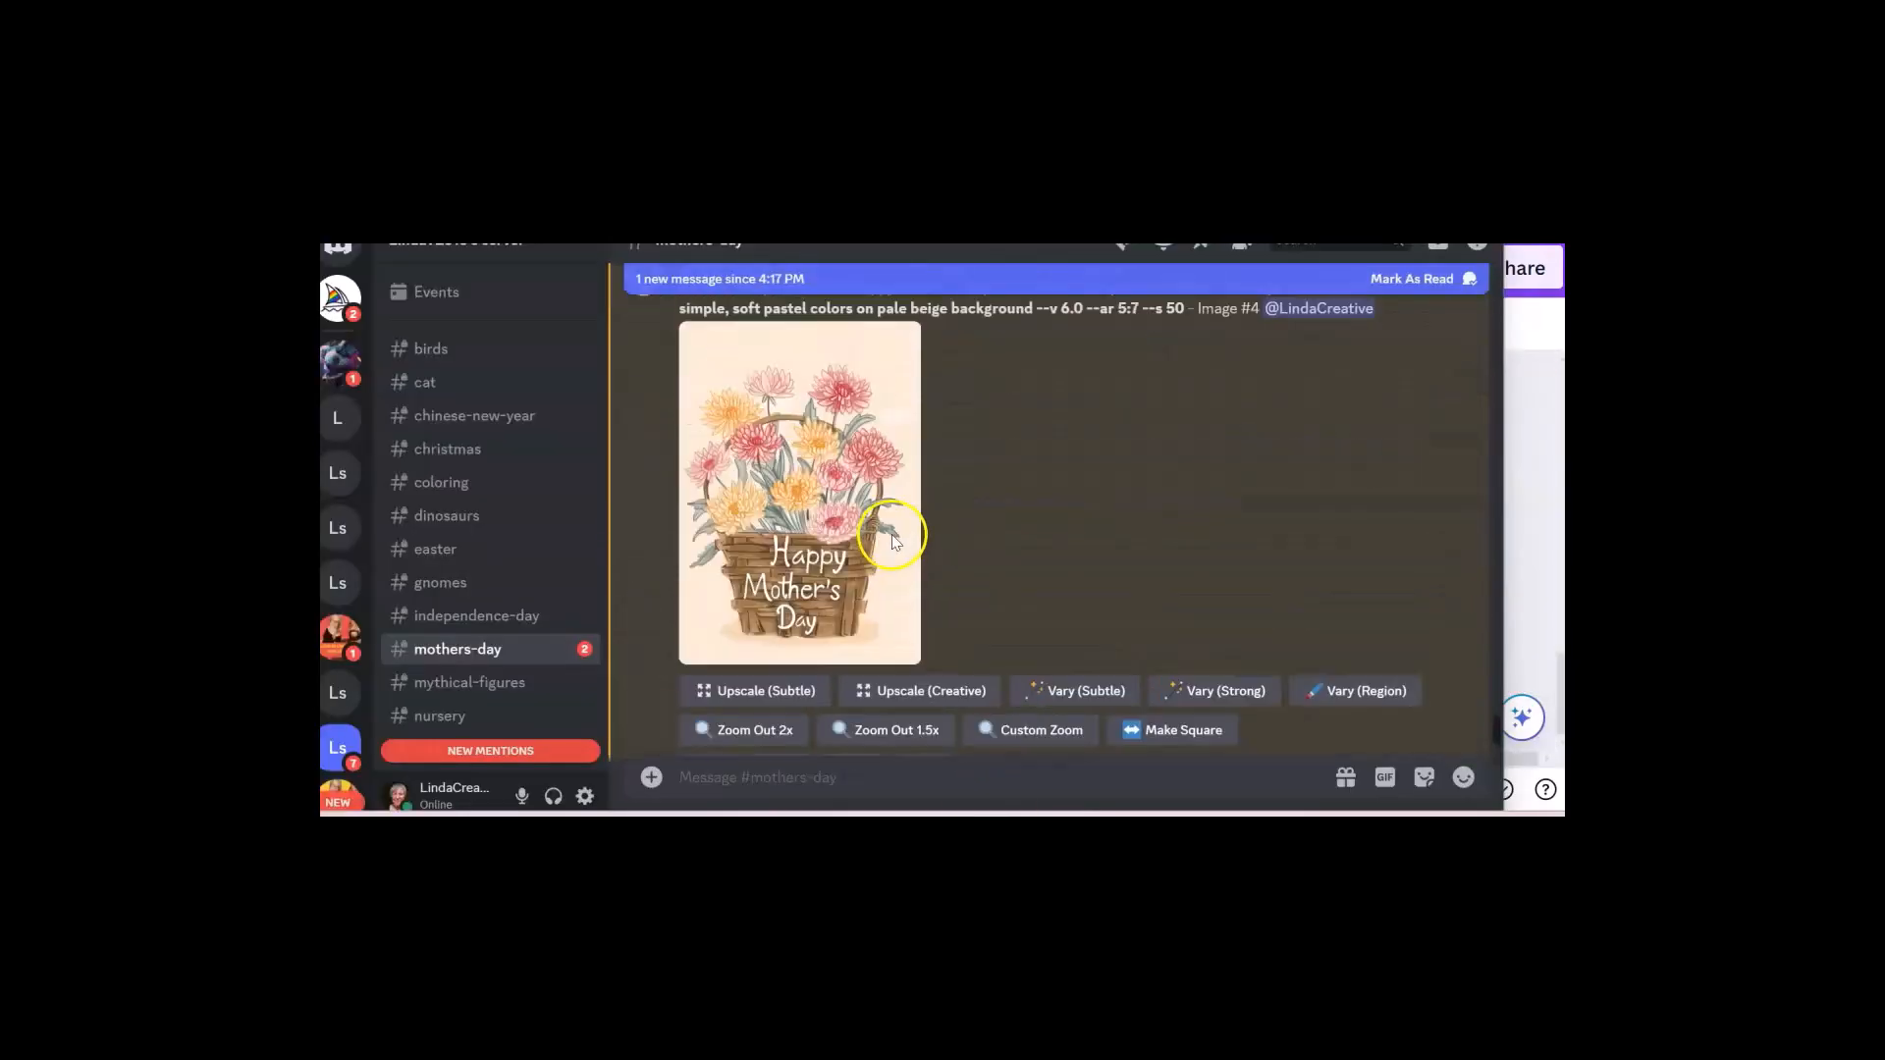
right_click(778, 515)
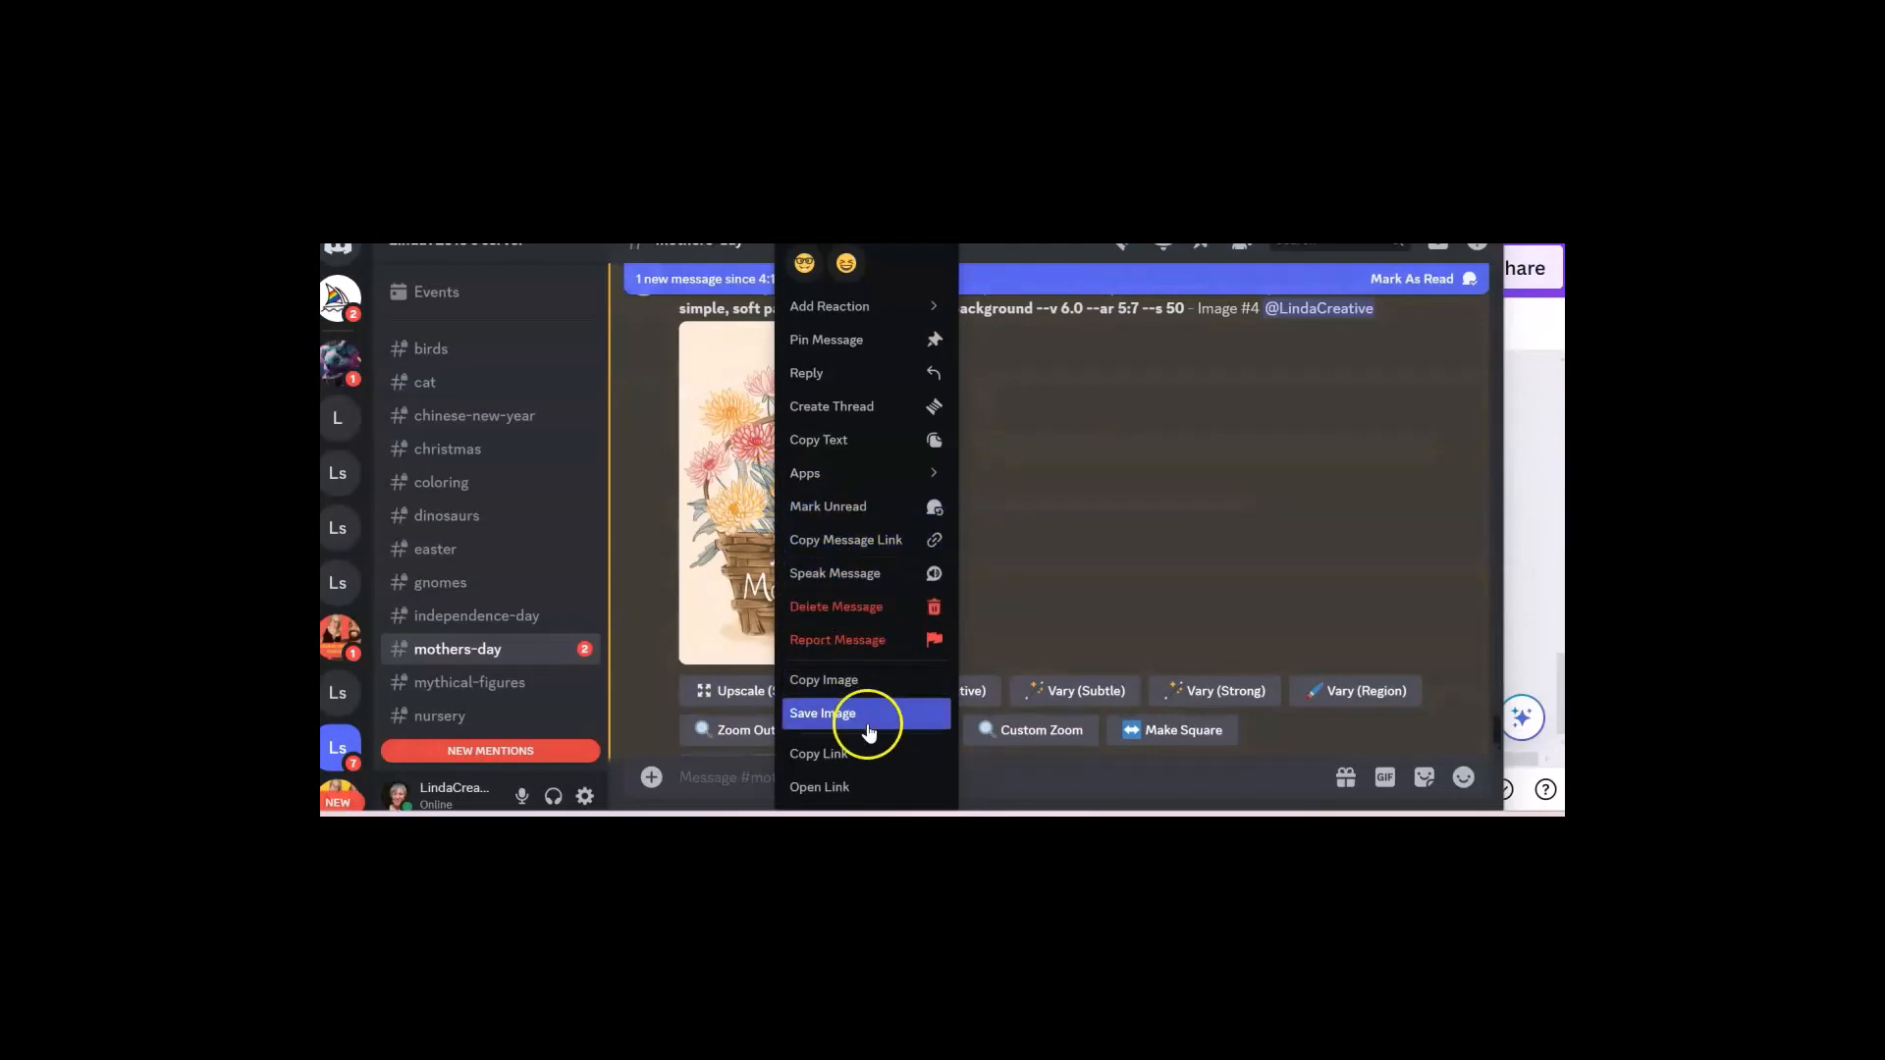
click(883, 679)
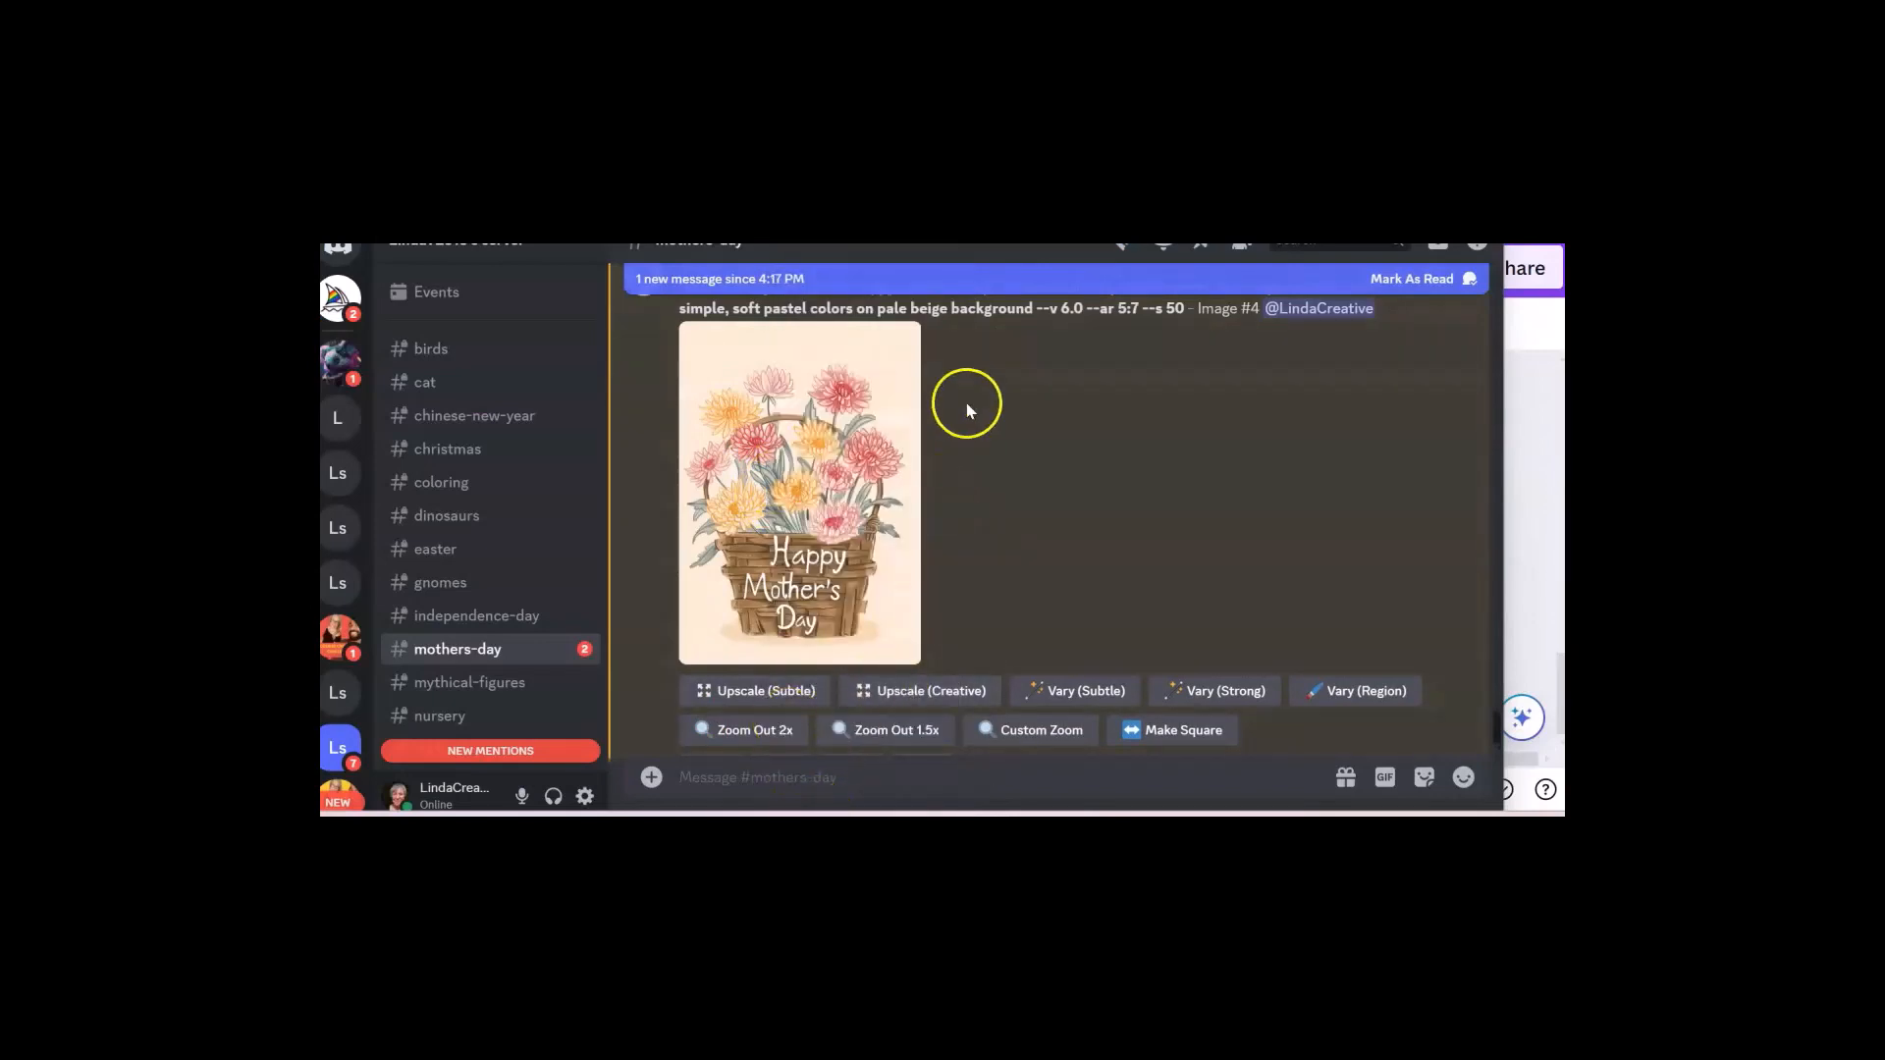
Switch to Canva and paste the chrysanthemum basket image onto the right half of page 2.
key(alt+Tab)
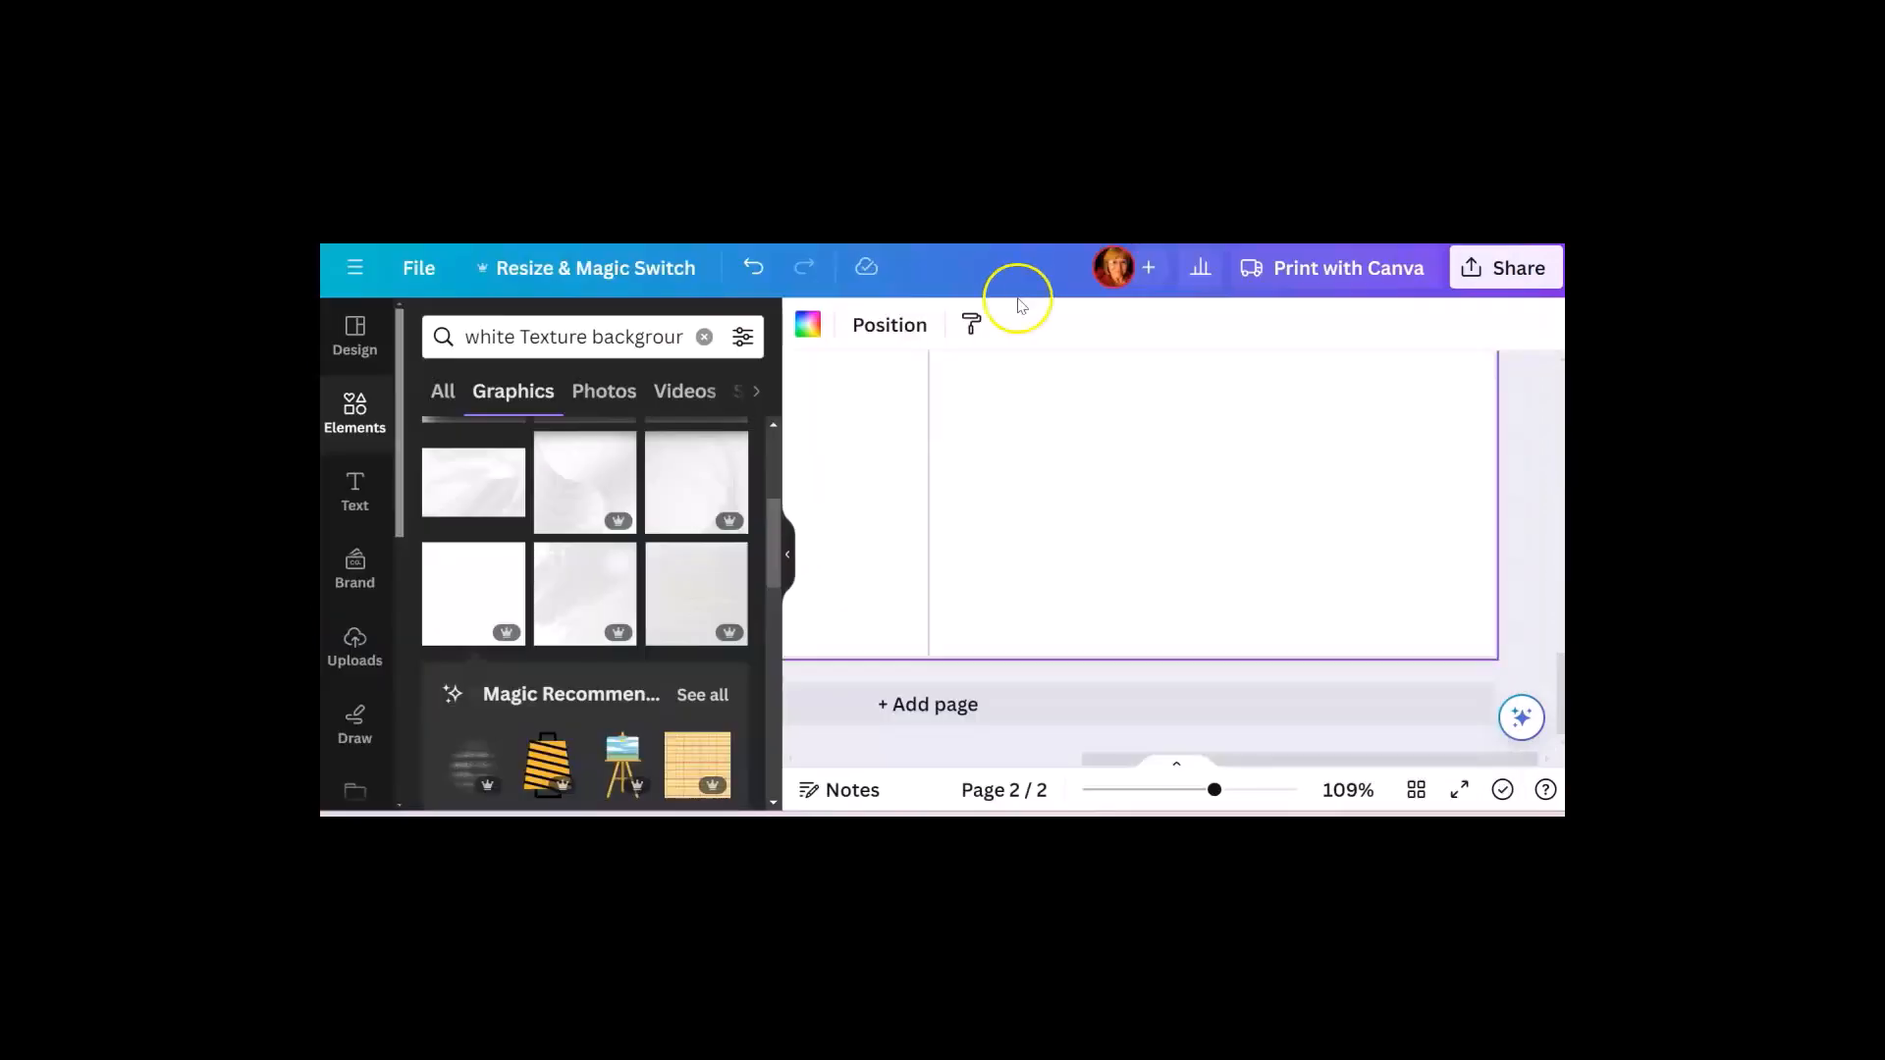
right_click(999, 416)
click(1094, 535)
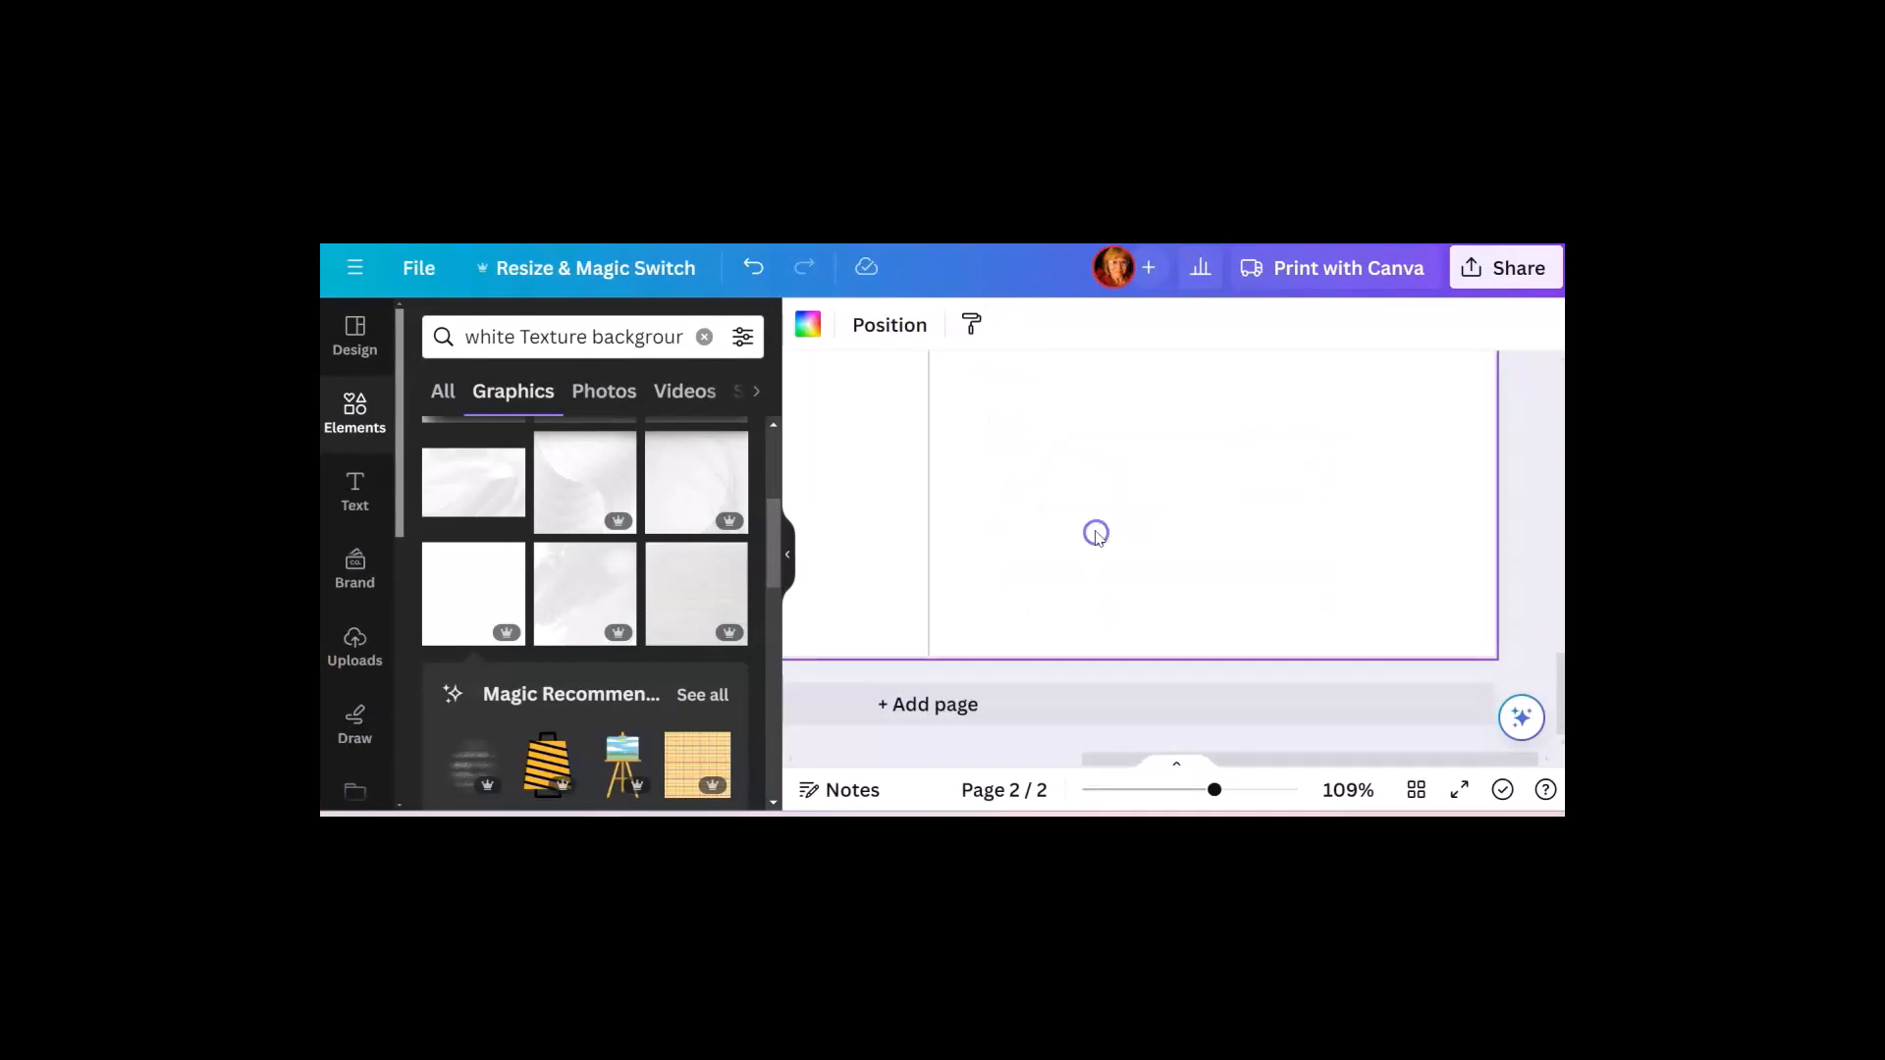
drag(1079, 413, 1195, 510)
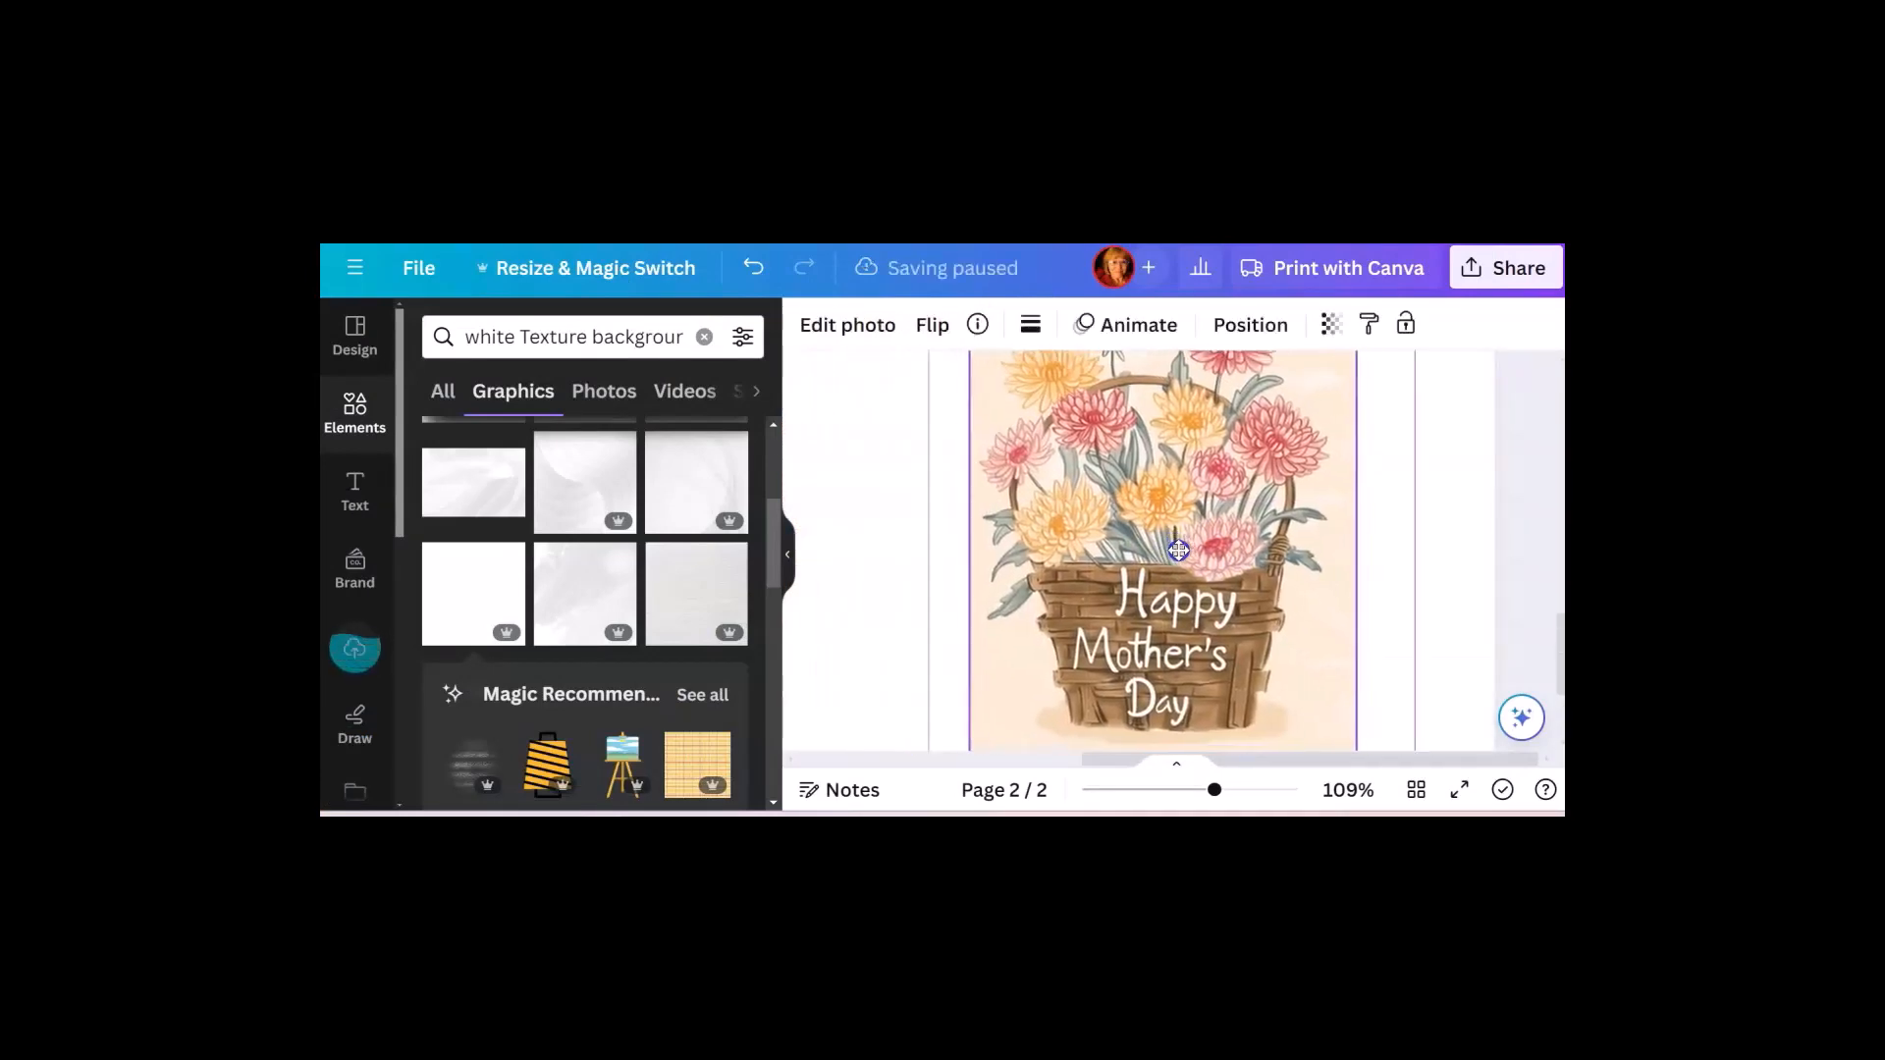
Enlarge the chrysanthemum basket image and position it to nearly fill the right half of page 2.
scroll(1241, 639, down, 3)
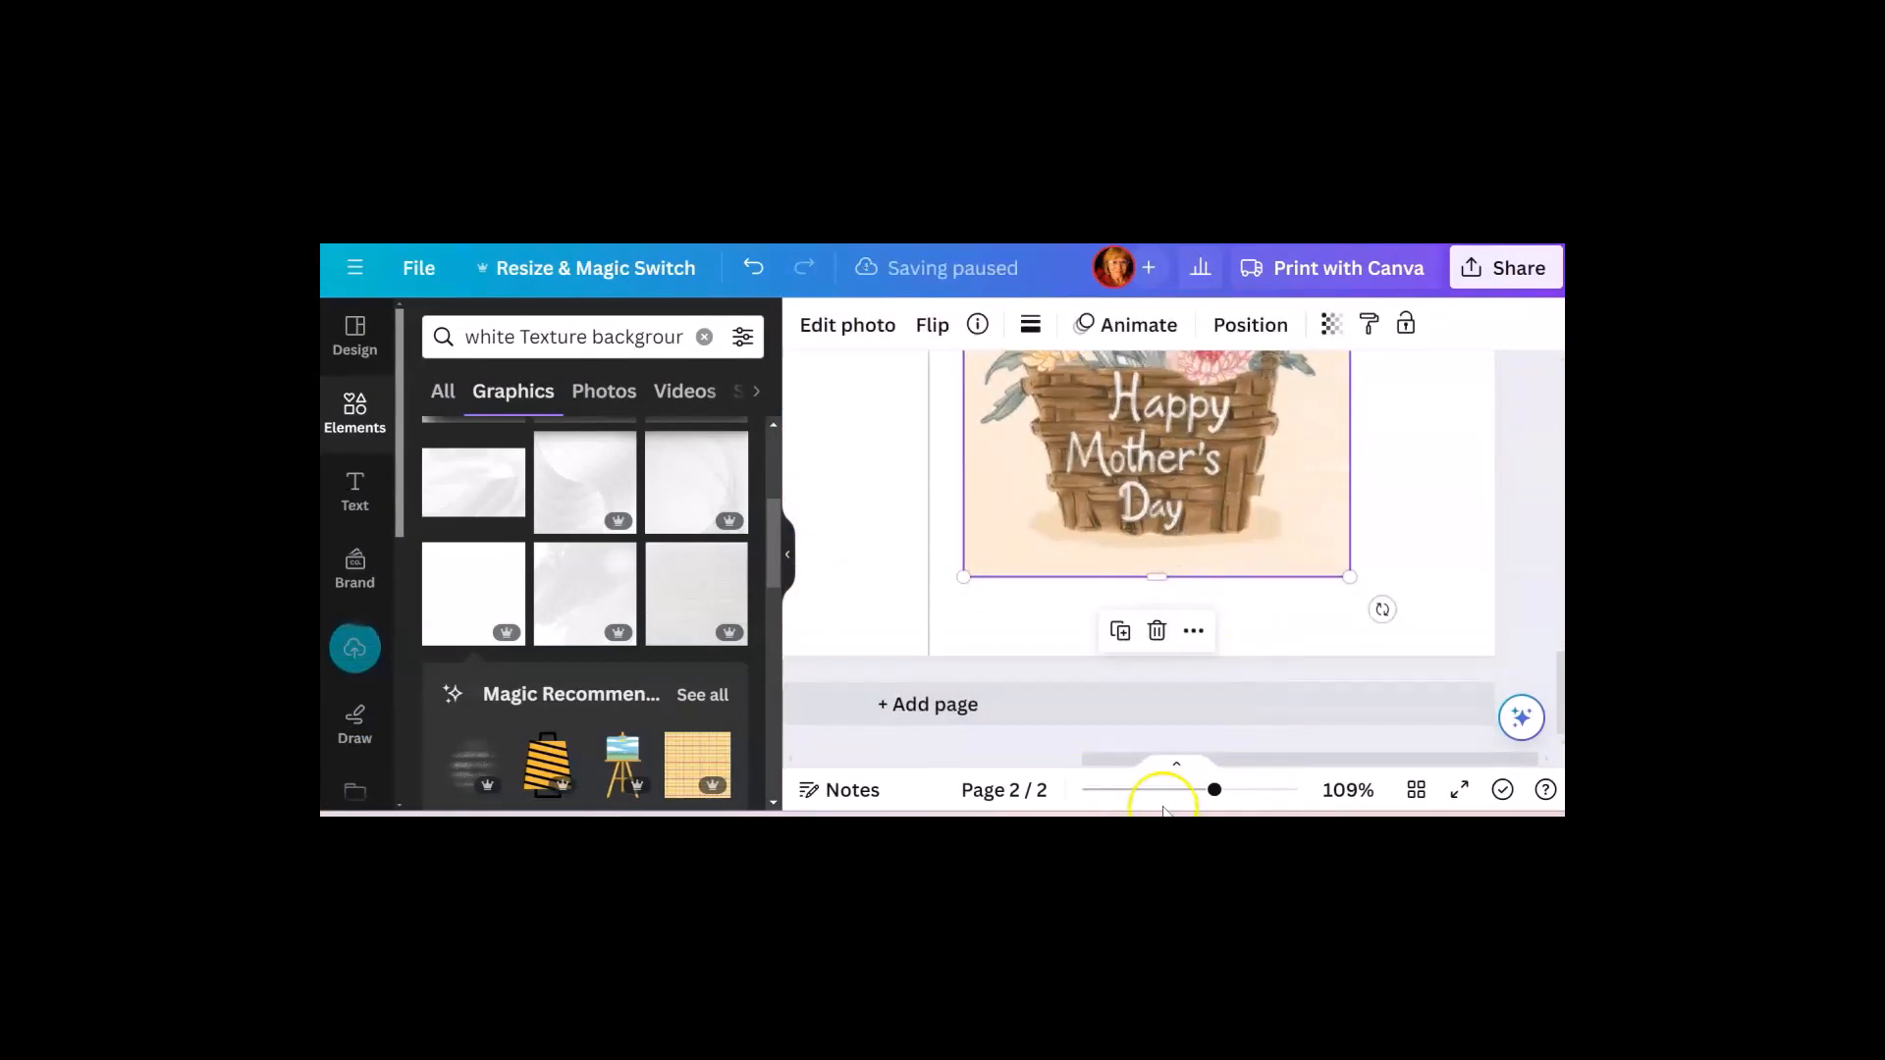
drag(1214, 790, 1167, 790)
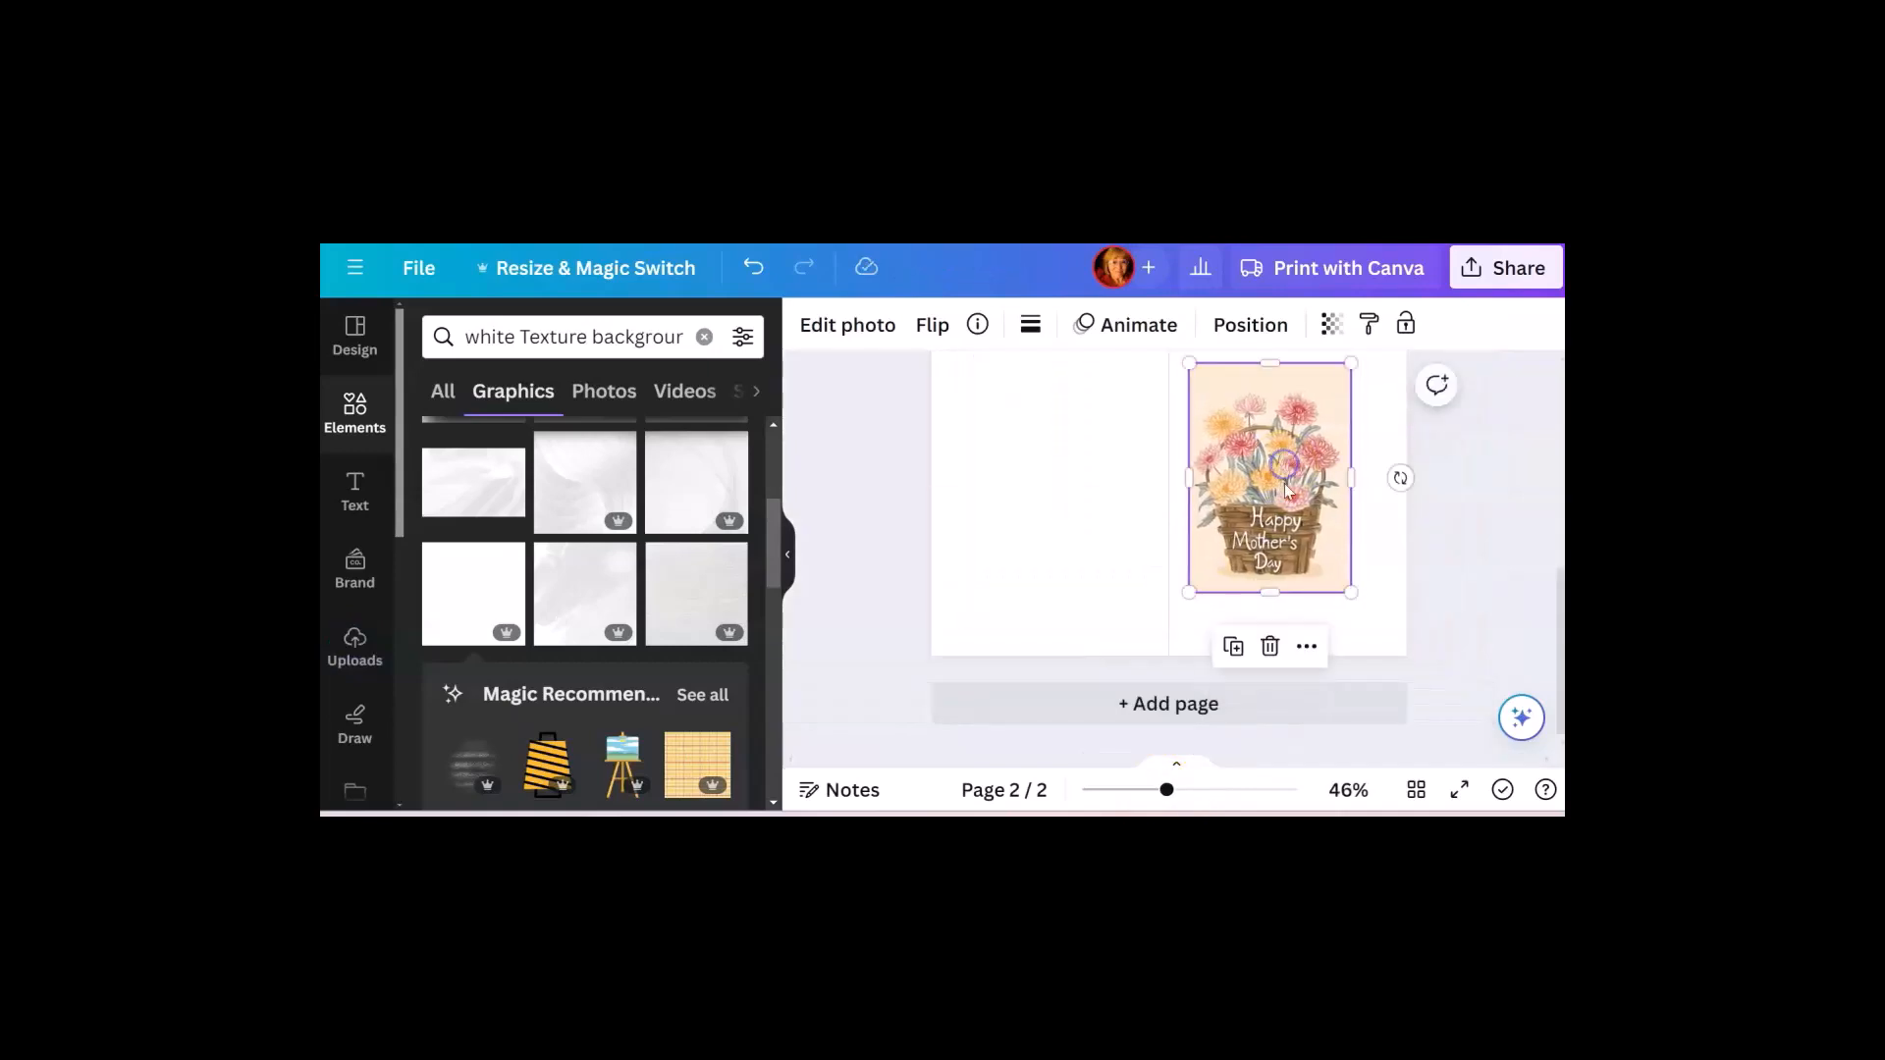
scroll(1266, 501, up, 2)
drag(1254, 532, 1243, 510)
scroll(1276, 549, down, 2)
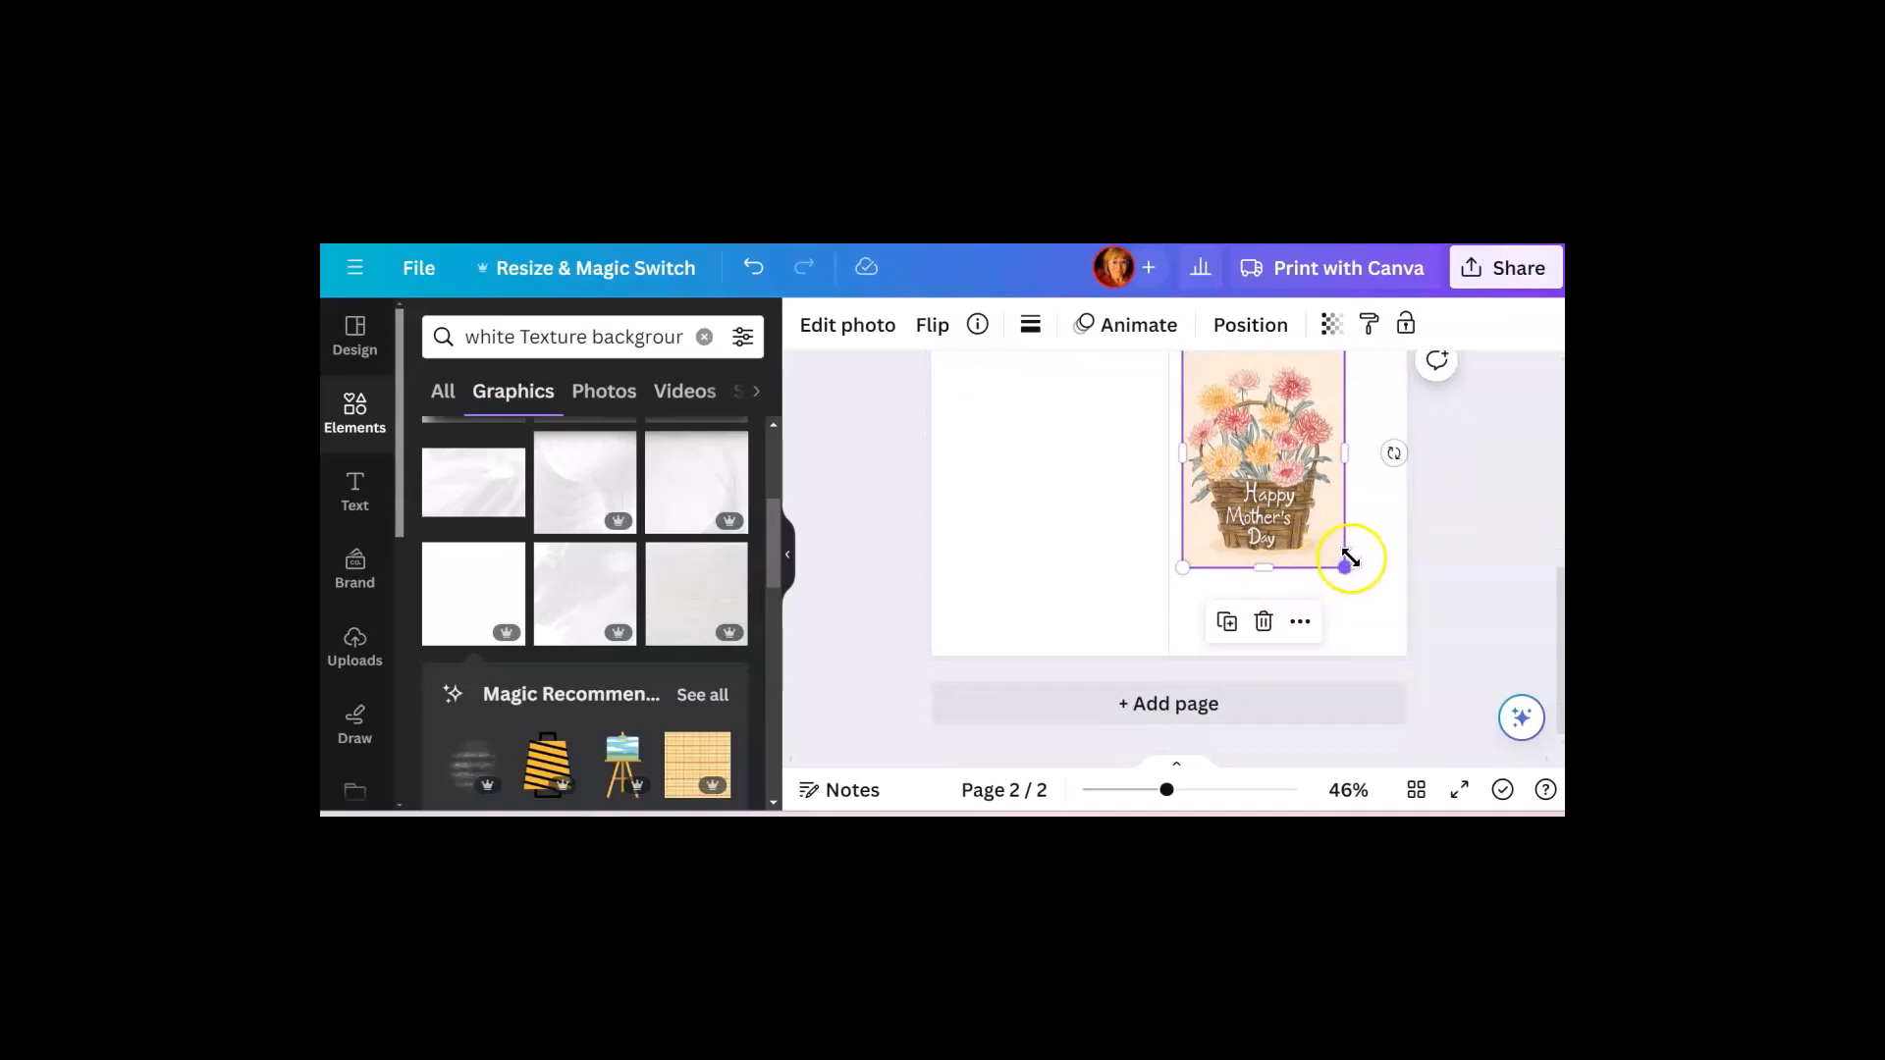
drag(1344, 569, 1360, 672)
drag(1338, 565, 1329, 567)
Set the page 2 background to the beige #FAEAD5 sampled from the chrysanthemum basket image.
click(1128, 576)
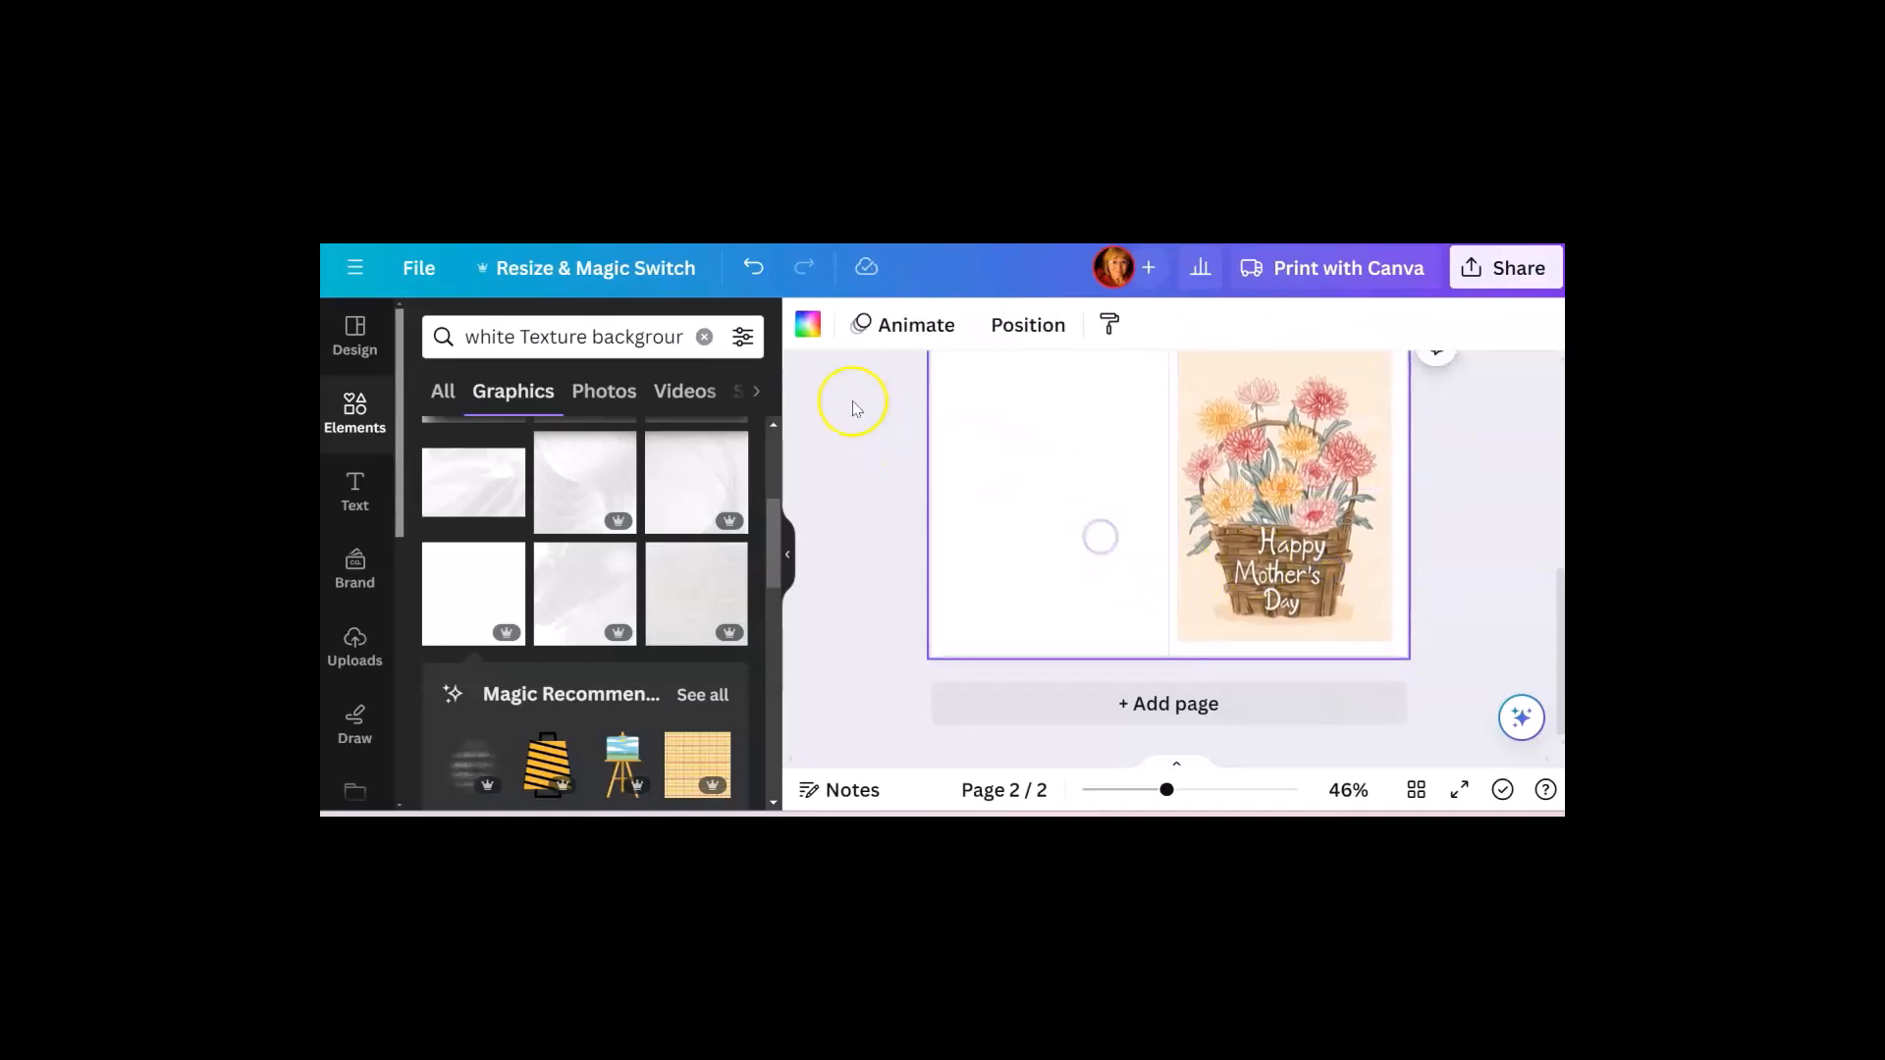
click(807, 325)
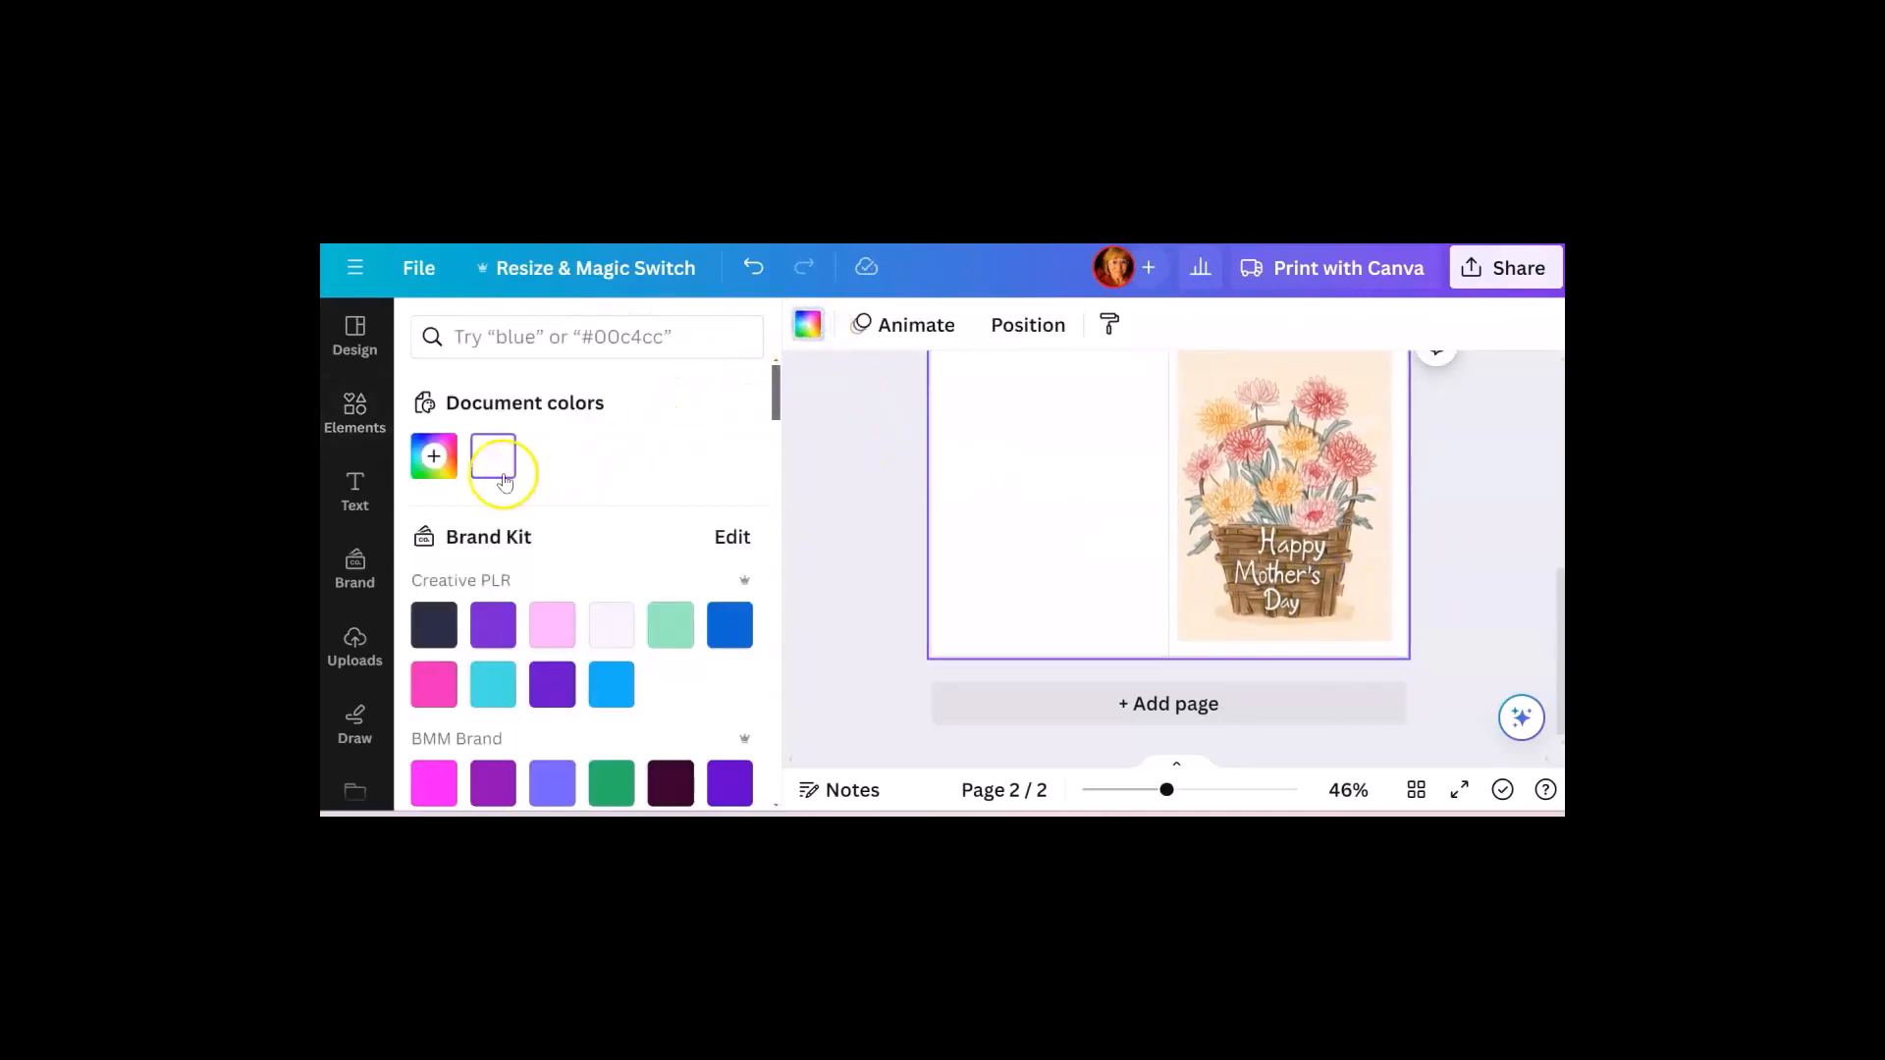
click(433, 455)
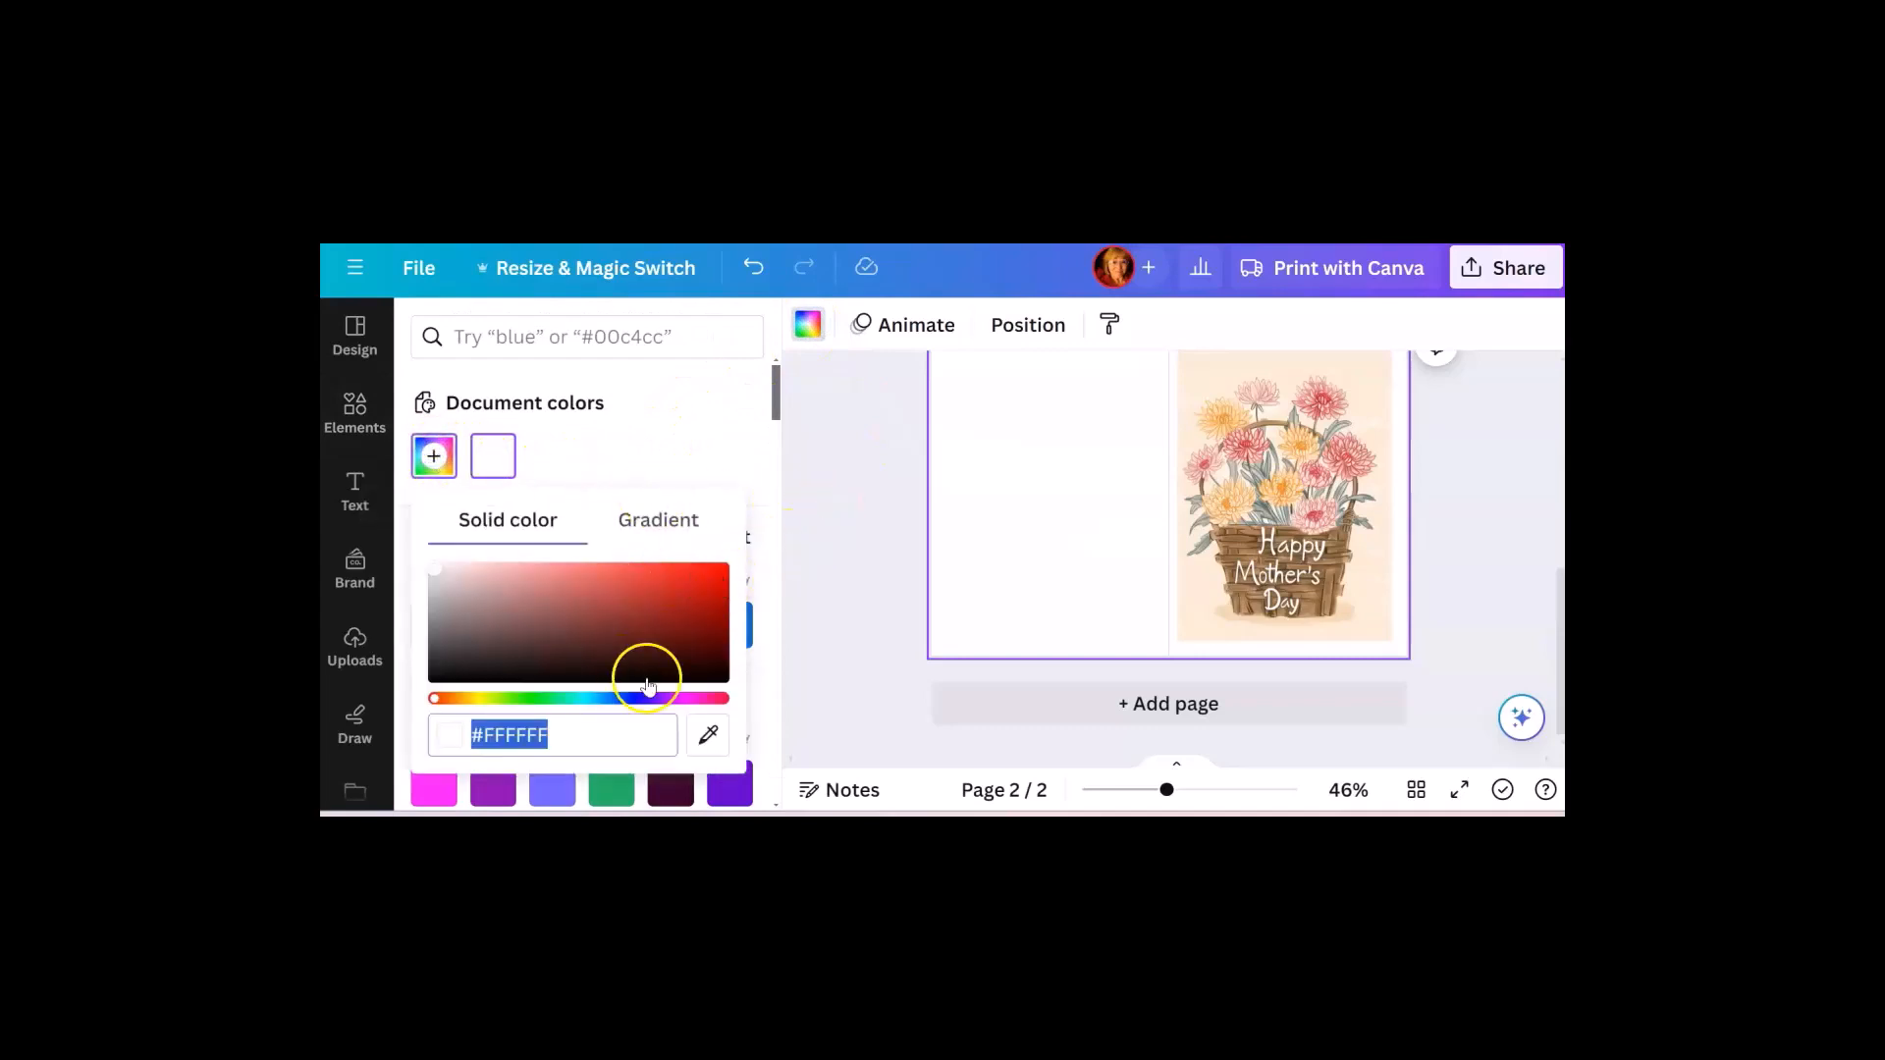
click(708, 735)
click(1263, 392)
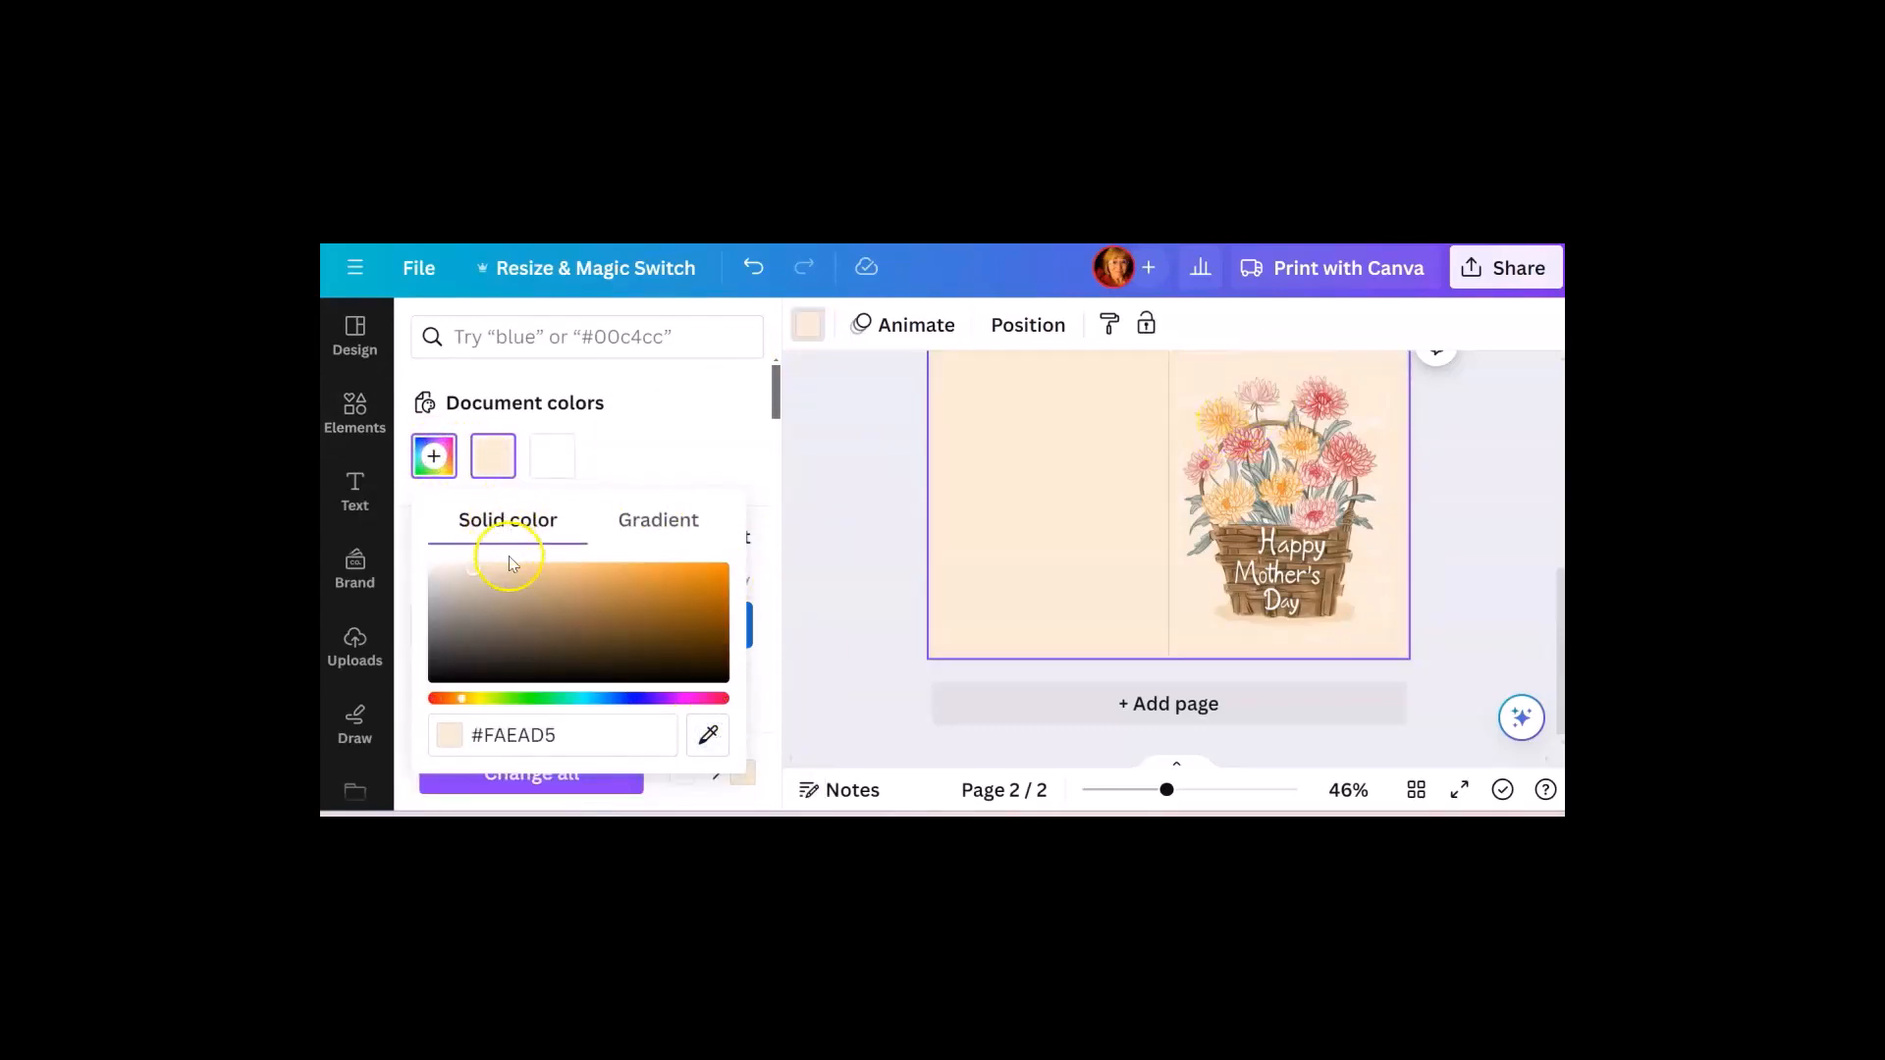
Change the page 2 background to the pale grey #F2F2F2 and check the finished layout.
drag(473, 568, 435, 568)
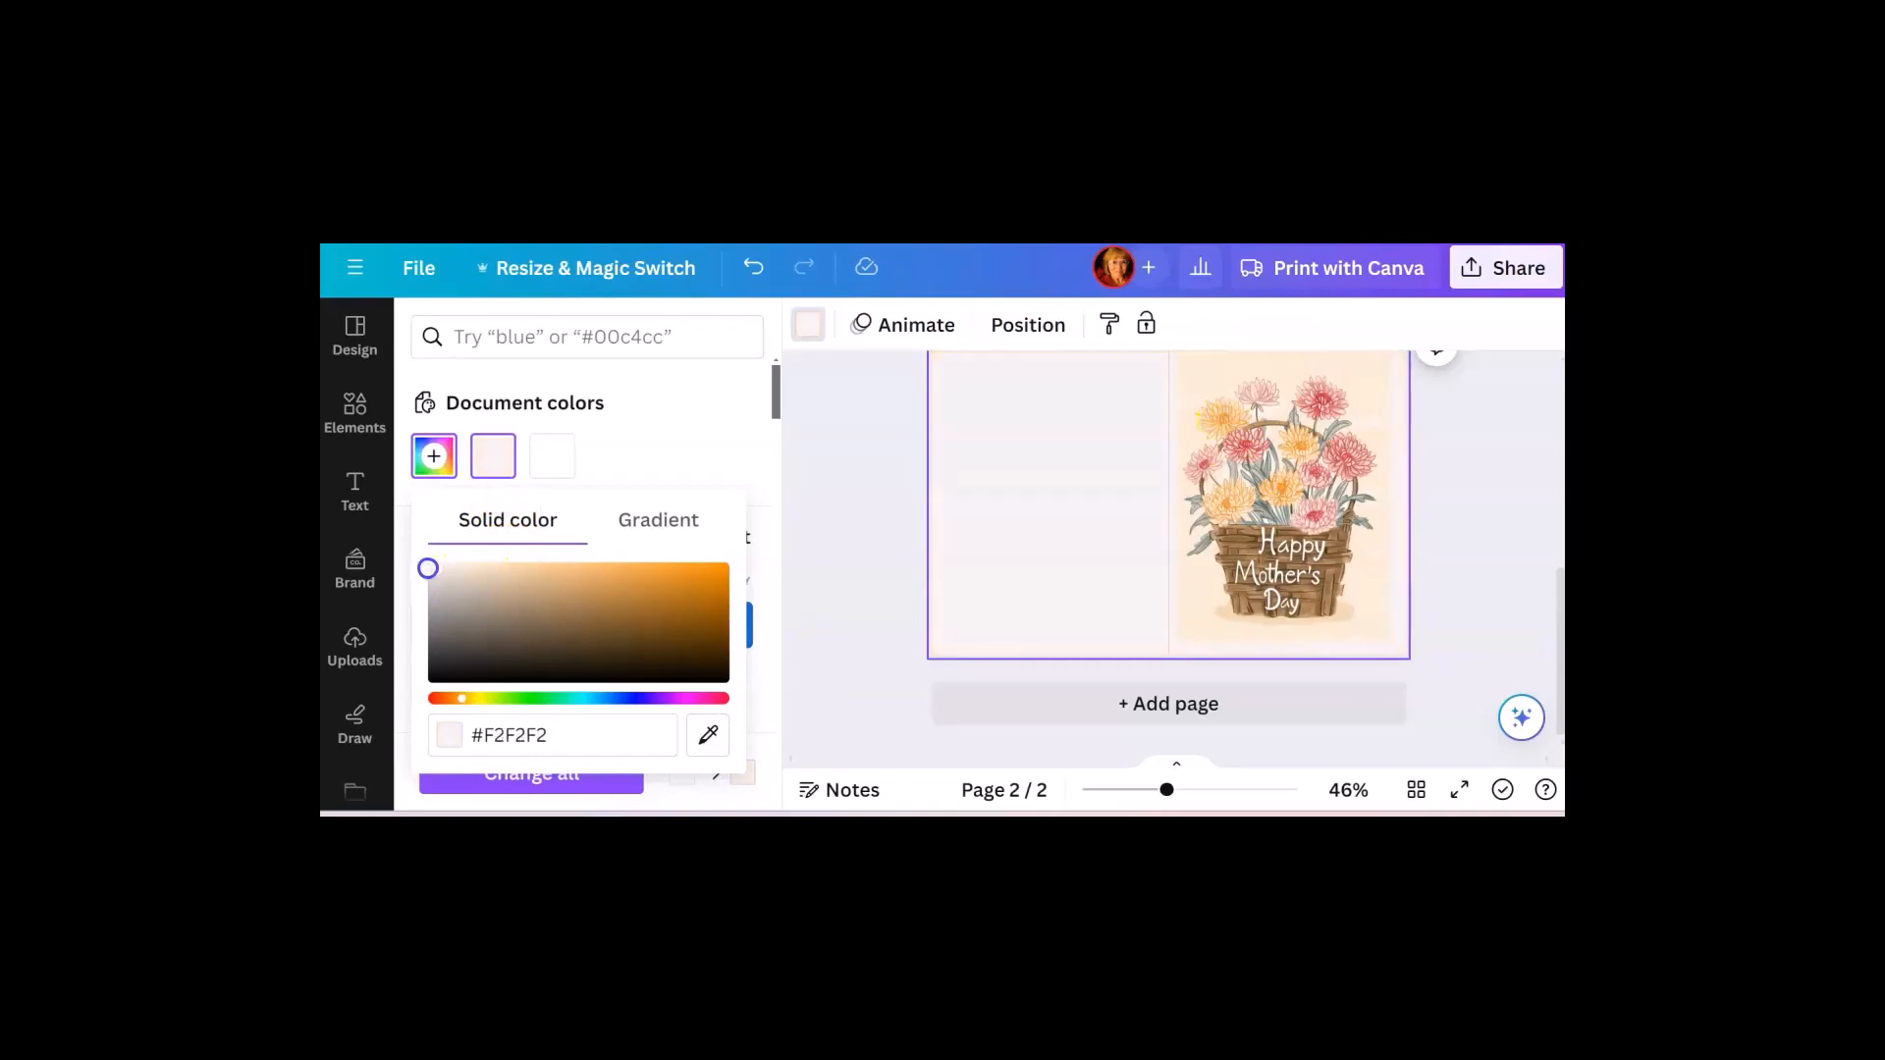
click(854, 479)
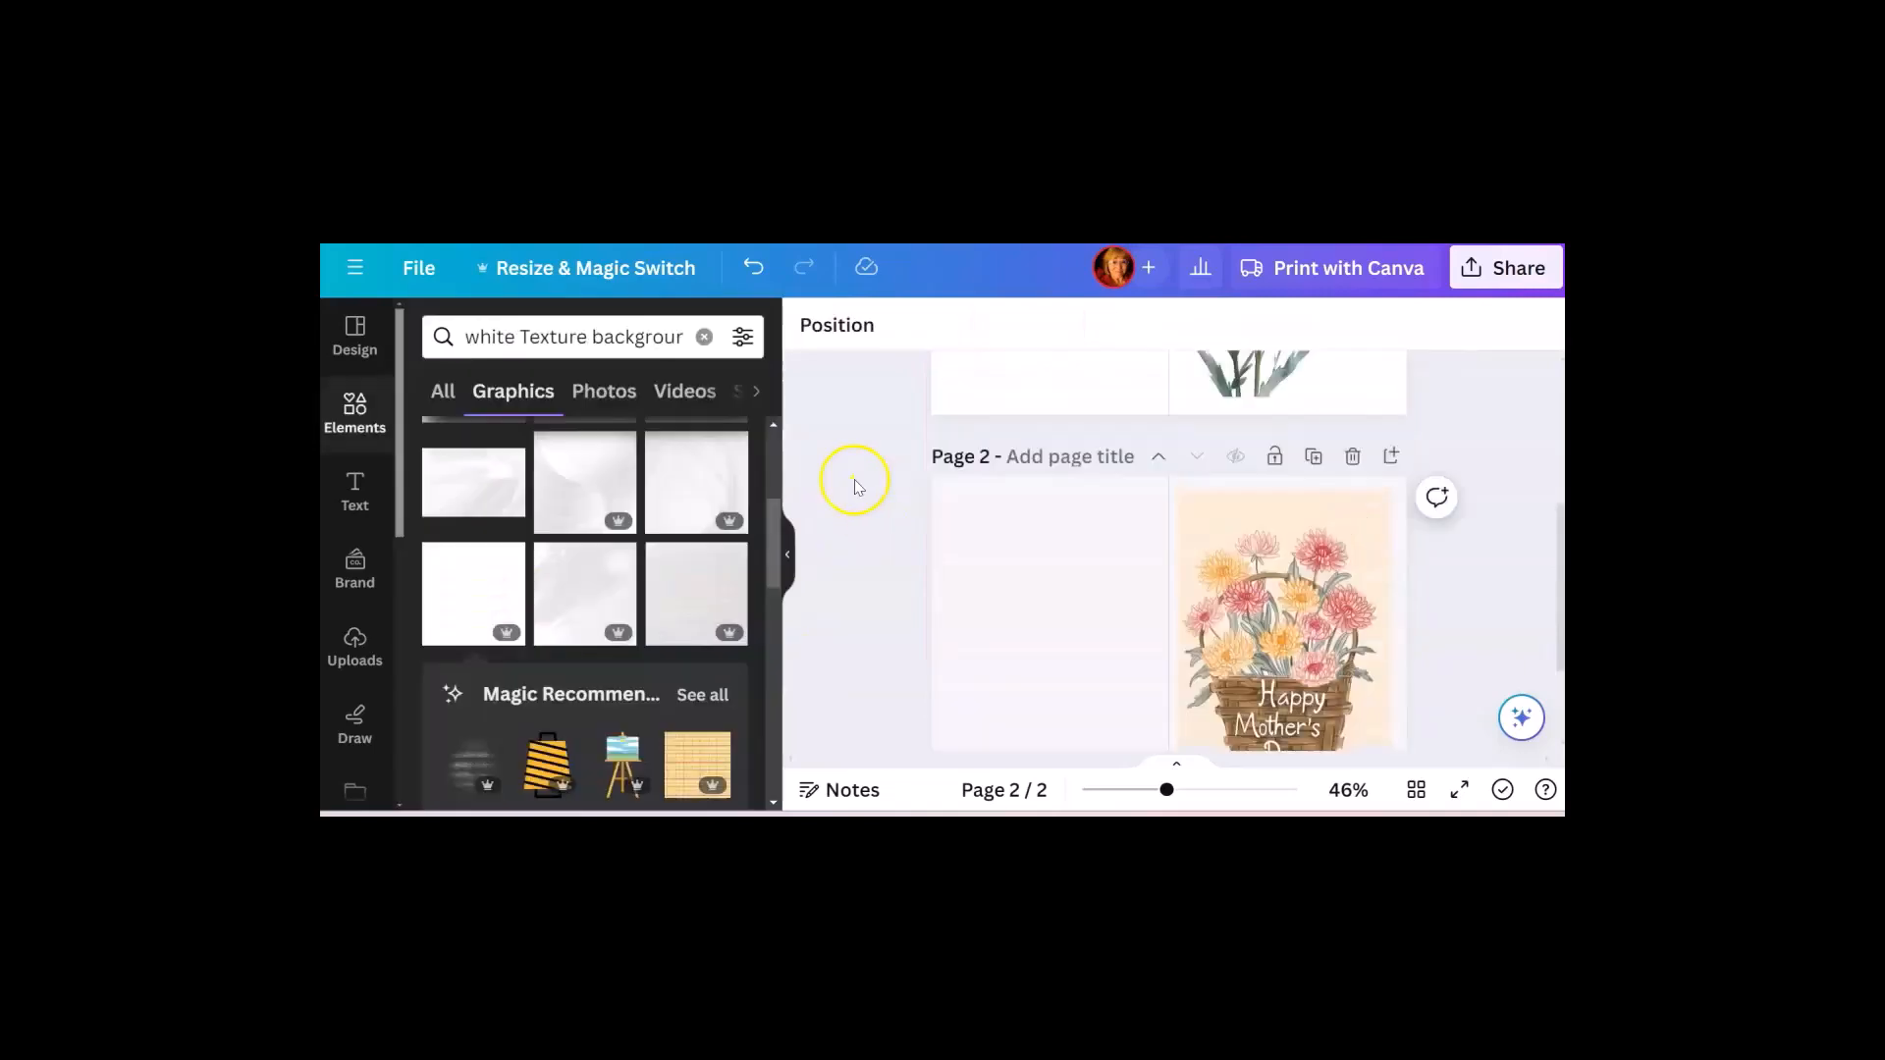
scroll(845, 501, up, 1)
scroll(844, 510, down, 2)
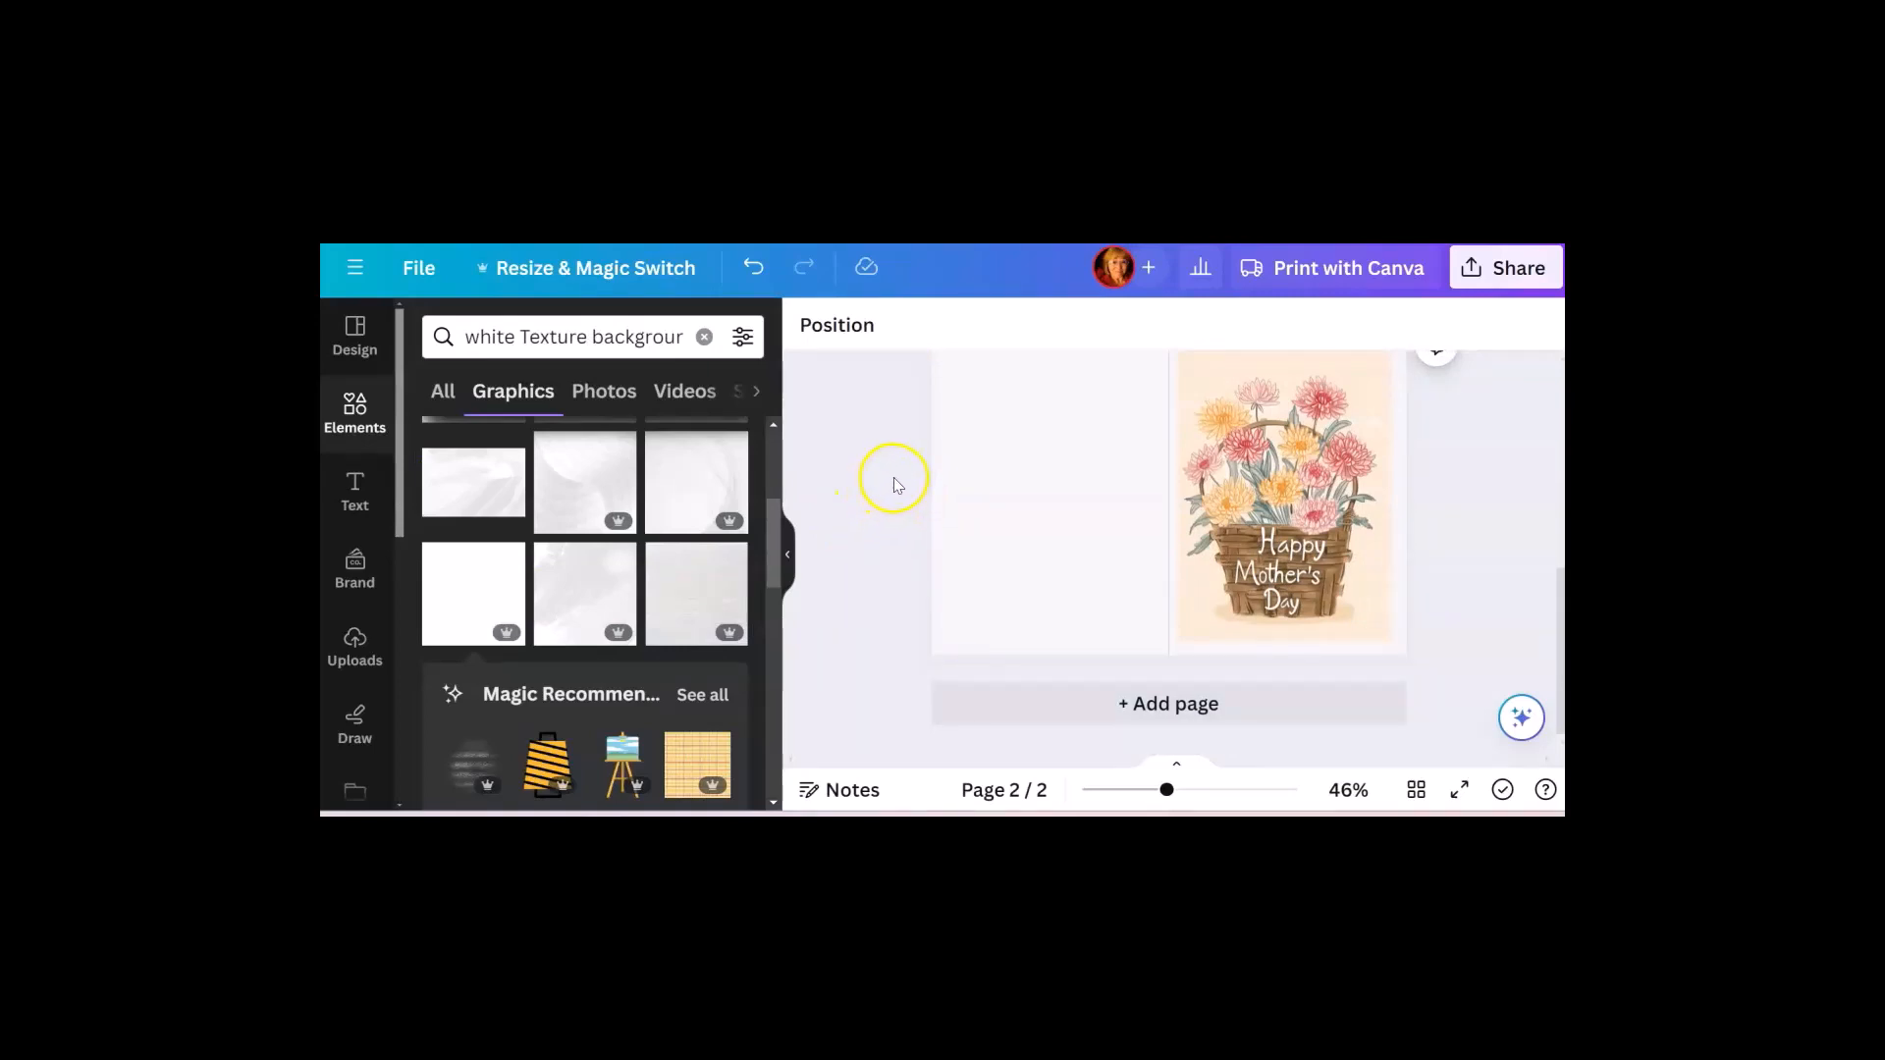
scroll(925, 440, up, 1)
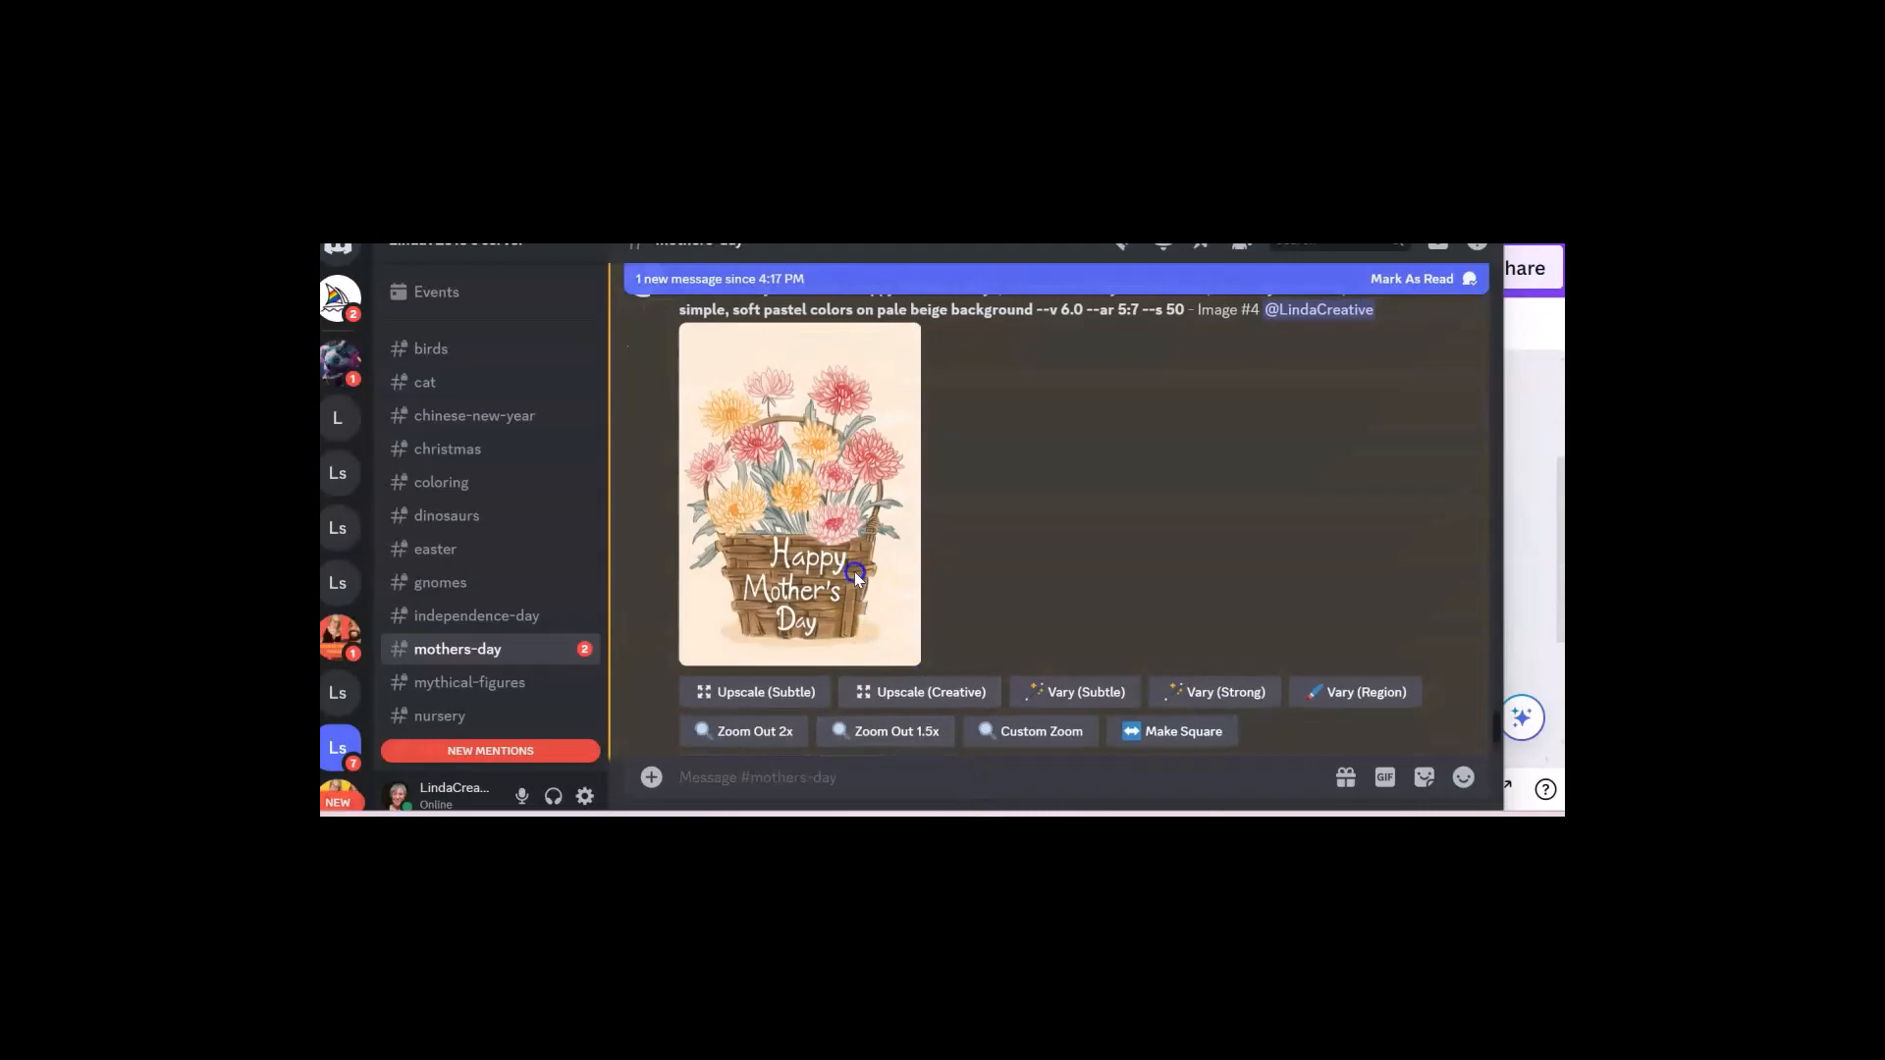
Find the "Happy Mother's Day" pink carnation watercolor result in the Discord channel and copy its full prompt text.
scroll(864, 491, down, 5)
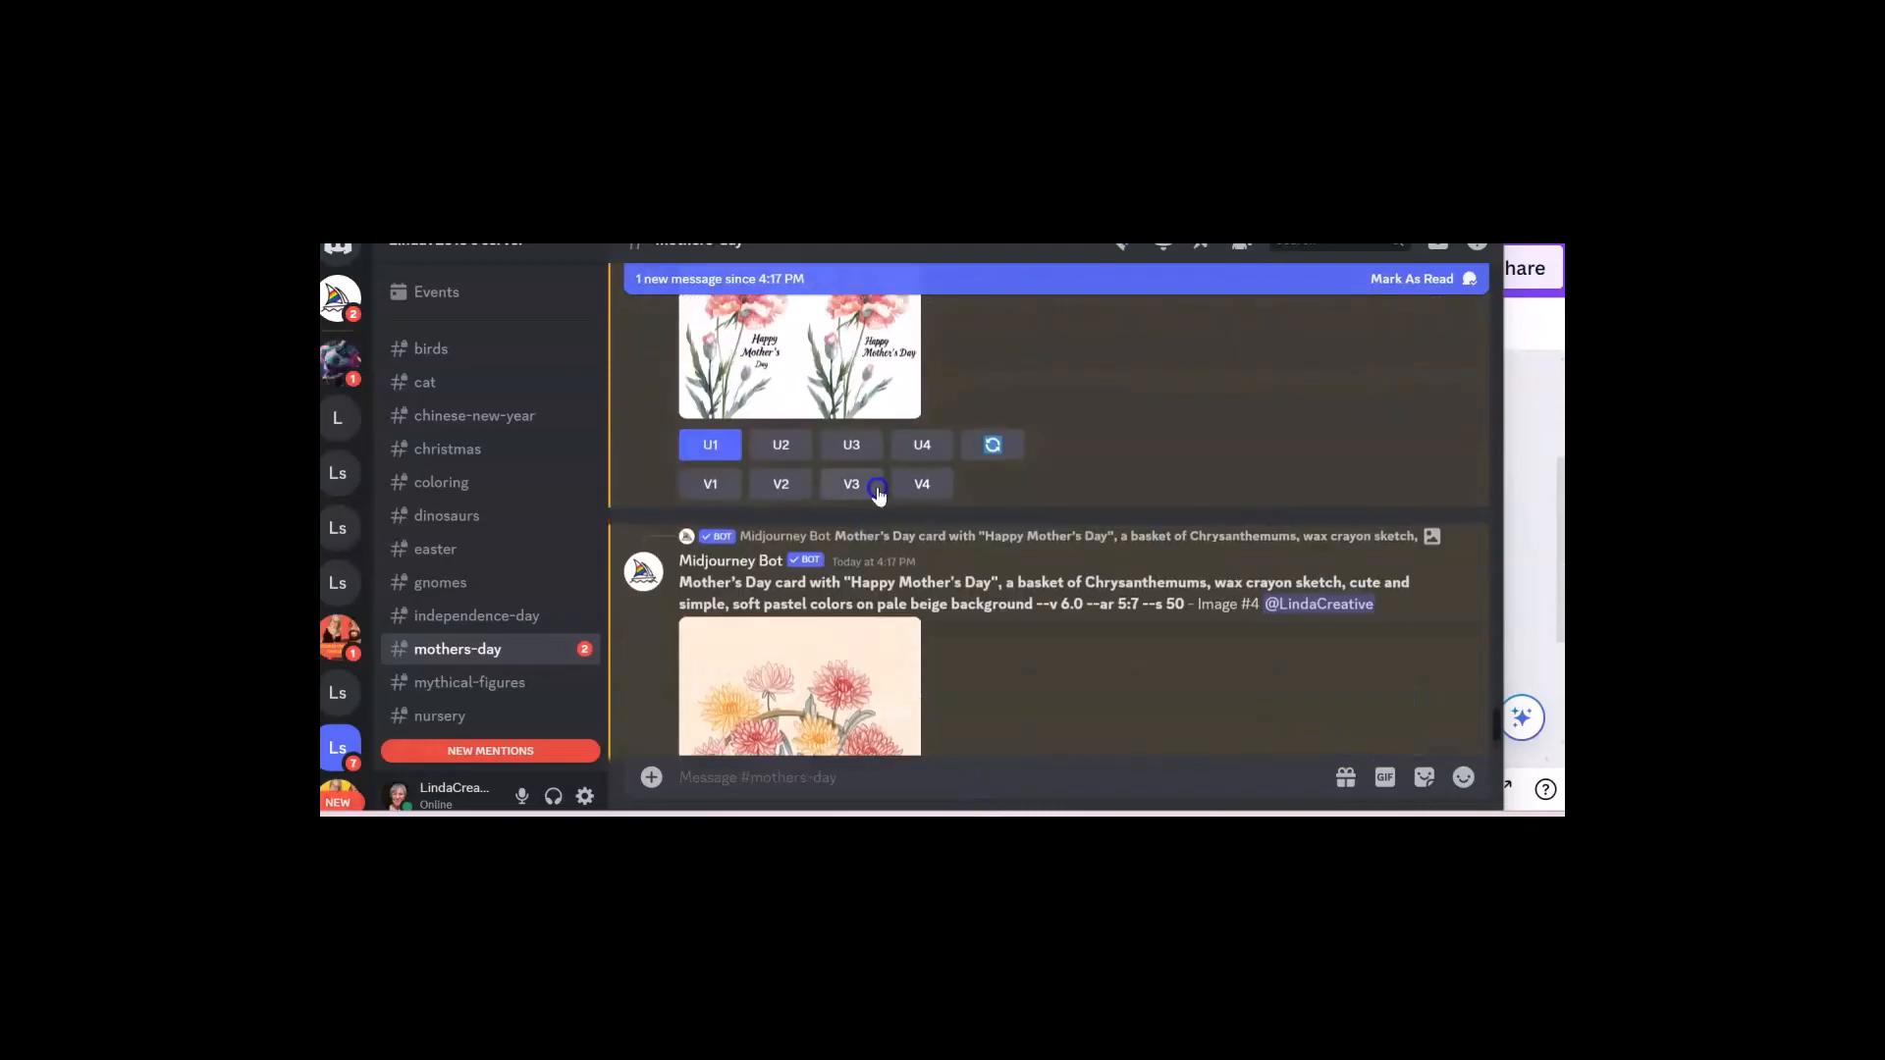
click(884, 475)
scroll(894, 457, down, 10)
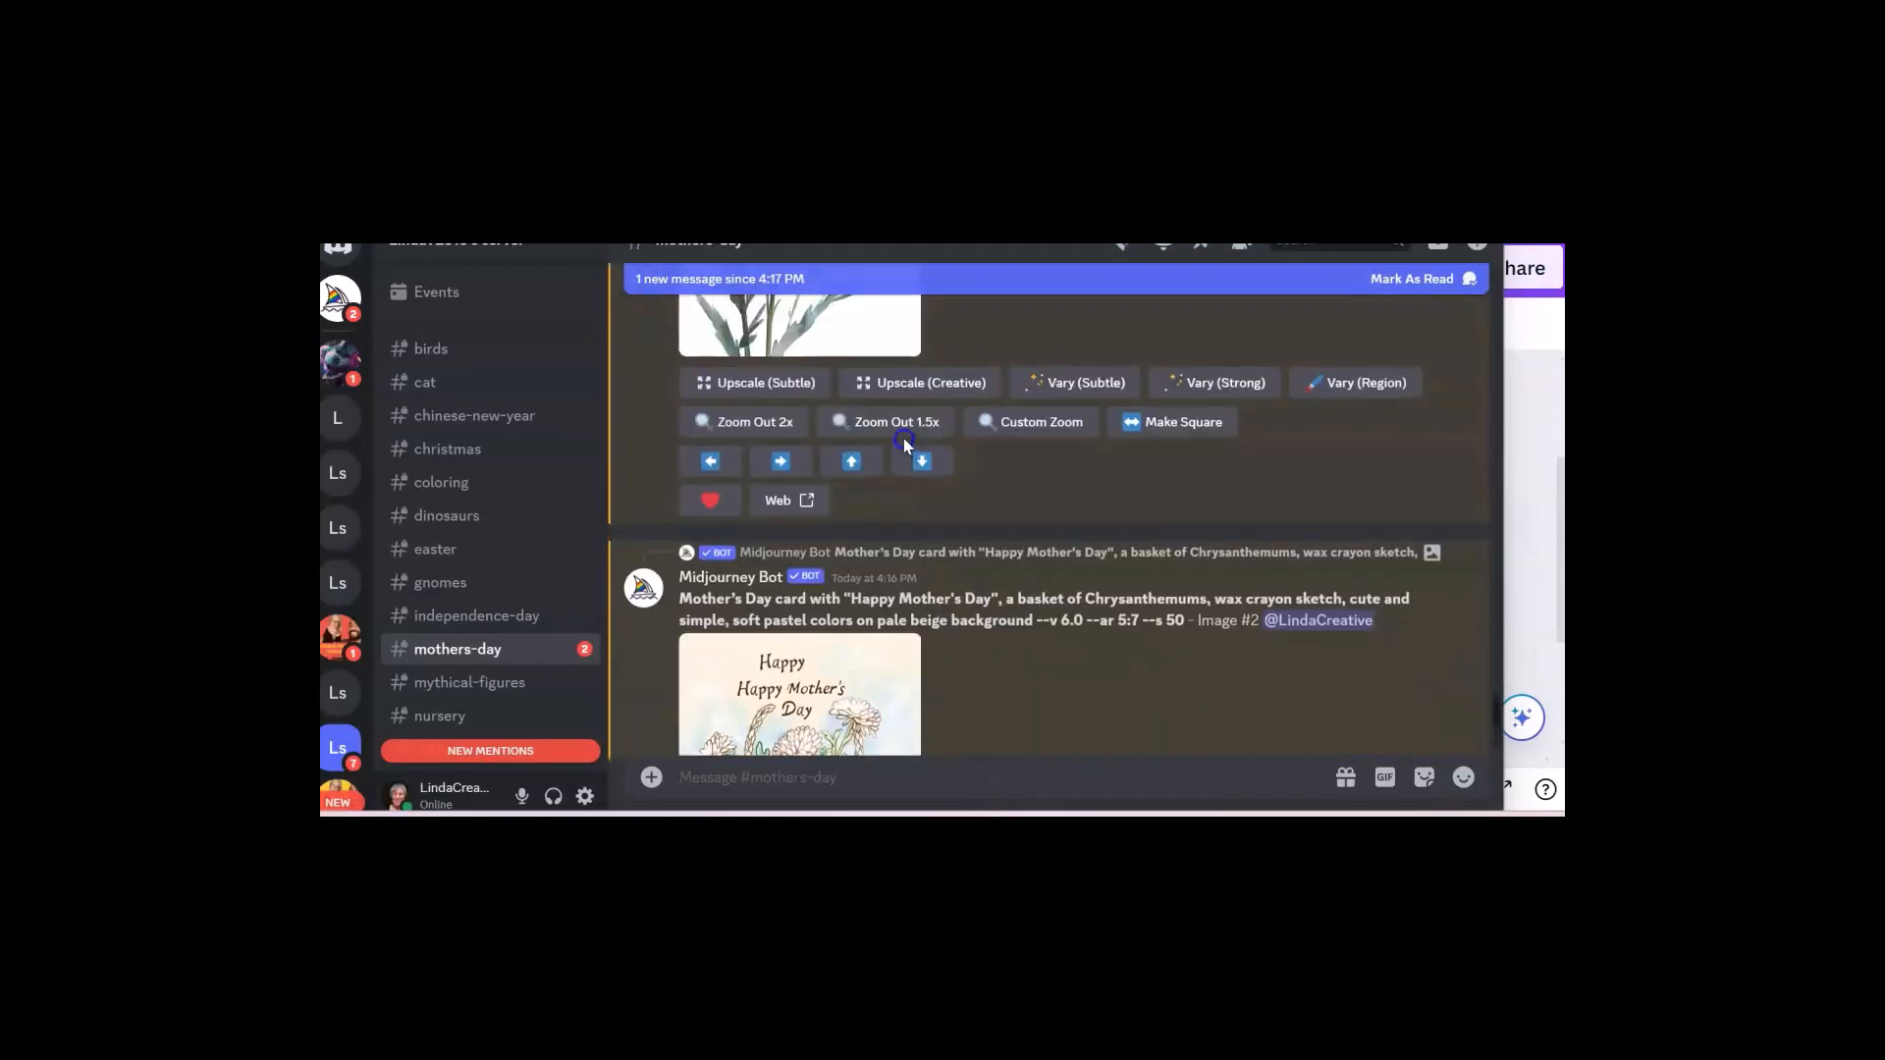
scroll(905, 432, up, 10)
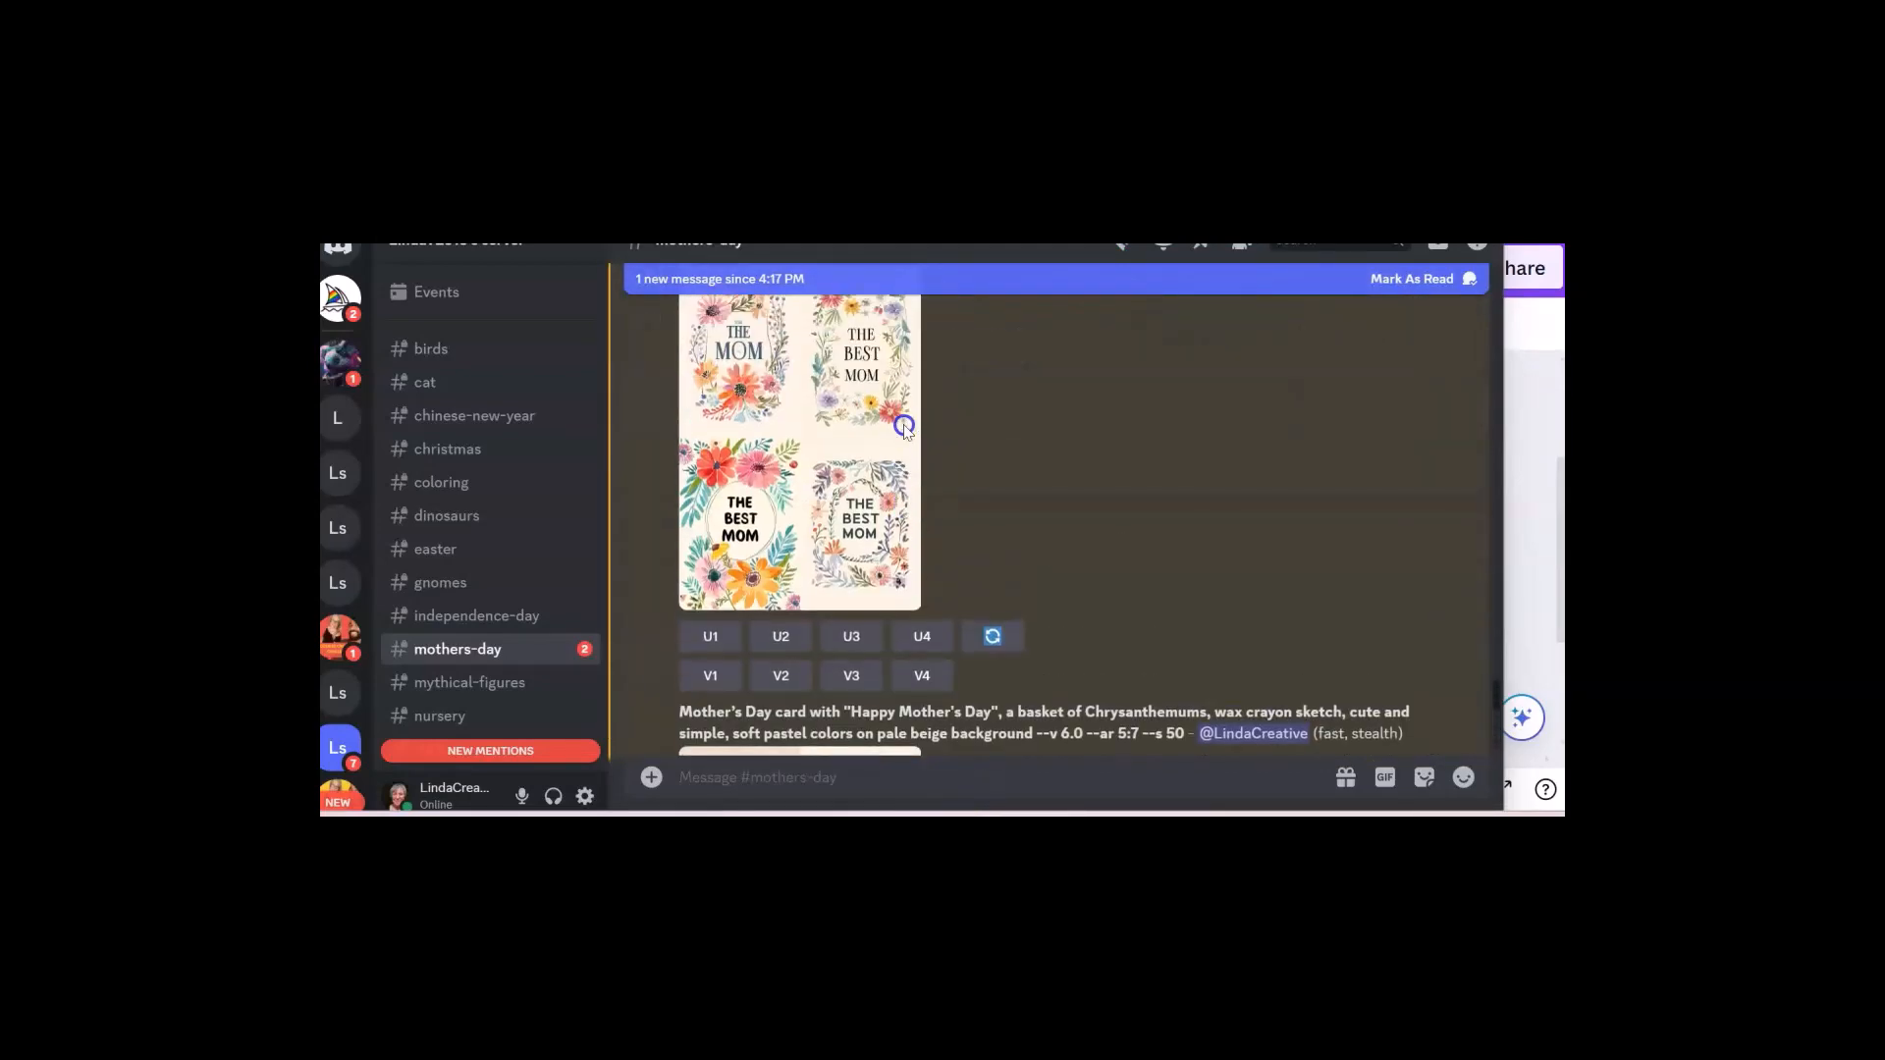
scroll(901, 429, down, 2)
scroll(901, 430, up, 3)
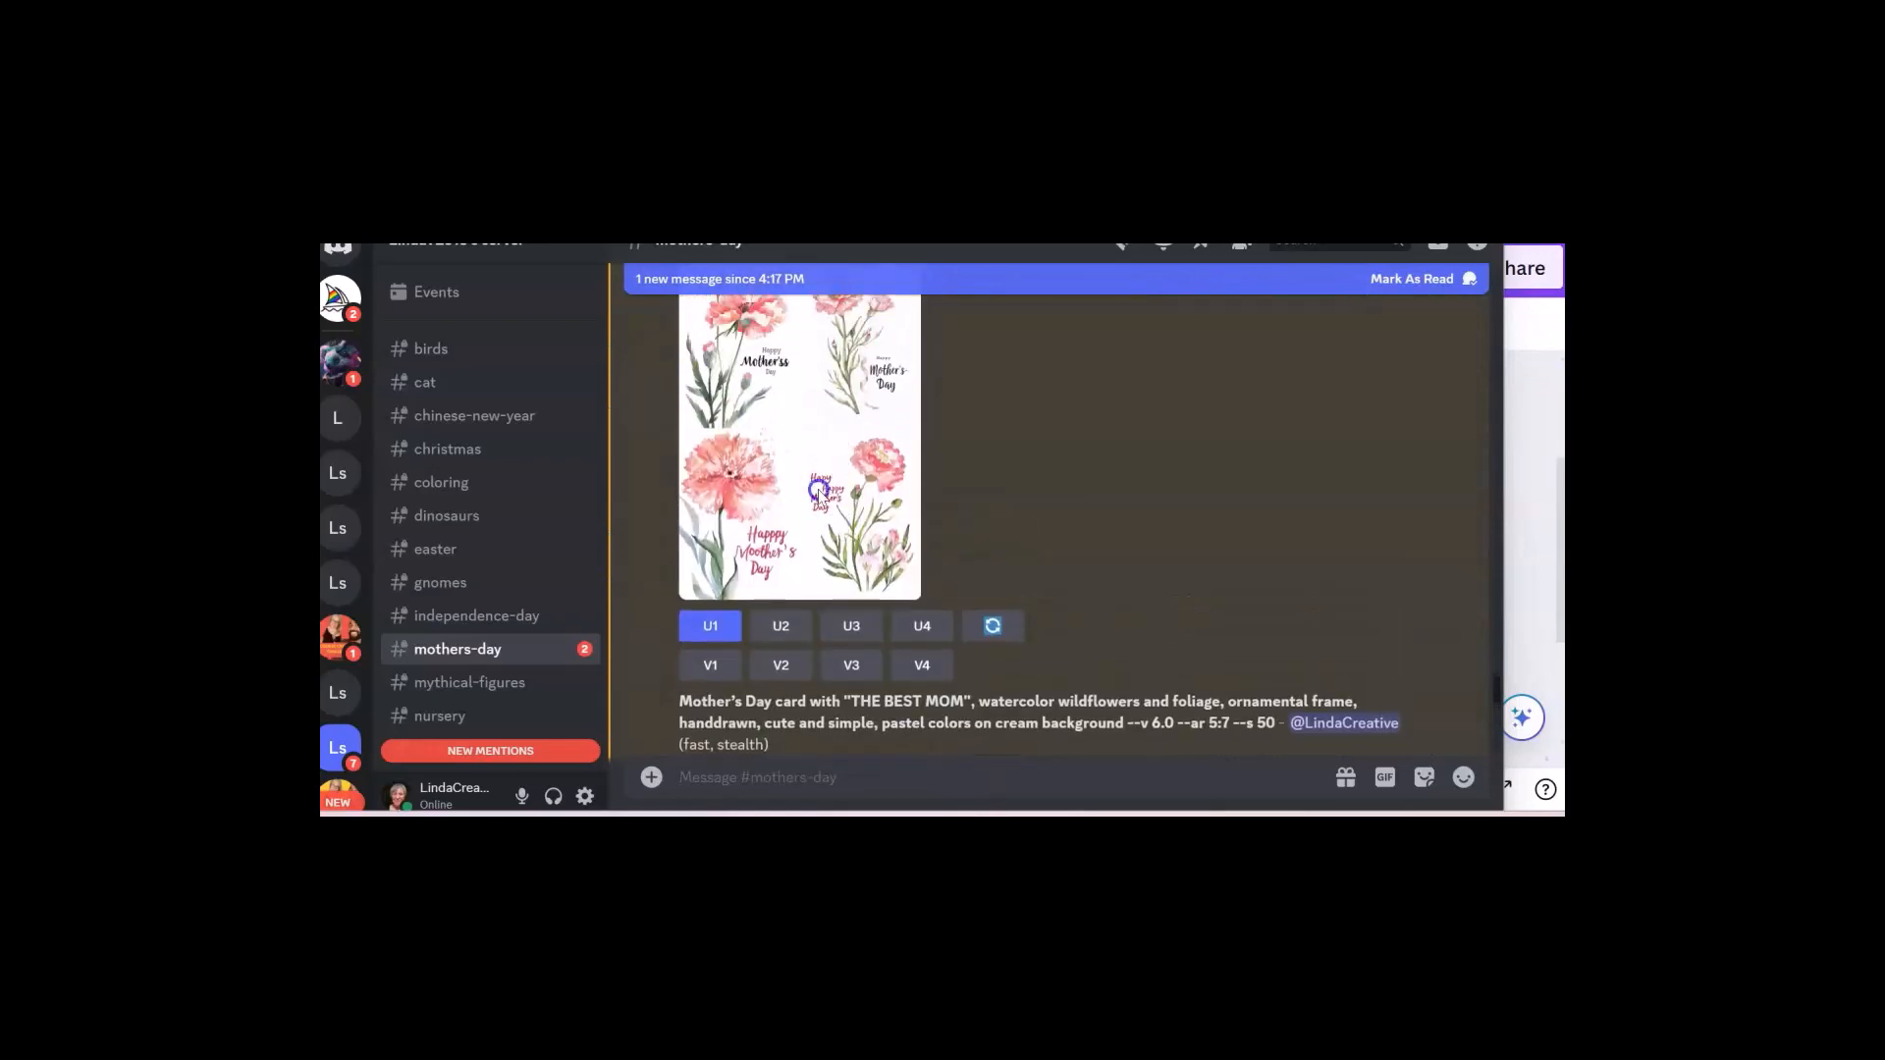
scroll(825, 560, down, 3)
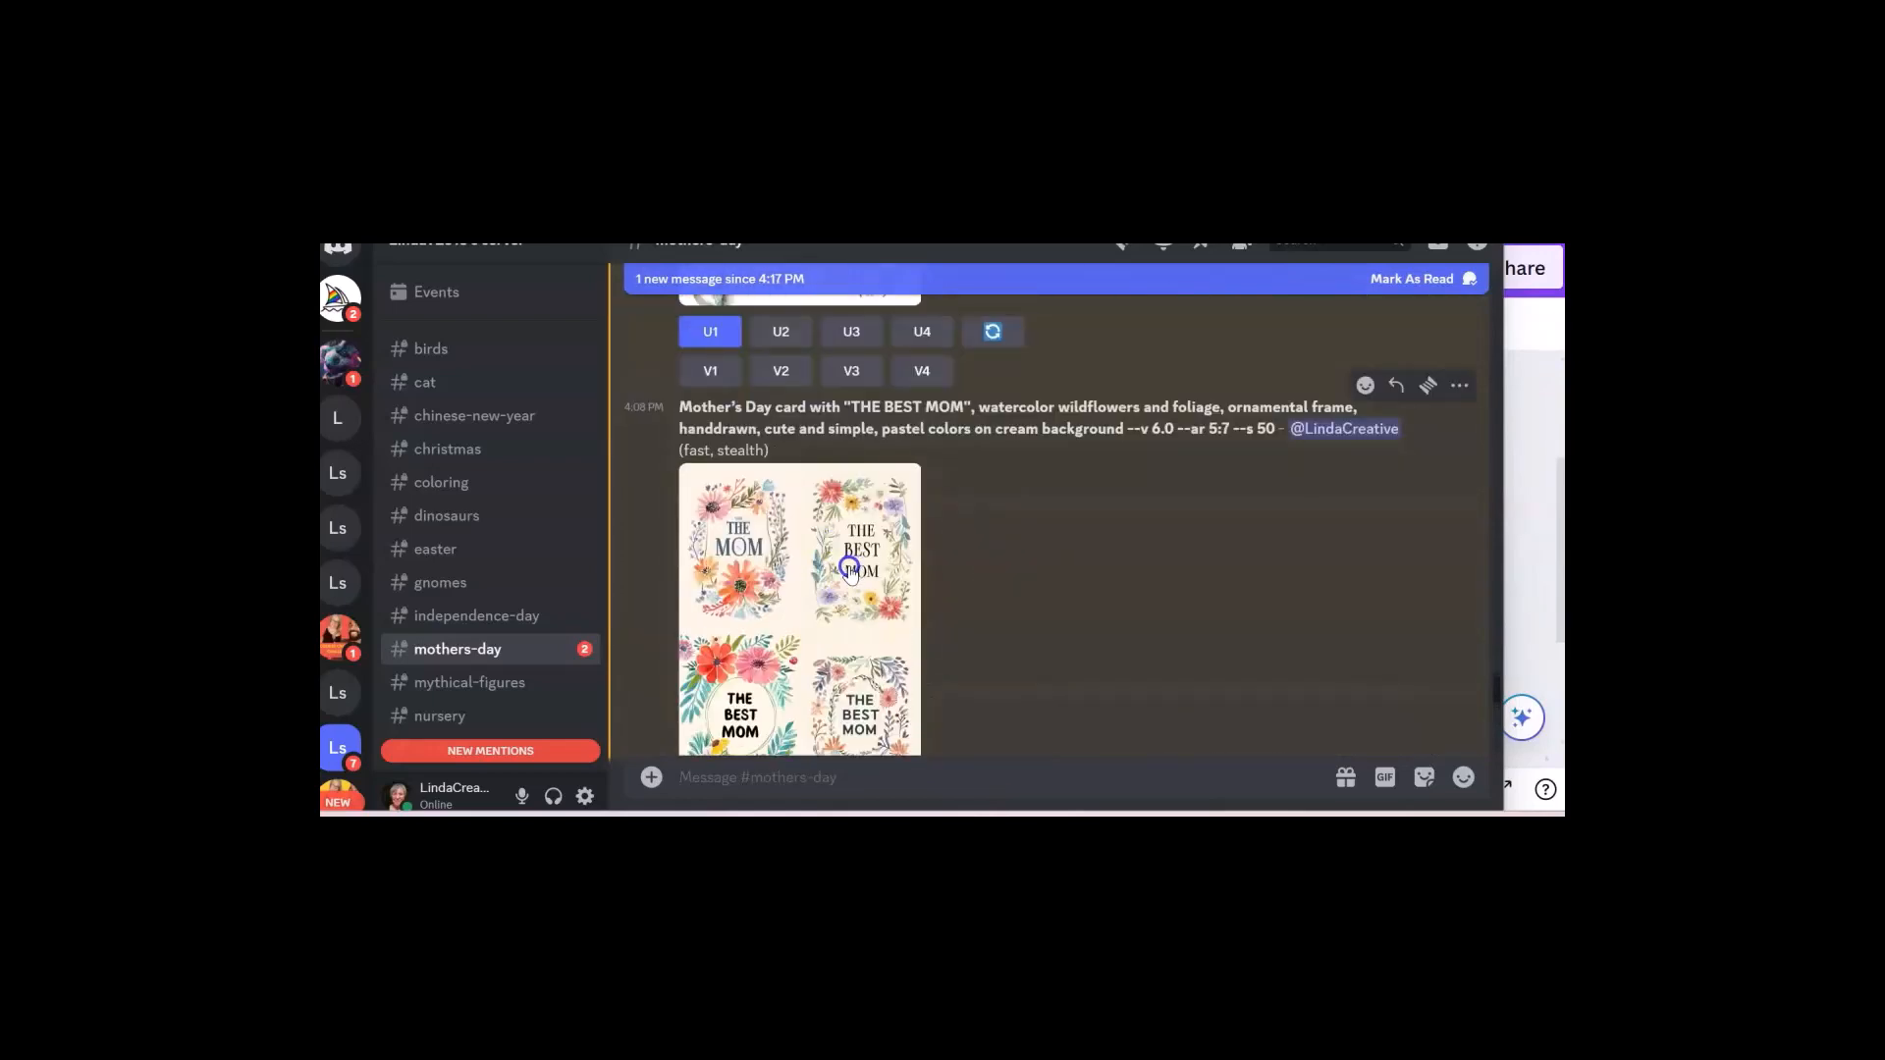
scroll(850, 573, down, 3)
scroll(874, 510, up, 6)
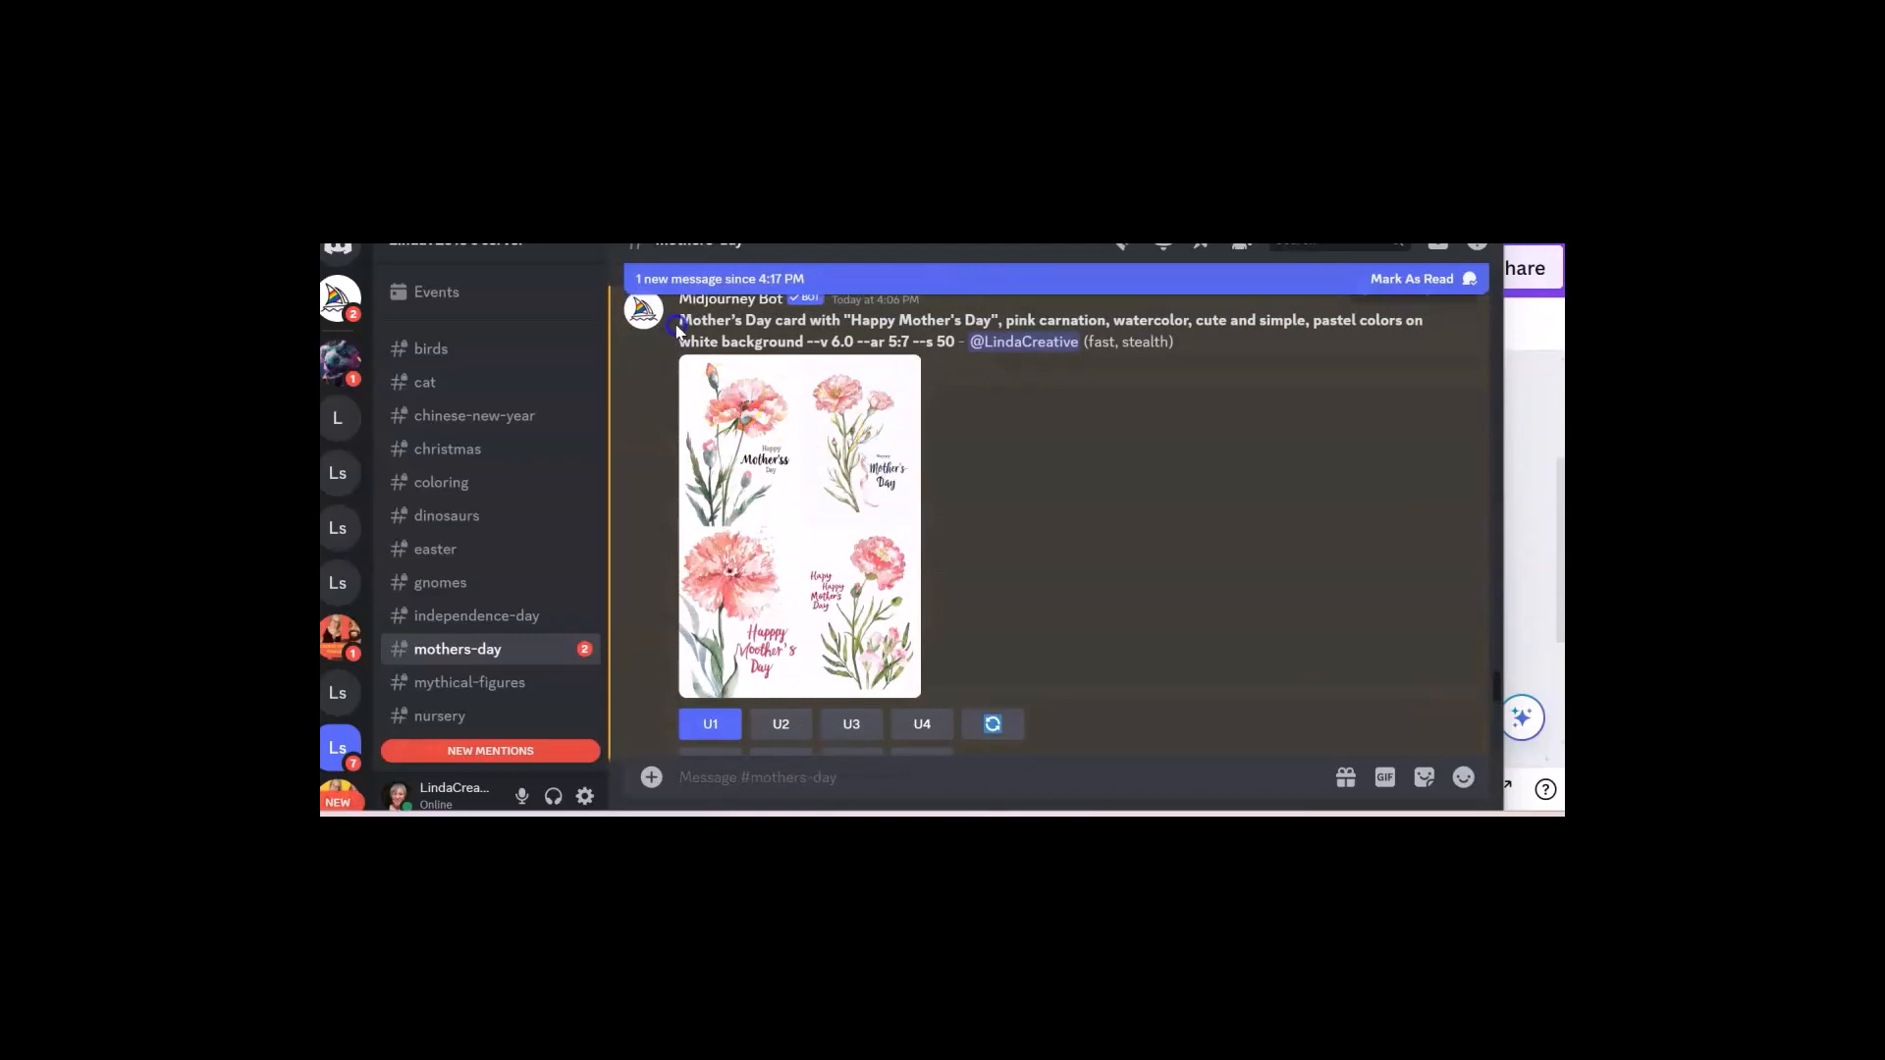
drag(680, 322, 946, 342)
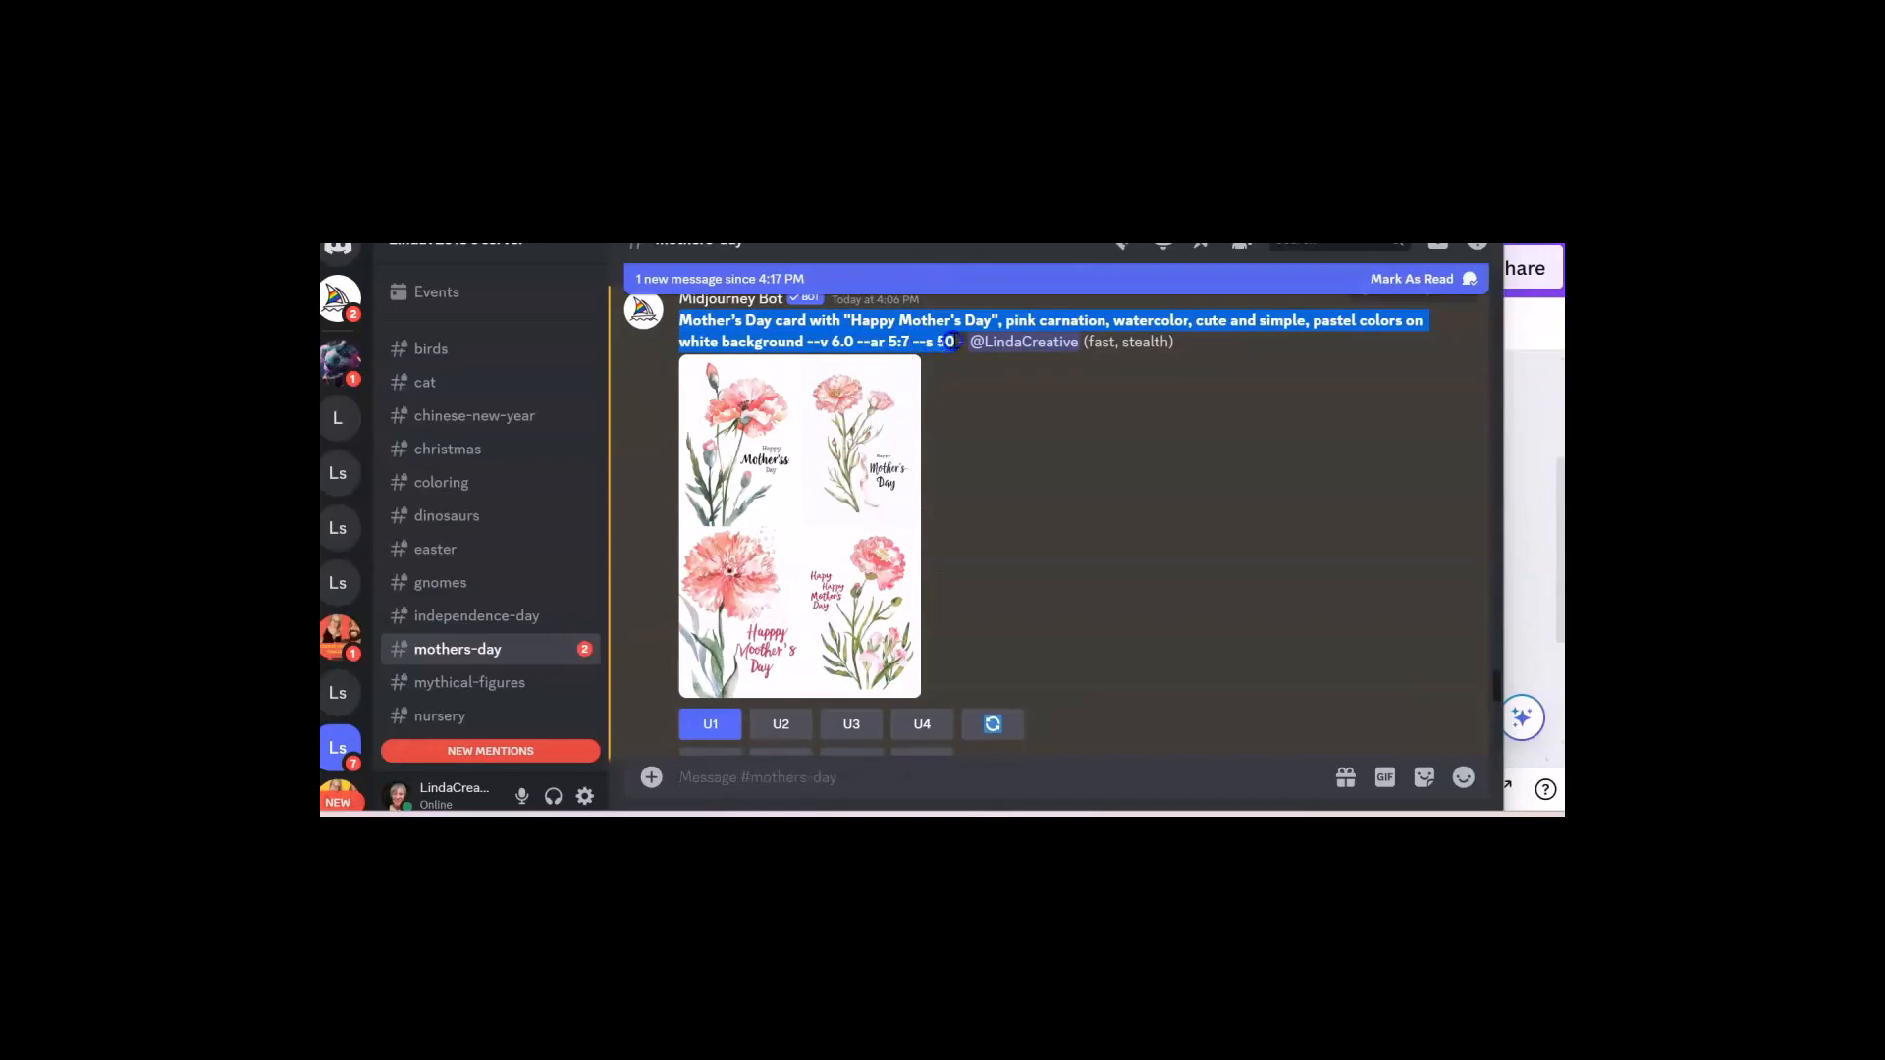
right_click(951, 339)
click(982, 330)
Submit an /imagine request with the copied prompt, replacing "pink carnation" with "lilacs" and setting the aspect ratio to 7:5.
click(660, 780)
text(/imagine)
click(823, 756)
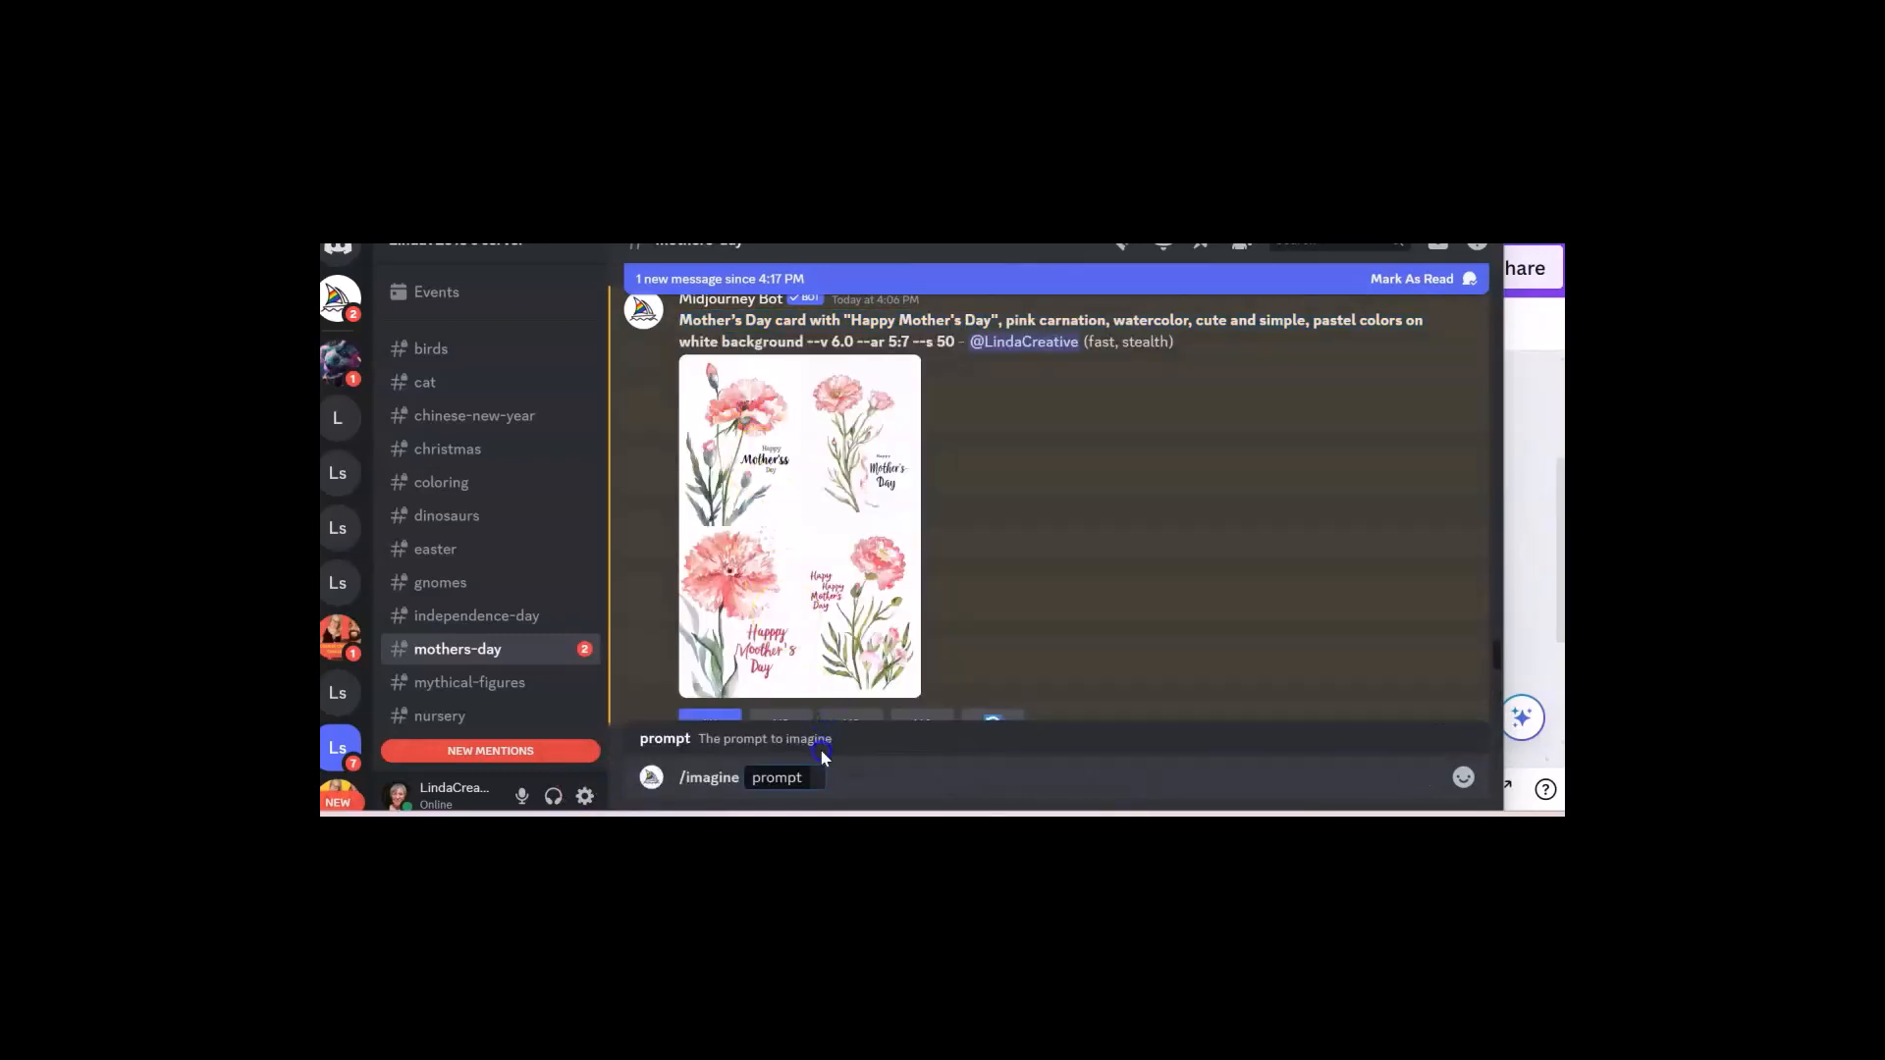
right_click(813, 776)
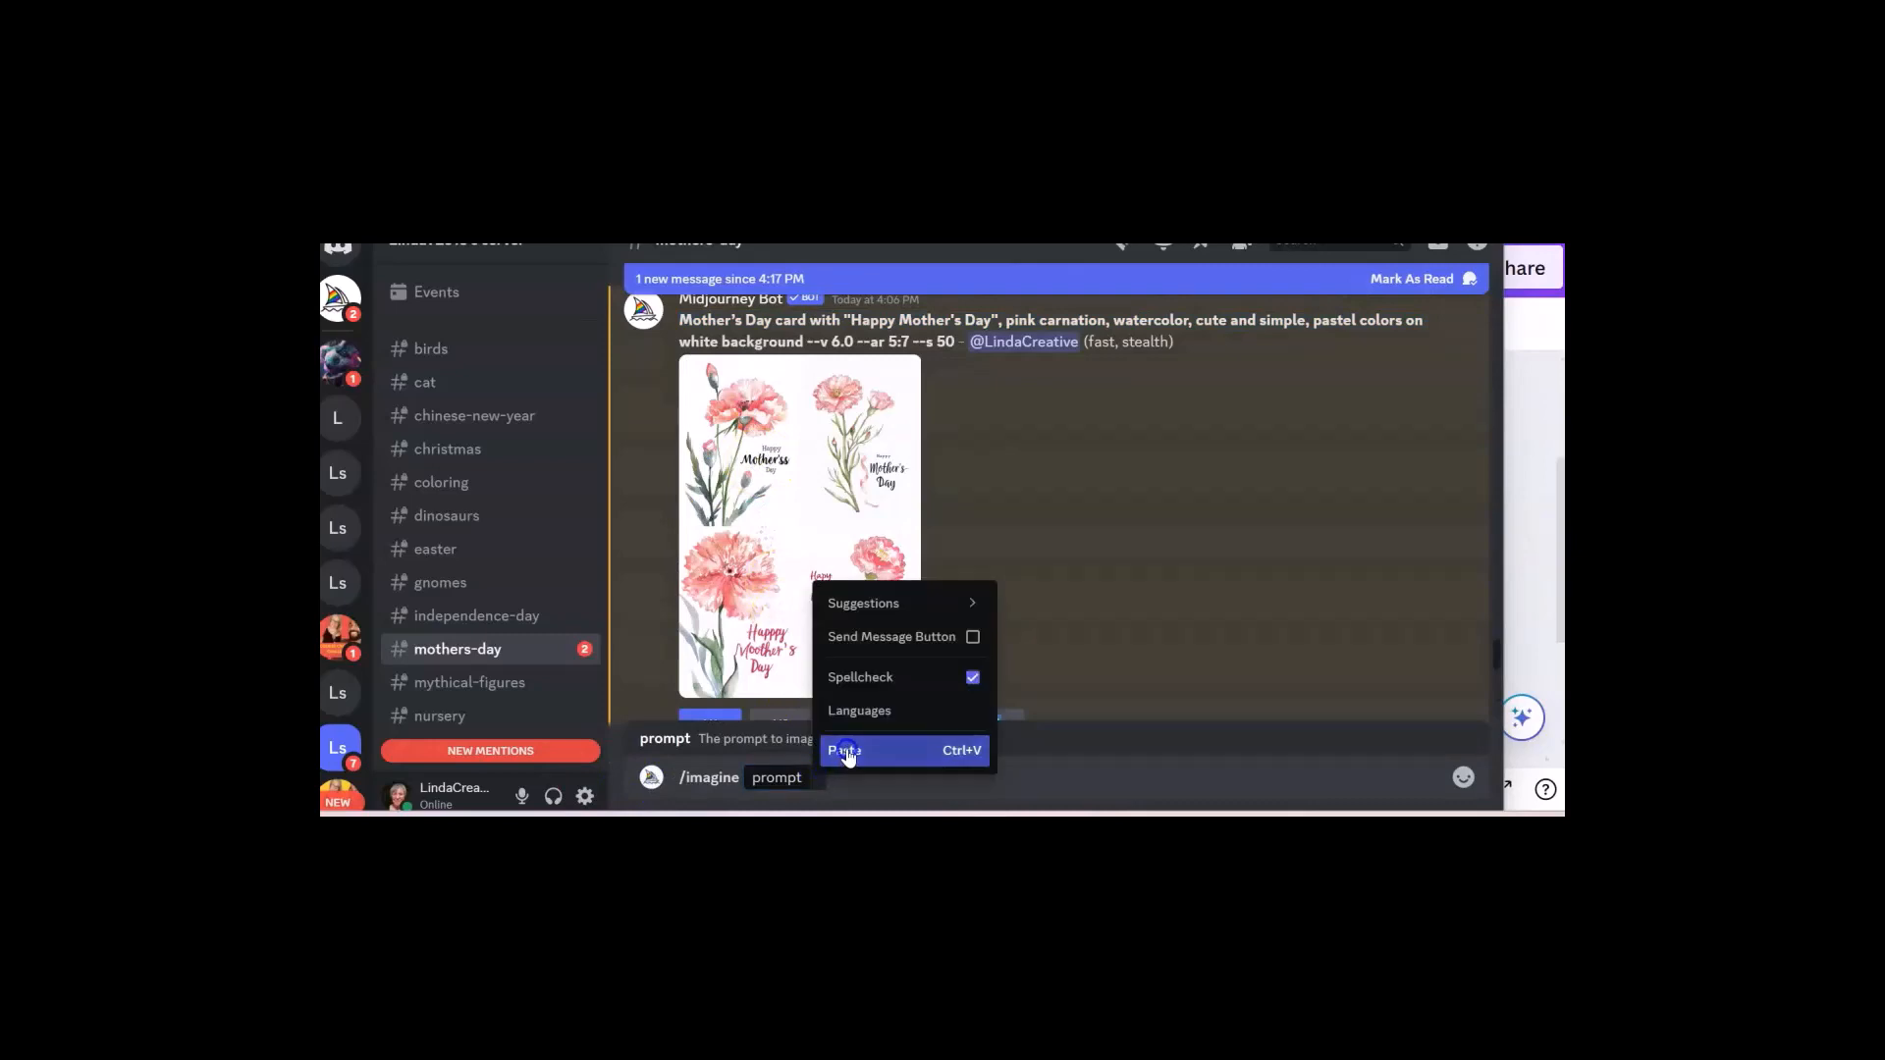
click(844, 751)
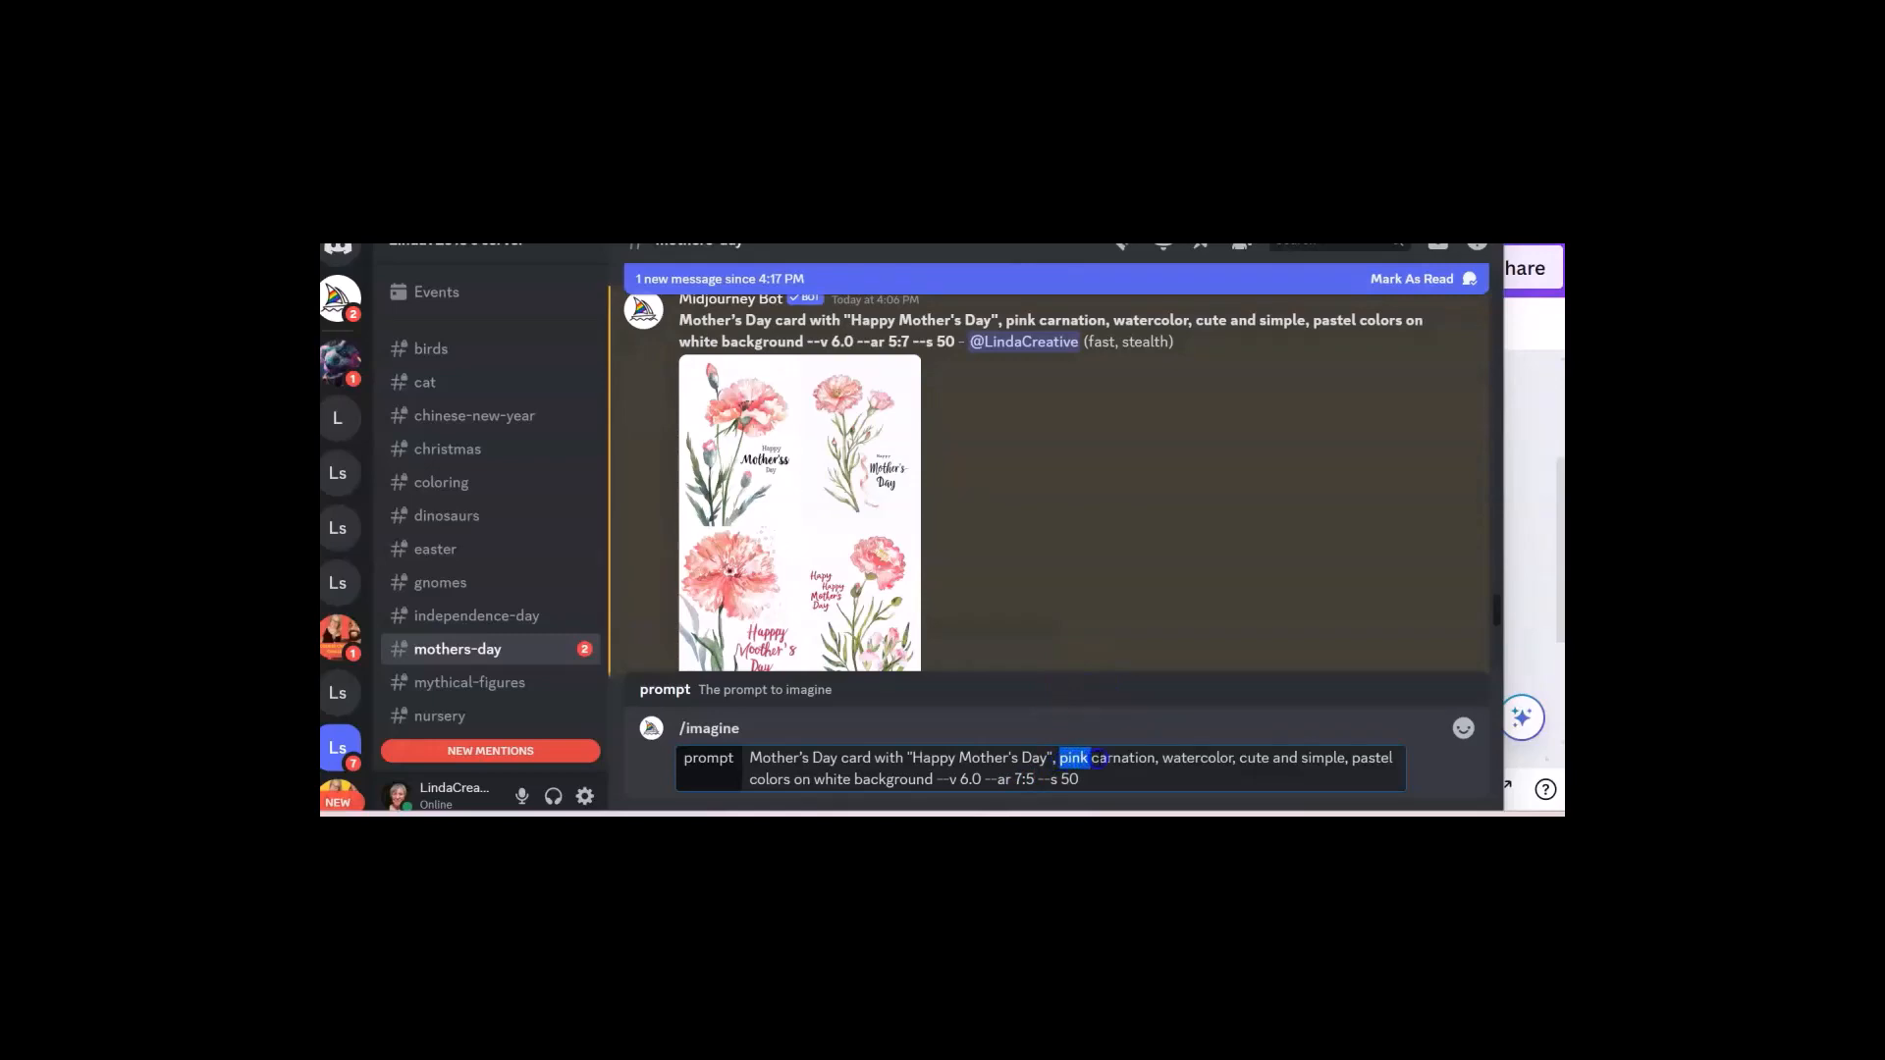
drag(1100, 758, 1140, 760)
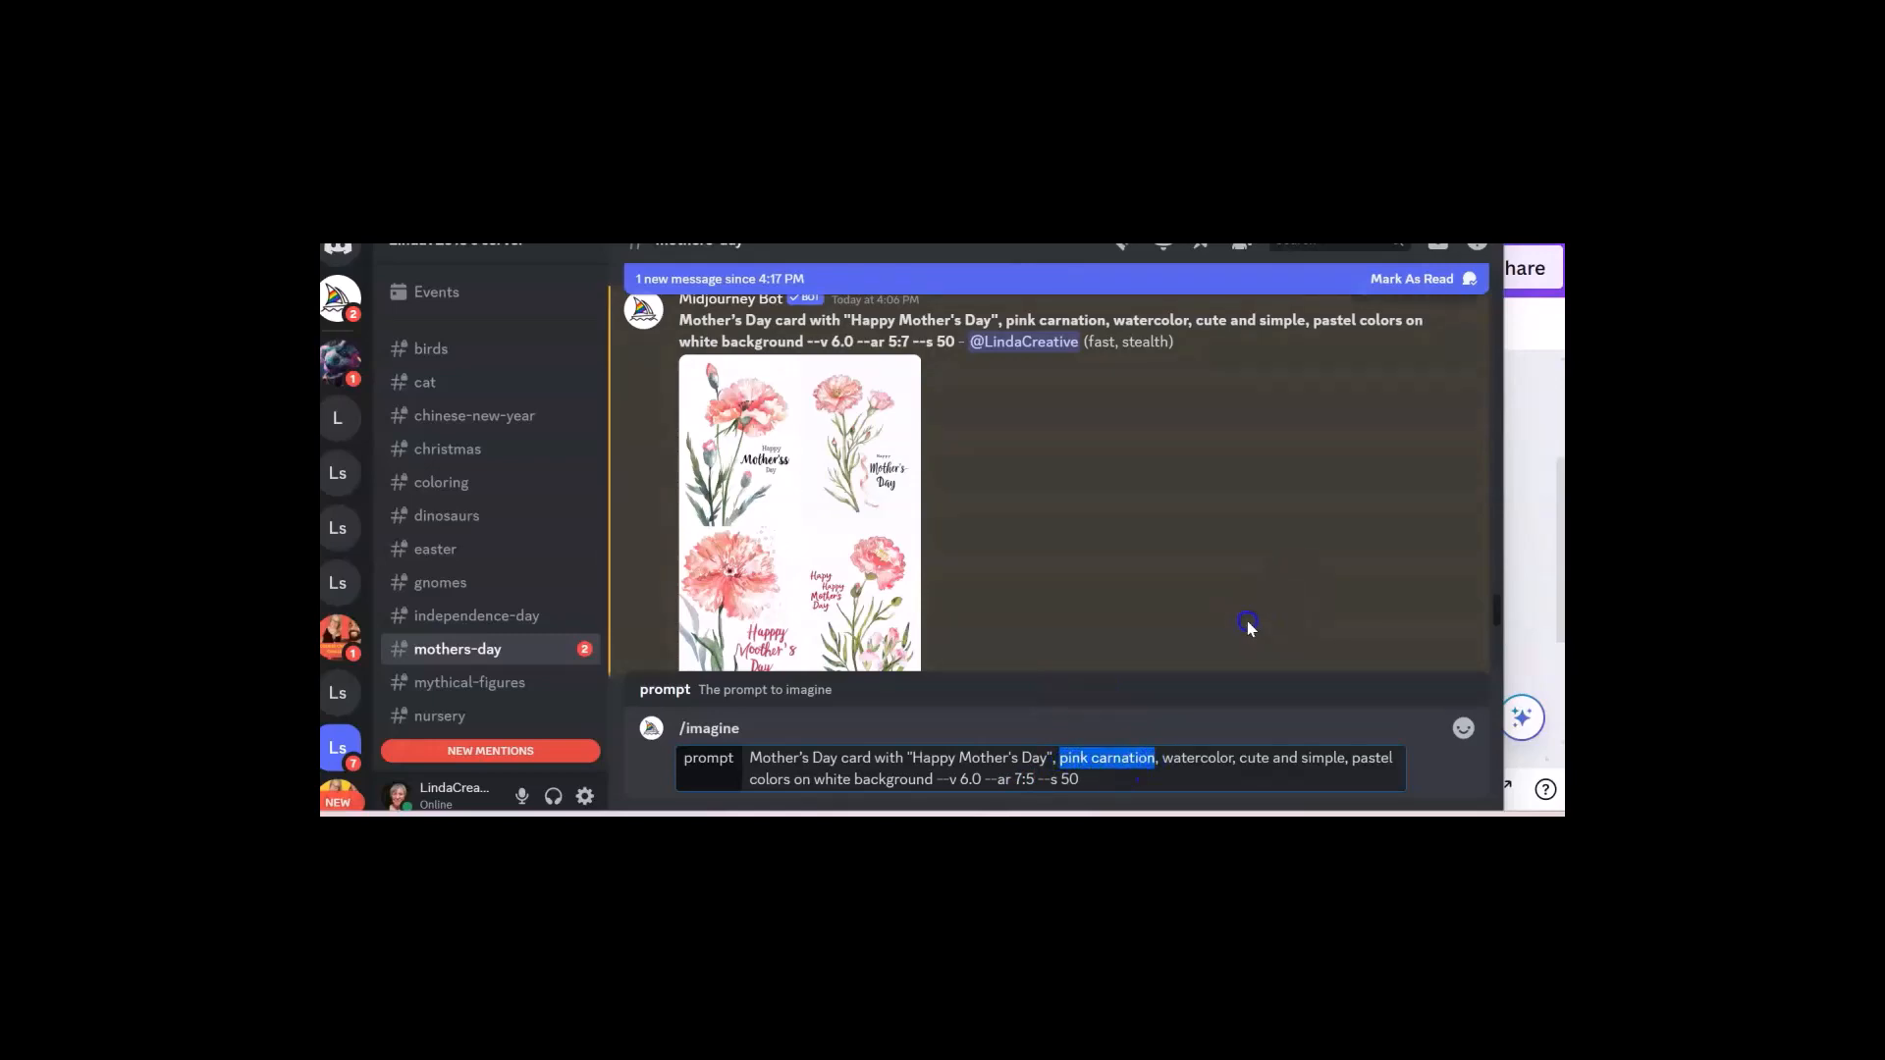
text(lilacs)
key(Return)
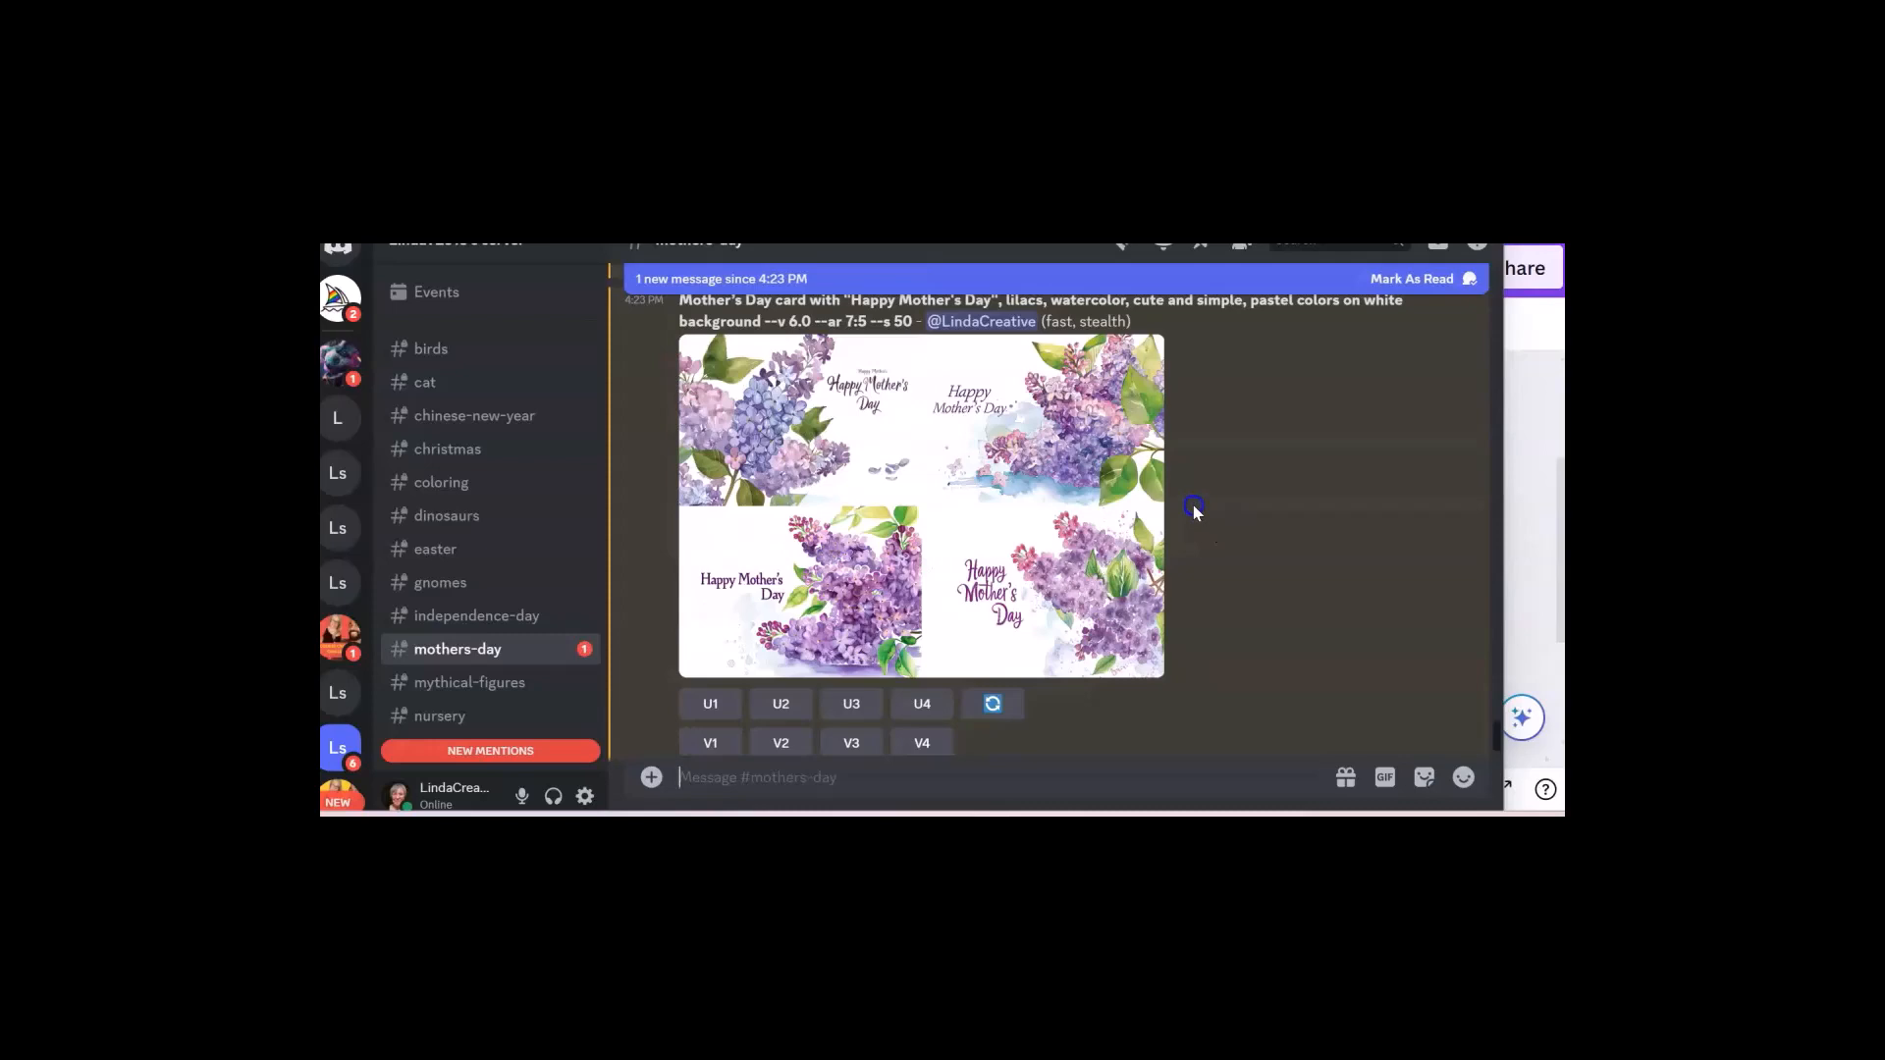
Review the four lilac card images and pull out image 1 as a separate picture.
scroll(1194, 508, up, 1)
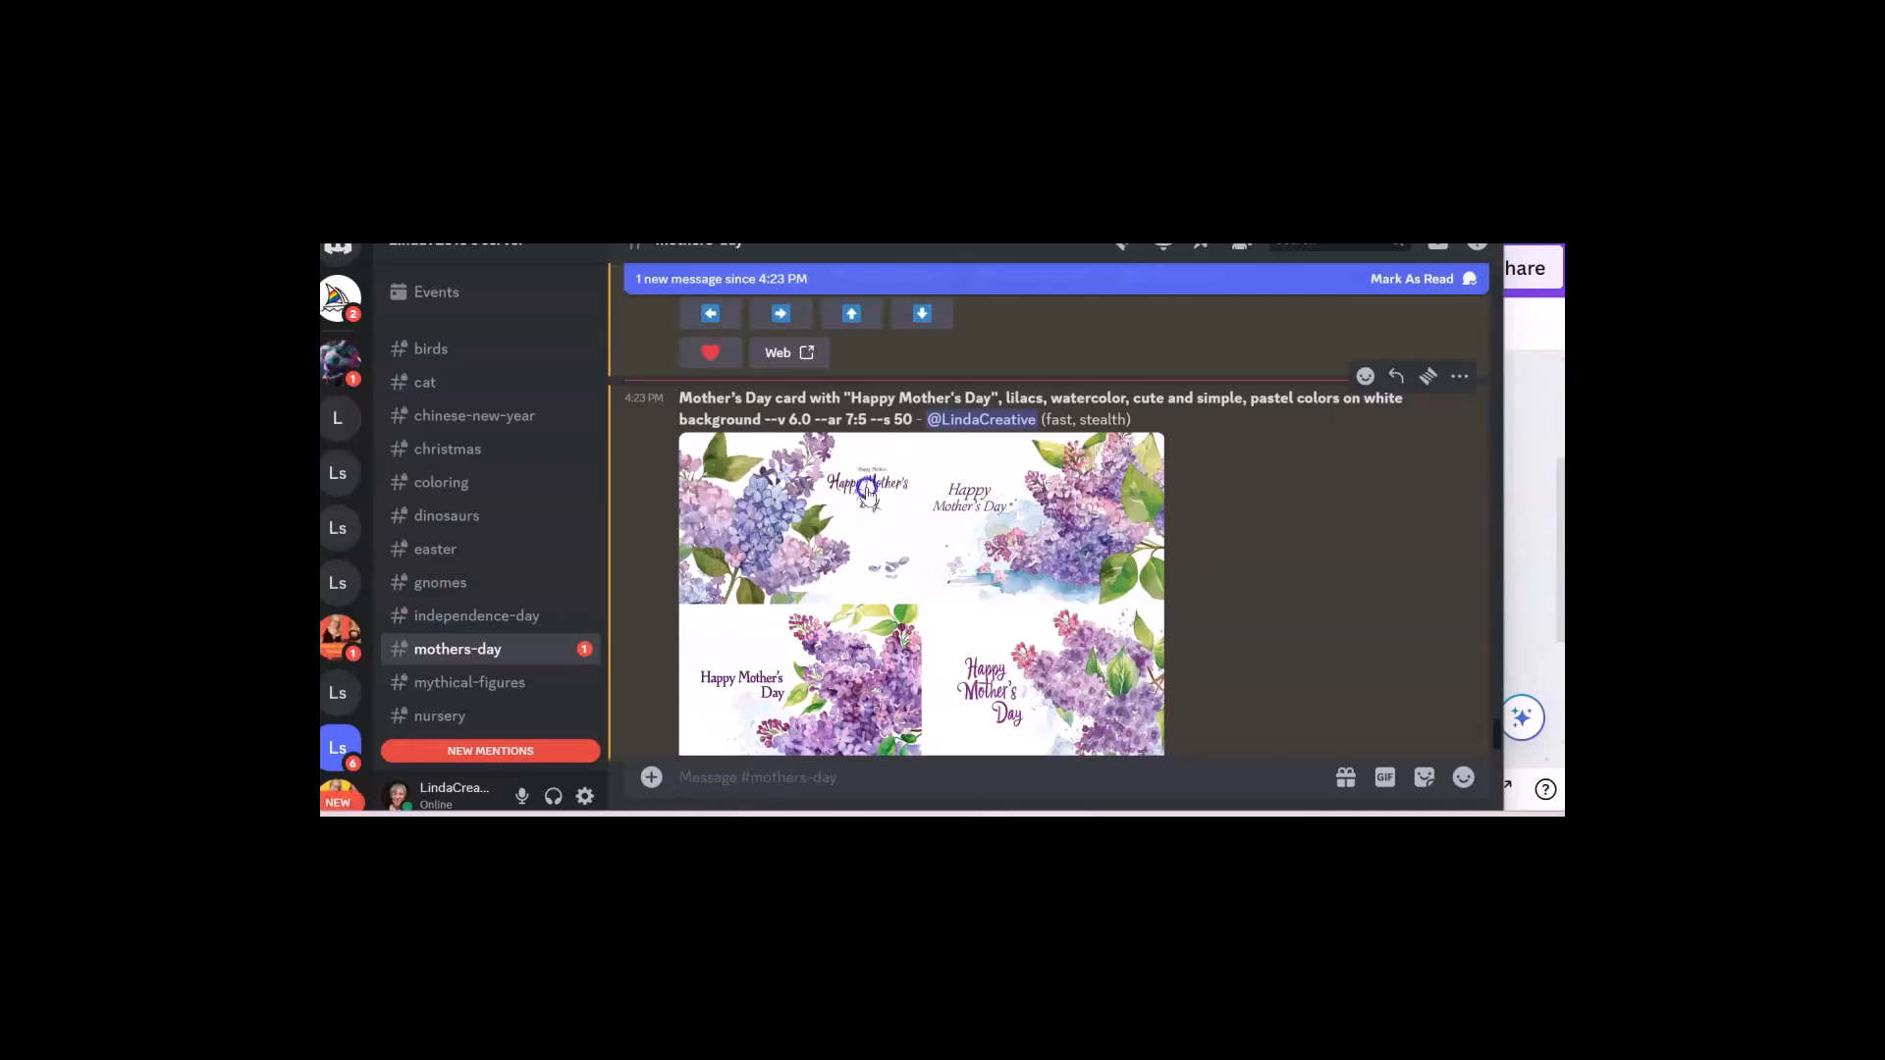
scroll(834, 523, down, 2)
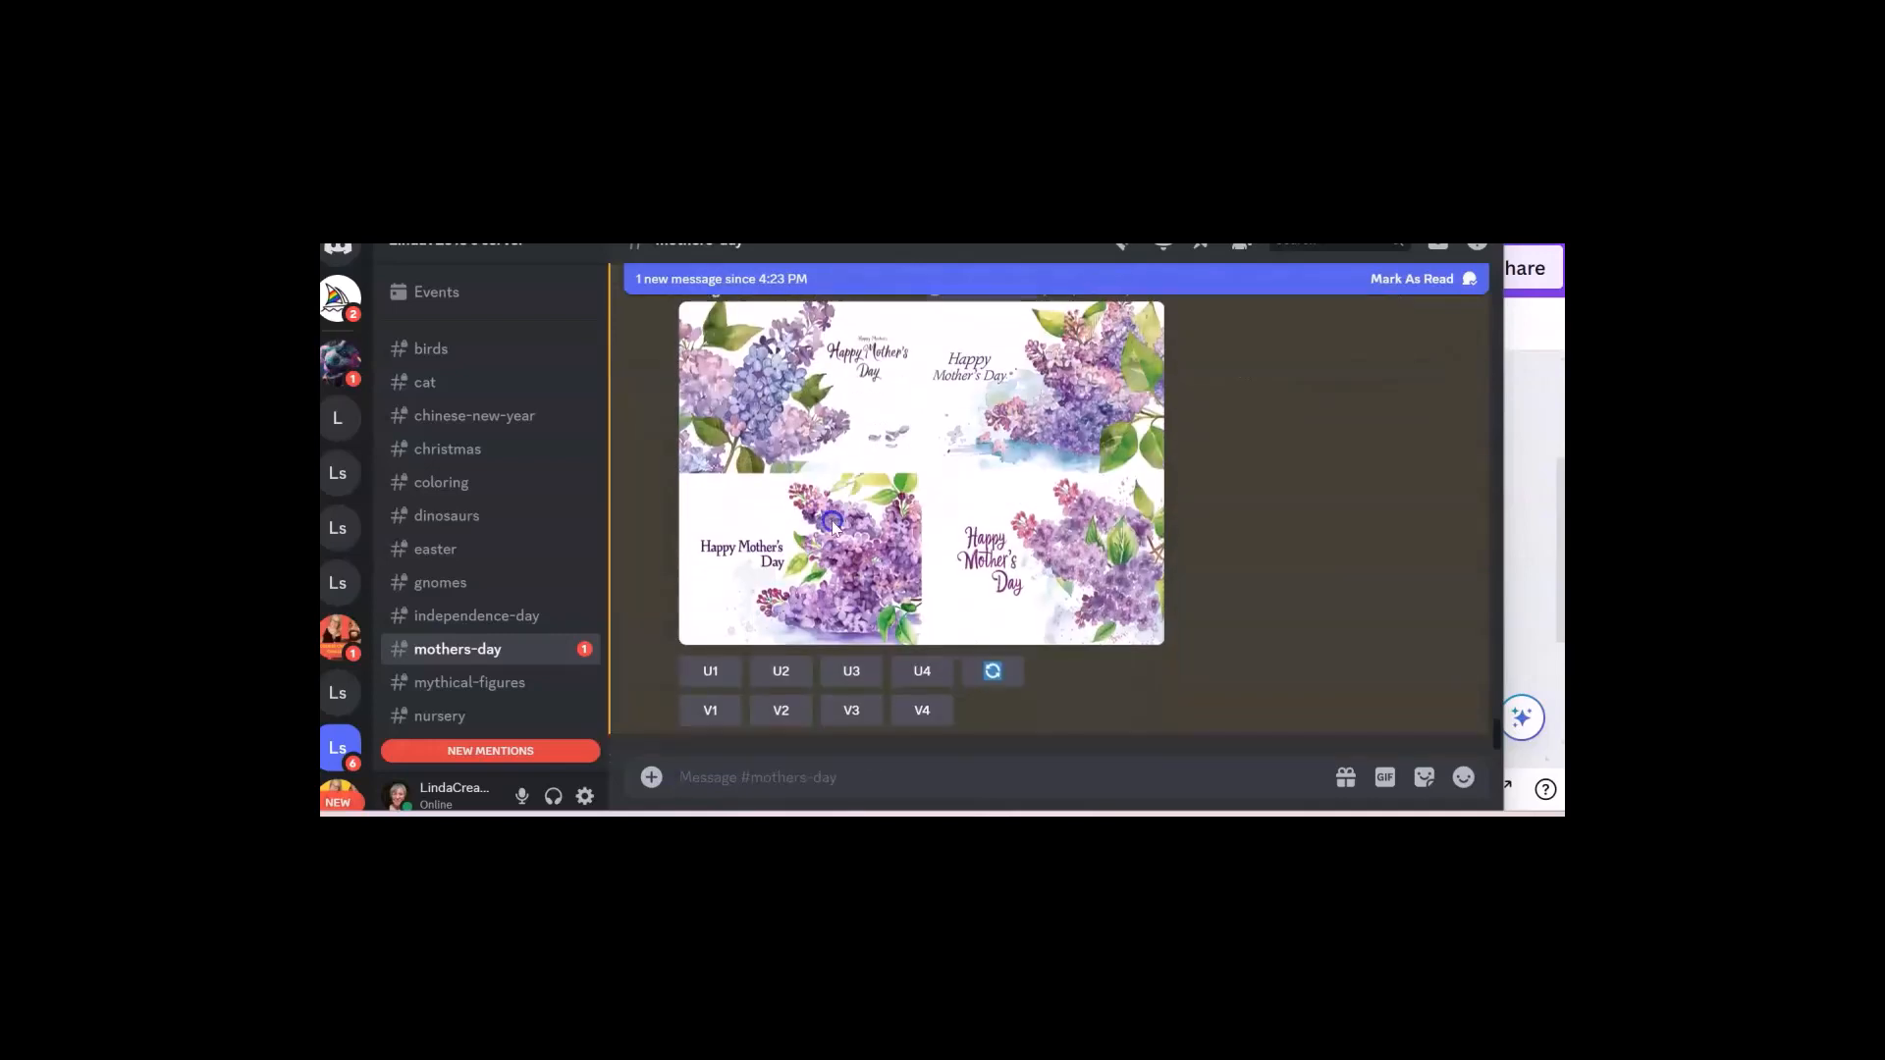
click(713, 676)
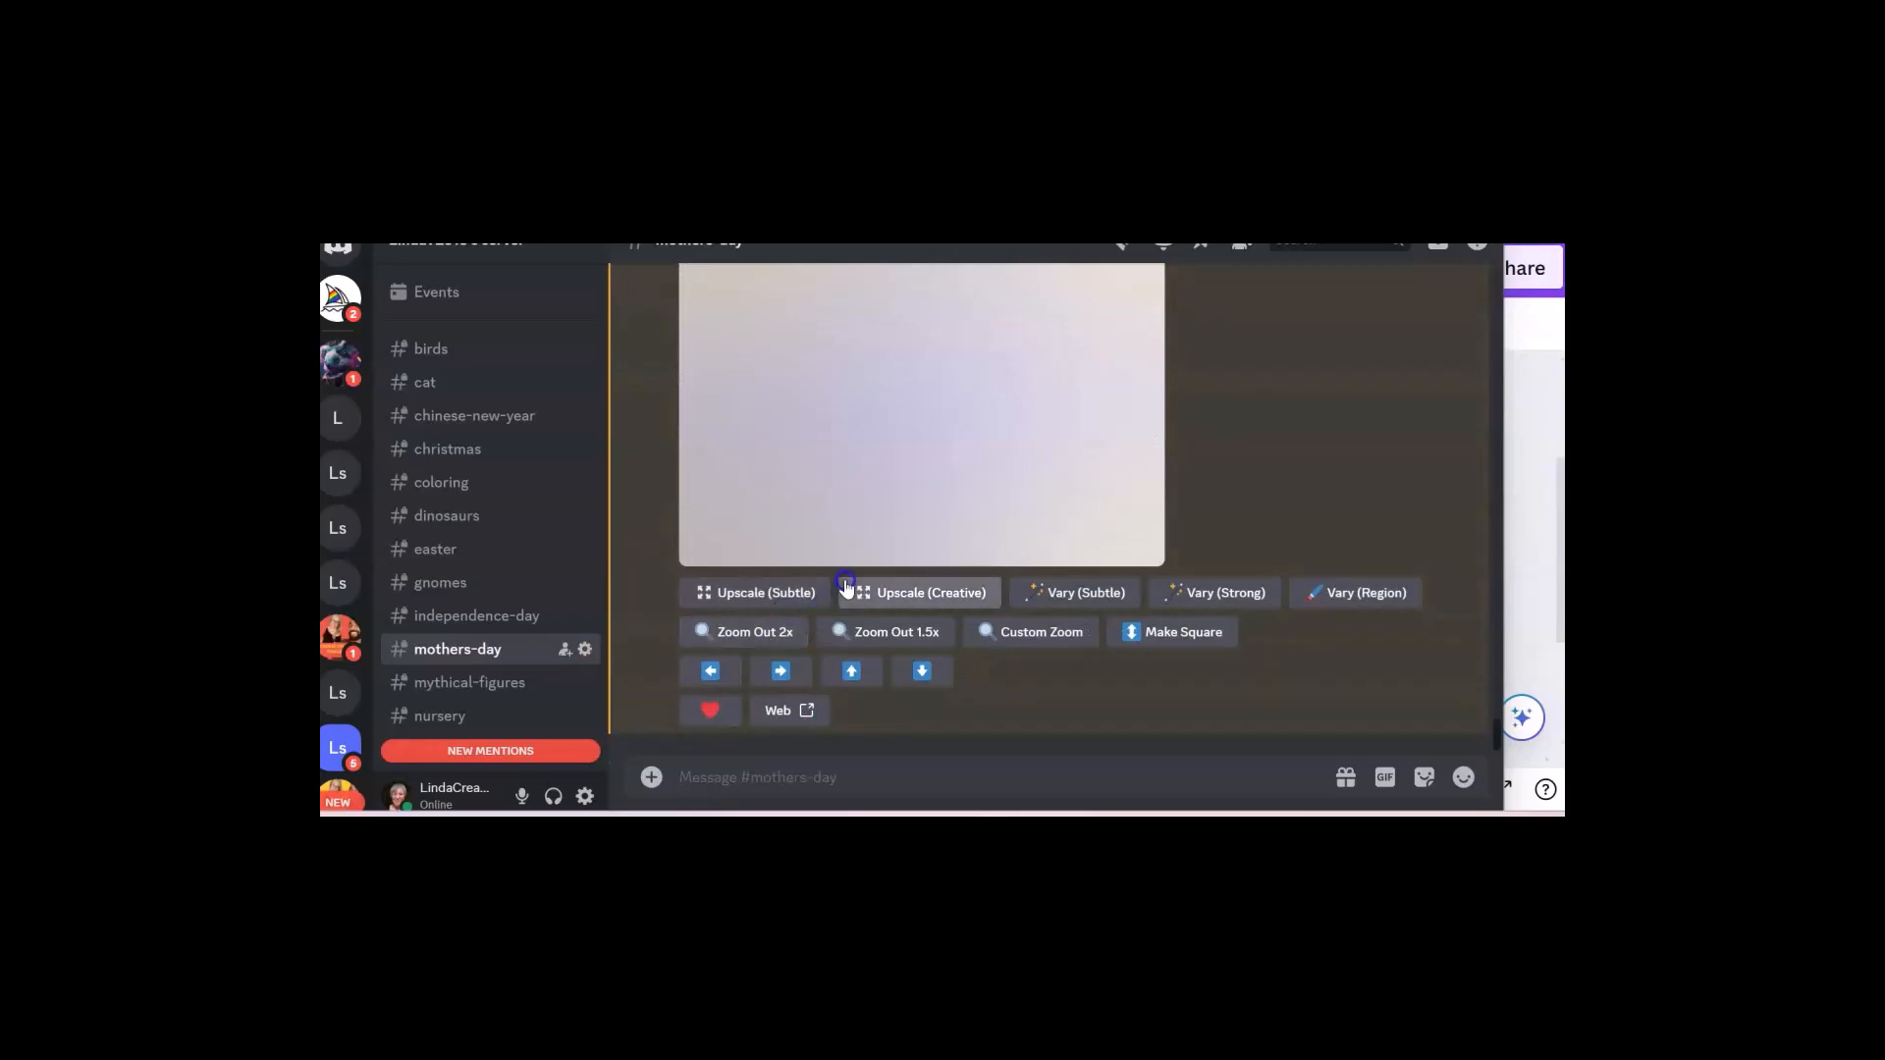
Use Vary (Region) on lilac image 1 to regenerate the rectangular area around its "Happy Mother's Day" text with the same prompt.
scroll(888, 528, up, 2)
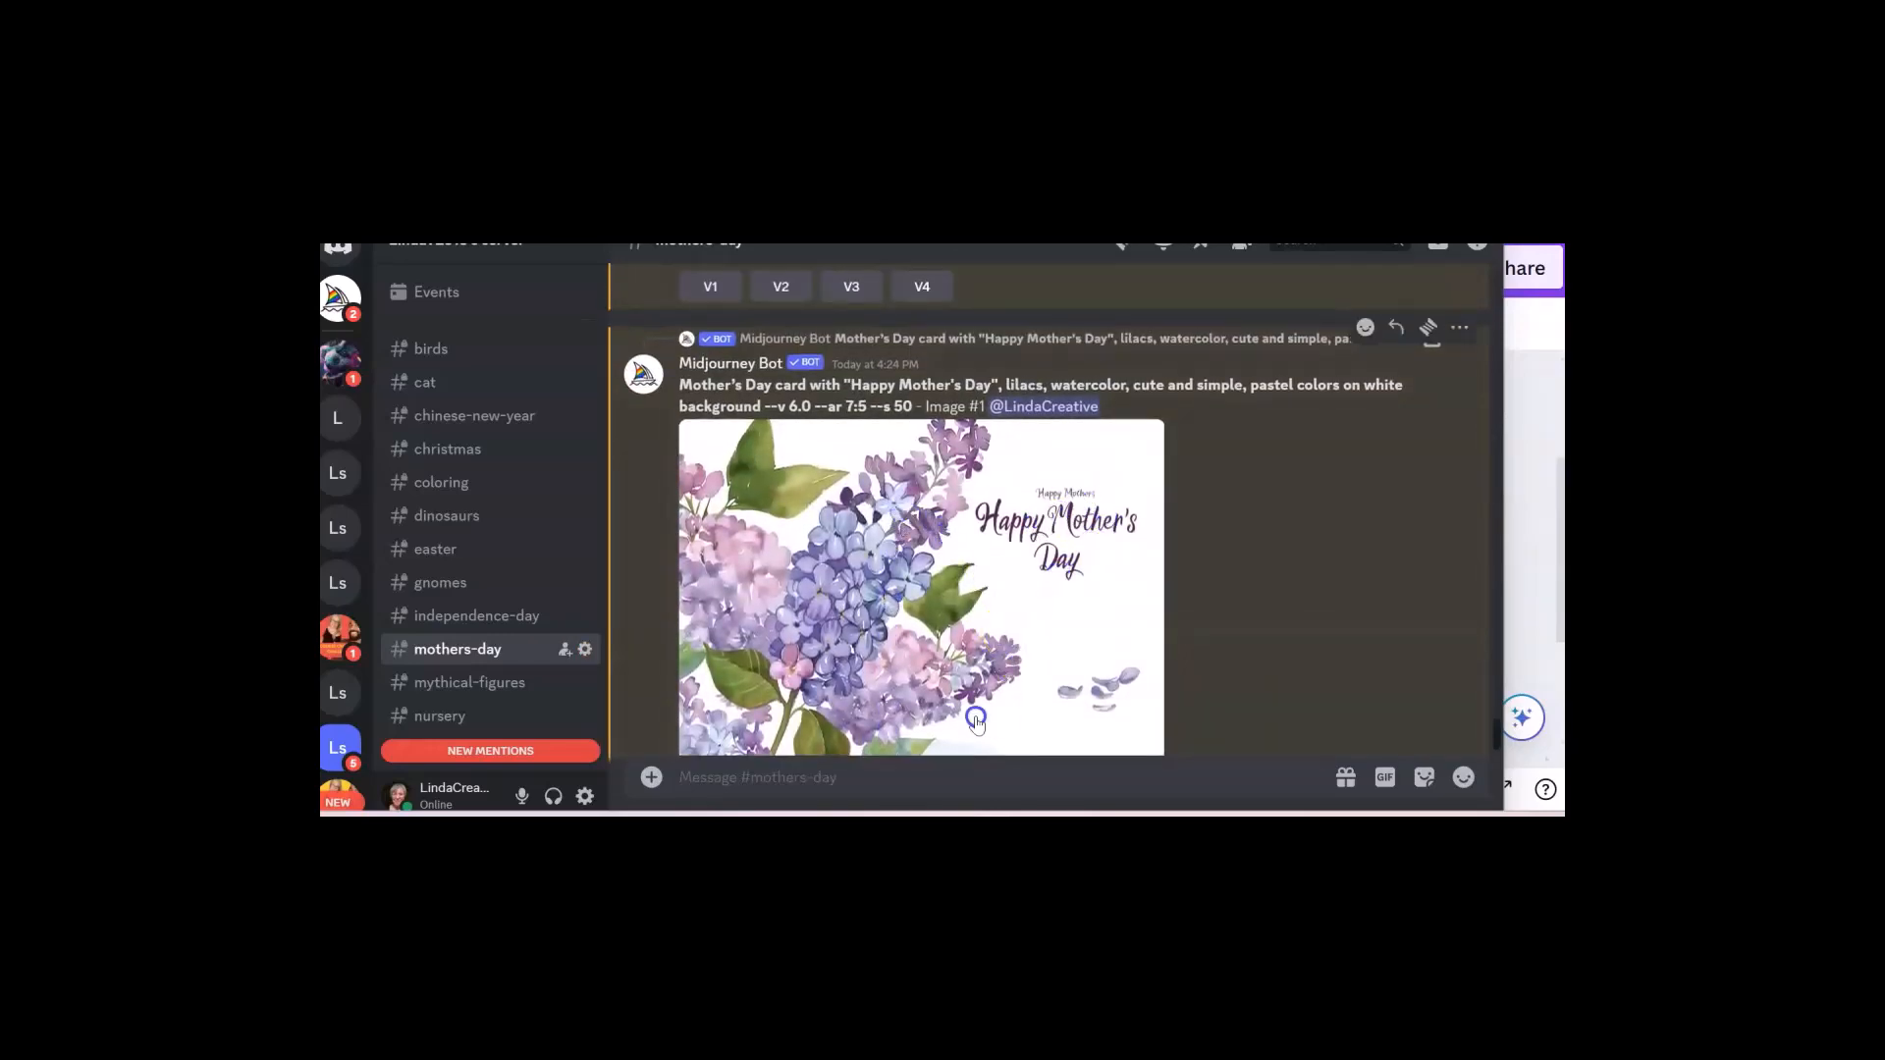
scroll(1169, 736, down, 2)
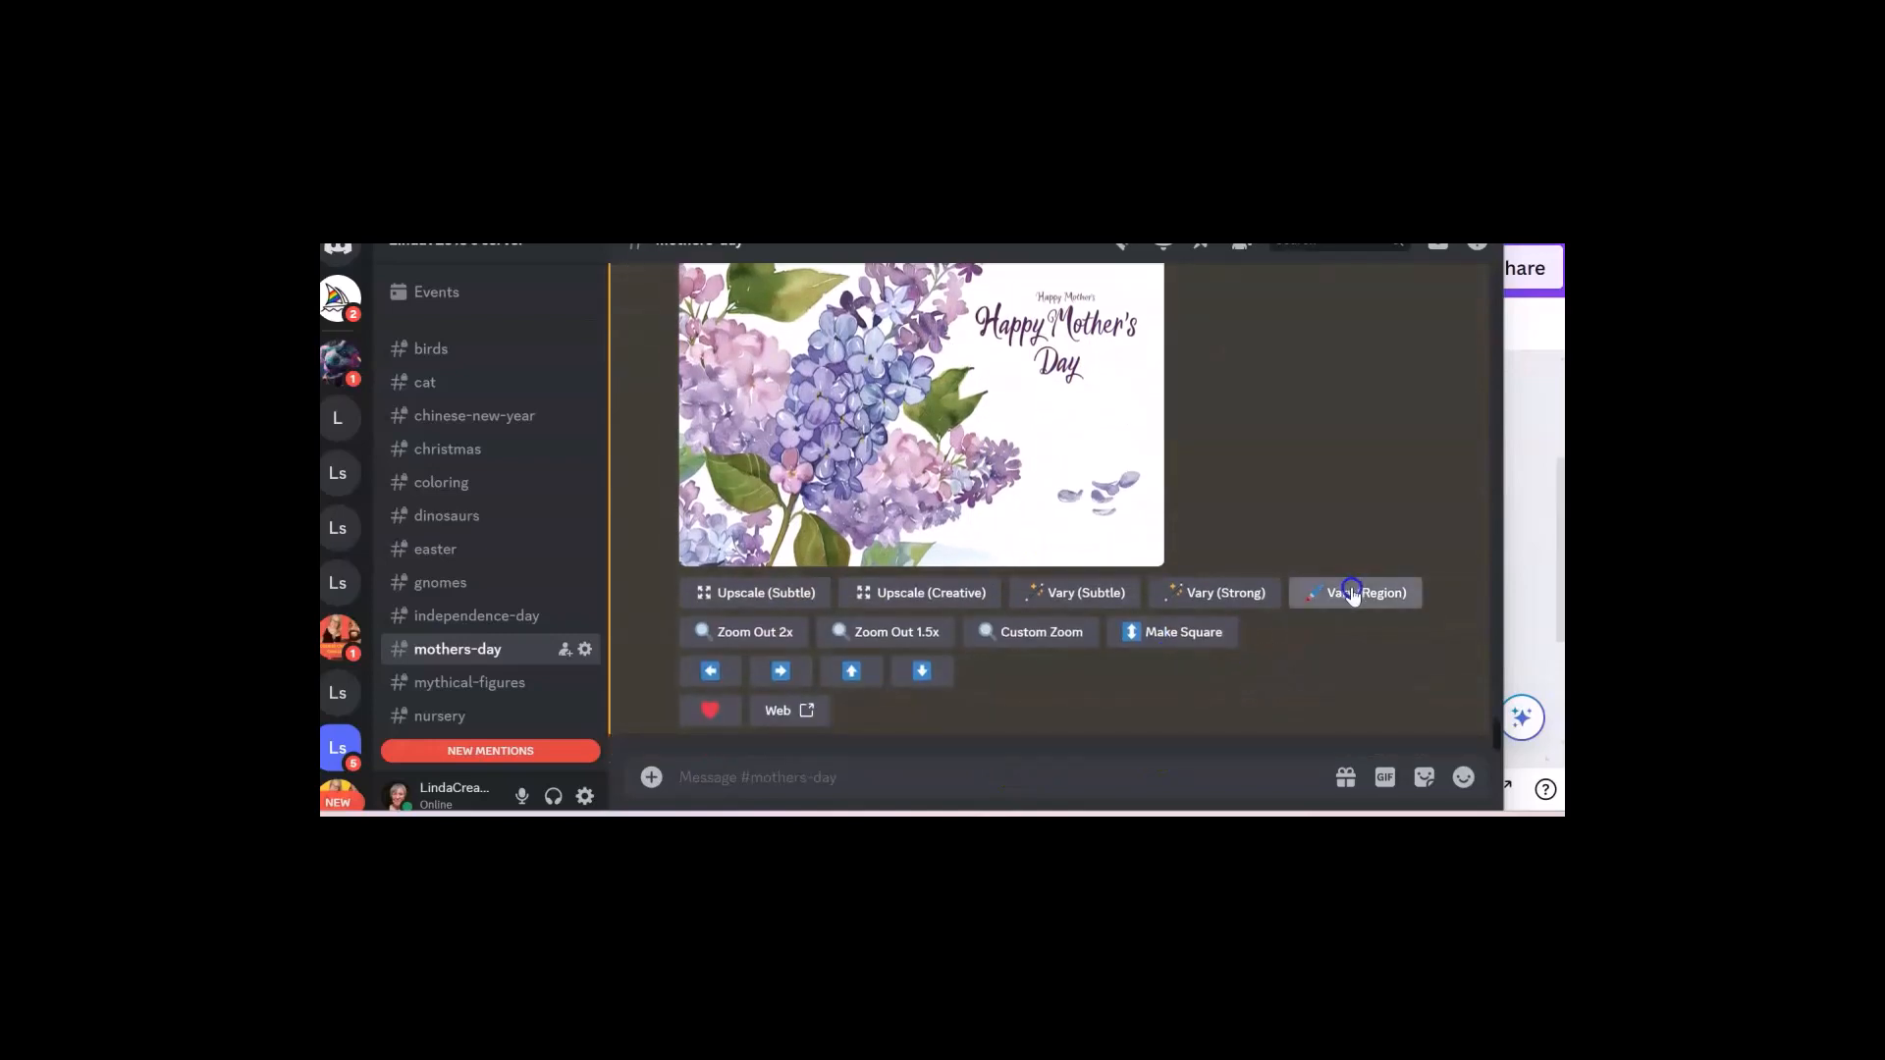
click(1352, 593)
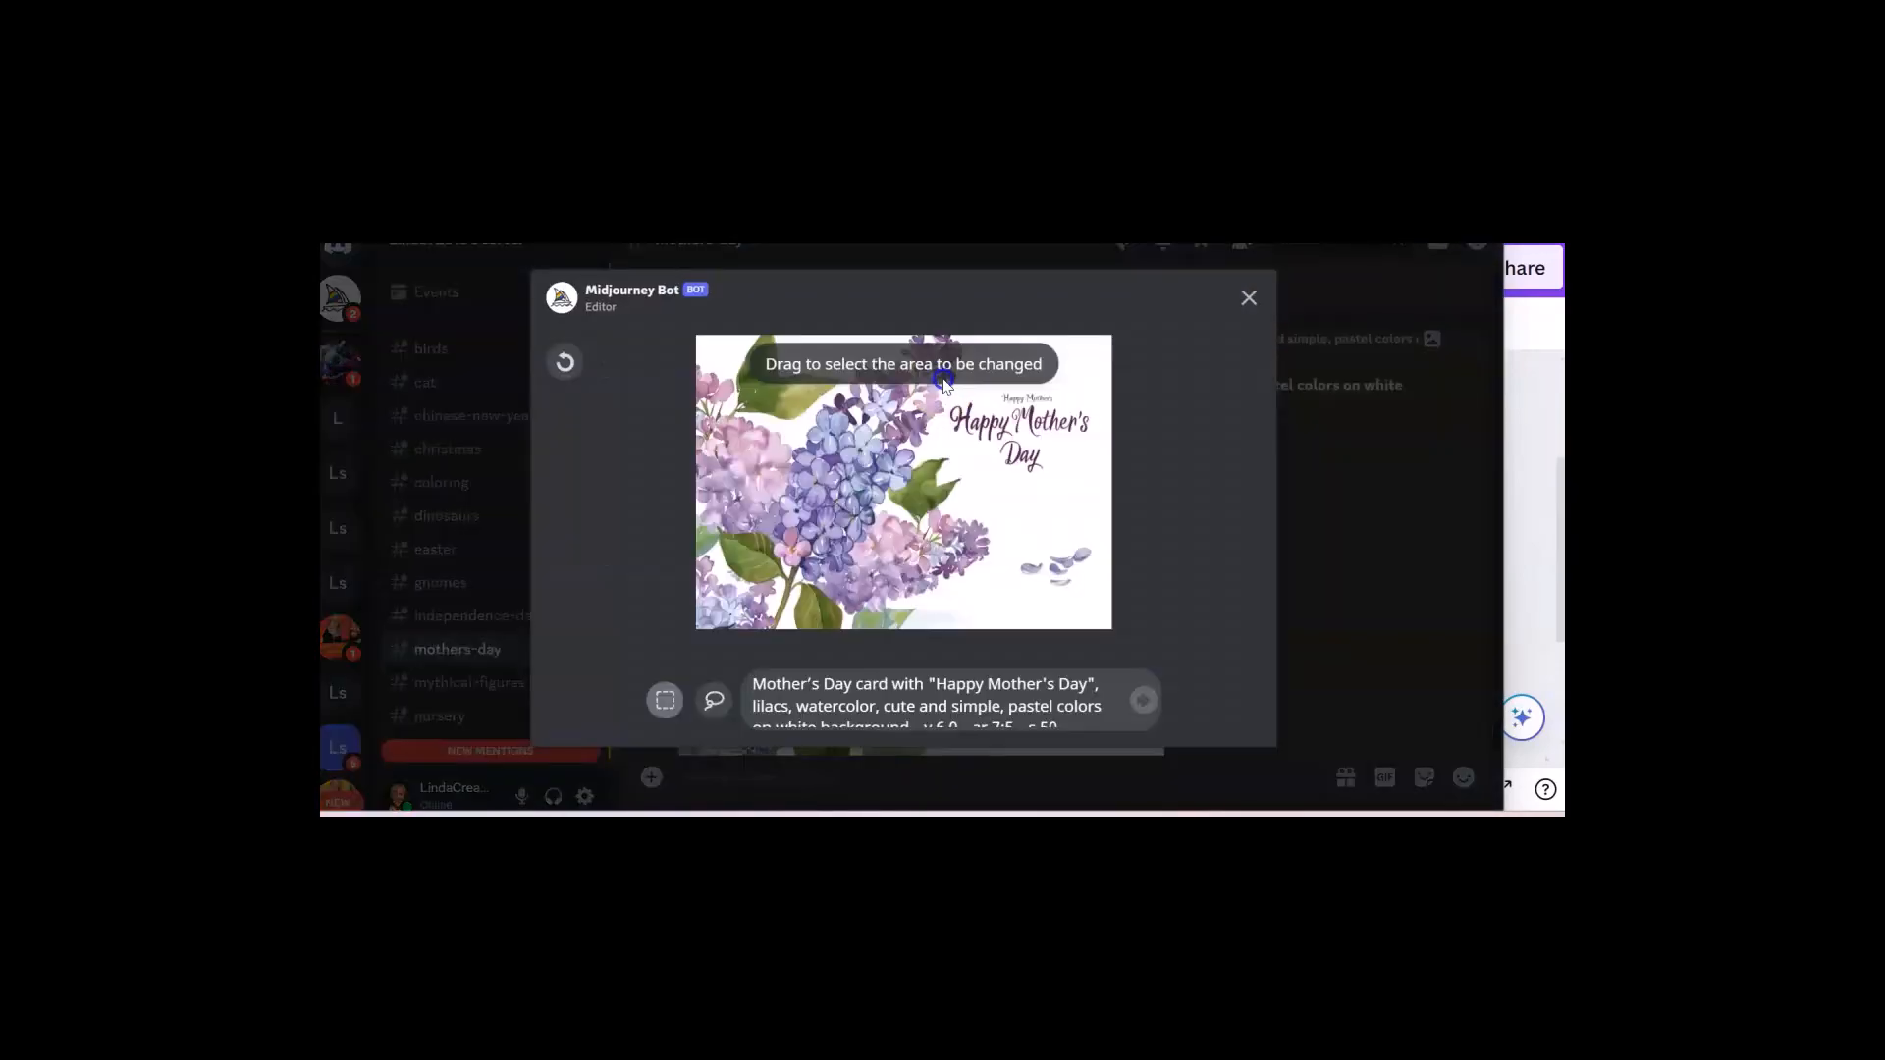
drag(941, 384, 1098, 473)
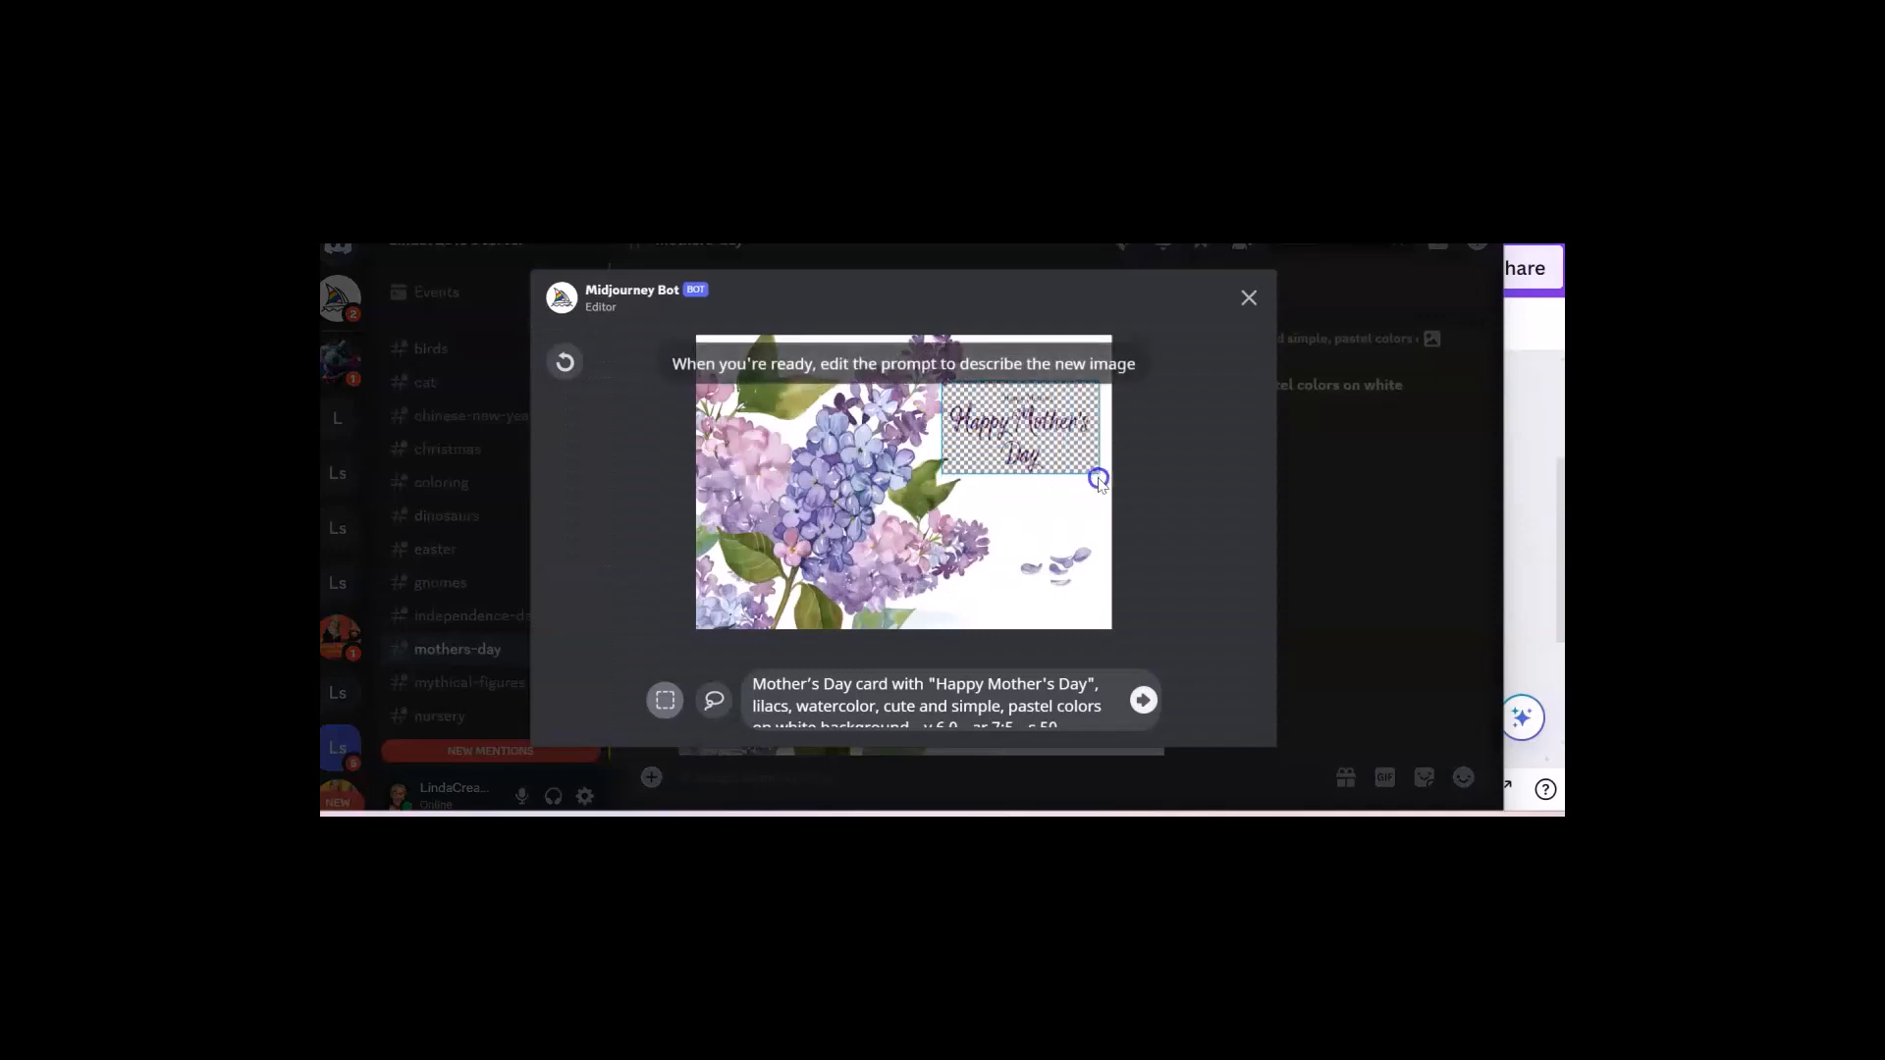
click(1146, 699)
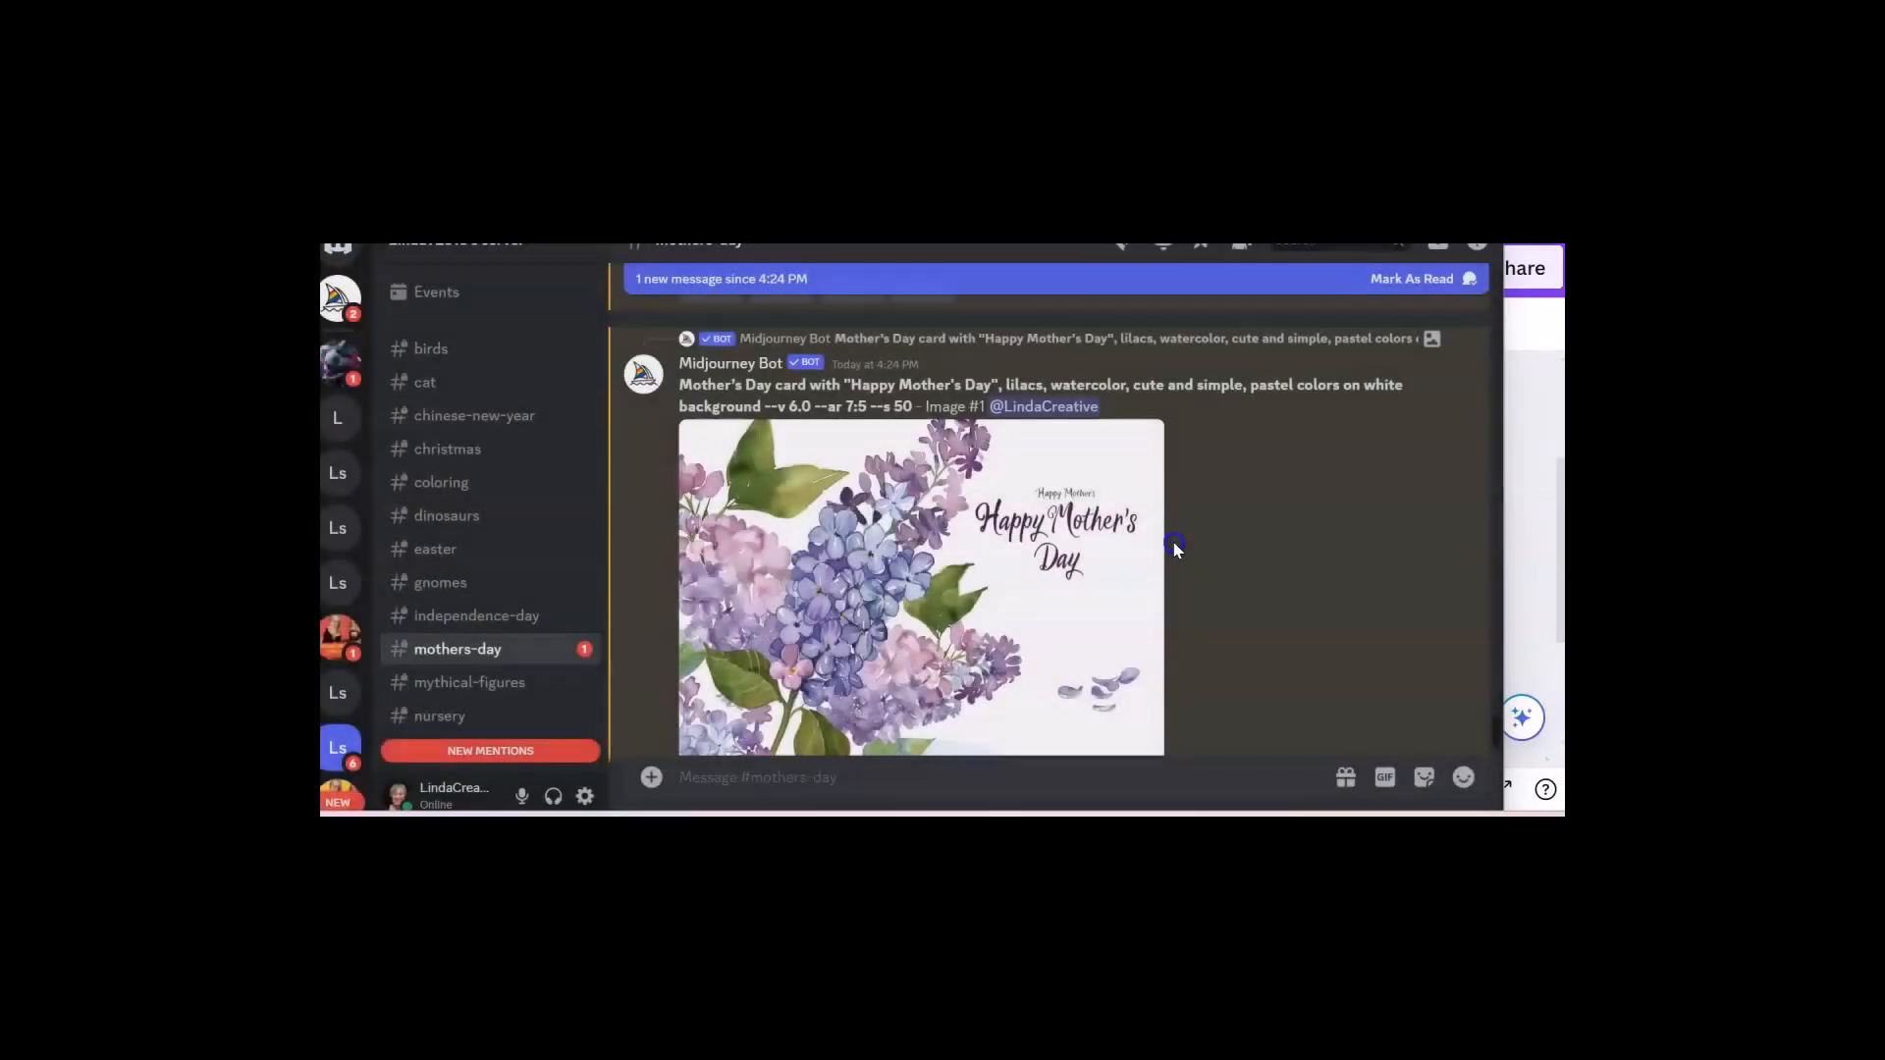
Pull out image 4 from the lilac grid as a separate picture and copy it.
scroll(1217, 532, down, 10)
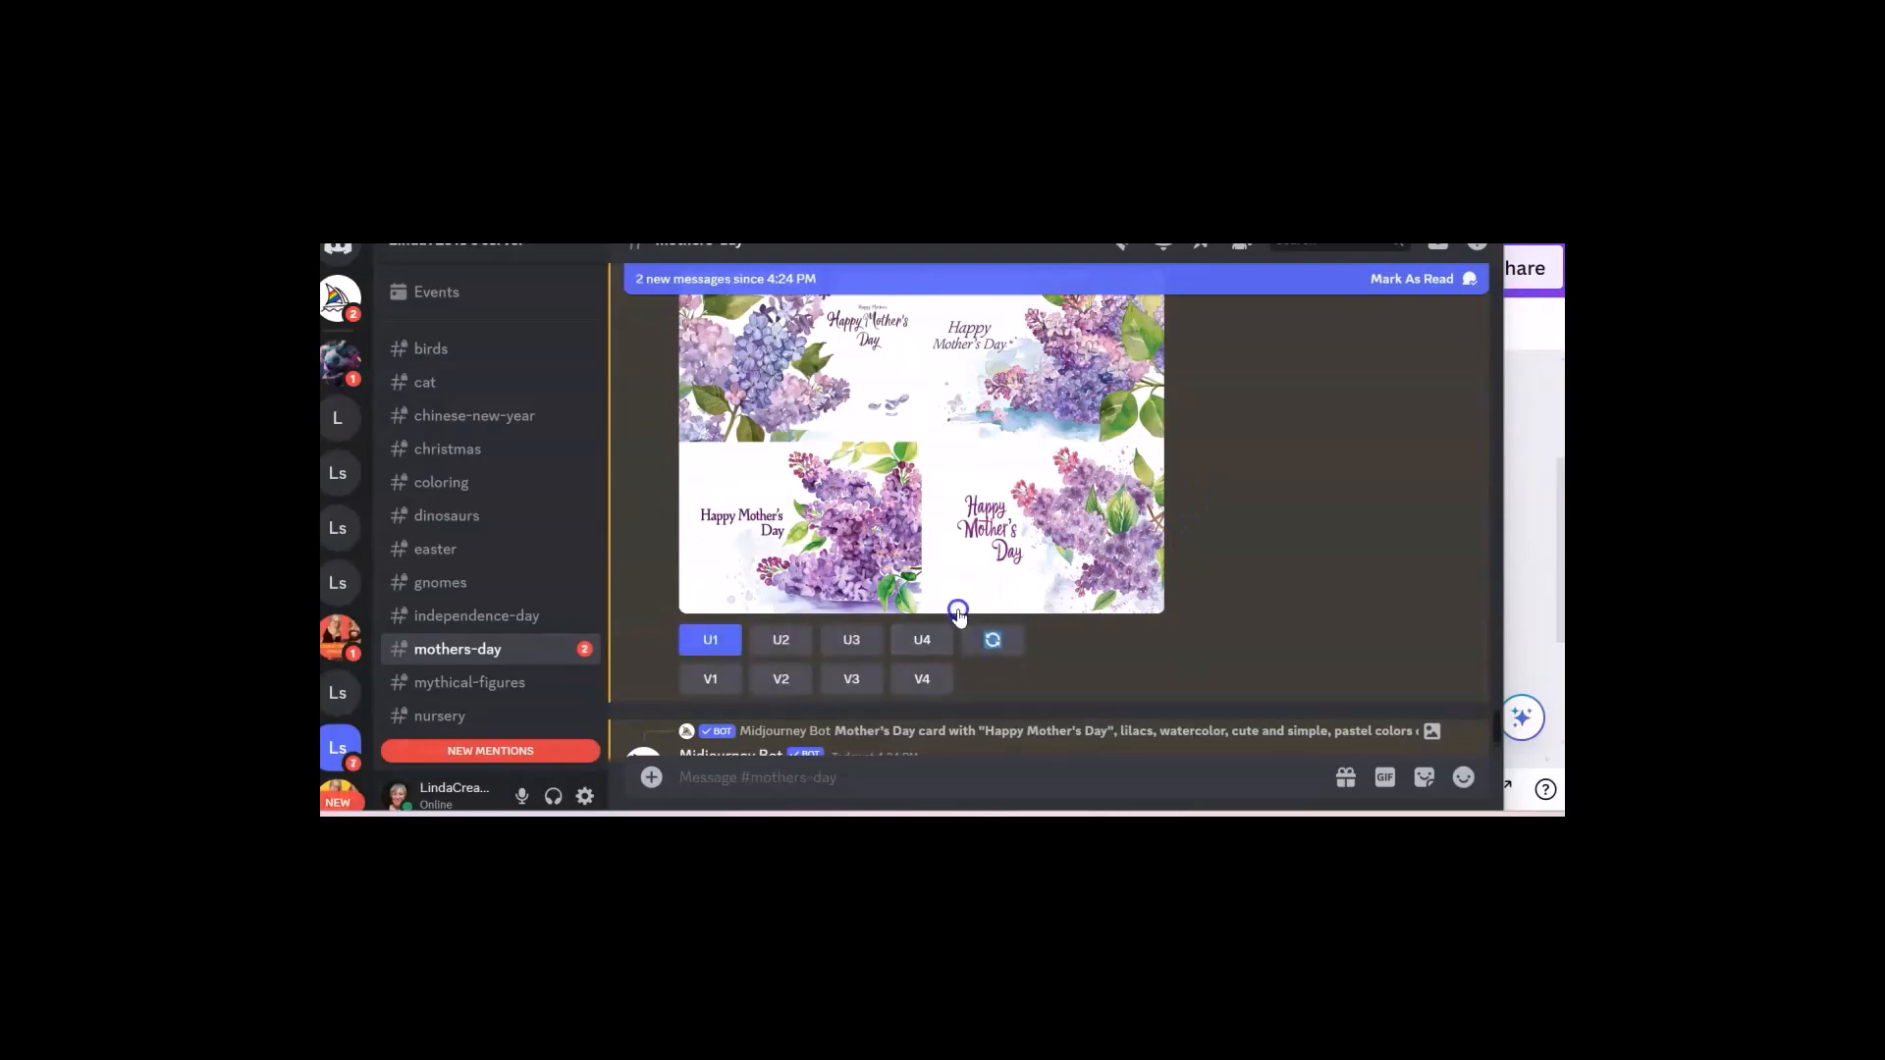
click(927, 639)
scroll(982, 589, down, 8)
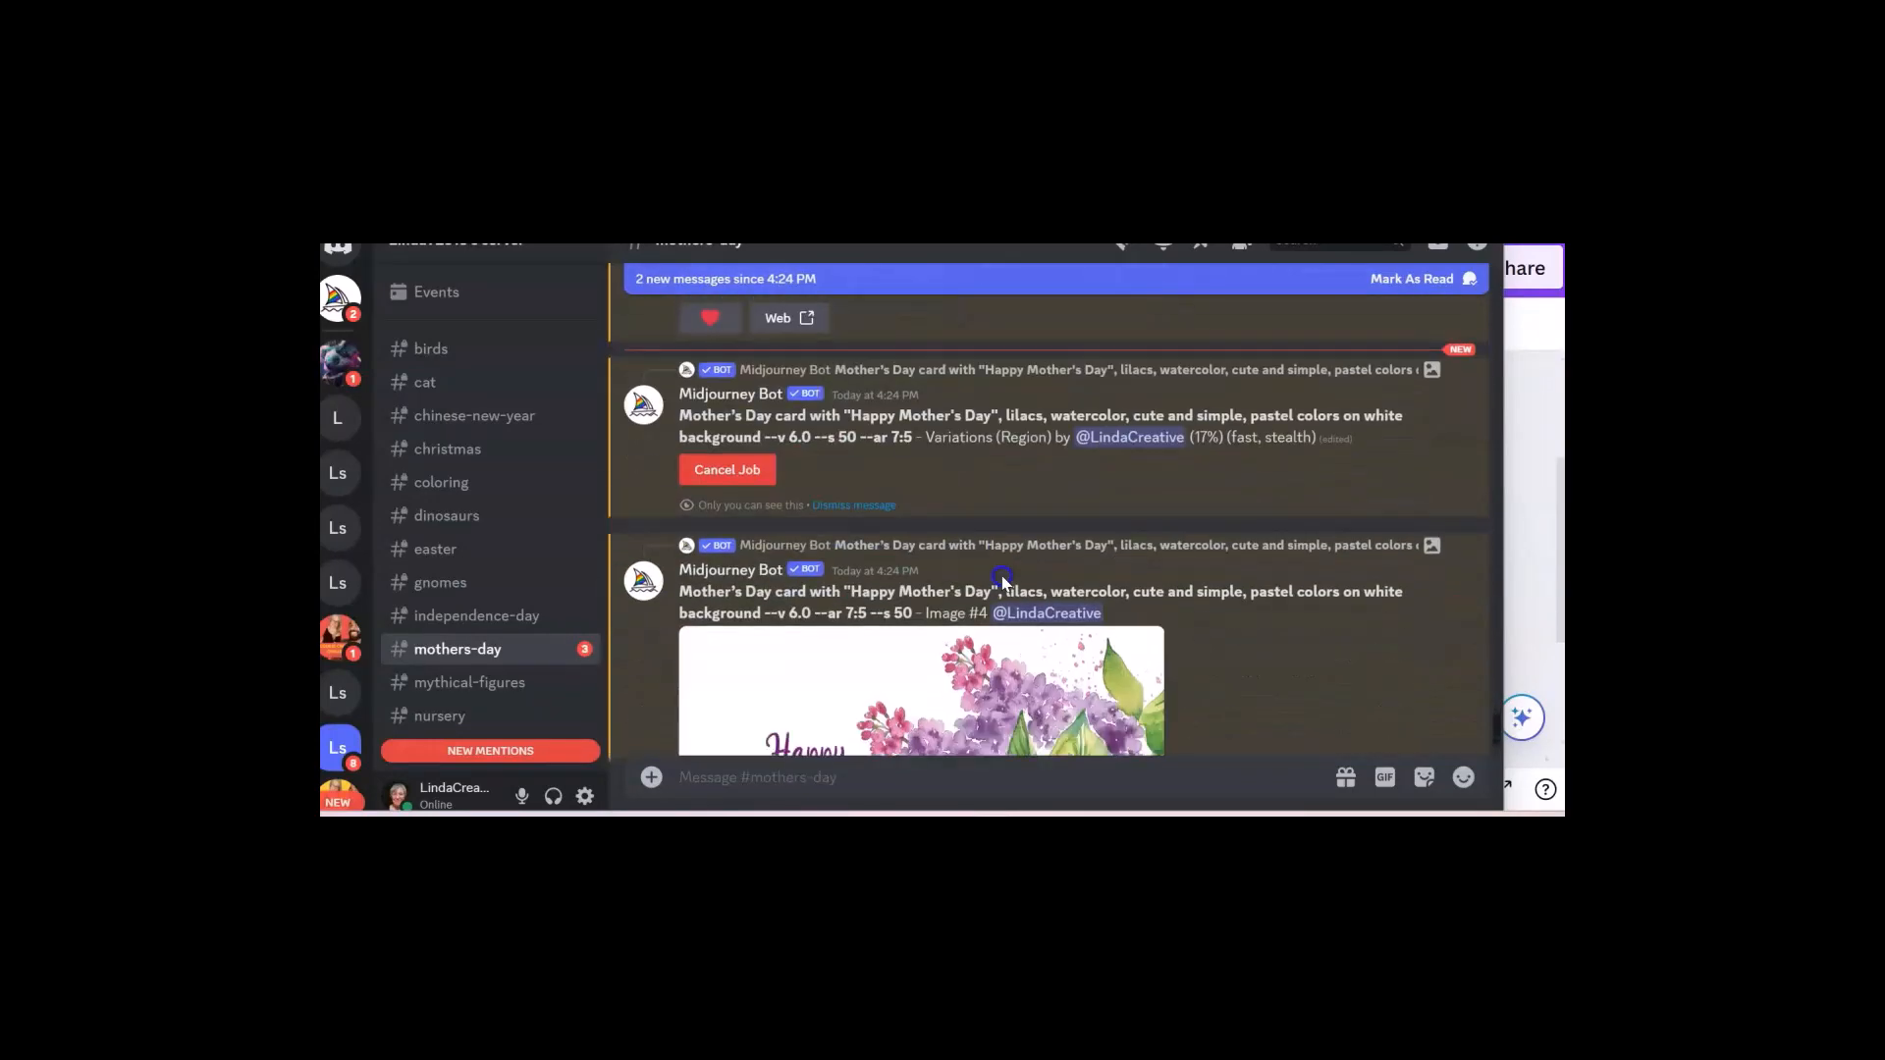
scroll(1002, 582, down, 3)
right_click(899, 540)
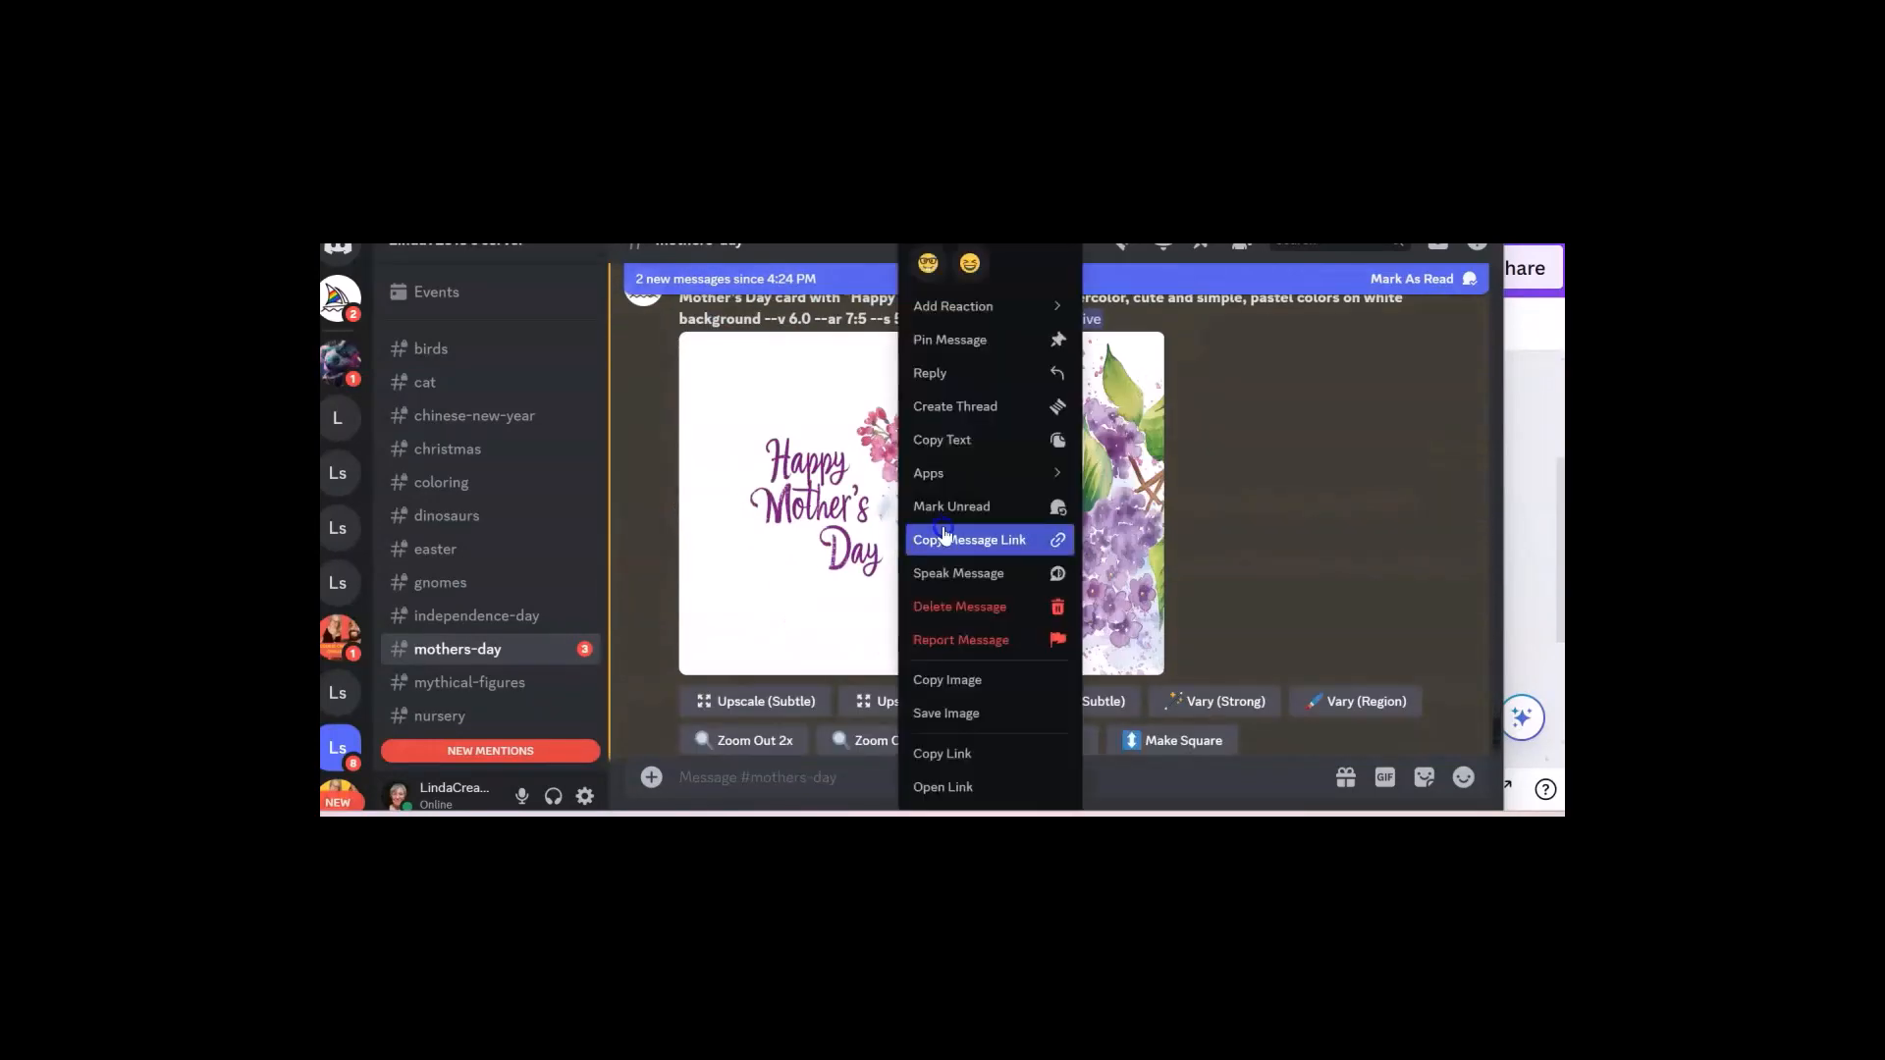
click(1006, 723)
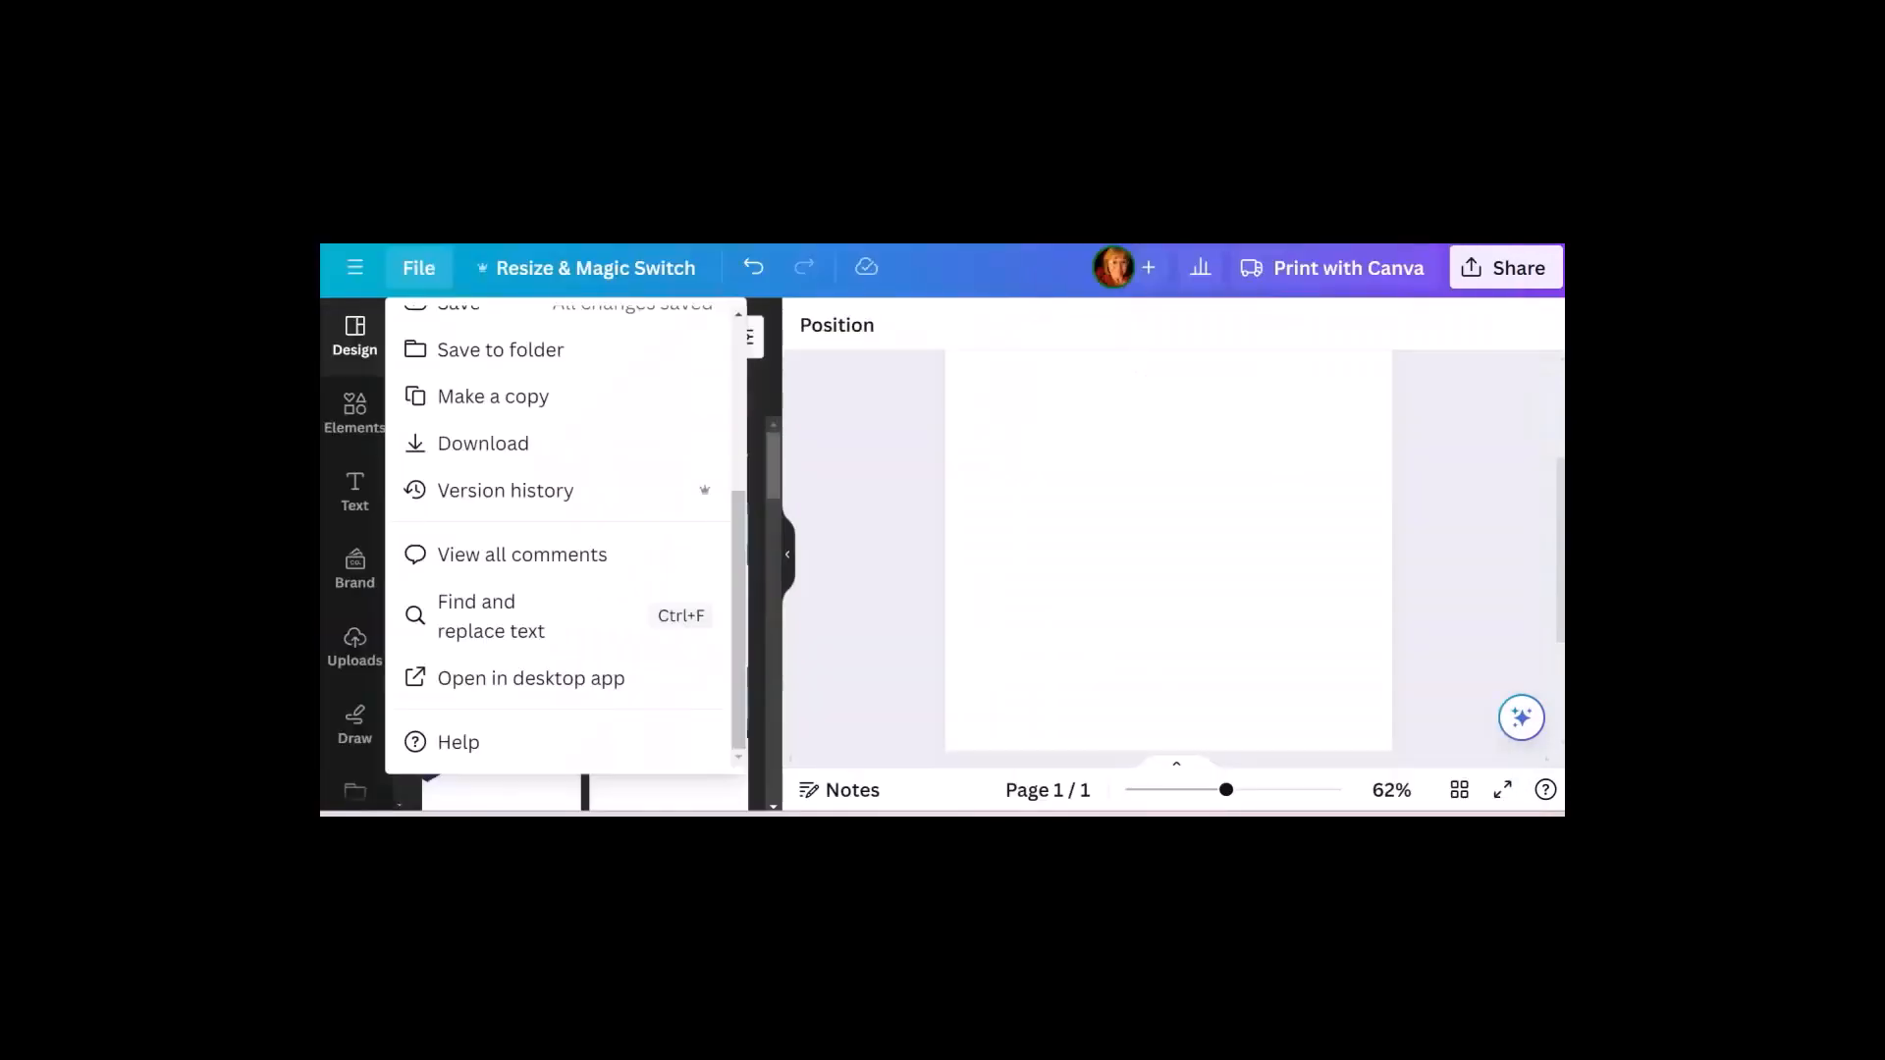
Switch to Canva, paste the lilac image onto the blank card page, and enlarge and position it to nearly fill the lower half.
click(1085, 455)
right_click(1064, 558)
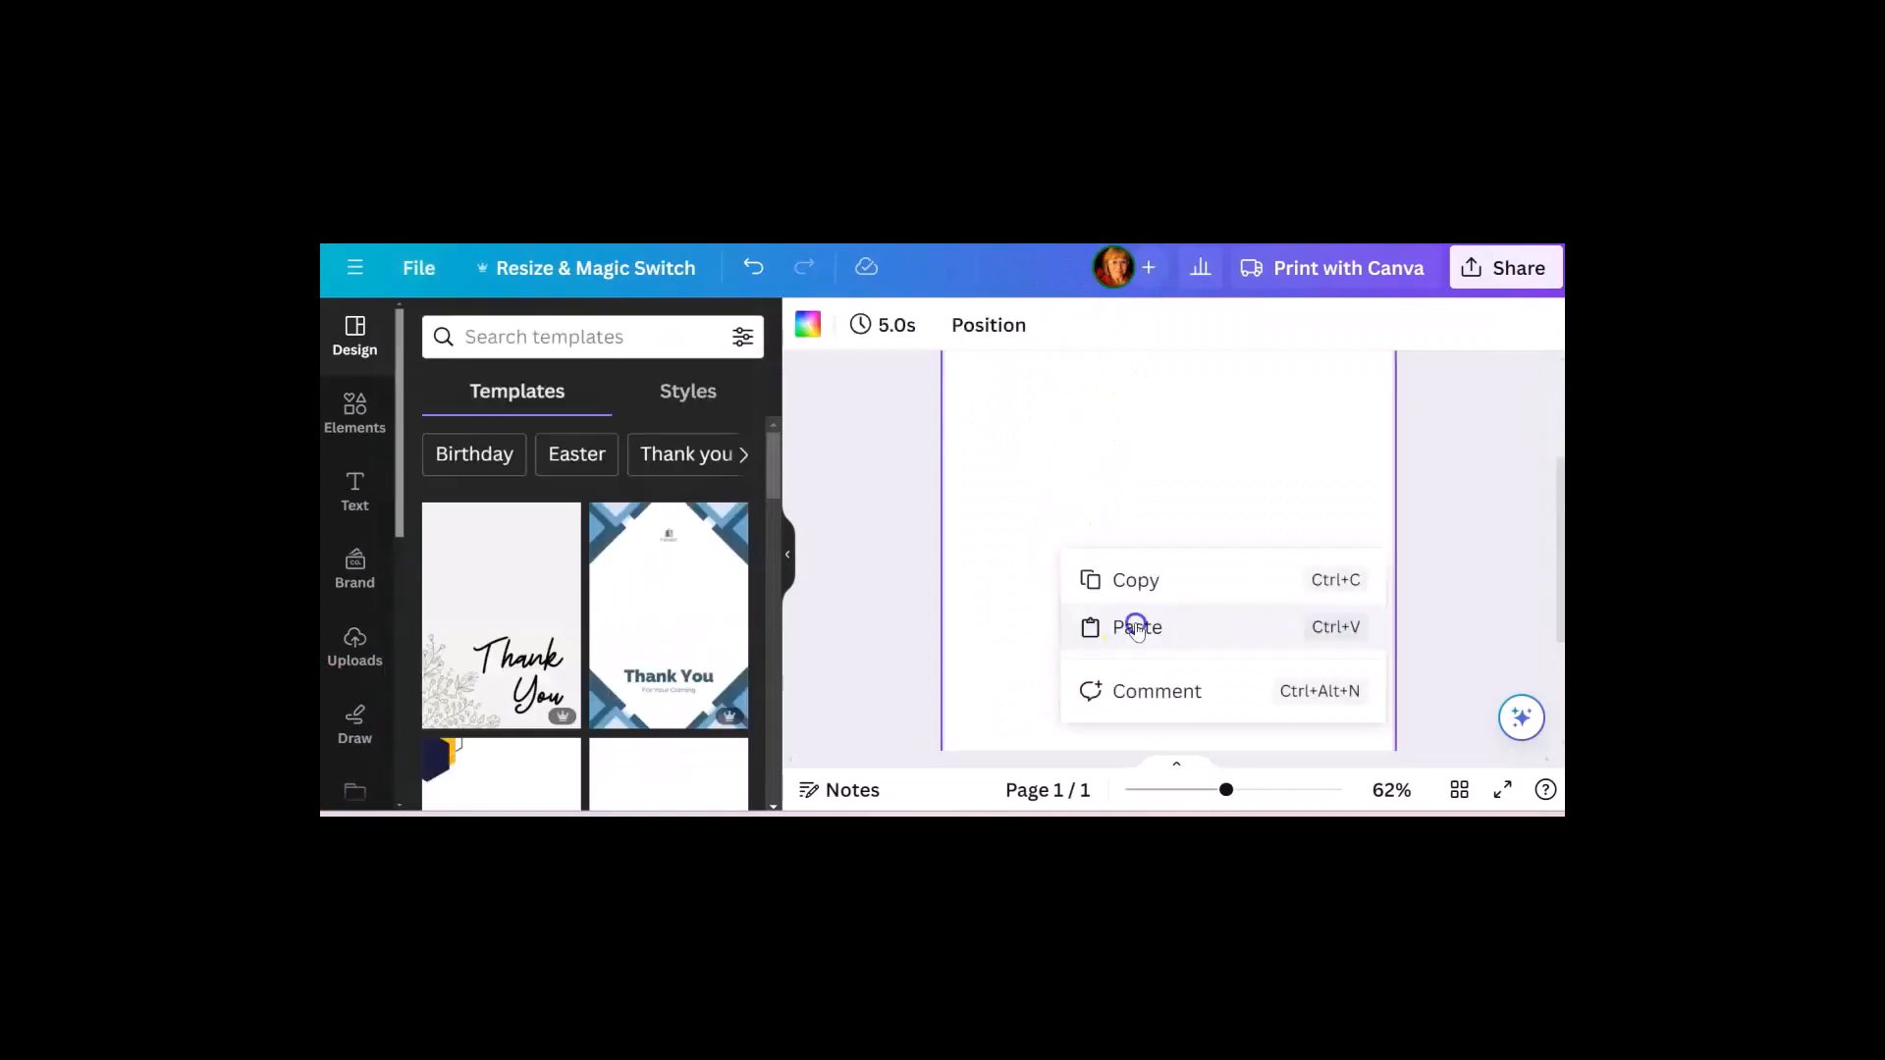
click(1136, 623)
drag(1312, 434, 1360, 452)
scroll(1332, 465, up, 2)
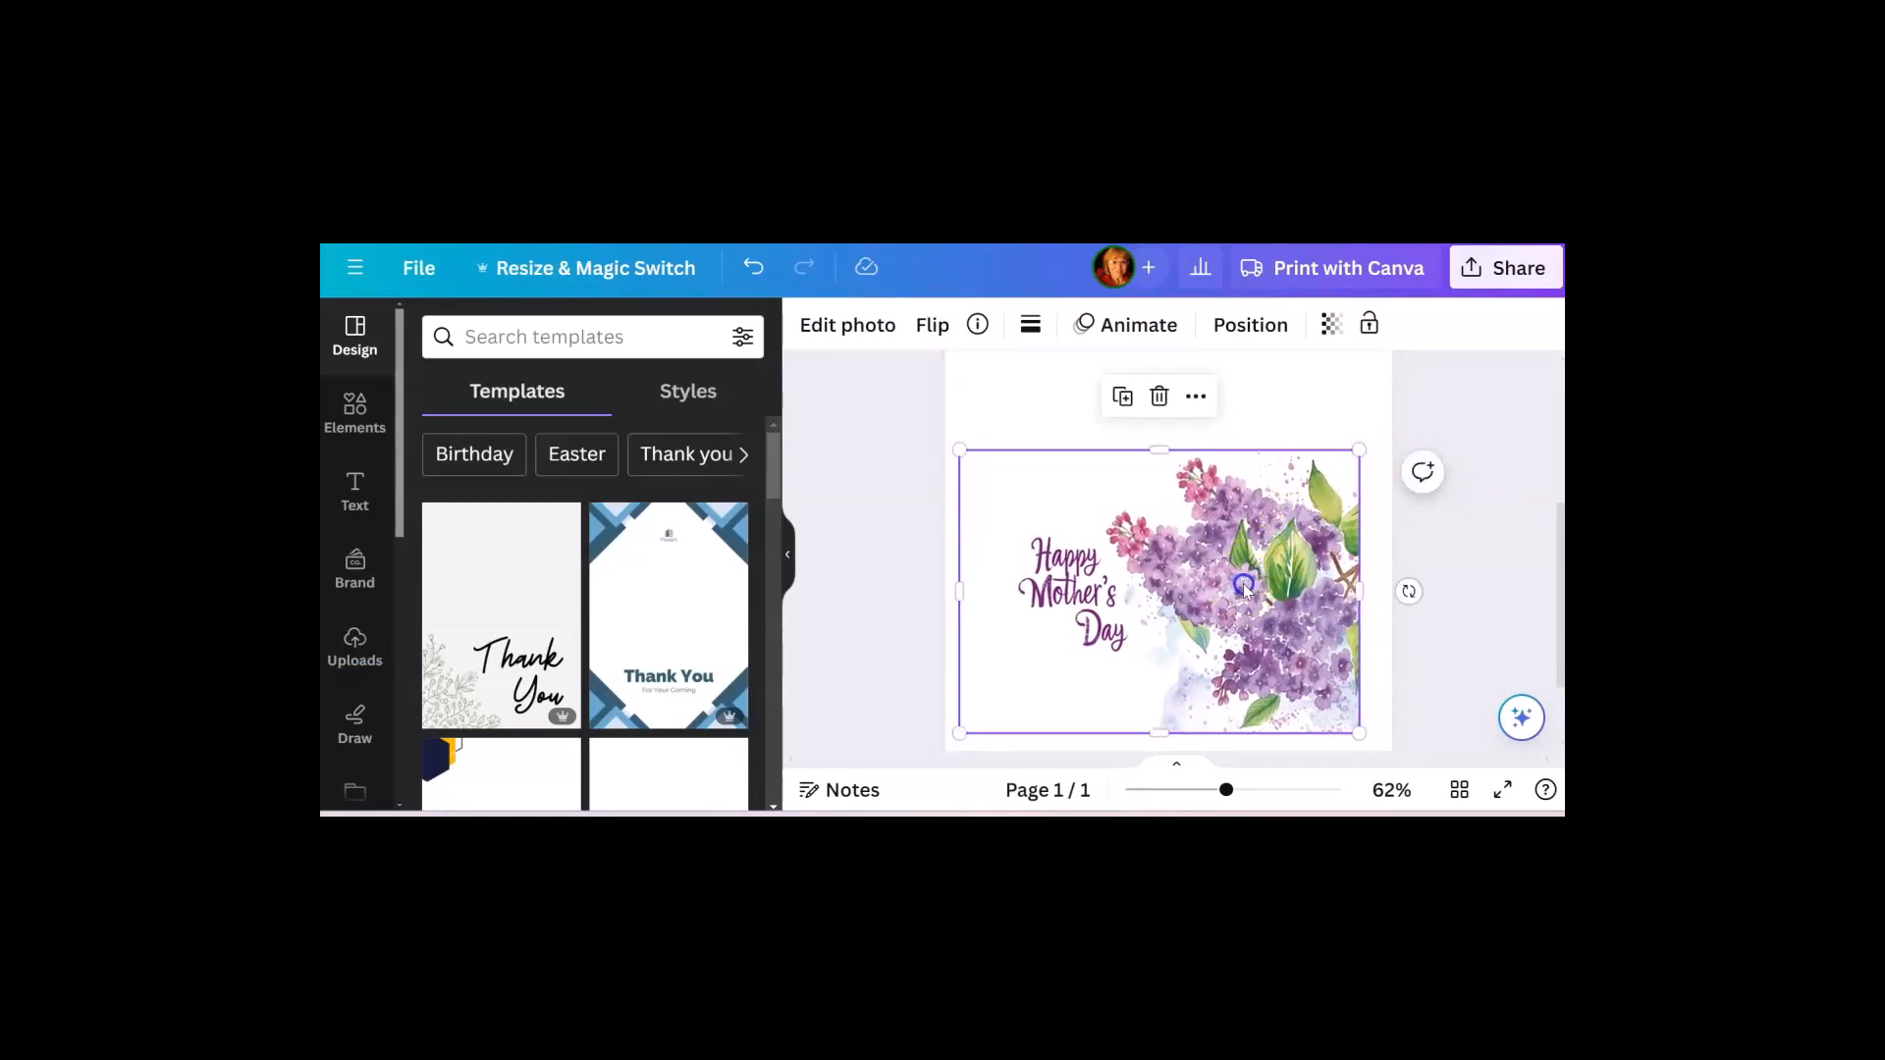
drag(1244, 586, 1244, 583)
click(1470, 474)
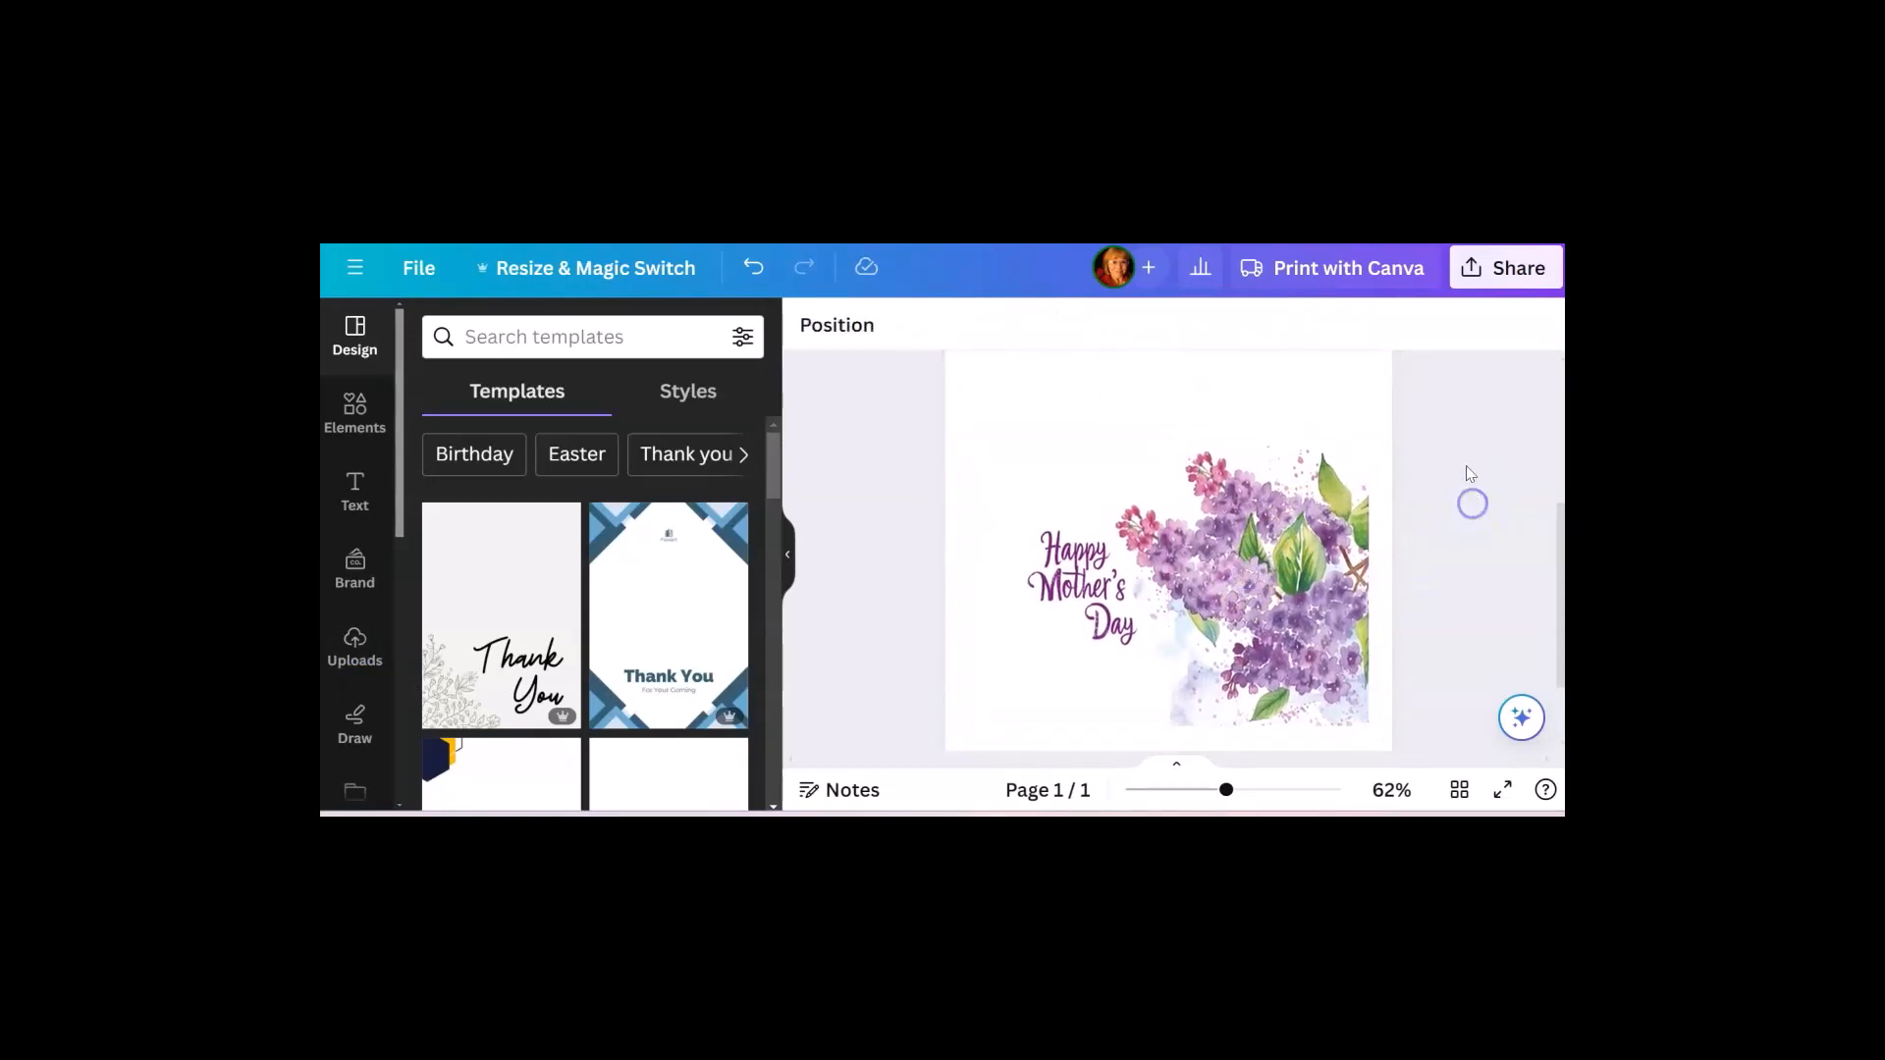
scroll(1451, 422, down, 1)
scroll(1394, 481, up, 2)
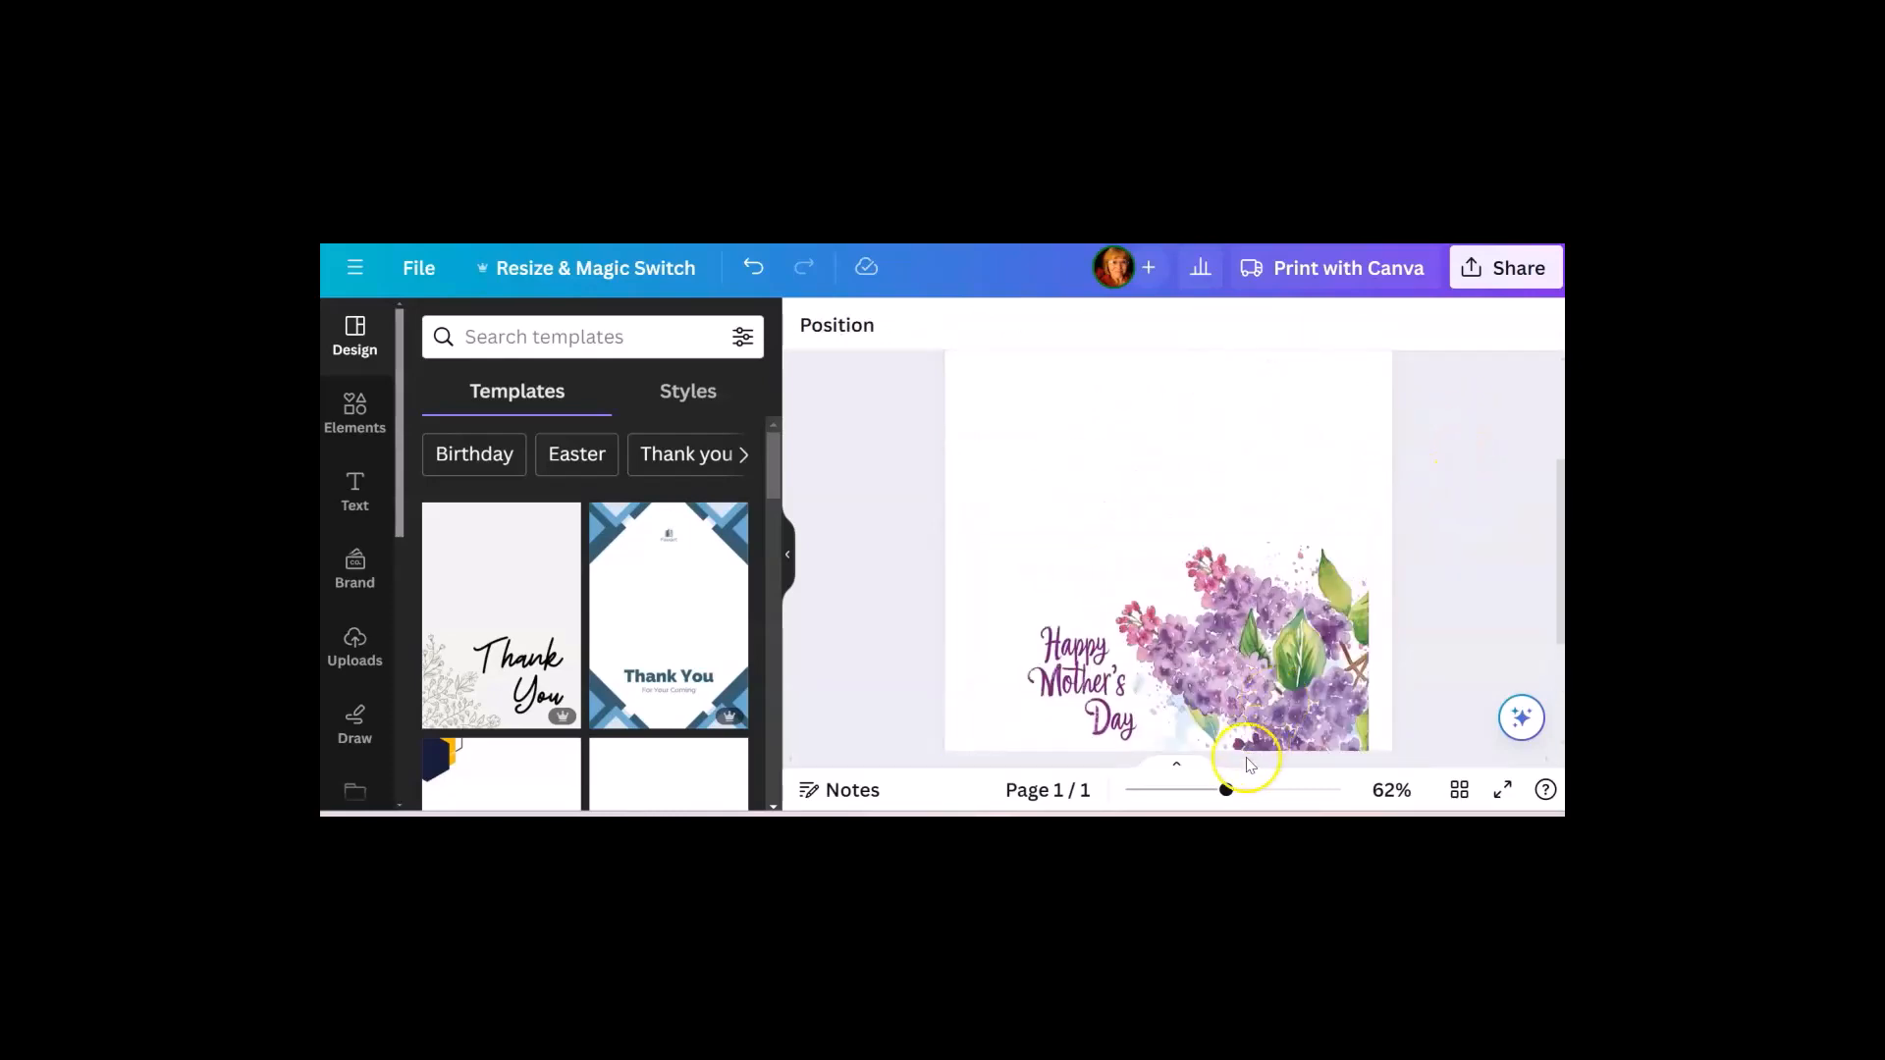
Return to Discord and look further down the channel past lilac image 4 for the newest results.
click(984, 746)
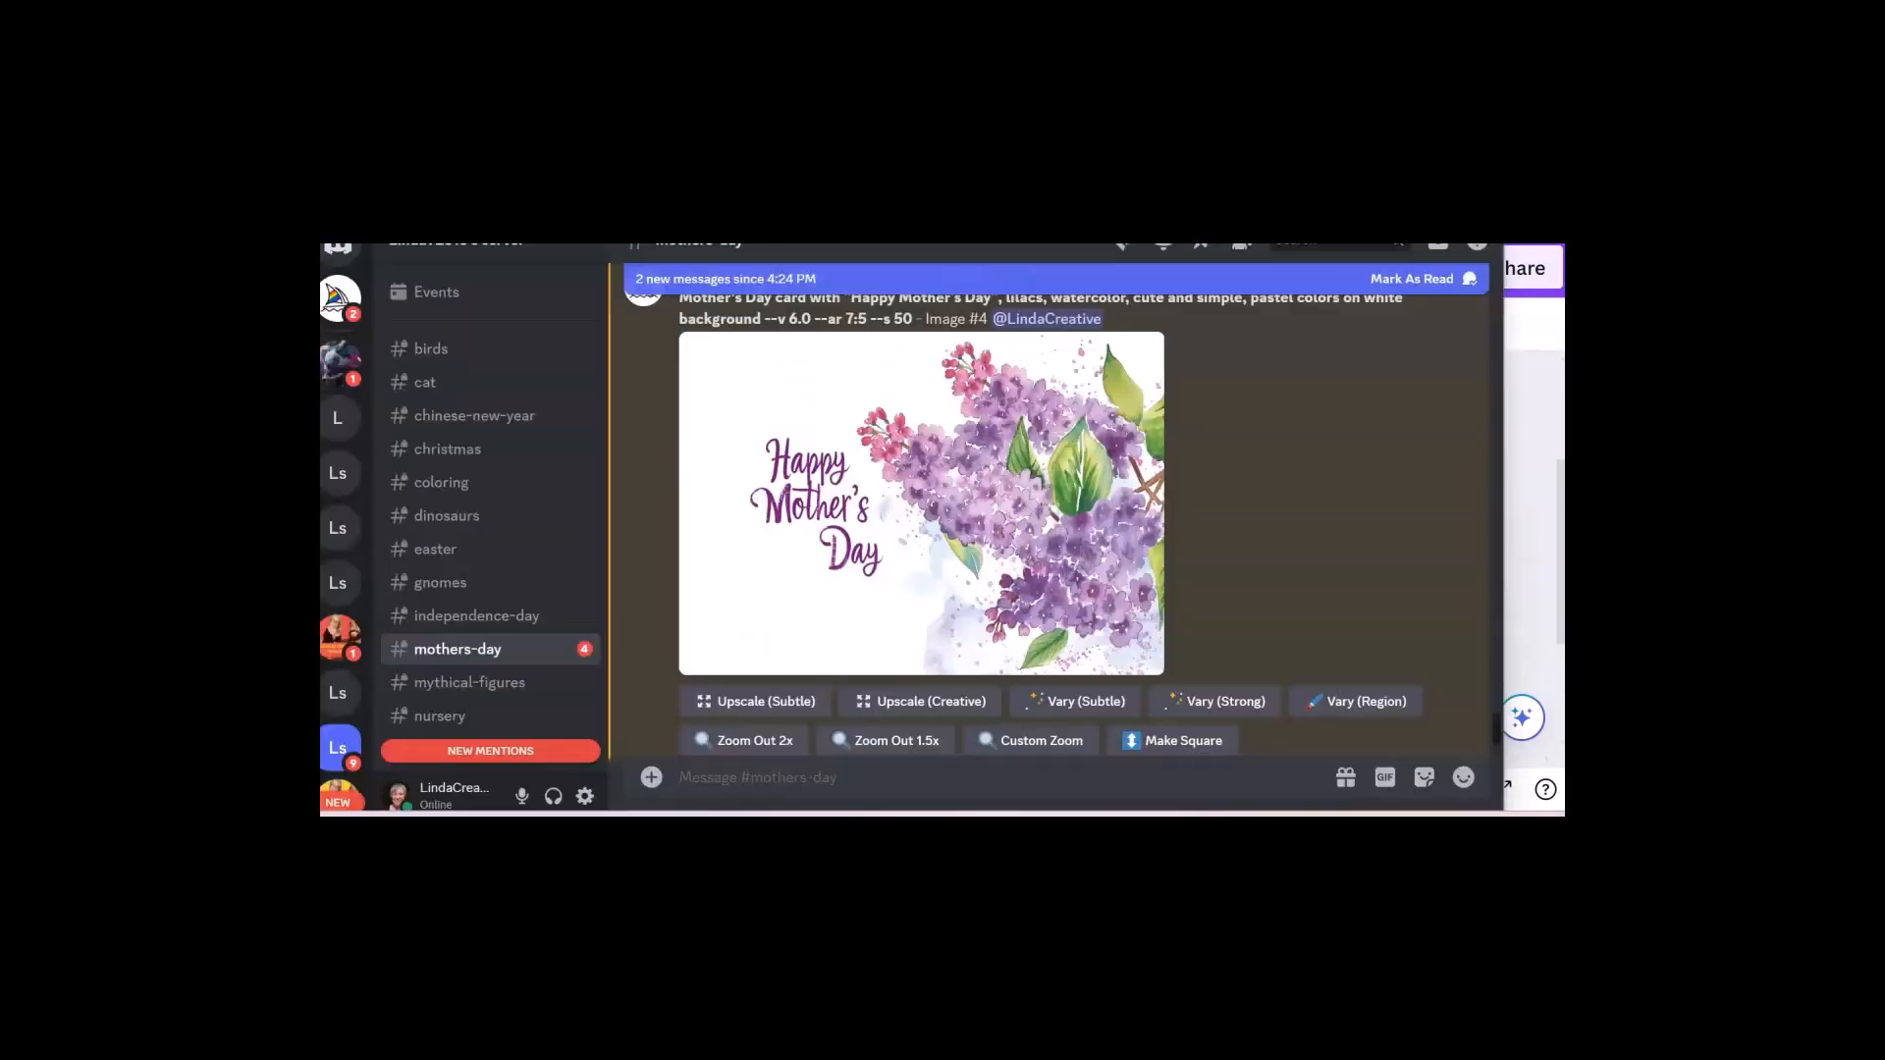
scroll(937, 645, down, 3)
scroll(937, 645, down, 3)
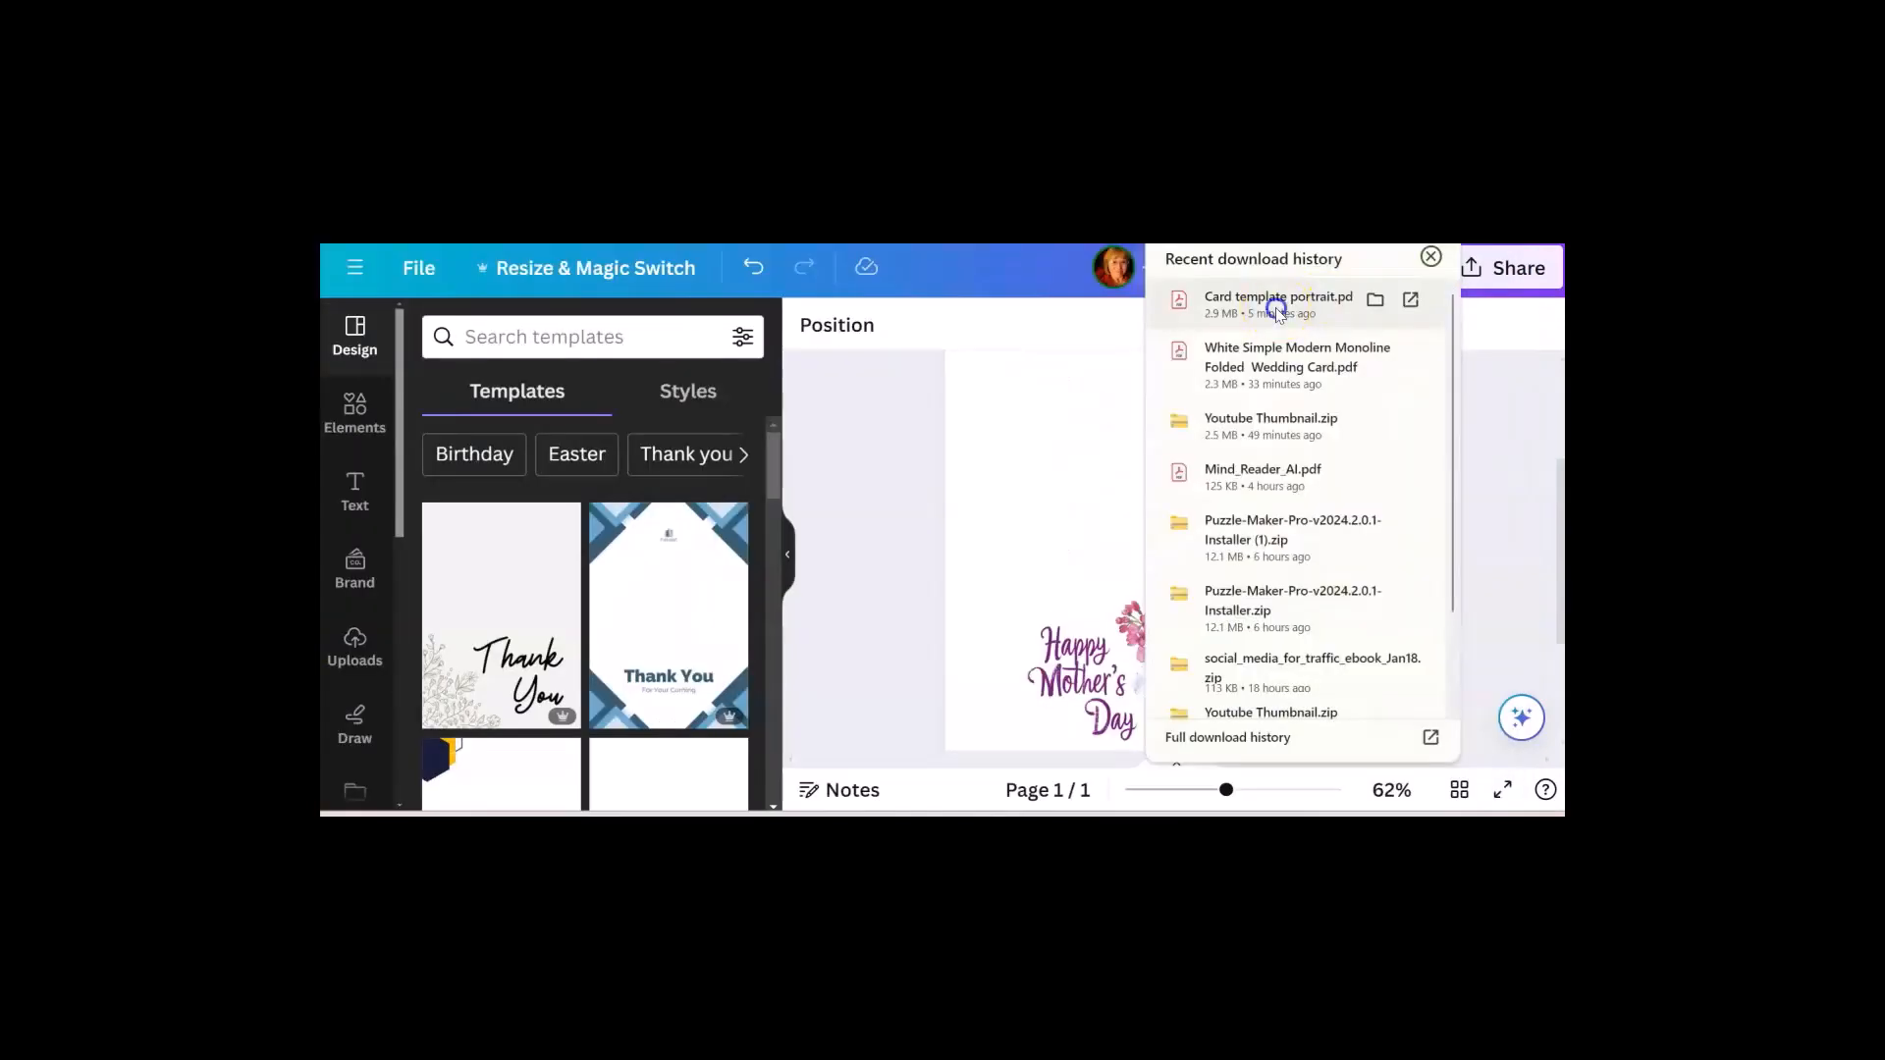
Open the downloaded "Card template portrait" PDF from the browser's download history and examine its crop marks and carnation card layout.
click(1263, 298)
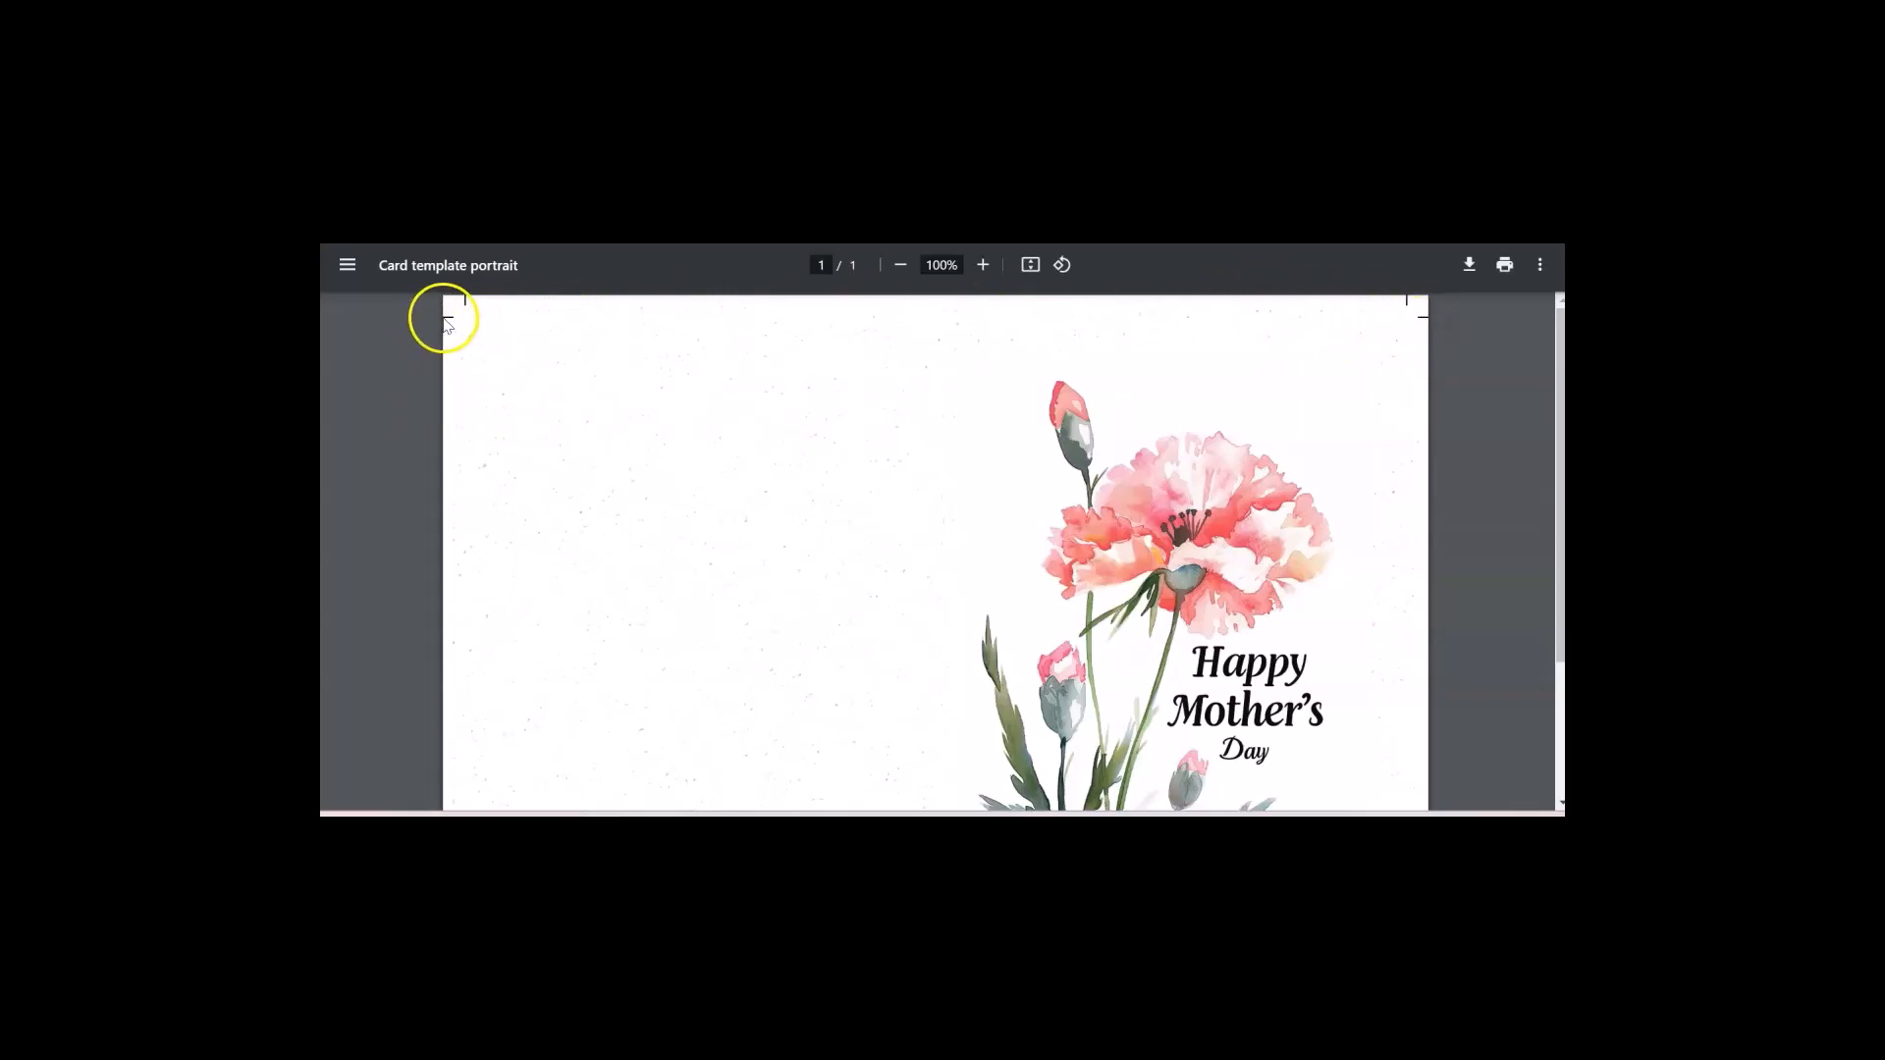
scroll(744, 363, down, 1)
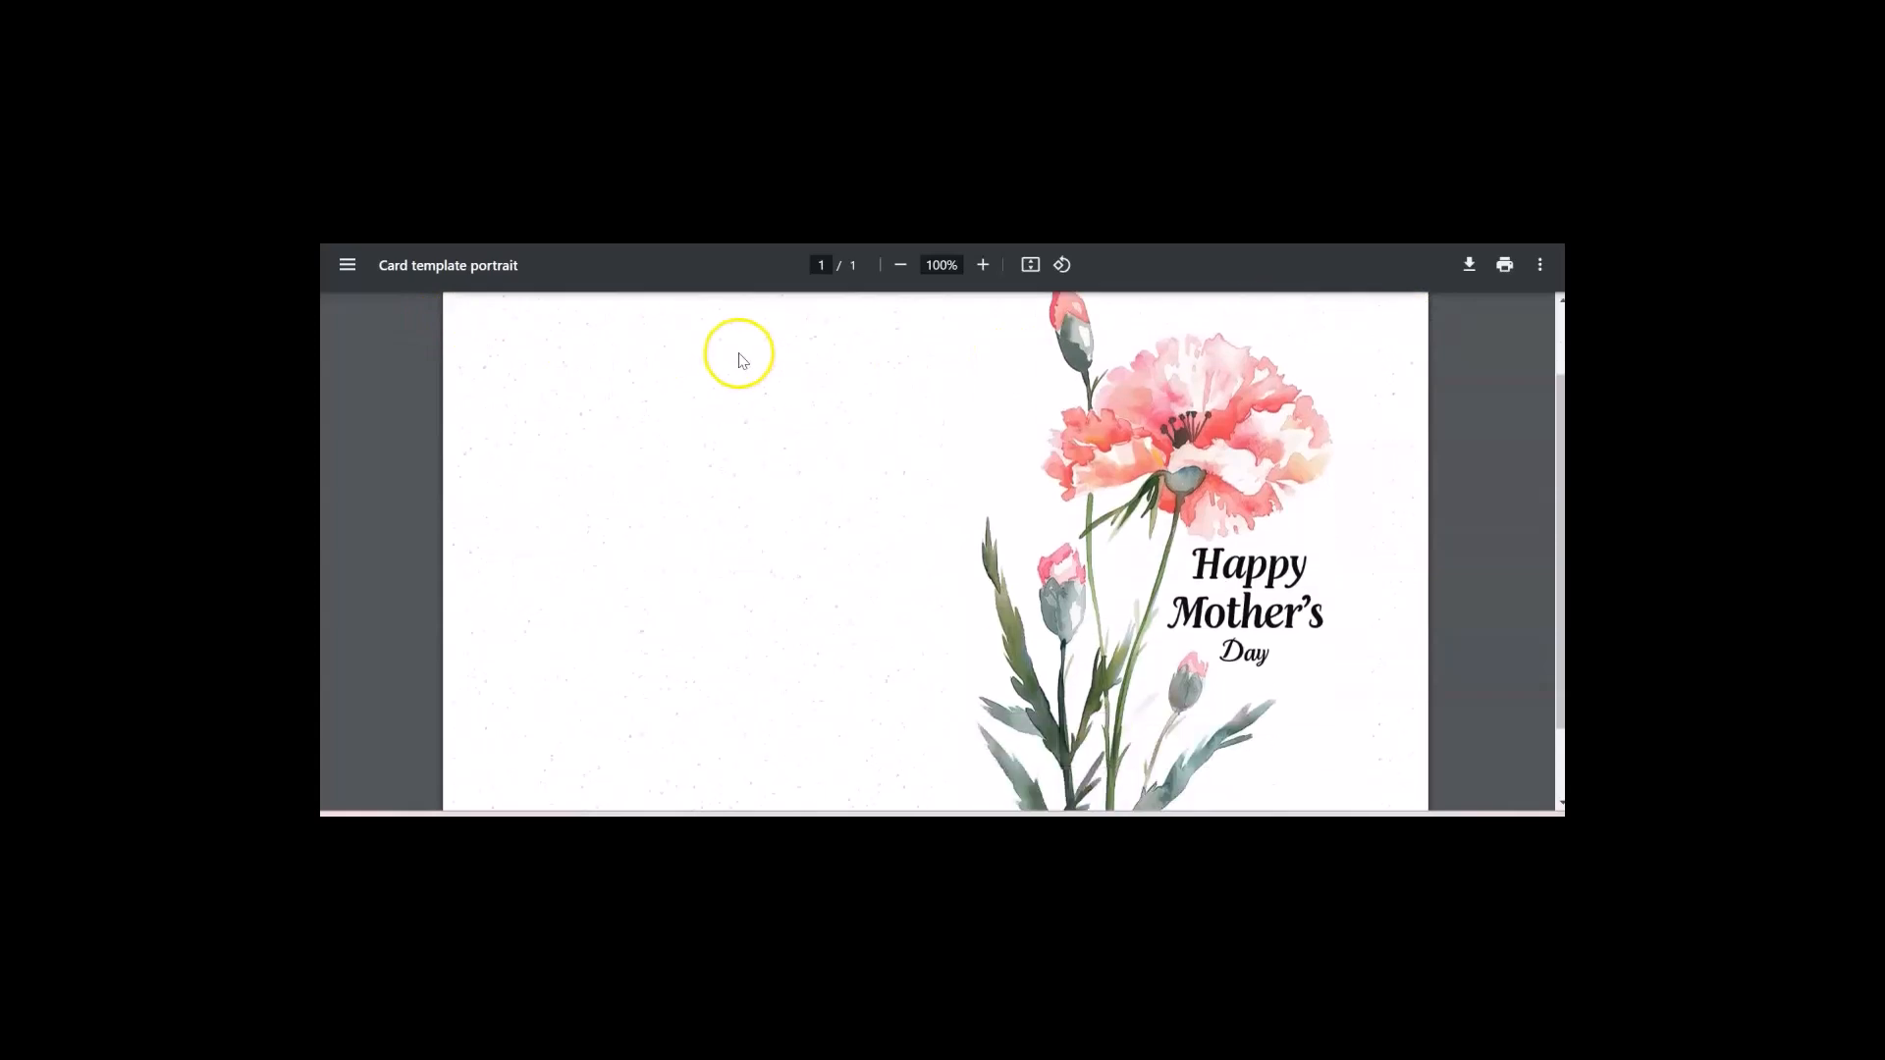
scroll(668, 368, up, 1)
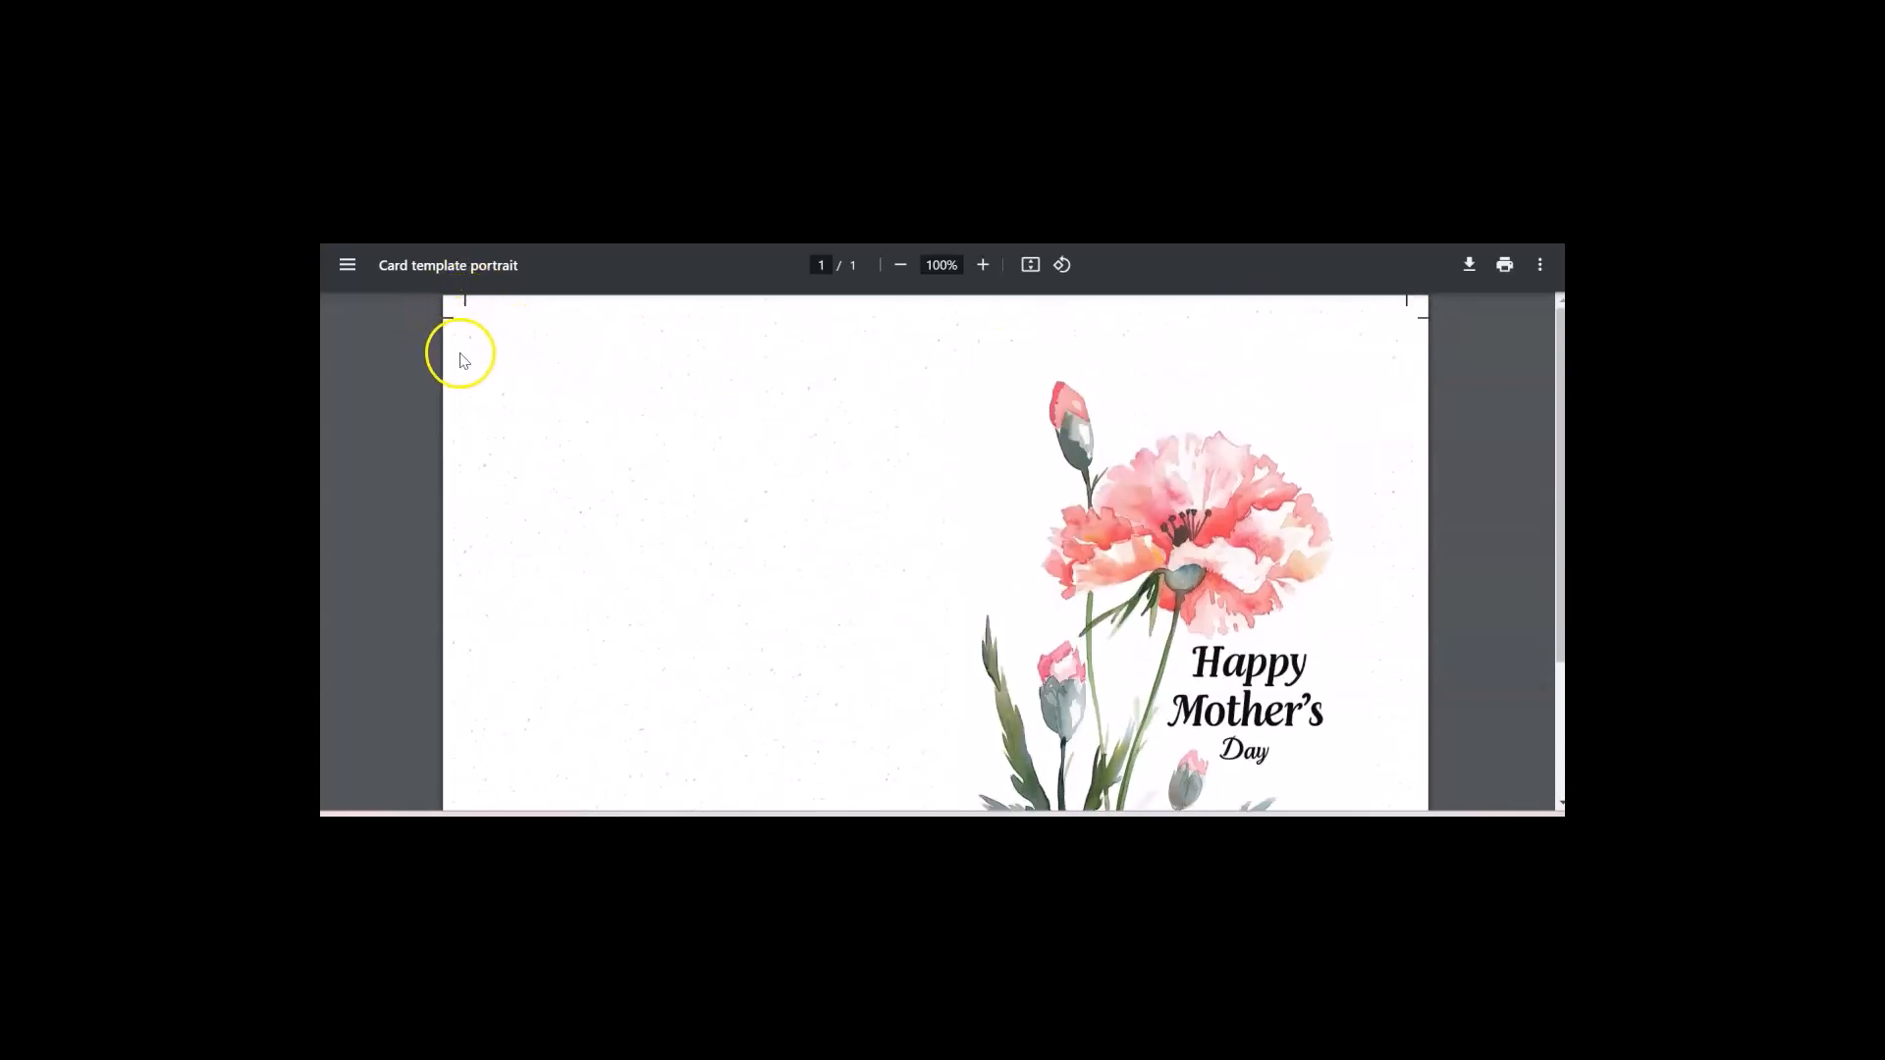
scroll(494, 471, down, 2)
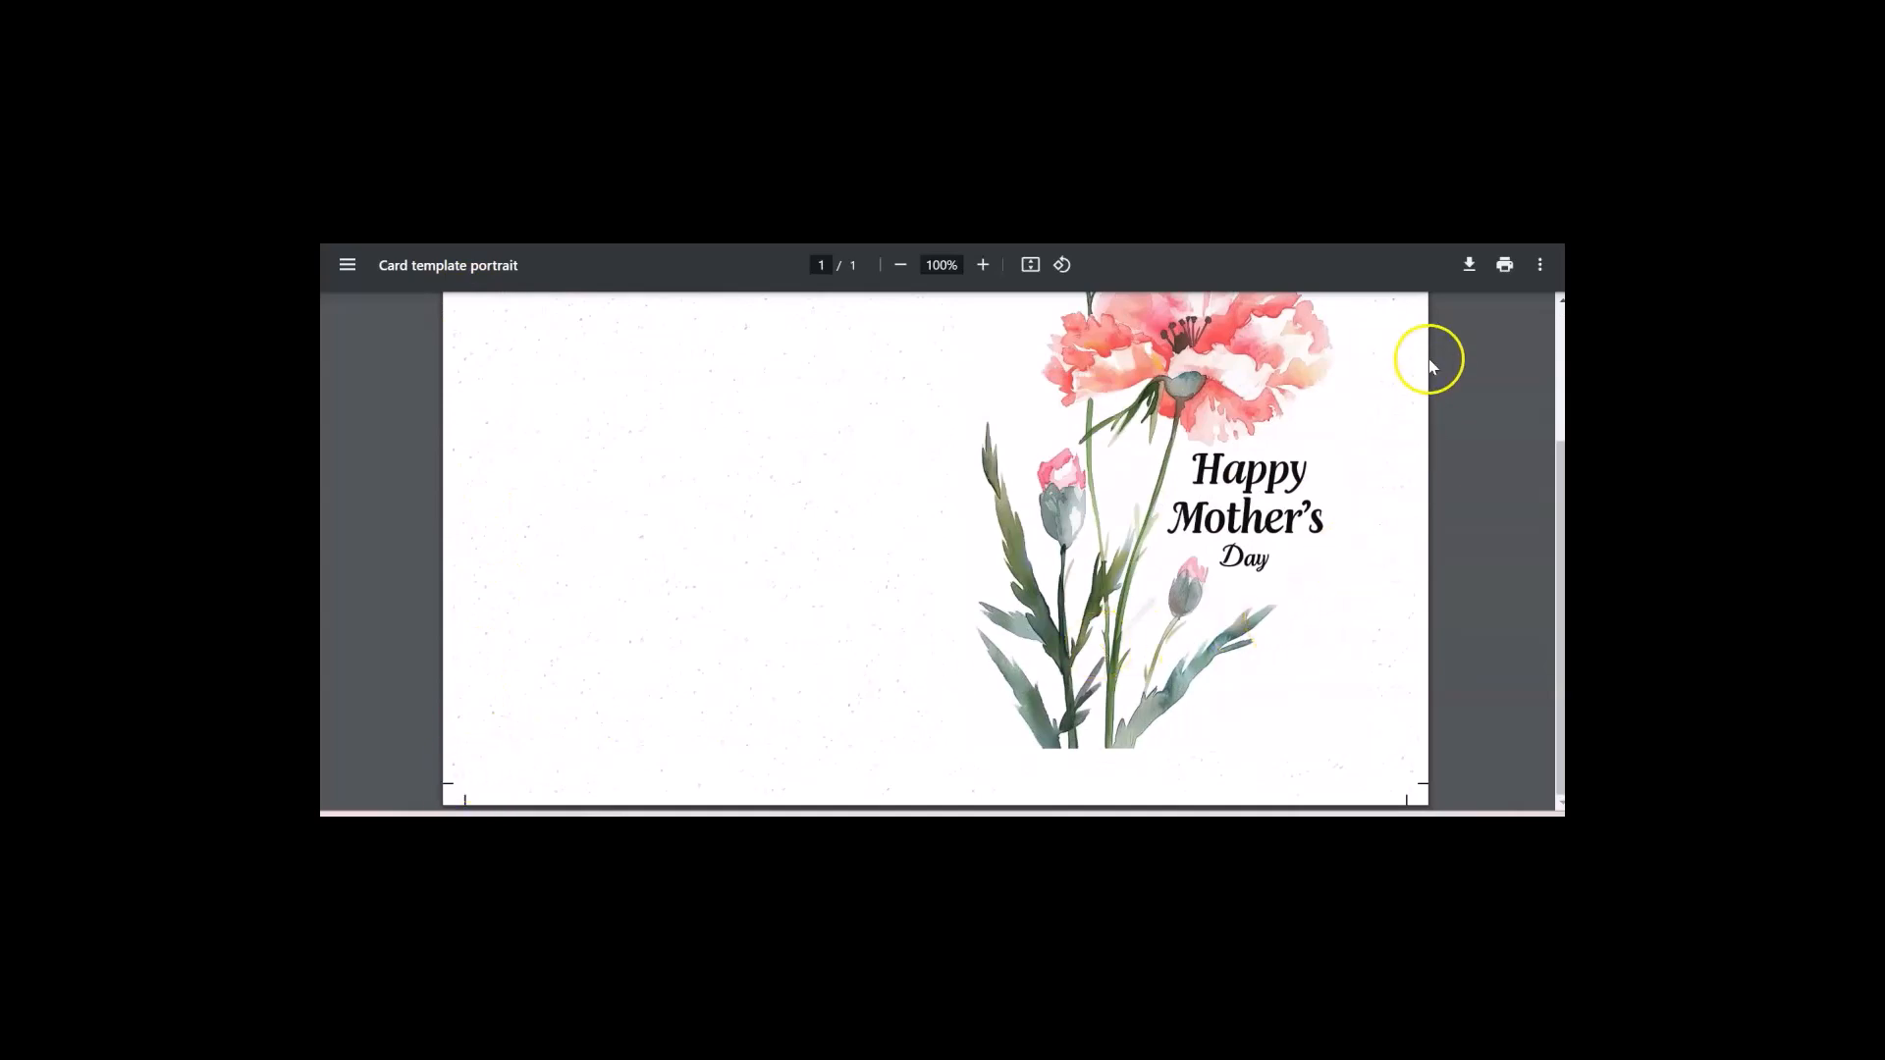
scroll(1428, 360, up, 2)
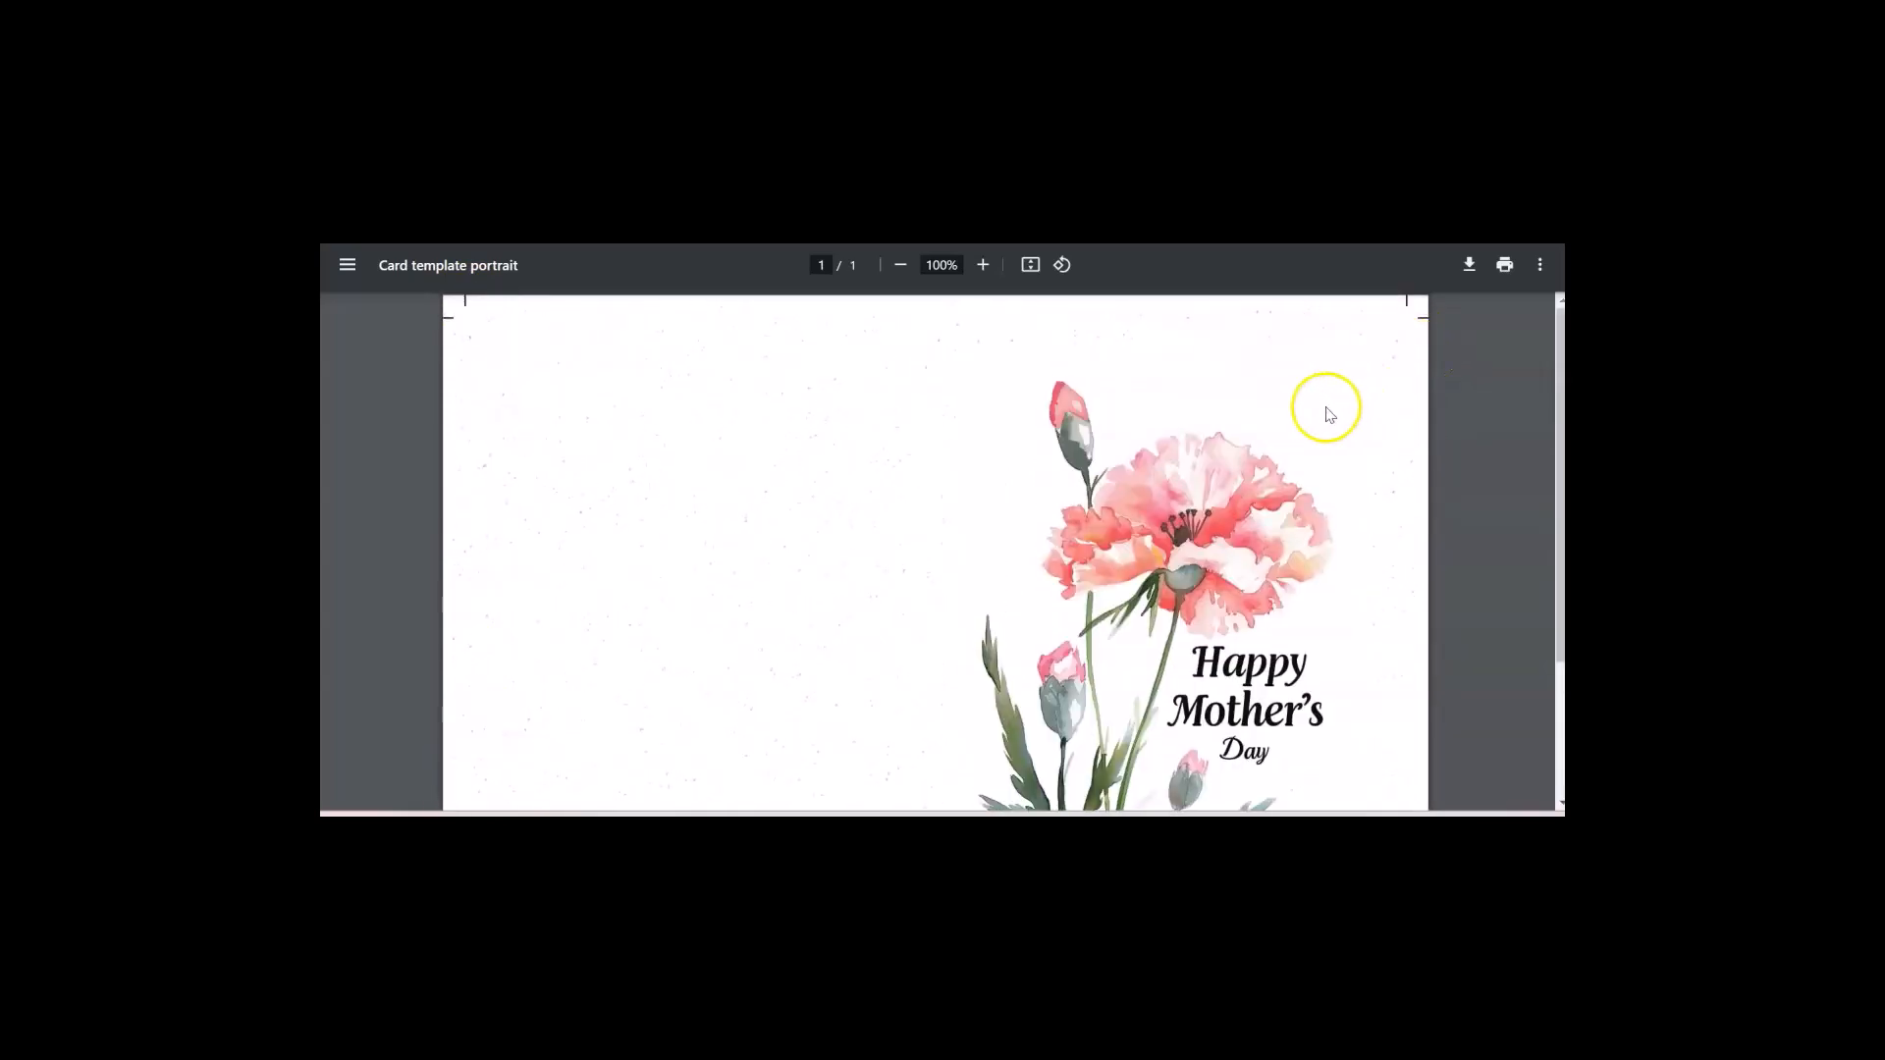
scroll(1153, 454, down, 2)
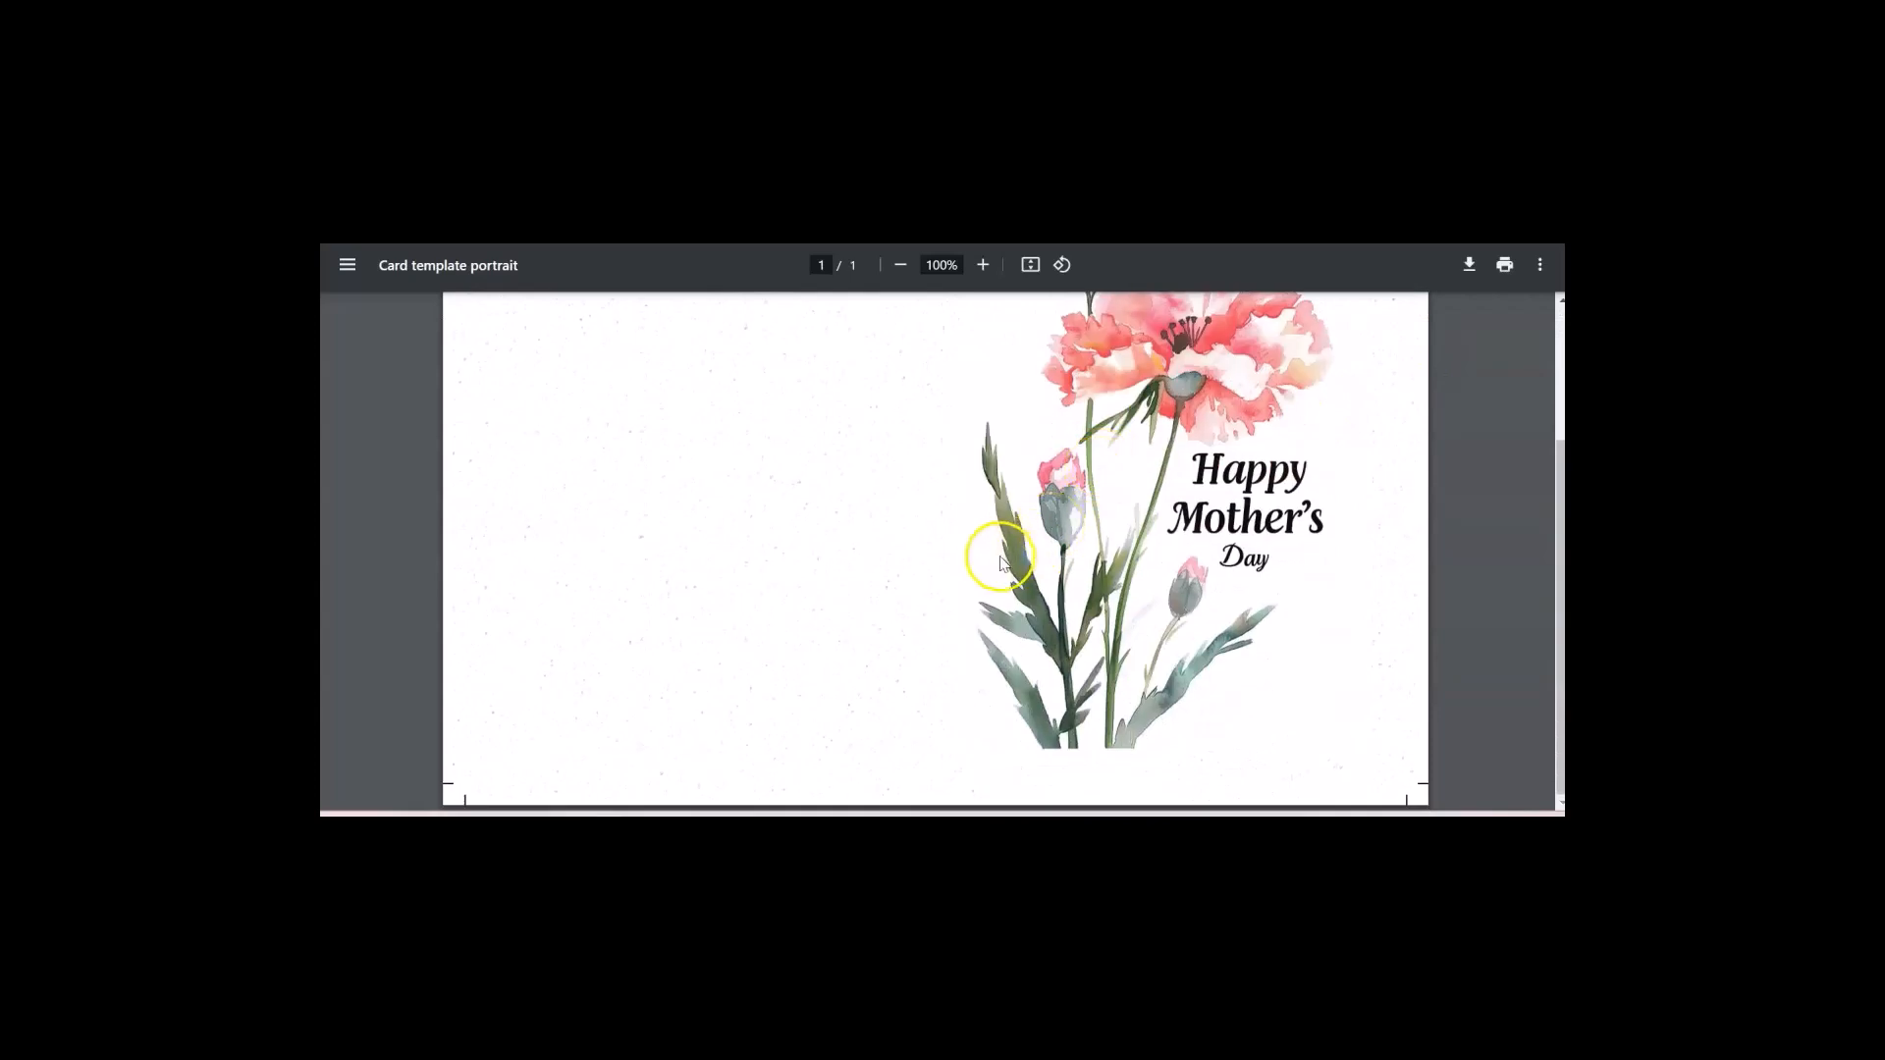
scroll(993, 560, up, 1)
scroll(1011, 501, up, 1)
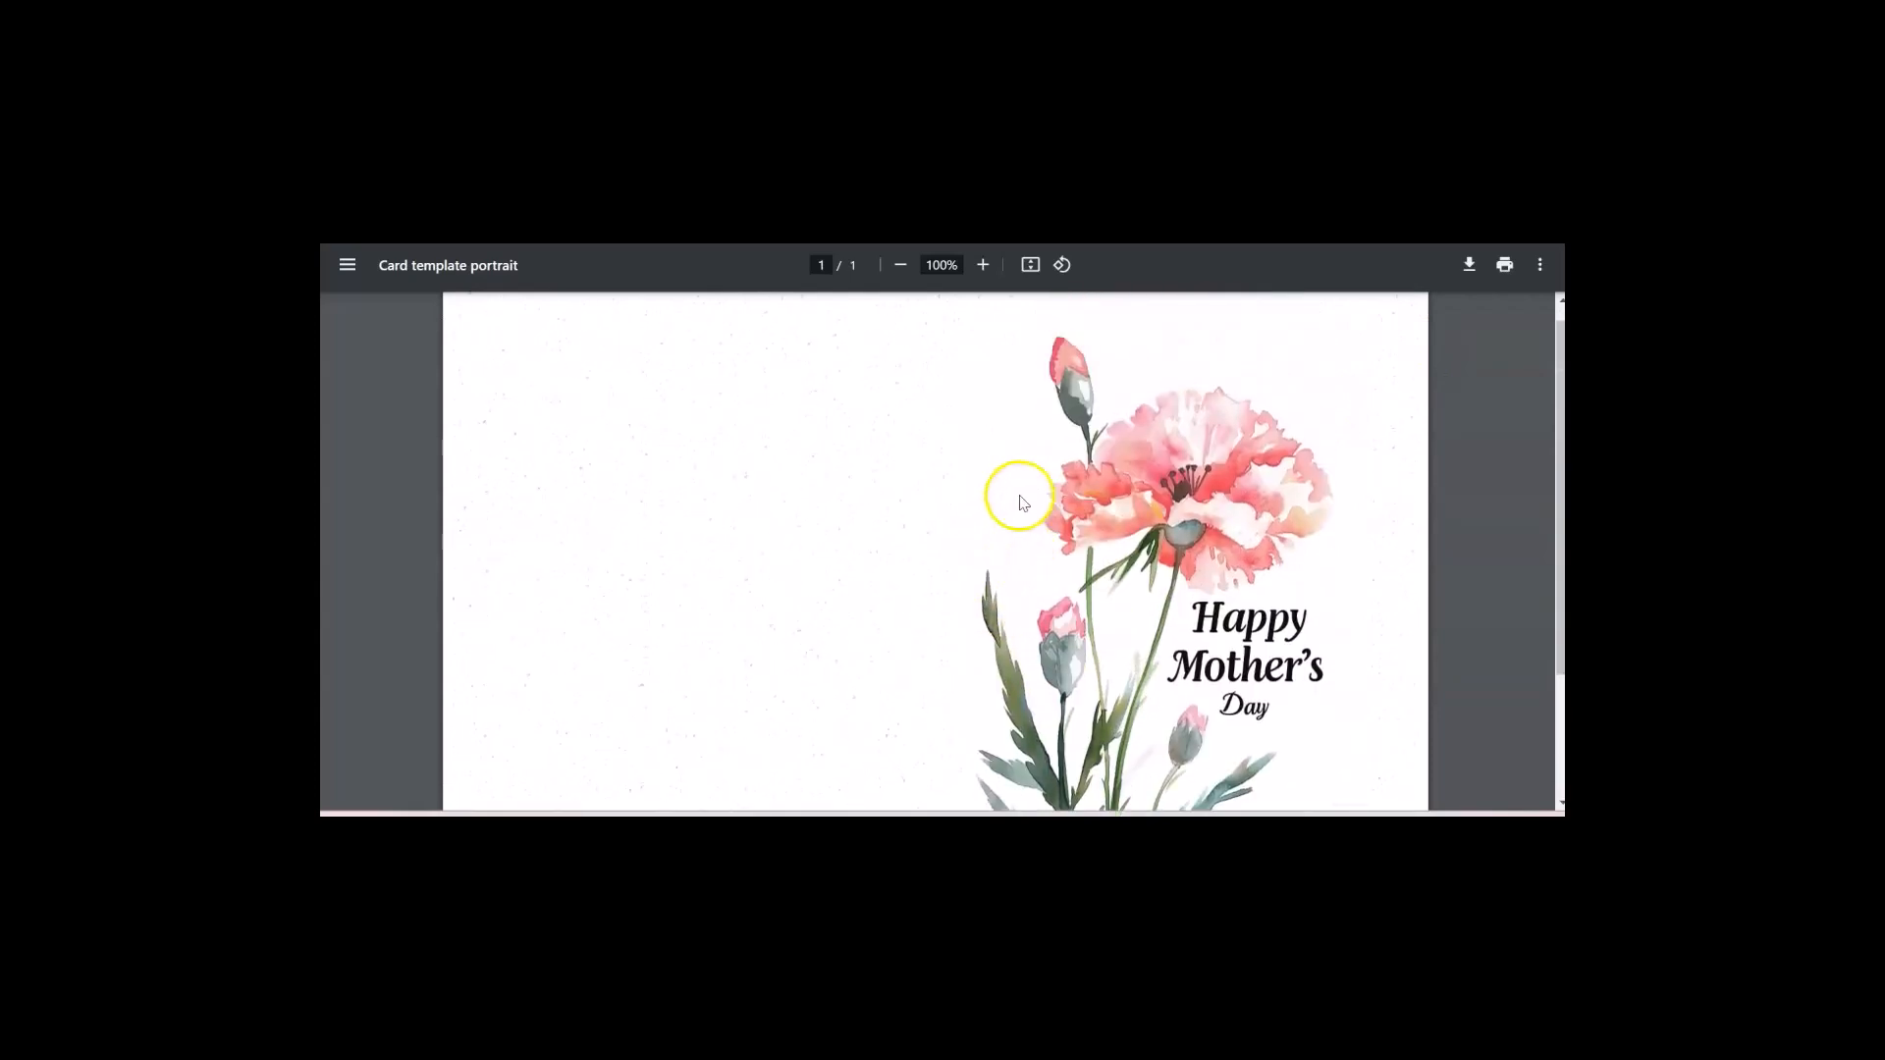
scroll(1040, 442, down, 1)
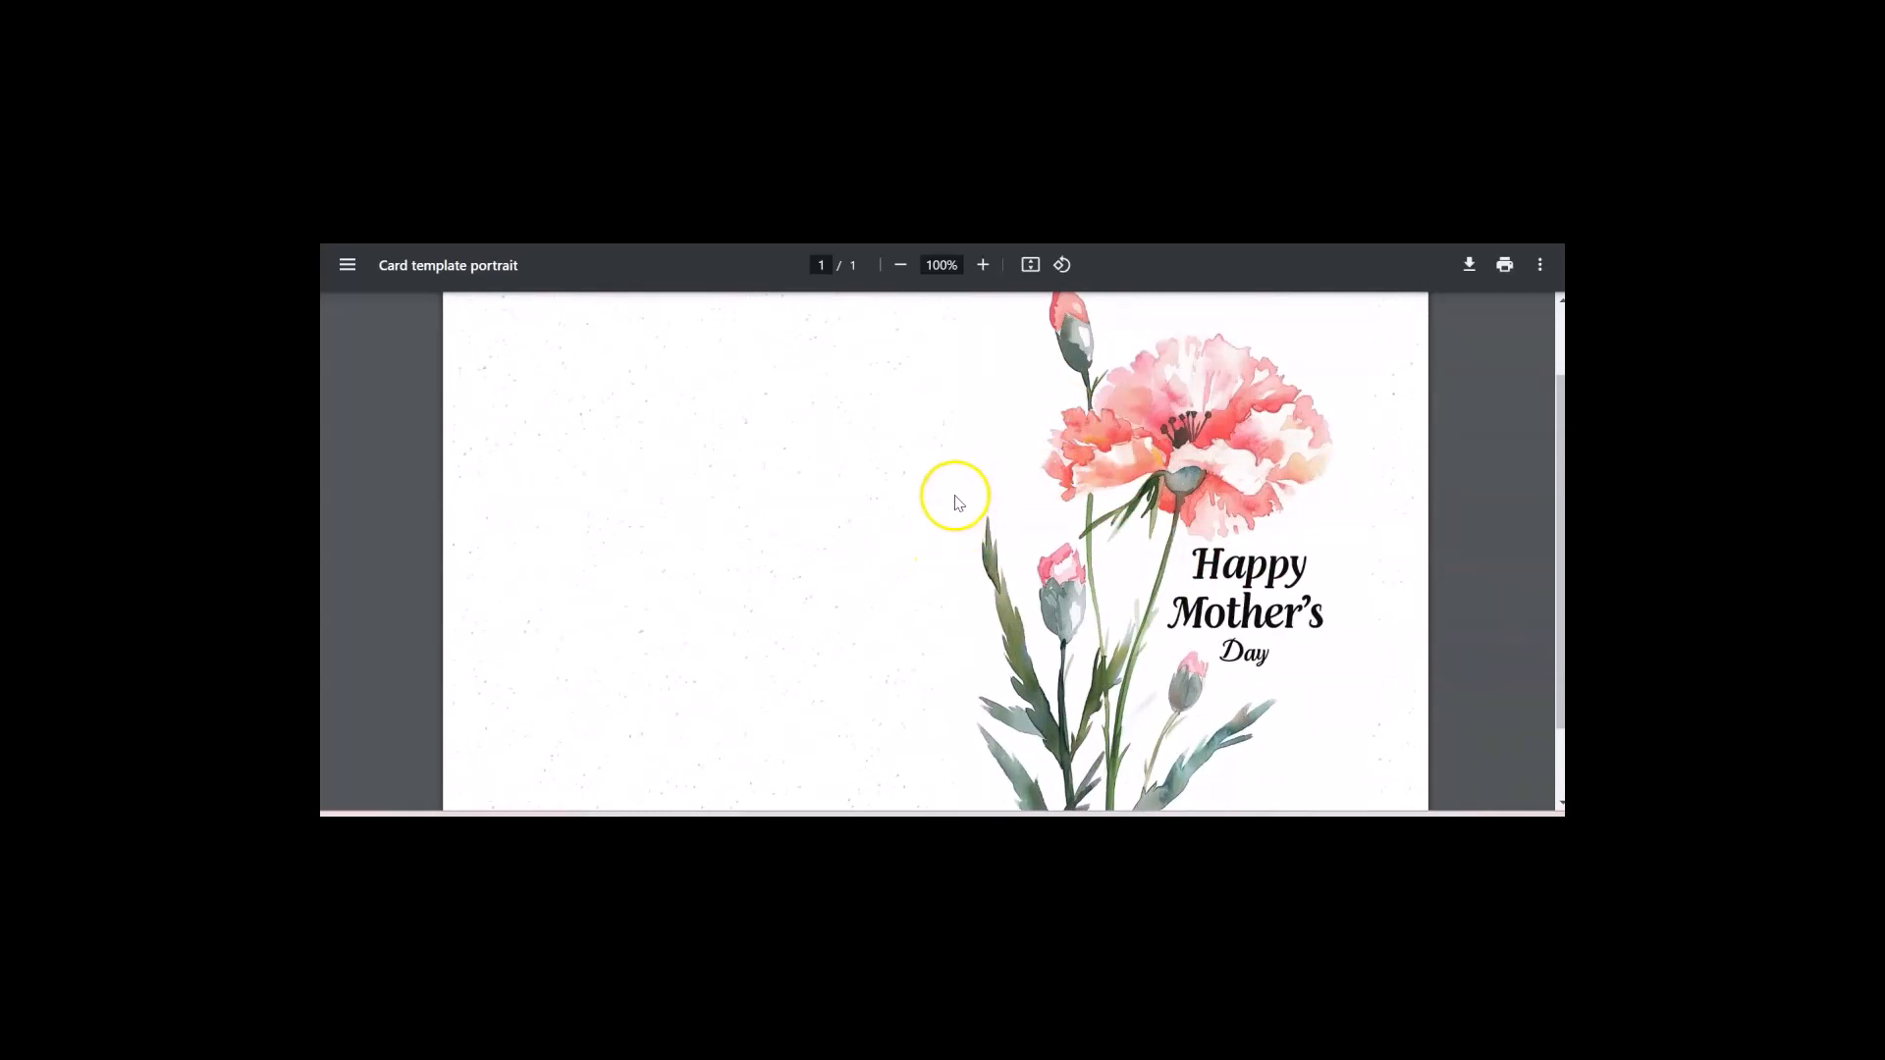
scroll(1026, 464, up, 1)
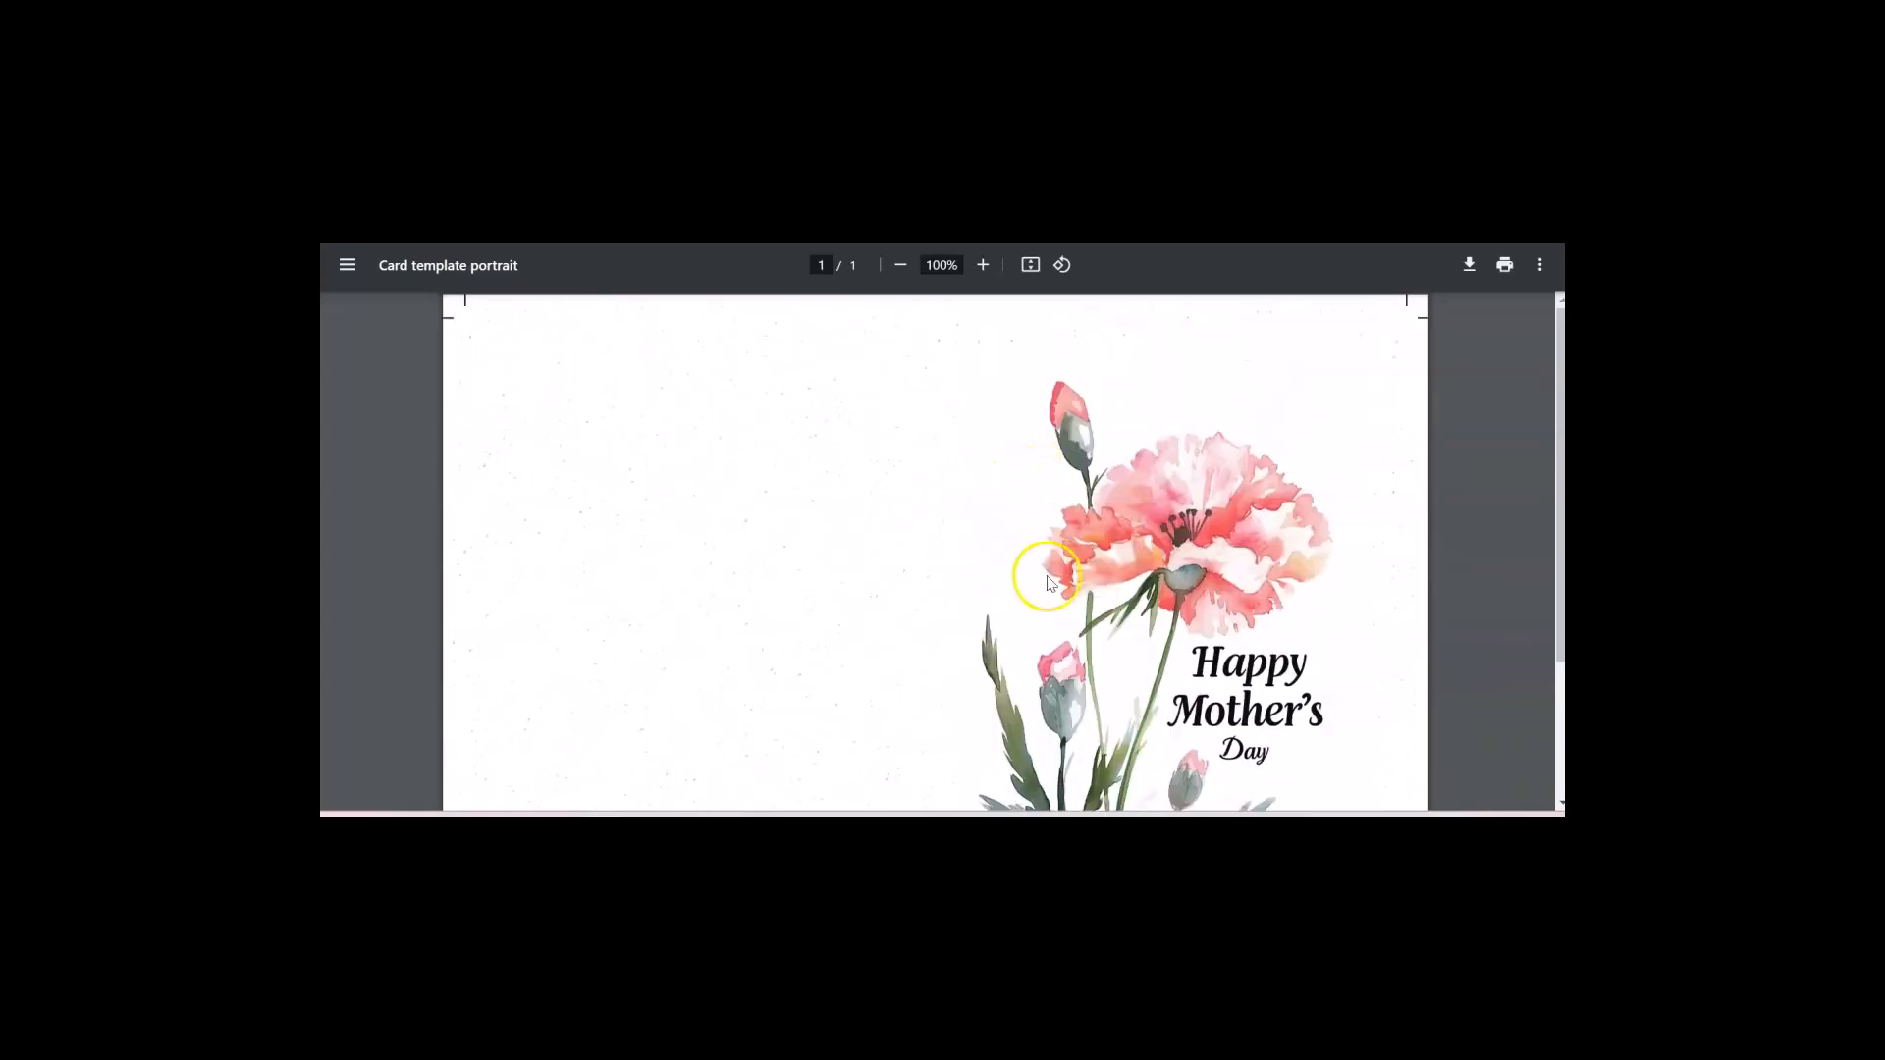
scroll(1047, 589, down, 1)
scroll(1046, 589, down, 1)
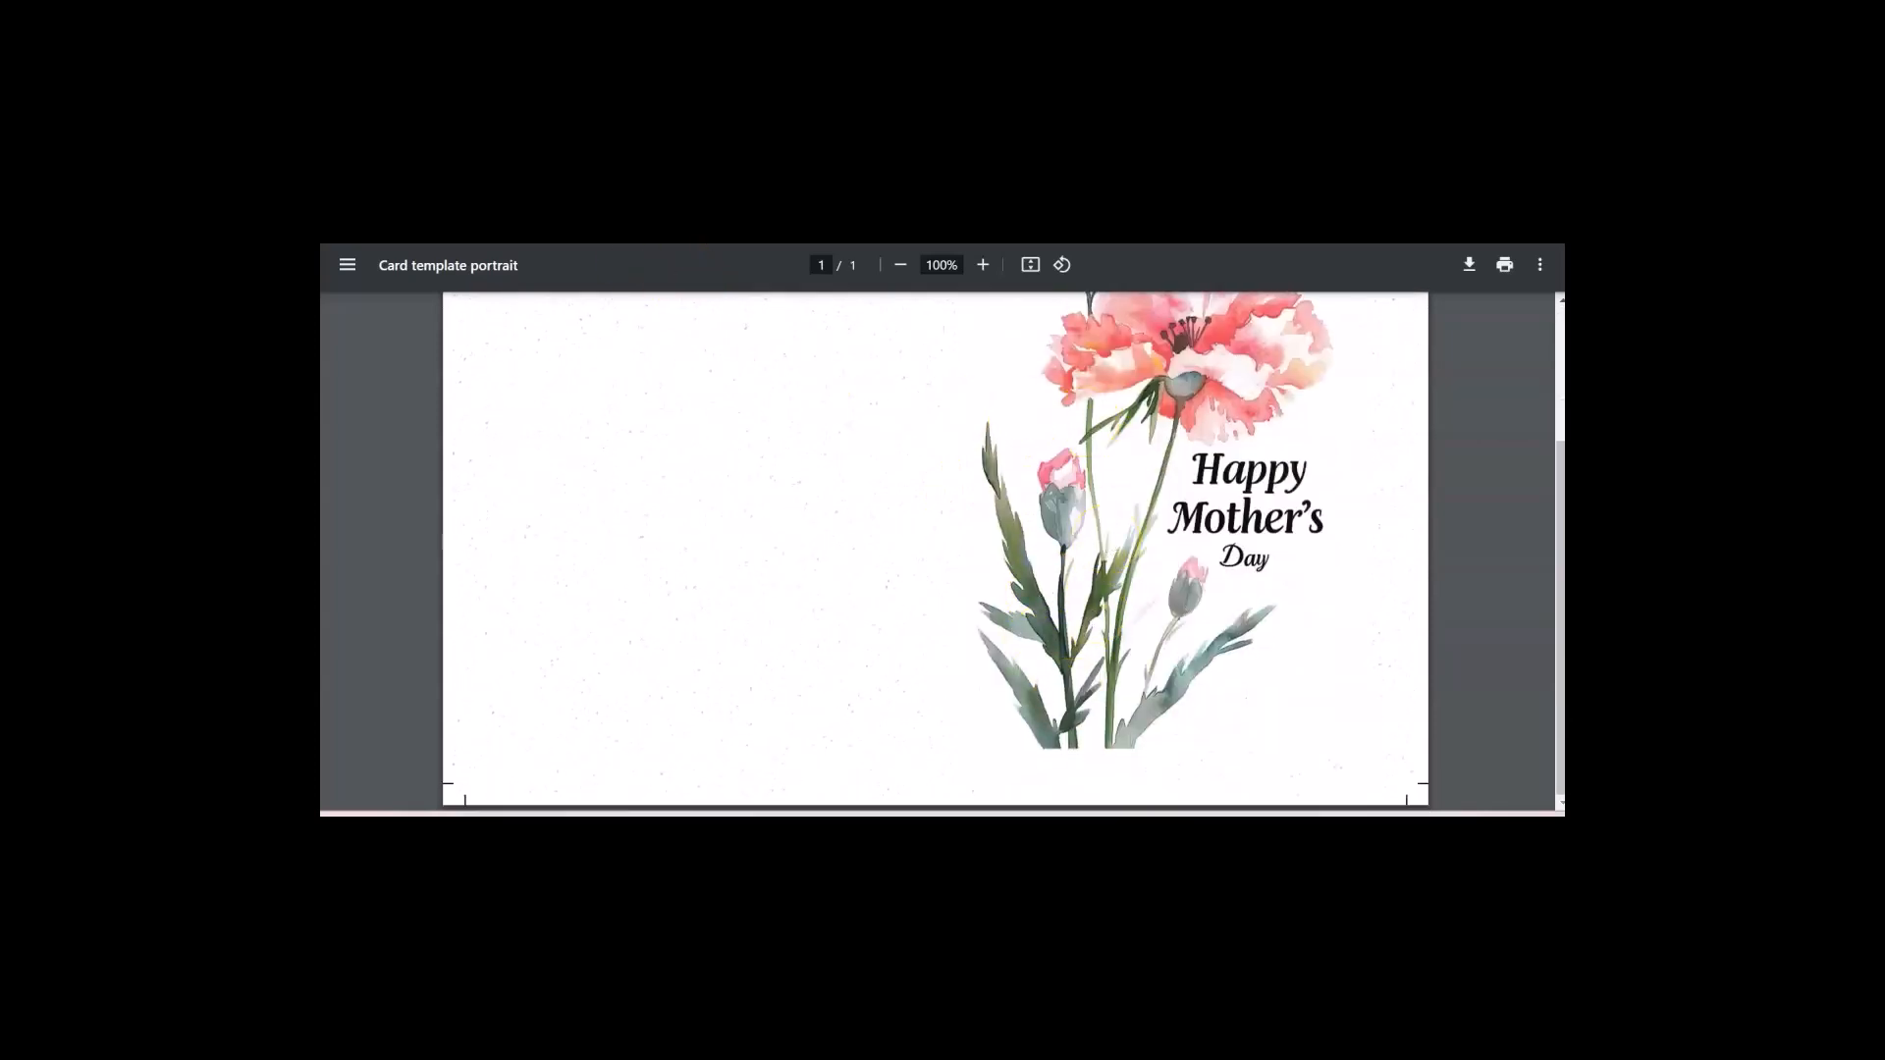